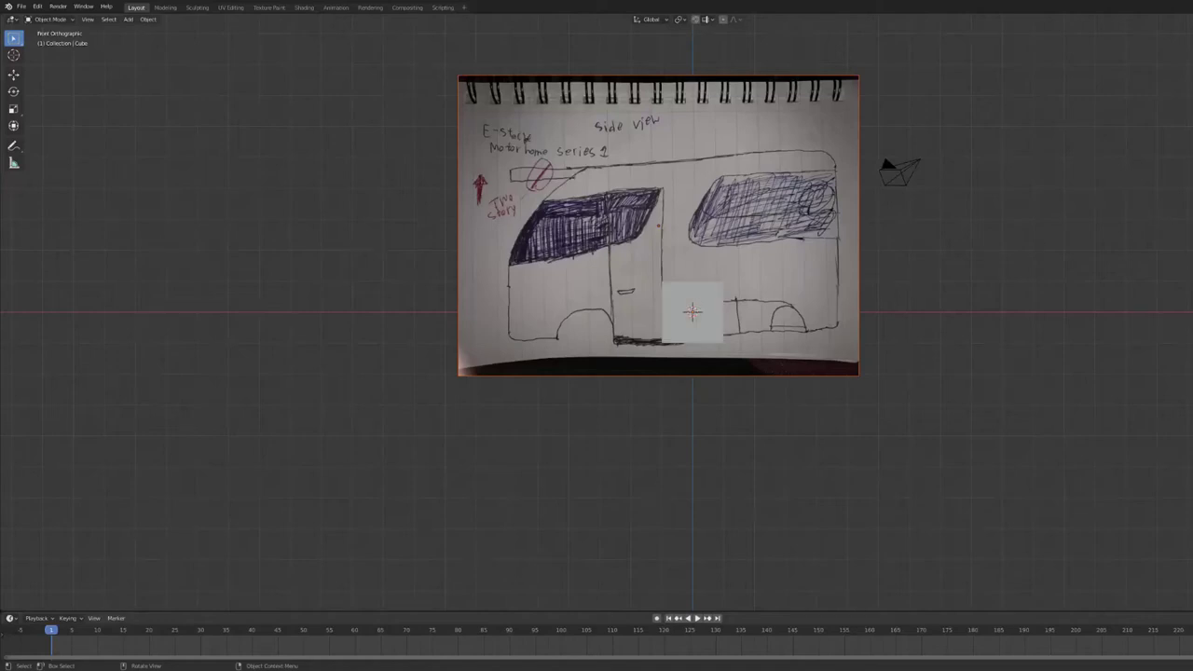
Enter Edit Mode and move the box's front side along X to the sketch's front
{"action": "middle_click_drag", "start_coordinate": [888, 205], "coordinate": [932, 213]}
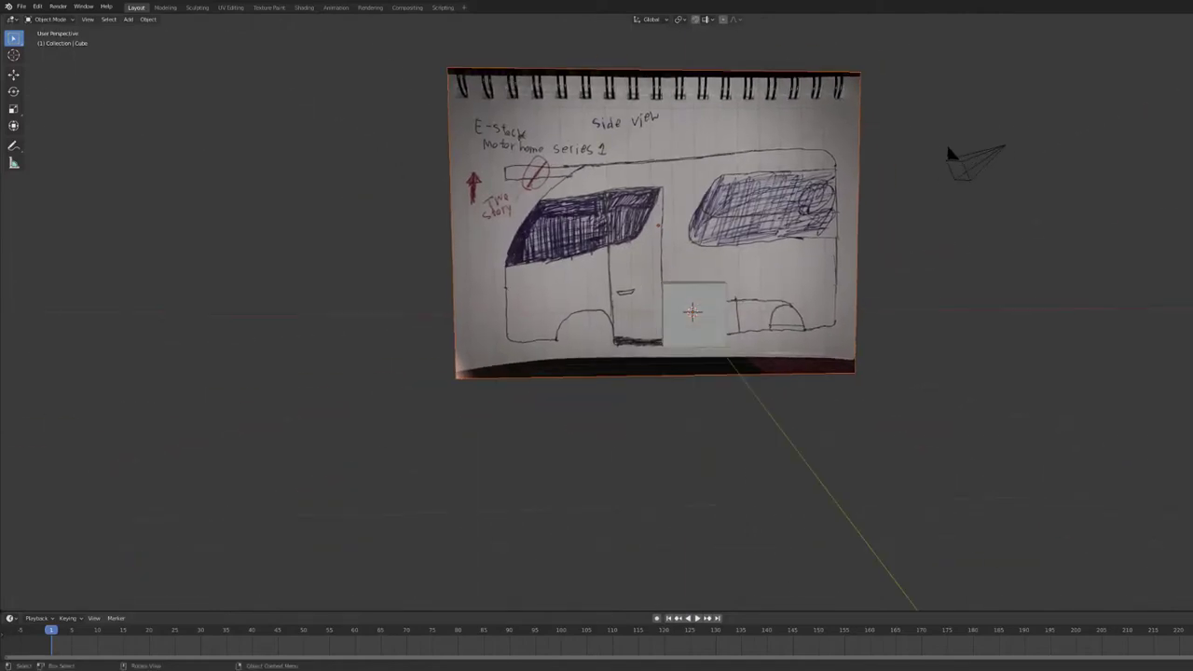
{"action": "middle_click_drag", "start_coordinate": [923, 154], "coordinate": [946, 143]}
{"action": "left_click", "coordinate": [46, 16]}
{"action": "left_click", "coordinate": [46, 42]}
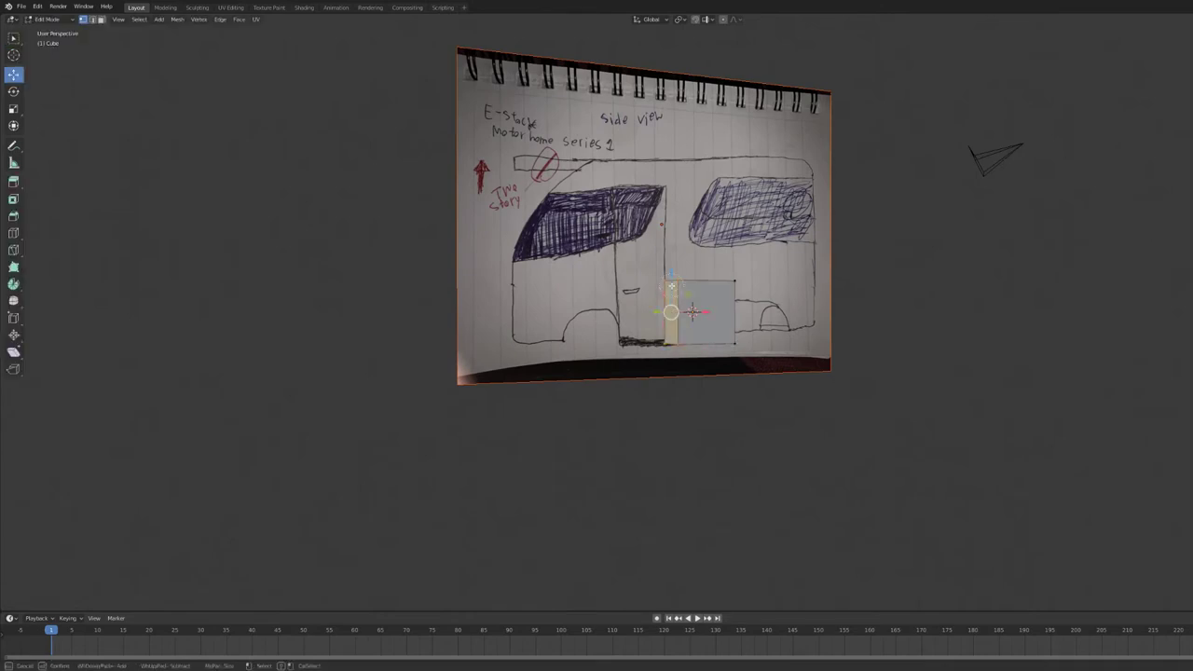
{"action": "key", "text": "KP_1"}
{"action": "key", "text": "g"}
{"action": "key", "text": "x"}
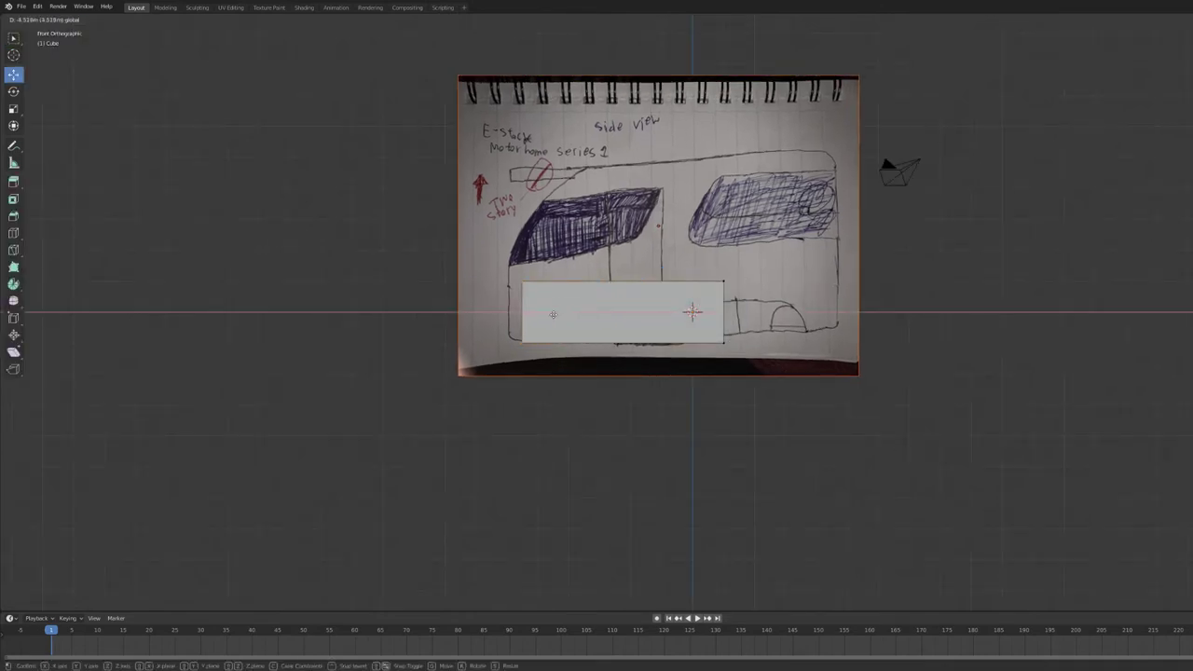
{"action": "key", "text": "Return"}
Raise the box's front edge along Z in front view to match the sketch
{"action": "middle_click_drag", "start_coordinate": [947, 143], "coordinate": [1029, 149]}
{"action": "key", "text": "KP_1"}
{"action": "key", "text": "g"}
{"action": "key", "text": "x"}
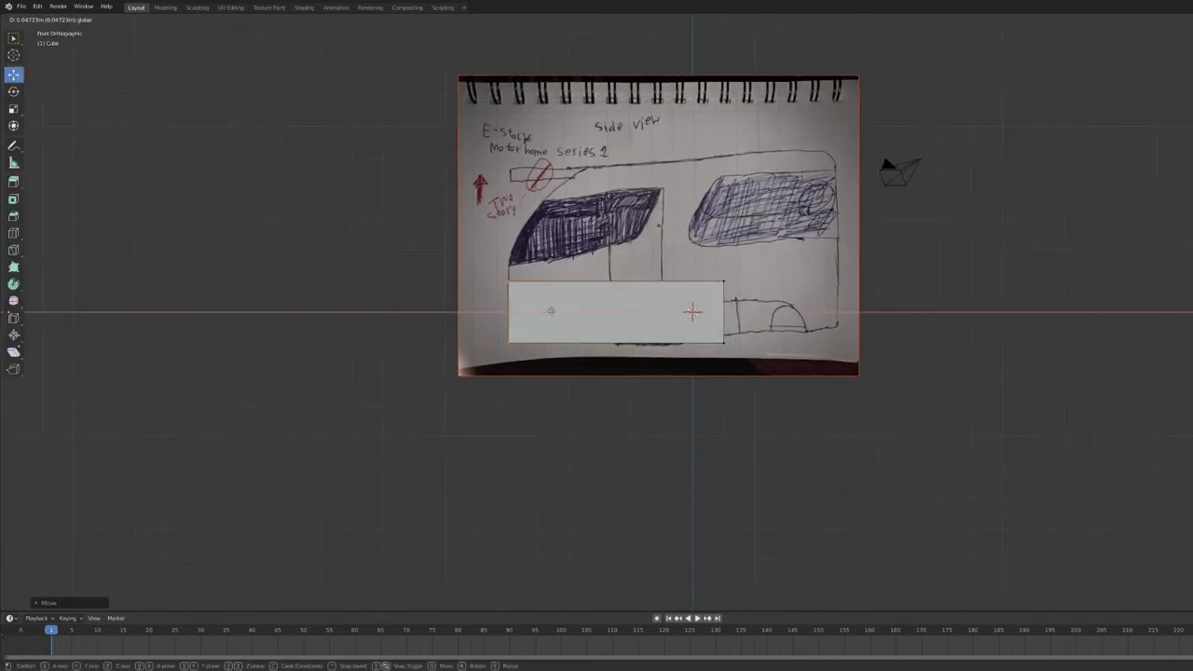
{"action": "key", "text": "z"}
{"action": "left_click", "coordinate": [511, 270]}
Stretch the box's right side out to the sketch's rear body line
{"action": "middle_click_drag", "start_coordinate": [511, 270], "coordinate": [600, 299]}
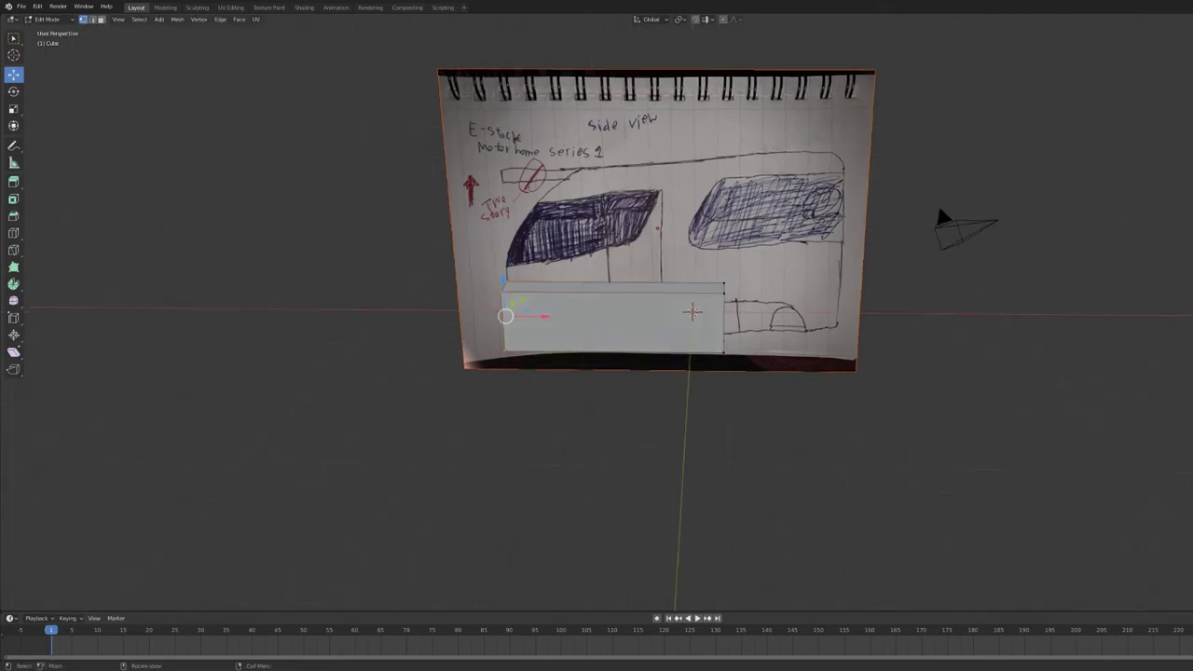
{"action": "middle_click_drag", "start_coordinate": [854, 242], "coordinate": [877, 273]}
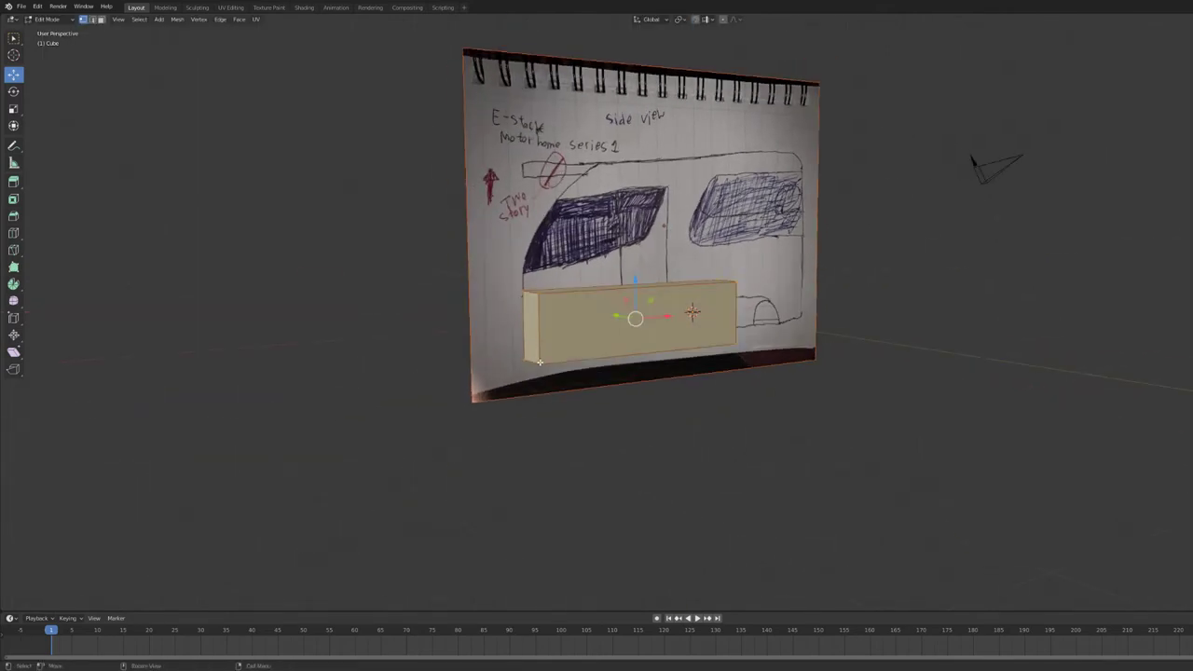
{"action": "left_click", "coordinate": [519, 298]}
{"action": "mouse_move", "coordinate": [654, 277]}
{"action": "middle_mouse_down"}
{"action": "mouse_move", "coordinate": [802, 289]}
{"action": "mouse_move", "coordinate": [737, 312]}
{"action": "middle_mouse_up"}
{"action": "left_click_drag", "start_coordinate": [737, 312], "coordinate": [876, 313]}
Raise the box's top up to the sketched roof line in front view
{"action": "middle_click_drag", "start_coordinate": [1145, 159], "coordinate": [857, 271]}
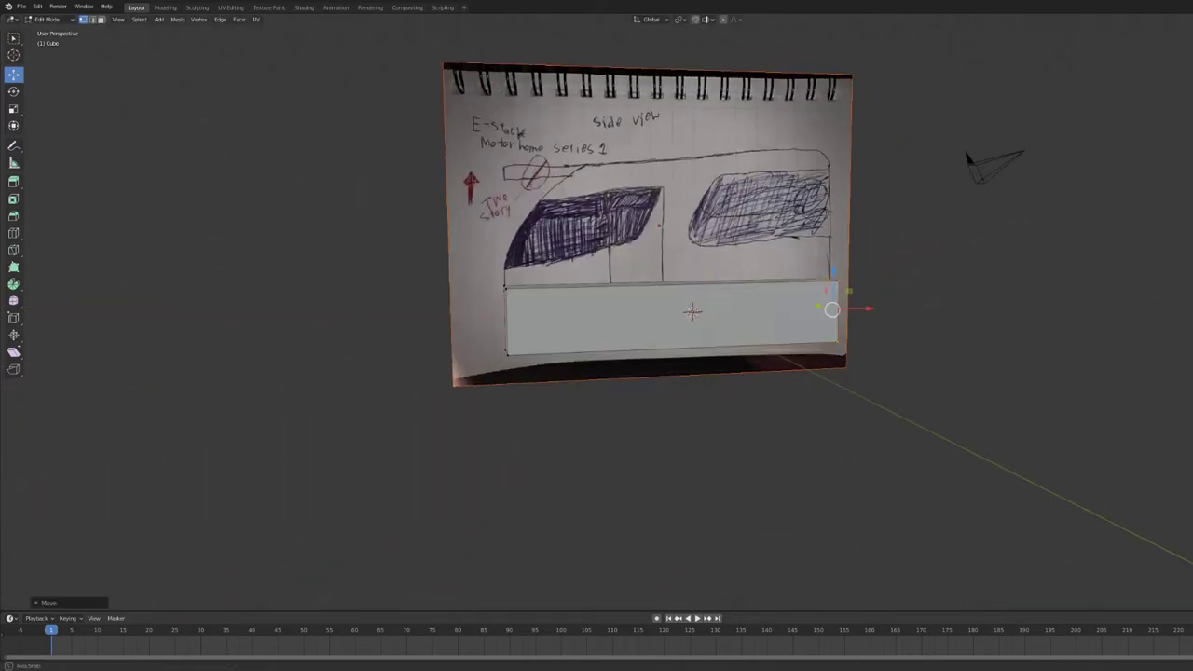
{"action": "key", "text": "KP_1"}
{"action": "middle_click_drag", "start_coordinate": [653, 289], "coordinate": [612, 308]}
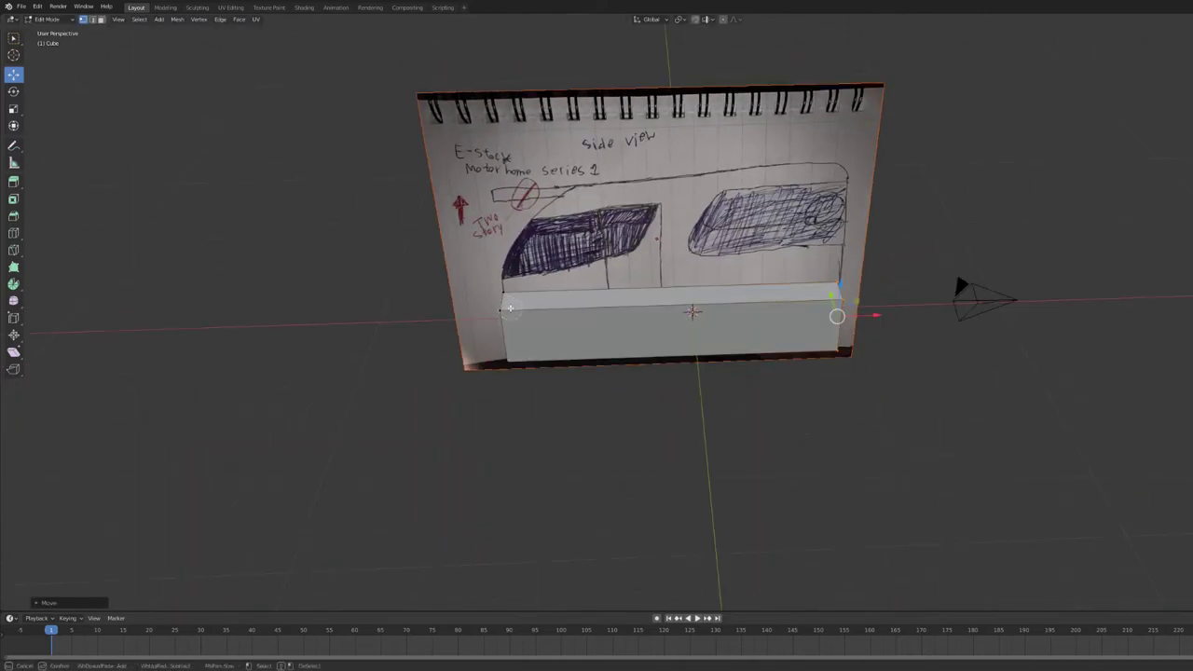
{"action": "middle_click_drag", "start_coordinate": [810, 290], "coordinate": [765, 280]}
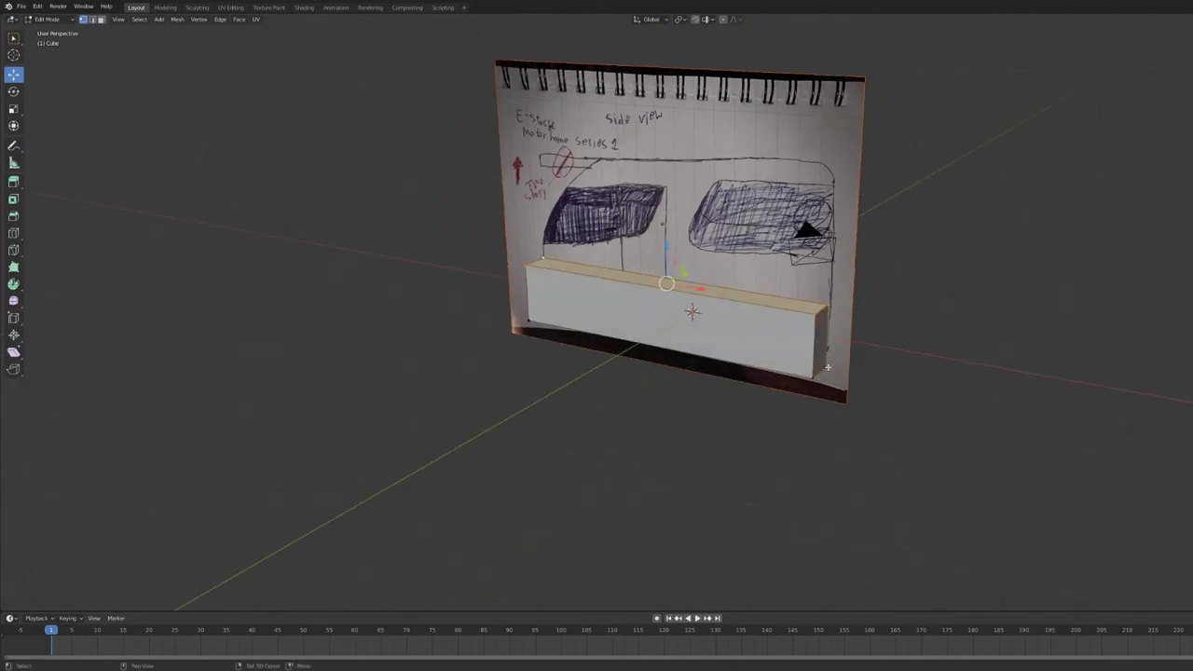
{"action": "middle_click_drag", "start_coordinate": [828, 367], "coordinate": [659, 272]}
{"action": "key", "text": "KP_1"}
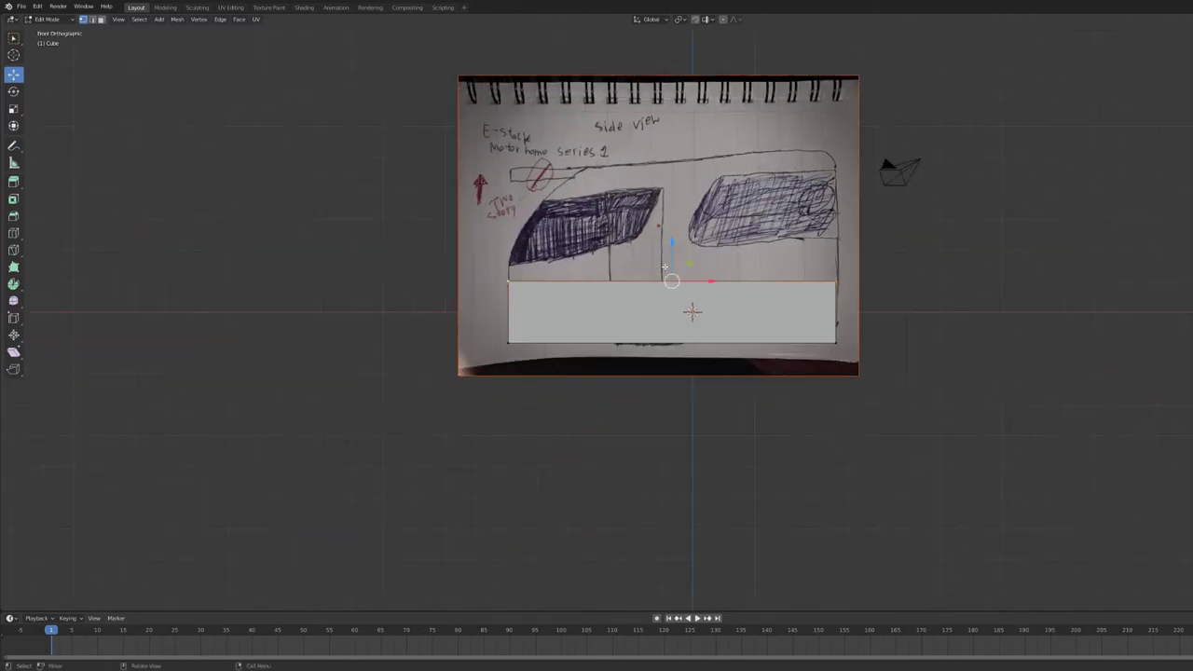
{"action": "left_click_drag", "start_coordinate": [665, 267], "coordinate": [665, 133]}
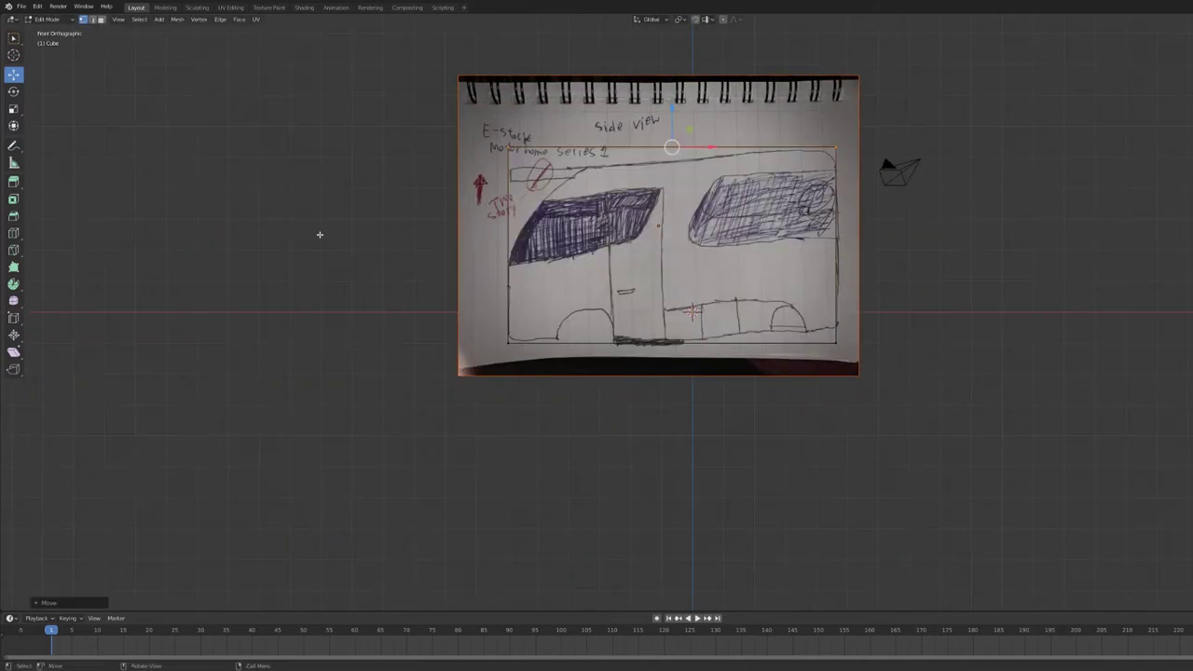
Knife-cut a curved line along the sketch's sloped nose and confirm it
{"action": "left_click", "coordinate": [512, 246]}
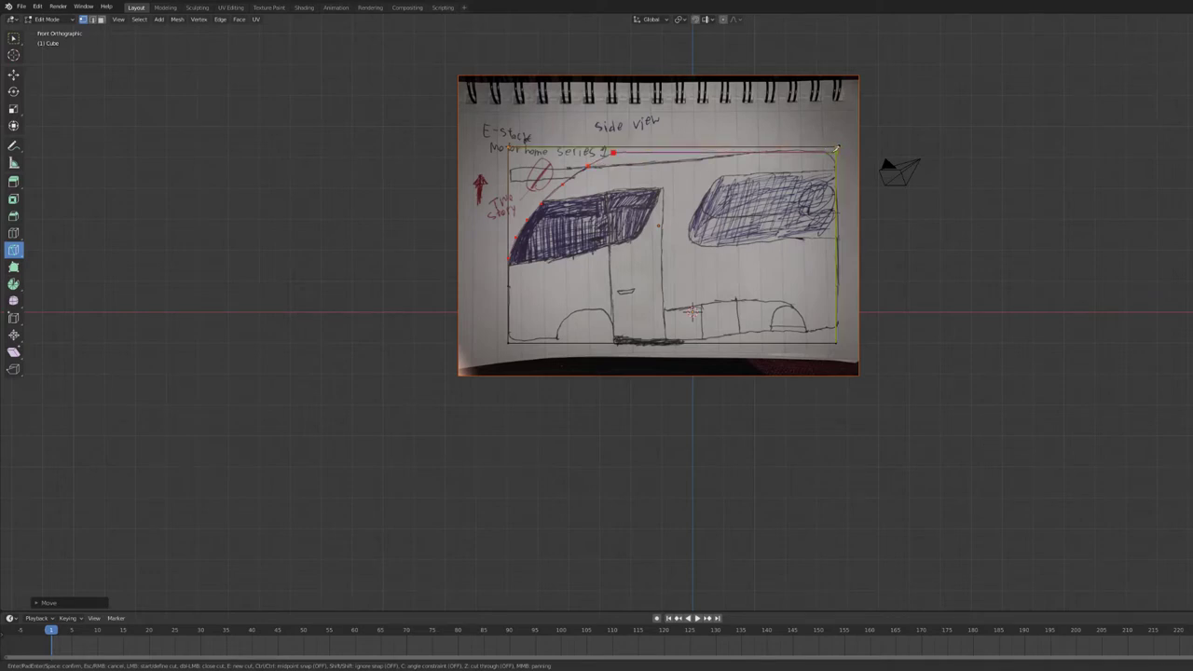
{"action": "key", "text": "Return"}
{"action": "mouse_move", "coordinate": [837, 150]}
{"action": "middle_mouse_down"}
{"action": "mouse_move", "coordinate": [783, 186]}
{"action": "mouse_move", "coordinate": [1180, 118]}
{"action": "middle_mouse_up"}
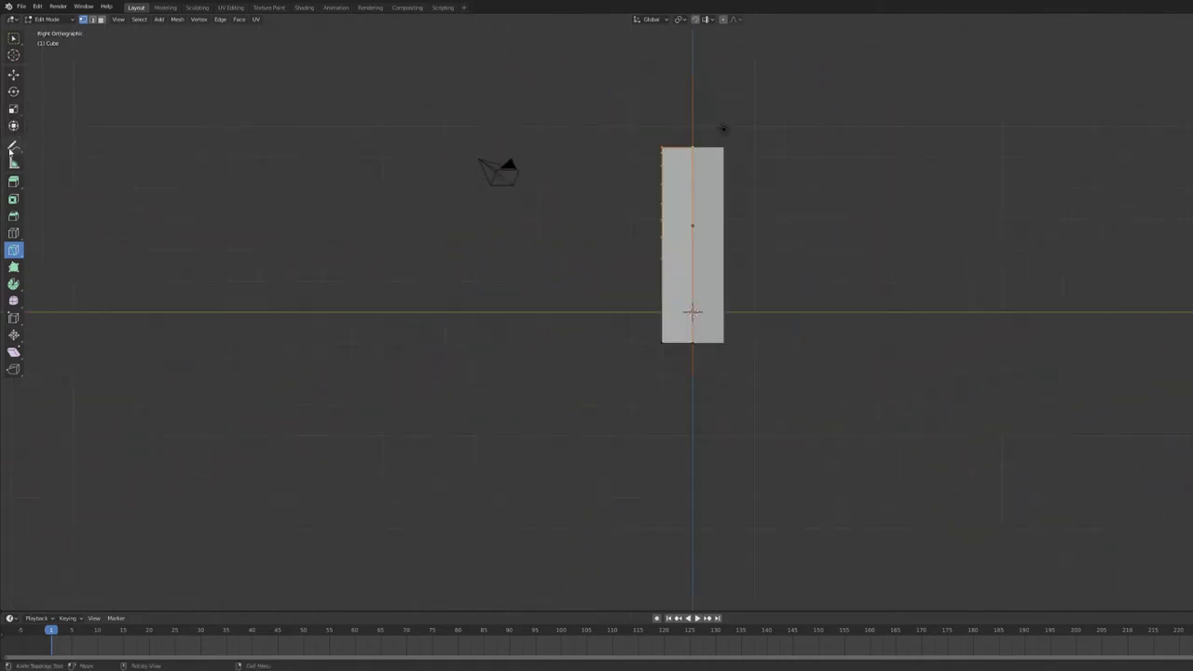
Add a second knife cut from the box's top-left corner, splitting the face
{"action": "left_click", "coordinate": [662, 150]}
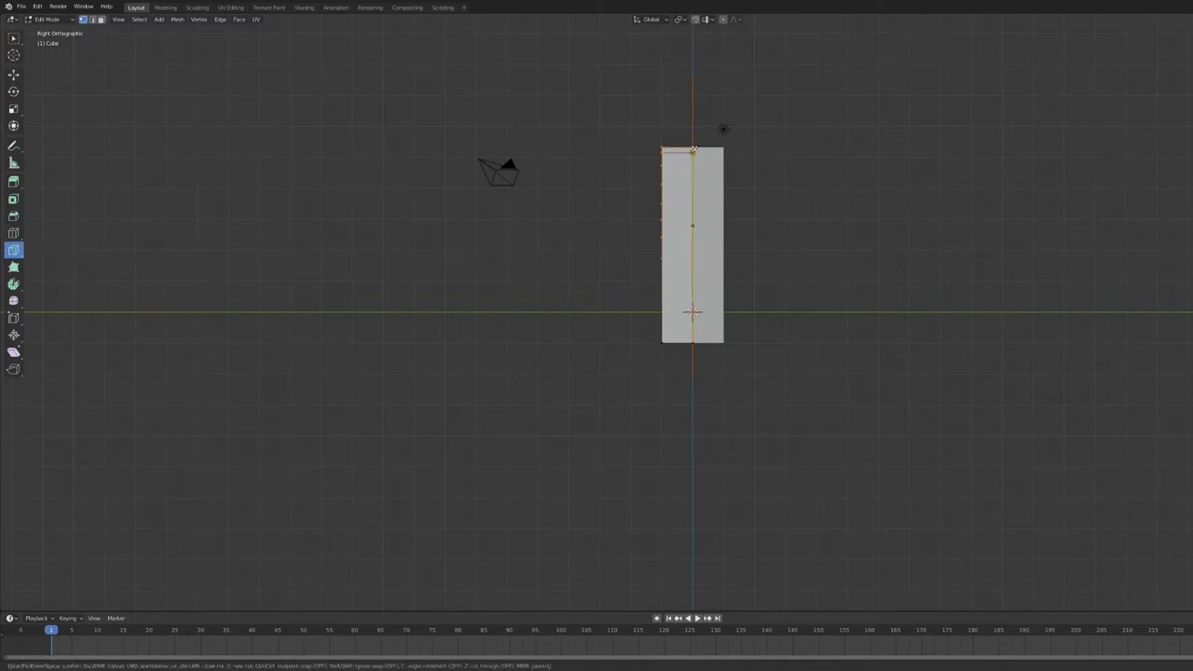
{"action": "mouse_move", "coordinate": [1089, 139]}
{"action": "middle_mouse_down"}
{"action": "mouse_move", "coordinate": [994, 136]}
{"action": "mouse_move", "coordinate": [706, 257]}
{"action": "middle_mouse_up"}
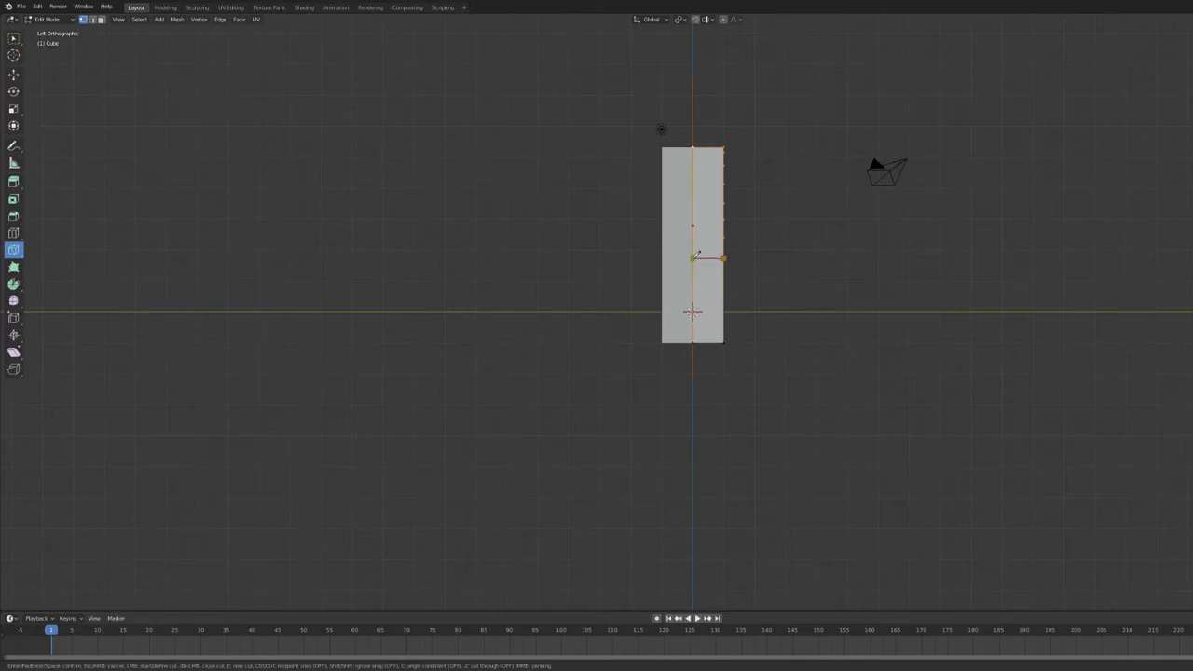
{"action": "key", "text": "Return"}
Undo a mistaken vertex deletion and dissolve the selected cut faces into one
{"action": "key", "text": "KP_1"}
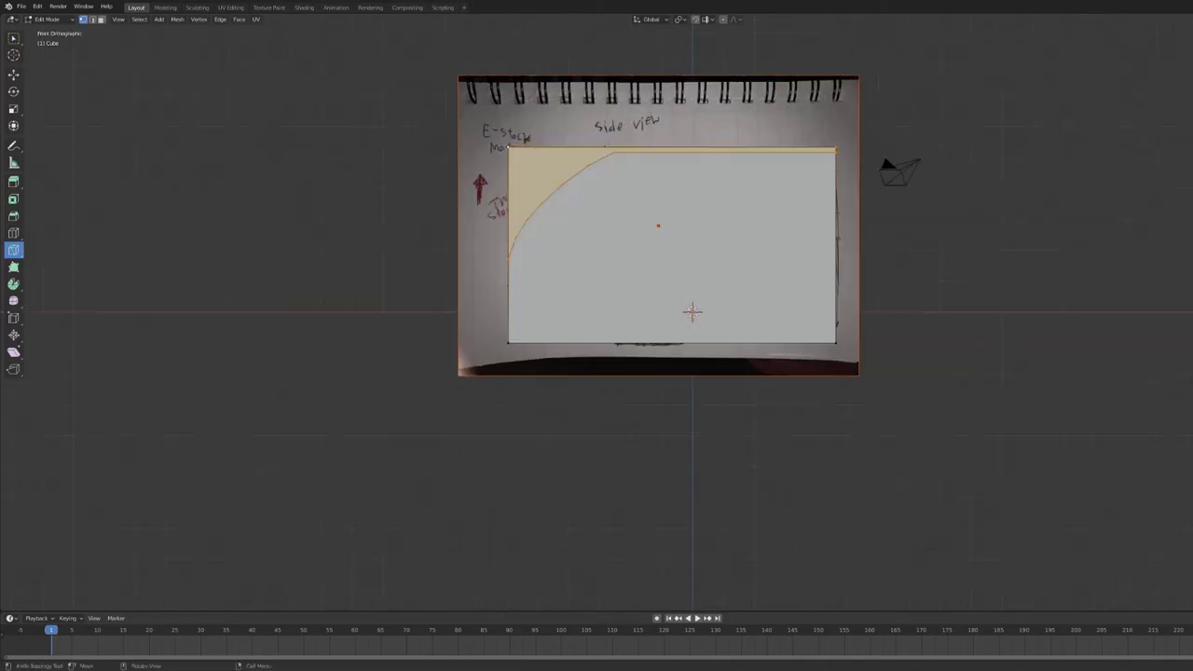
{"action": "right_click", "coordinate": [596, 205]}
{"action": "middle_click_drag", "start_coordinate": [1043, 138], "coordinate": [828, 235]}
{"action": "key", "text": "x"}
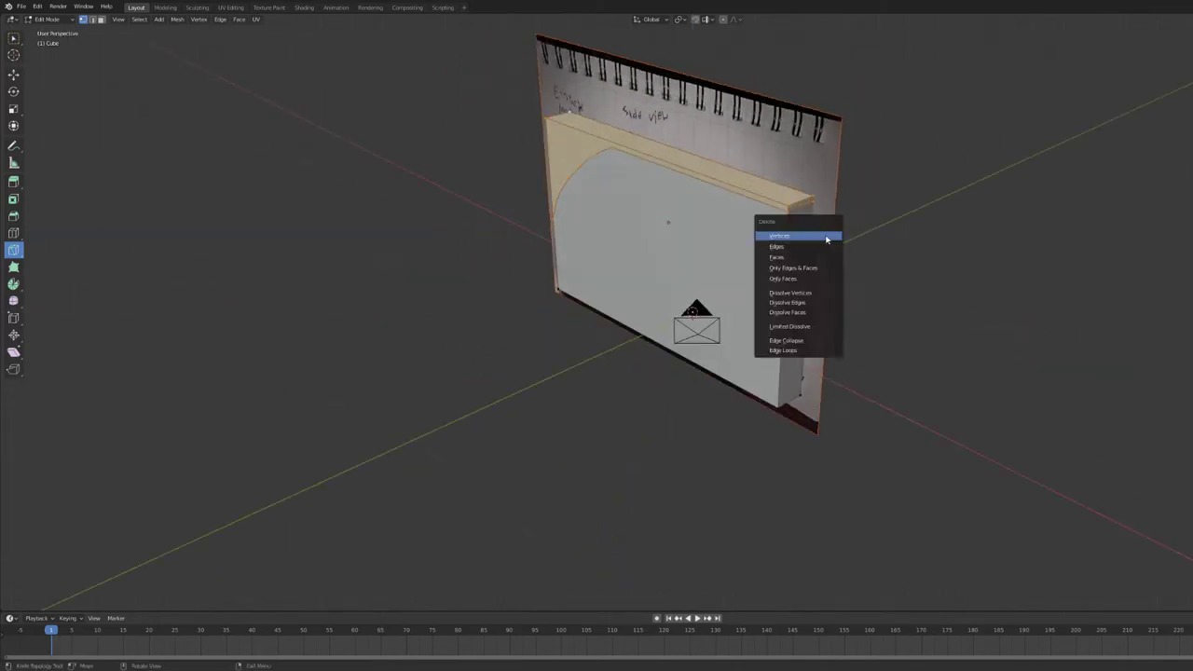
{"action": "key", "text": "x"}
{"action": "left_click", "coordinate": [764, 219]}
{"action": "key", "text": "ctrl+z"}
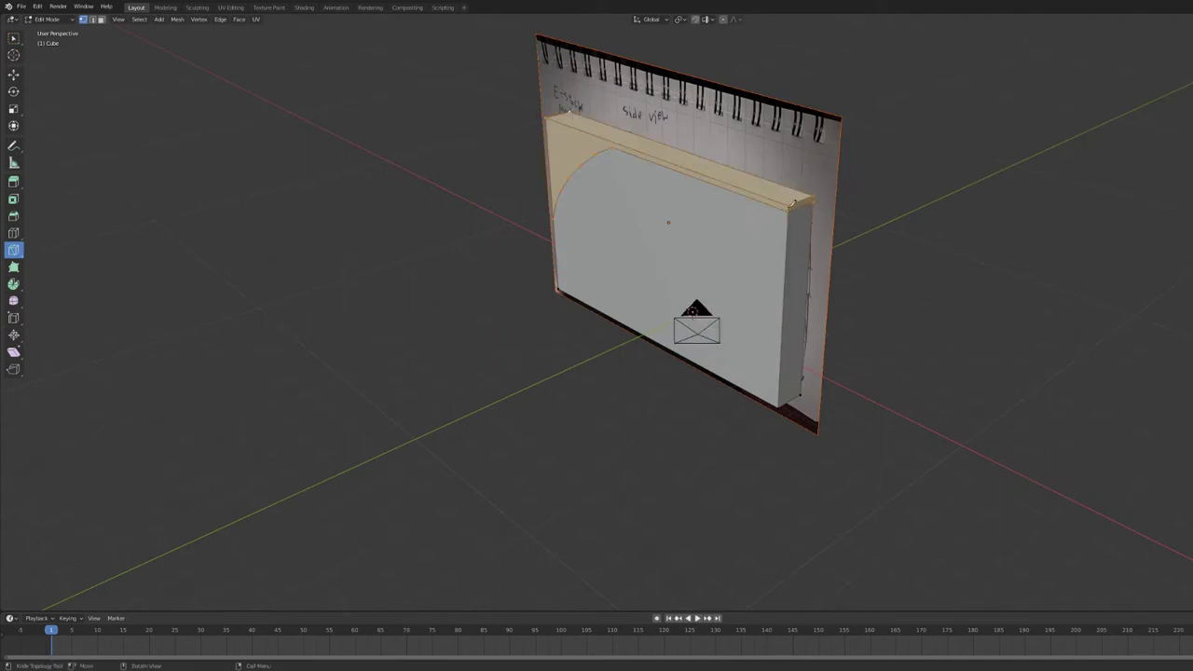
{"action": "key", "text": "ctrl+z"}
{"action": "key", "text": "ctrl+shift+z"}
{"action": "key", "text": "x"}
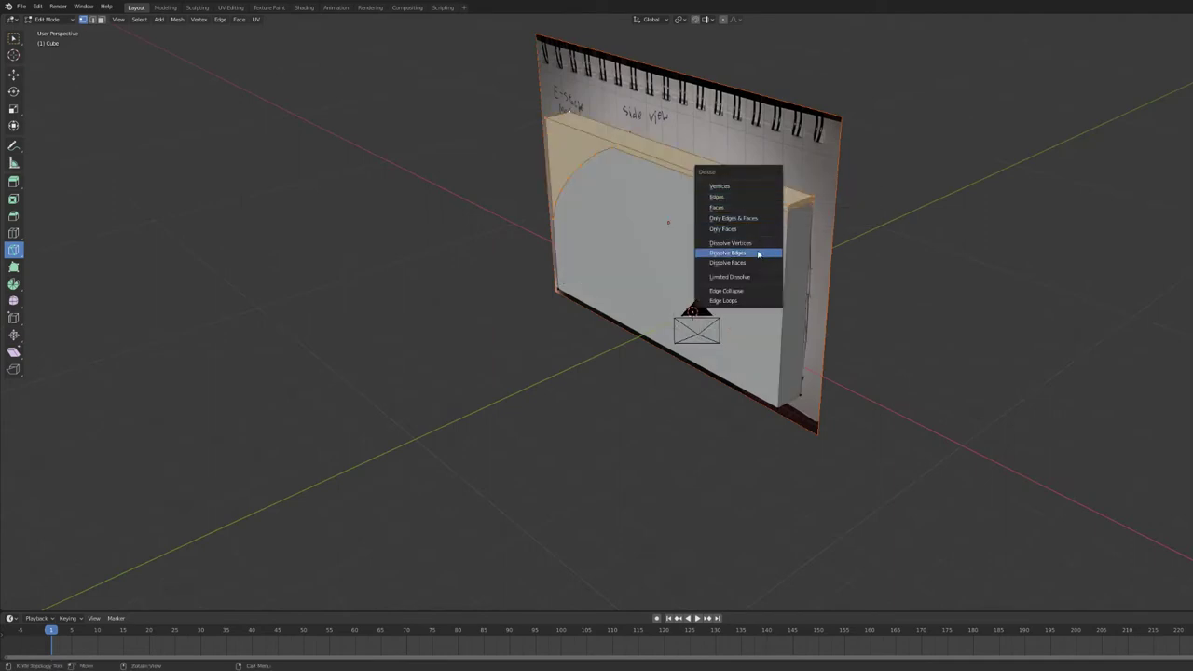
{"action": "left_click", "coordinate": [759, 250]}
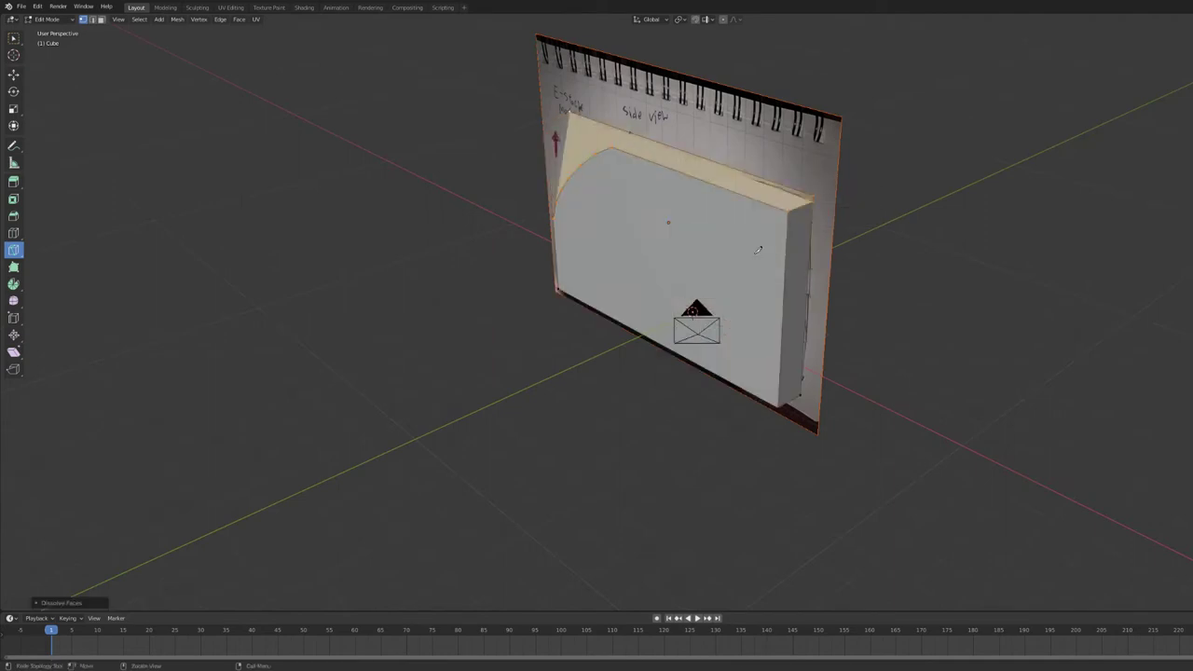
Delete the leftover curved-corner faces and fill the open region with a new face
{"action": "middle_click_drag", "start_coordinate": [758, 250], "coordinate": [902, 166]}
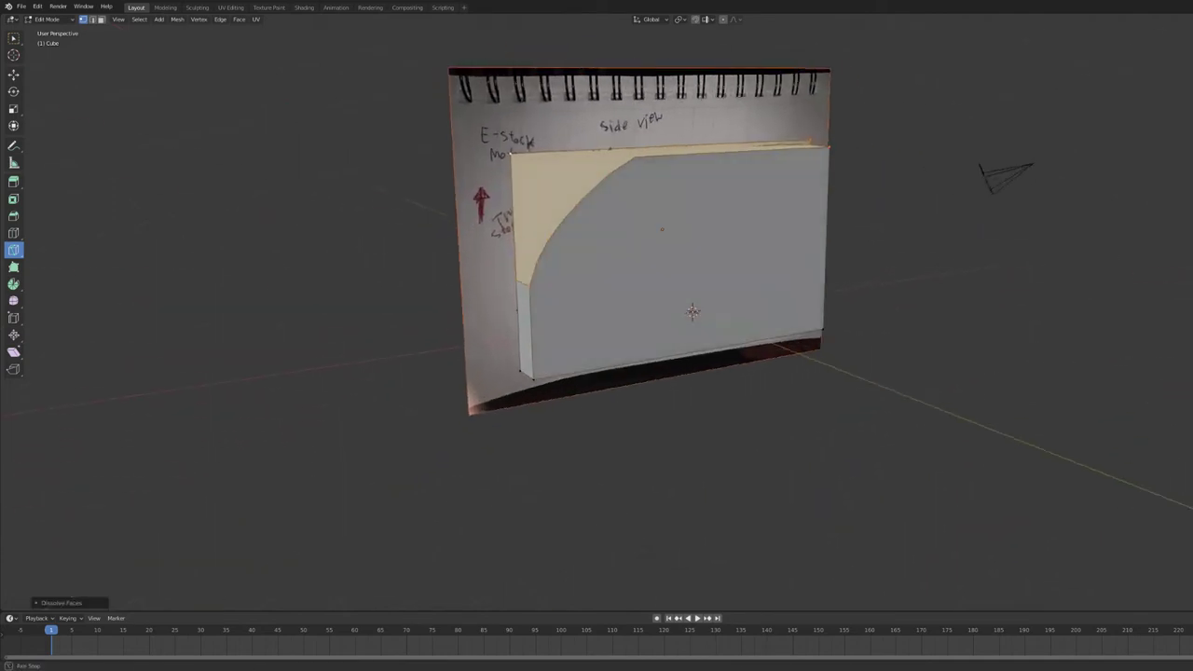
{"action": "key", "text": "x"}
{"action": "left_click", "coordinate": [895, 100]}
{"action": "middle_click_drag", "start_coordinate": [1097, 92], "coordinate": [1044, 121]}
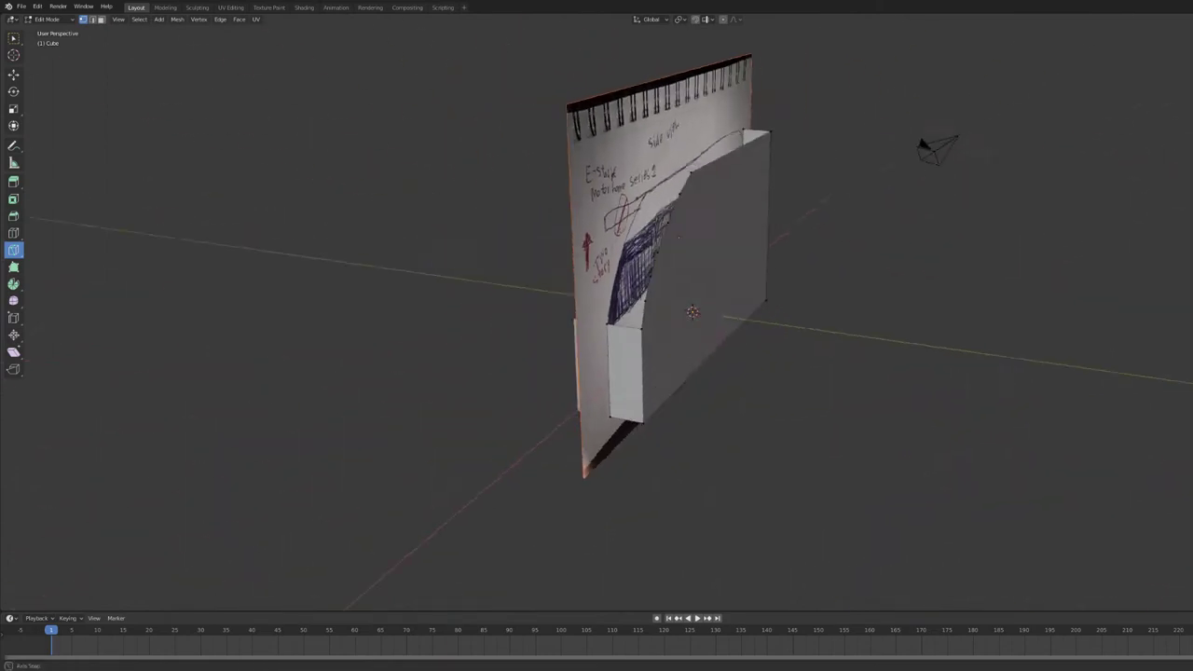
{"action": "key", "text": "f"}
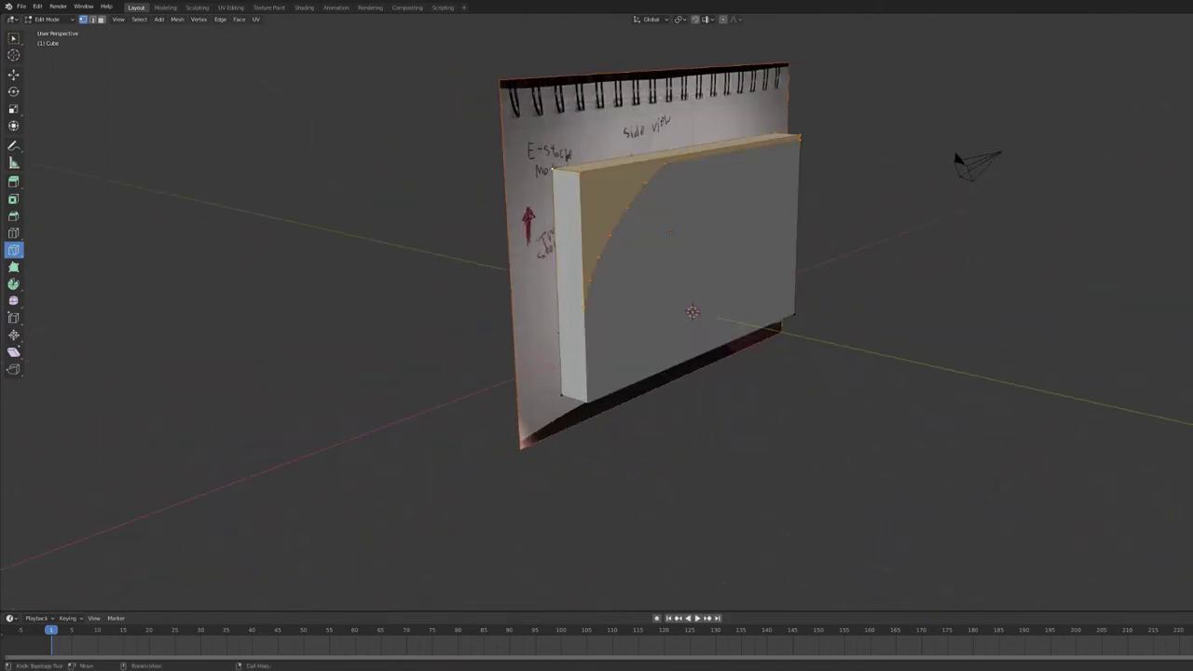
{"action": "mouse_move", "coordinate": [1072, 466]}
{"action": "middle_mouse_down"}
{"action": "mouse_move", "coordinate": [1044, 457]}
{"action": "mouse_move", "coordinate": [745, 190]}
{"action": "middle_mouse_up"}
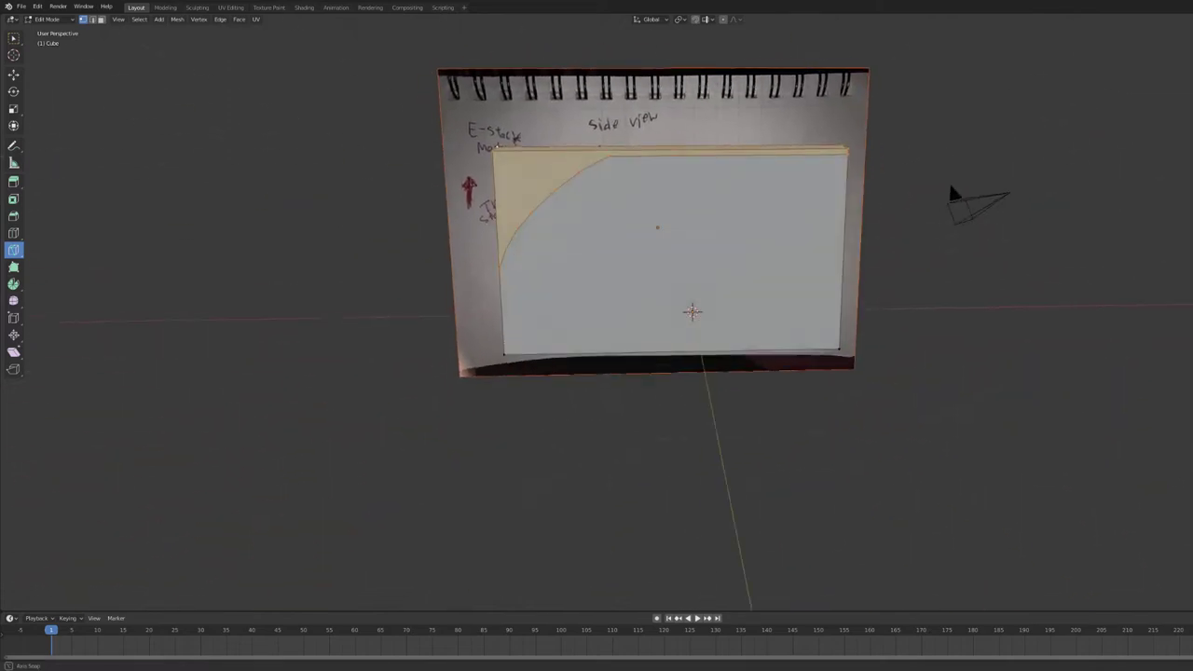
{"action": "right_click", "coordinate": [745, 189]}
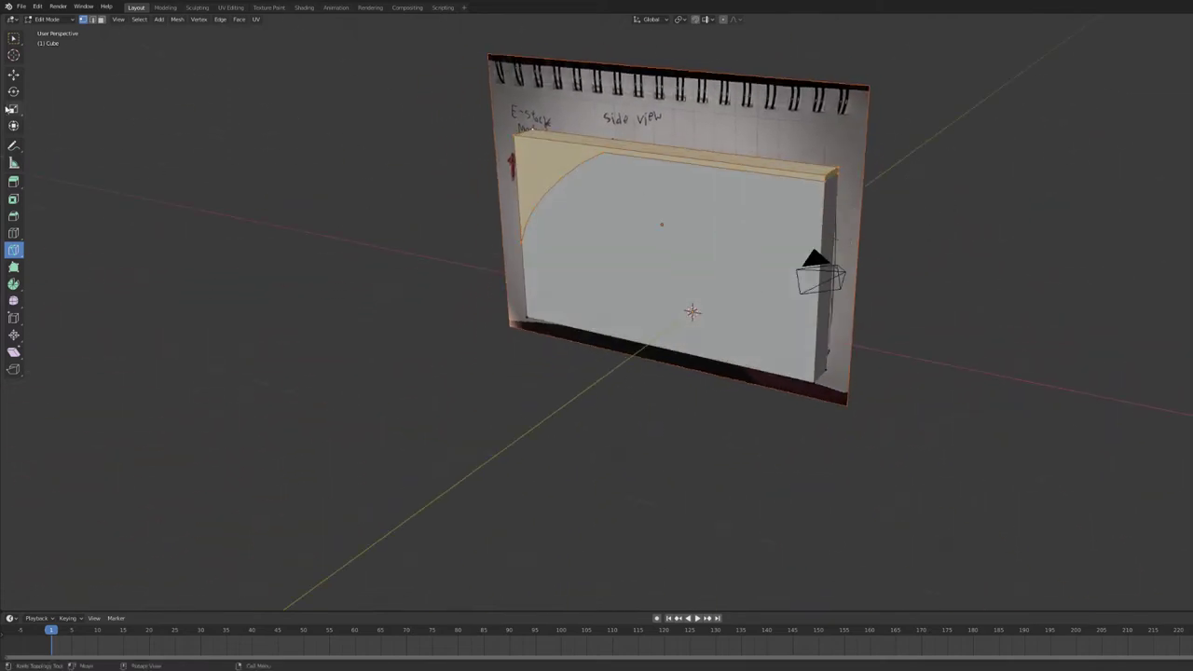
Subdivide the box's top edges, then try Dissolve Vertices and undo it
{"action": "key", "text": "alt+z"}
{"action": "key", "text": "alt+z"}
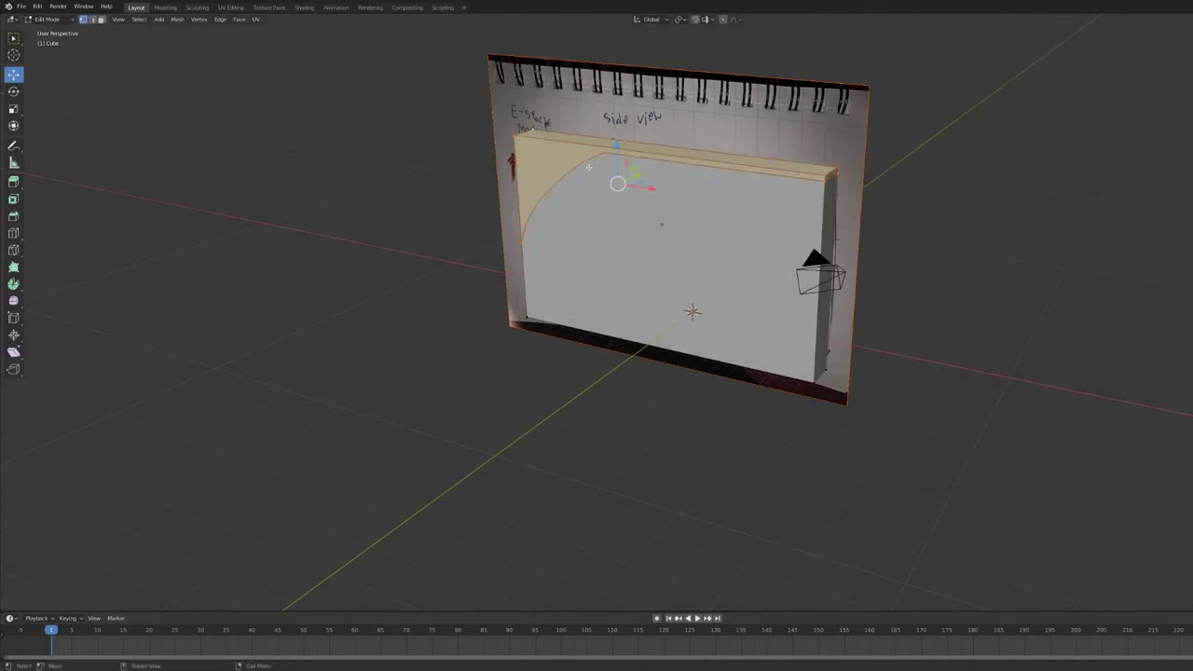
{"action": "right_click", "coordinate": [620, 155]}
{"action": "left_click", "coordinate": [615, 166]}
{"action": "right_click", "coordinate": [664, 160]}
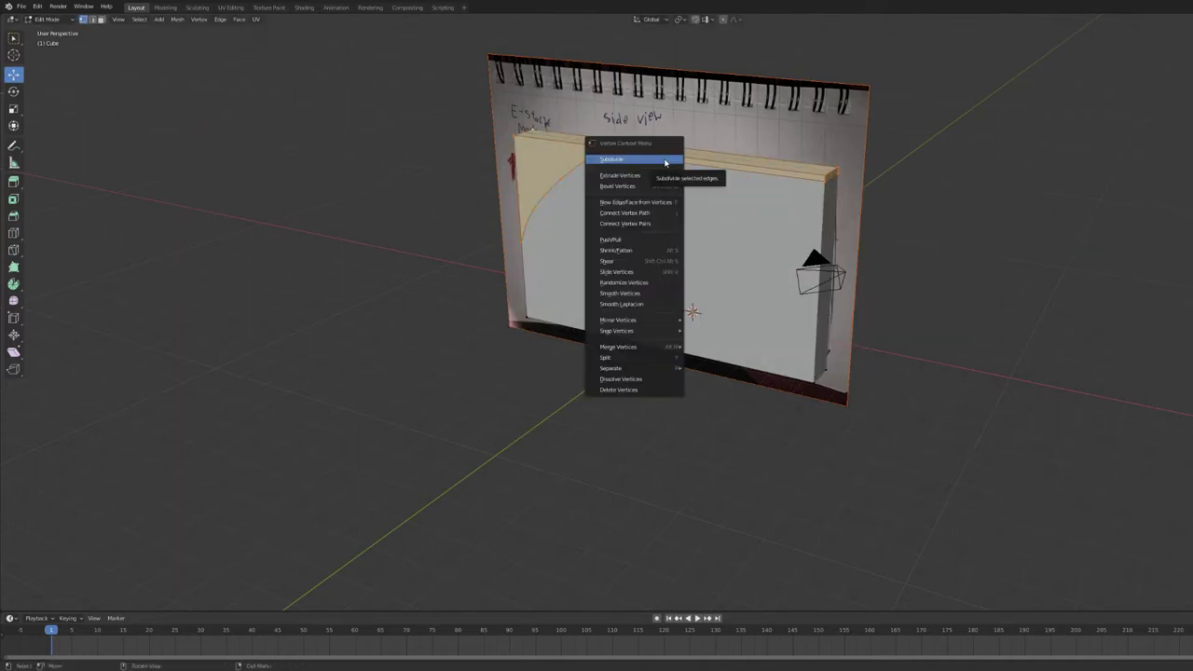
{"action": "left_click", "coordinate": [664, 159]}
{"action": "right_click", "coordinate": [664, 163]}
{"action": "right_click", "coordinate": [662, 163]}
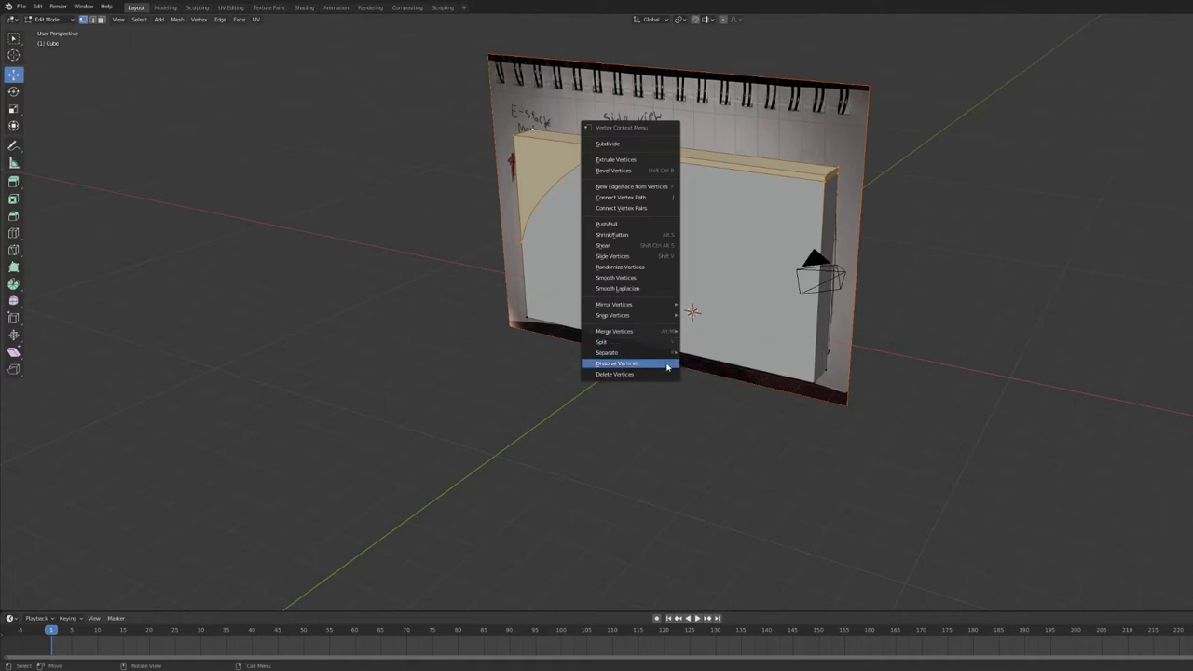
{"action": "left_click", "coordinate": [665, 366]}
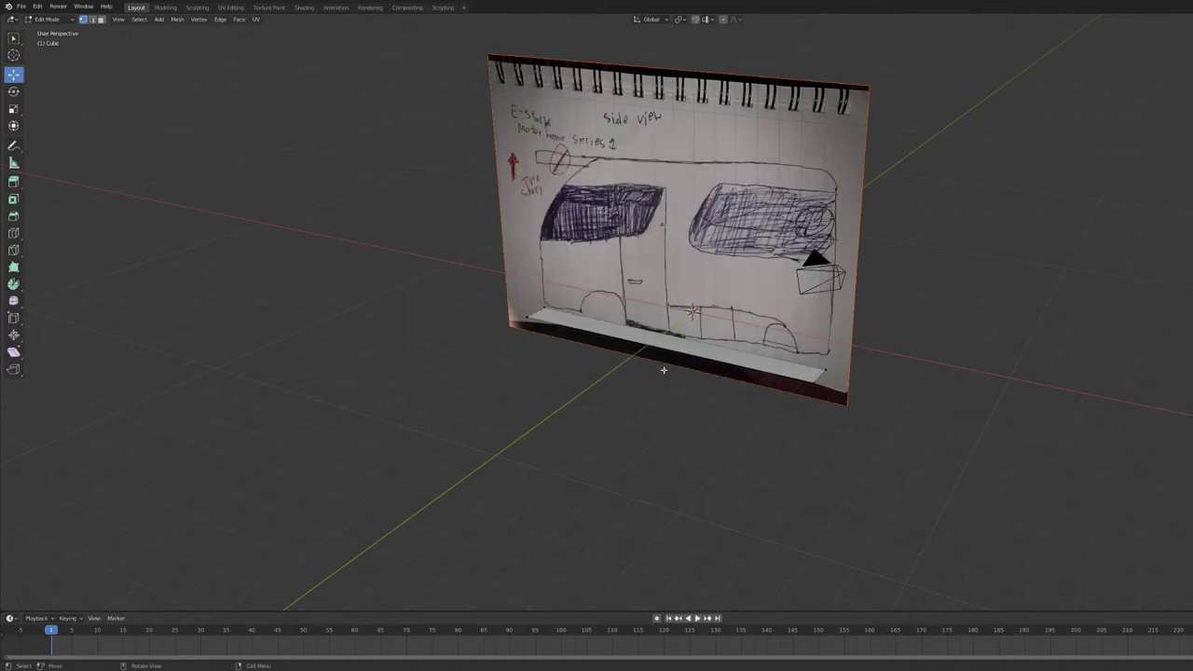
{"action": "key", "text": "ctrl+z"}
{"action": "mouse_move", "coordinate": [666, 366]}
{"action": "middle_mouse_down"}
{"action": "mouse_move", "coordinate": [1051, 199]}
{"action": "mouse_move", "coordinate": [718, 228]}
{"action": "mouse_move", "coordinate": [826, 258]}
{"action": "mouse_move", "coordinate": [664, 243]}
{"action": "middle_mouse_up"}
Dissolve the unwanted faces near the curved nose instead of deleting them
{"action": "key", "text": "x"}
{"action": "left_click", "coordinate": [700, 257]}
{"action": "key", "text": "ctrl+z"}
{"action": "key", "text": "x"}
{"action": "left_click", "coordinate": [723, 302]}
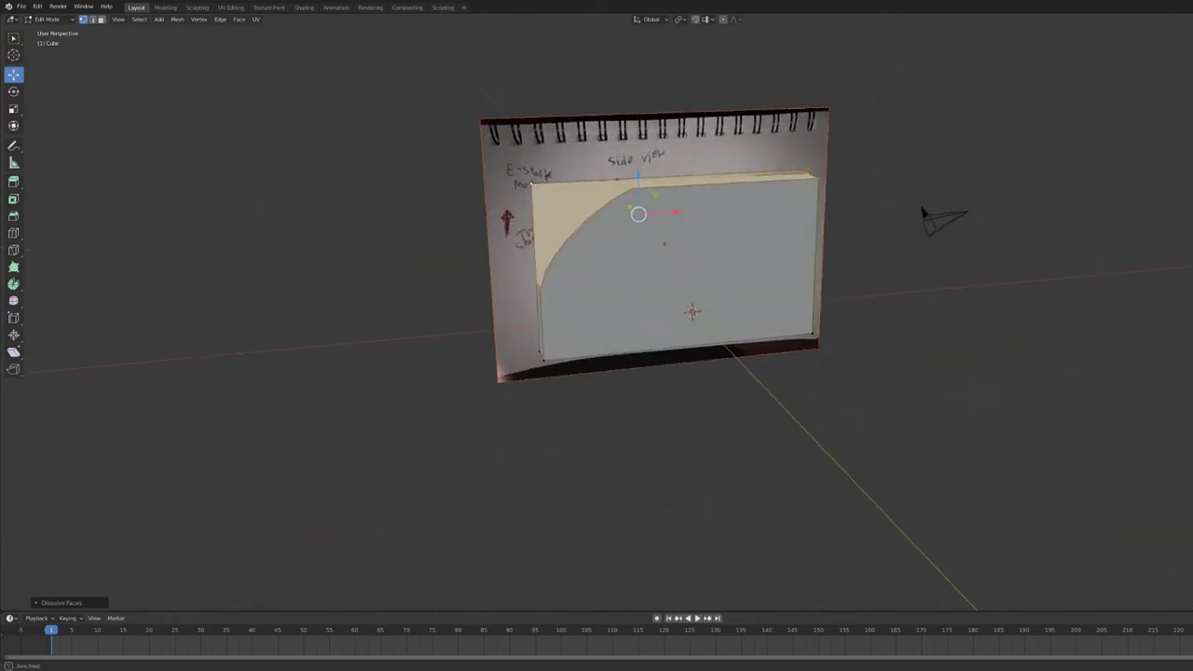
Undo the face dissolve and delete the selected faces instead
{"action": "key", "text": "ctrl+z"}
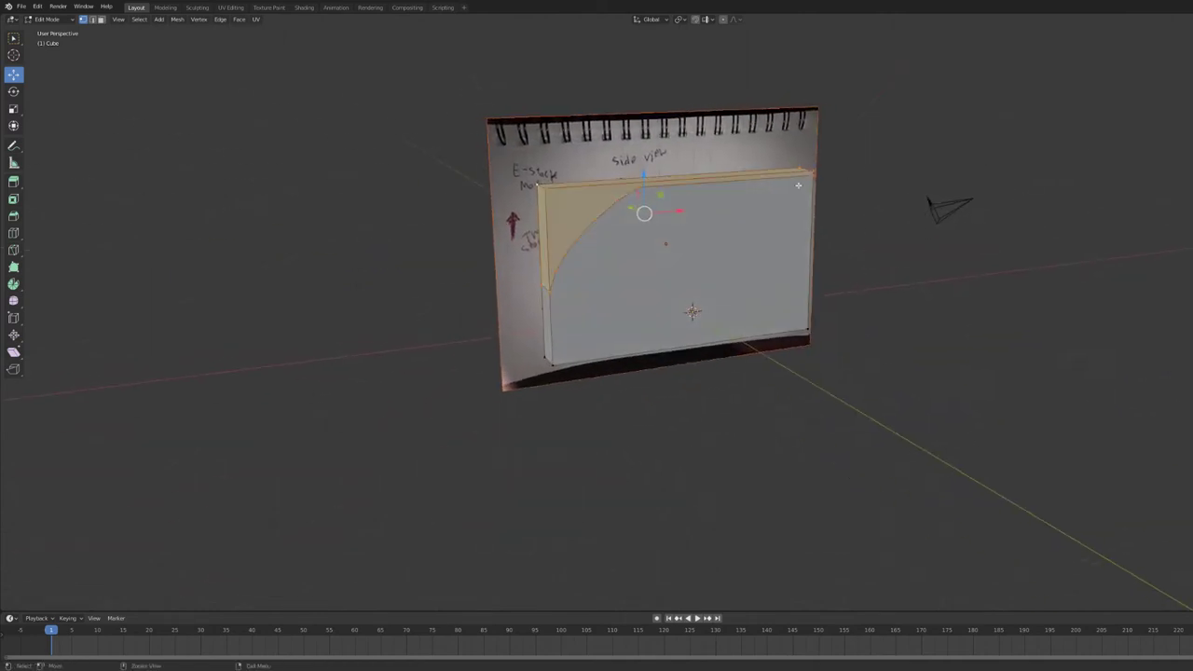
{"action": "key", "text": "x"}
{"action": "left_click", "coordinate": [694, 142]}
{"action": "middle_click_drag", "start_coordinate": [695, 143], "coordinate": [839, 140]}
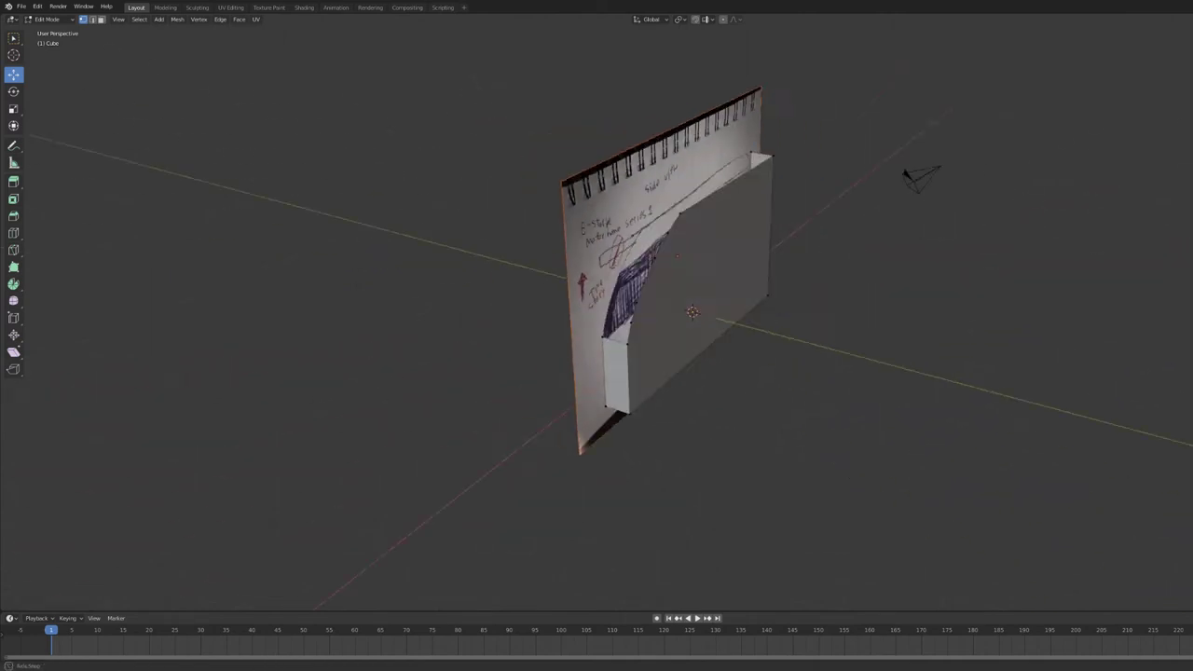
{"action": "middle_click_drag", "start_coordinate": [709, 317], "coordinate": [771, 317]}
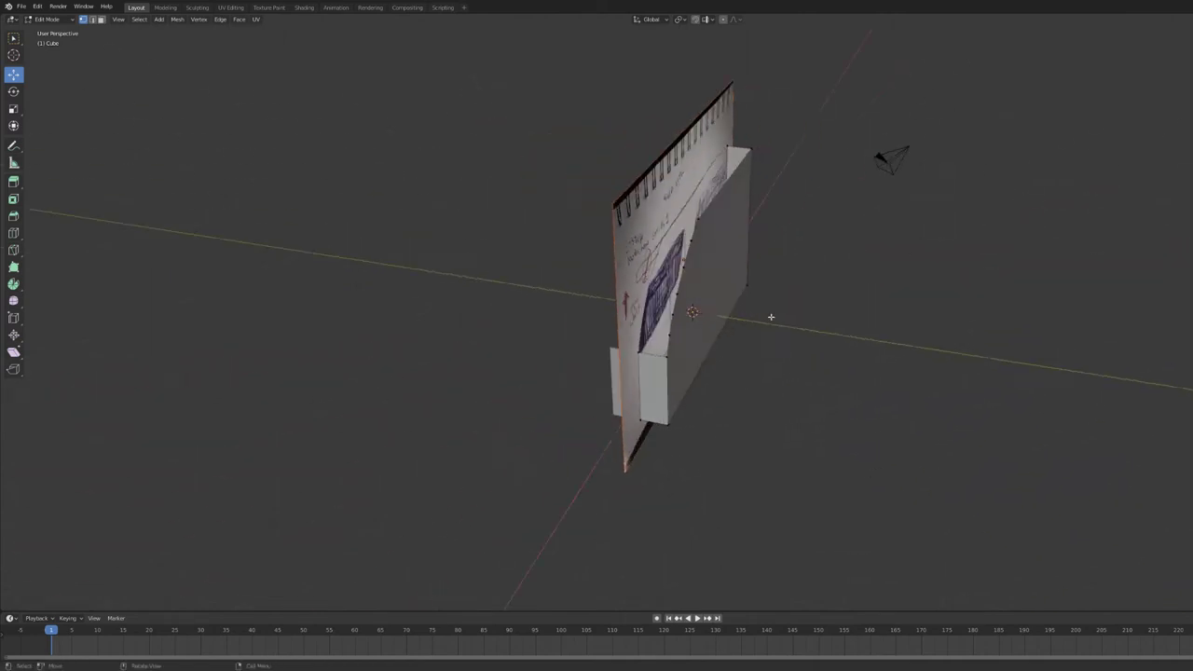
Select the shortest edge path along the curved front outline and across the top edge
{"action": "left_click", "coordinate": [668, 334], "text": "ctrl"}
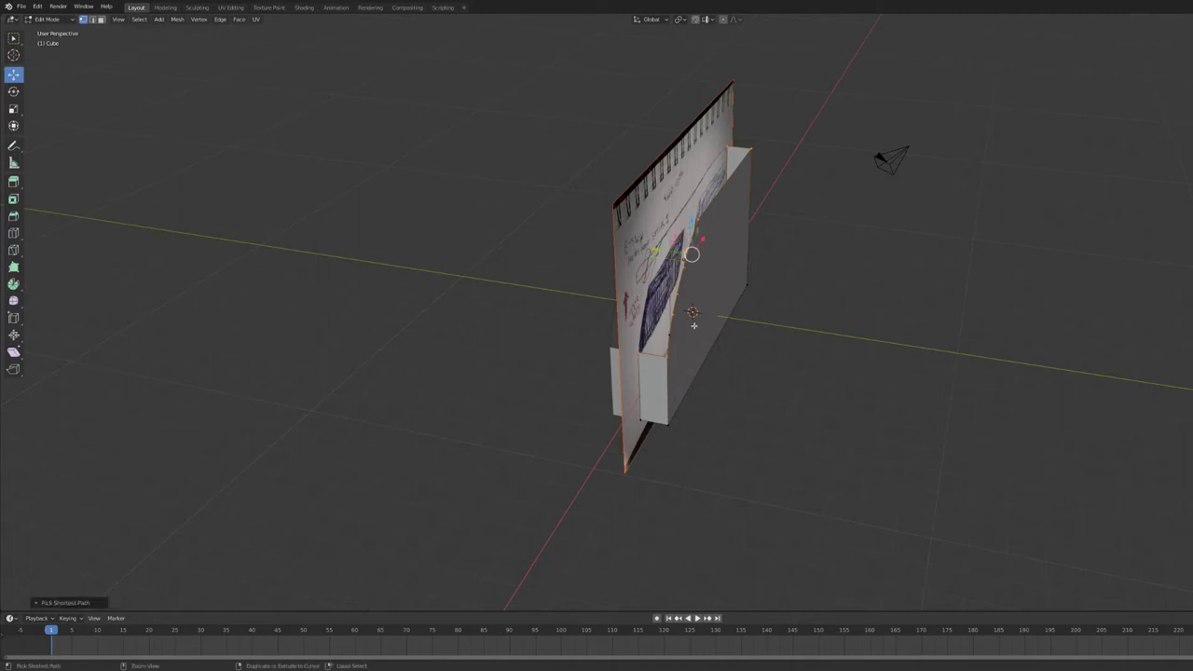
{"action": "left_click", "coordinate": [673, 331], "text": "ctrl"}
{"action": "middle_click_drag", "start_coordinate": [905, 199], "coordinate": [1020, 196]}
{"action": "left_click", "coordinate": [70, 603]}
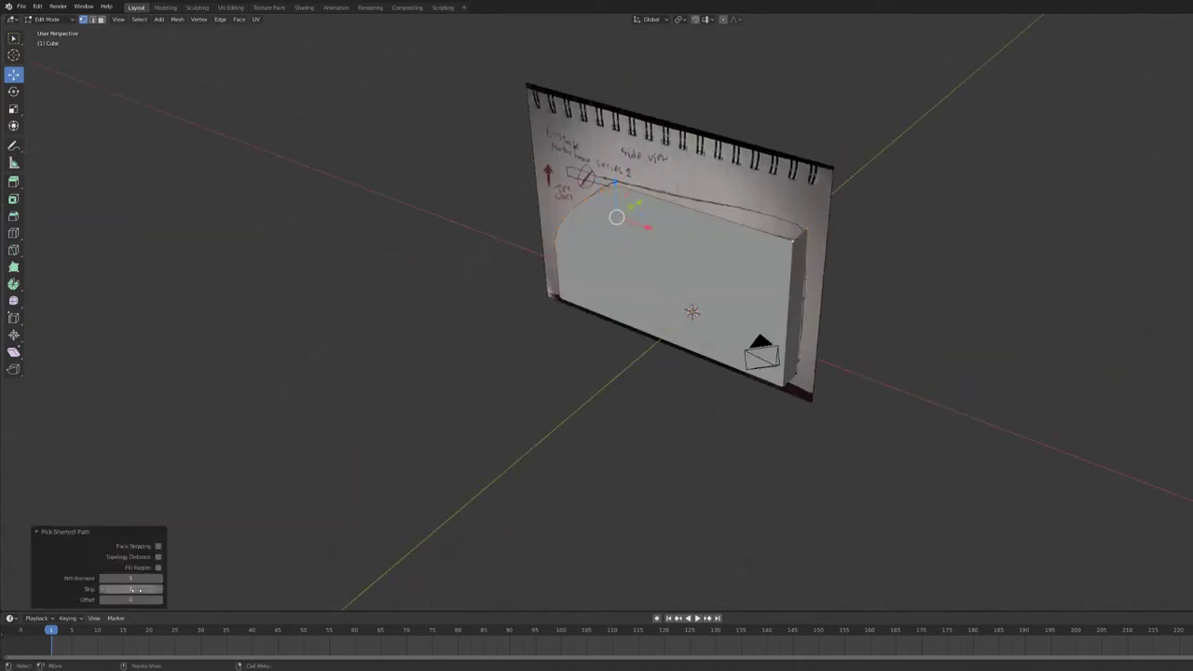
{"action": "mouse_move", "coordinate": [233, 547]}
{"action": "middle_mouse_down"}
{"action": "mouse_move", "coordinate": [892, 301]}
{"action": "mouse_move", "coordinate": [913, 166]}
{"action": "mouse_move", "coordinate": [786, 267]}
{"action": "mouse_move", "coordinate": [802, 205]}
{"action": "middle_mouse_up"}
{"action": "left_click", "coordinate": [801, 205], "text": "ctrl"}
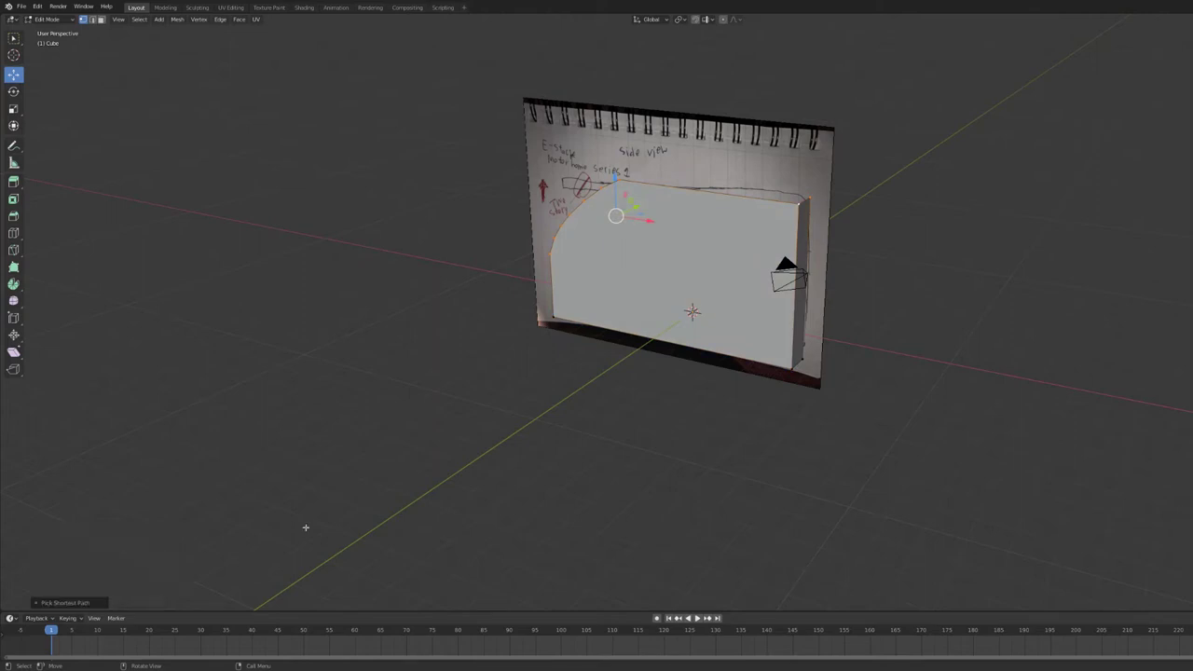
Fill the corner between the curved front edge and the top edge with a face
{"action": "key", "text": "f"}
{"action": "mouse_move", "coordinate": [445, 504]}
{"action": "middle_mouse_down"}
{"action": "mouse_move", "coordinate": [914, 218]}
{"action": "mouse_move", "coordinate": [929, 186]}
{"action": "mouse_move", "coordinate": [950, 204]}
{"action": "mouse_move", "coordinate": [932, 215]}
{"action": "middle_mouse_up"}
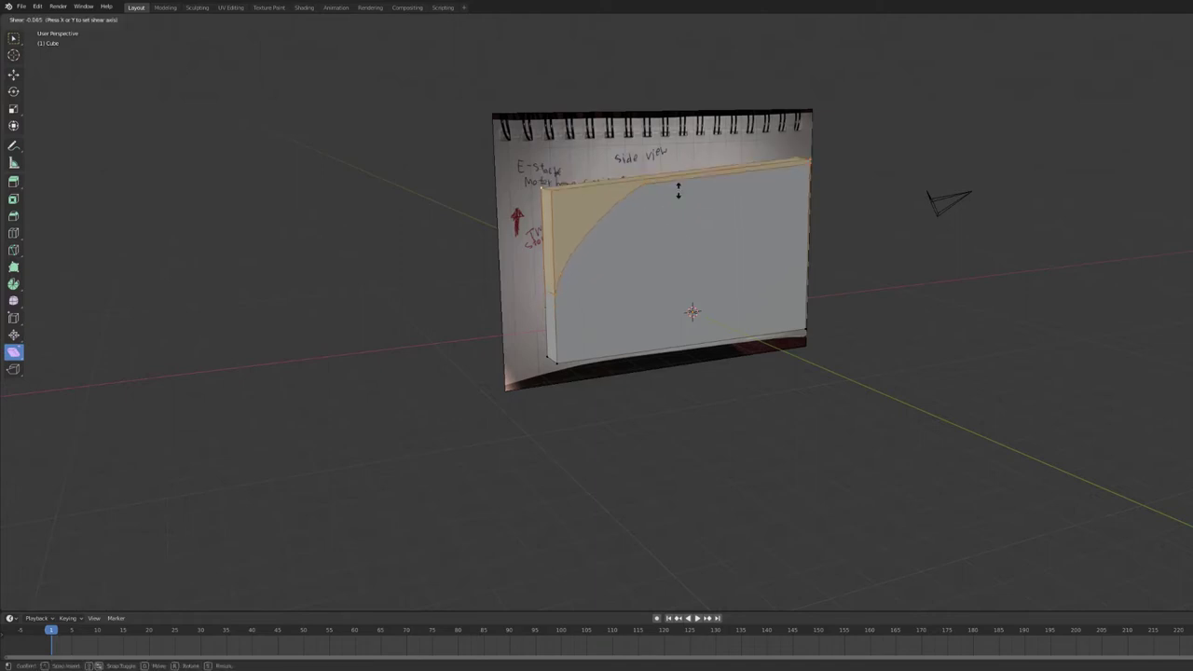
{"action": "left_click", "coordinate": [13, 109]}
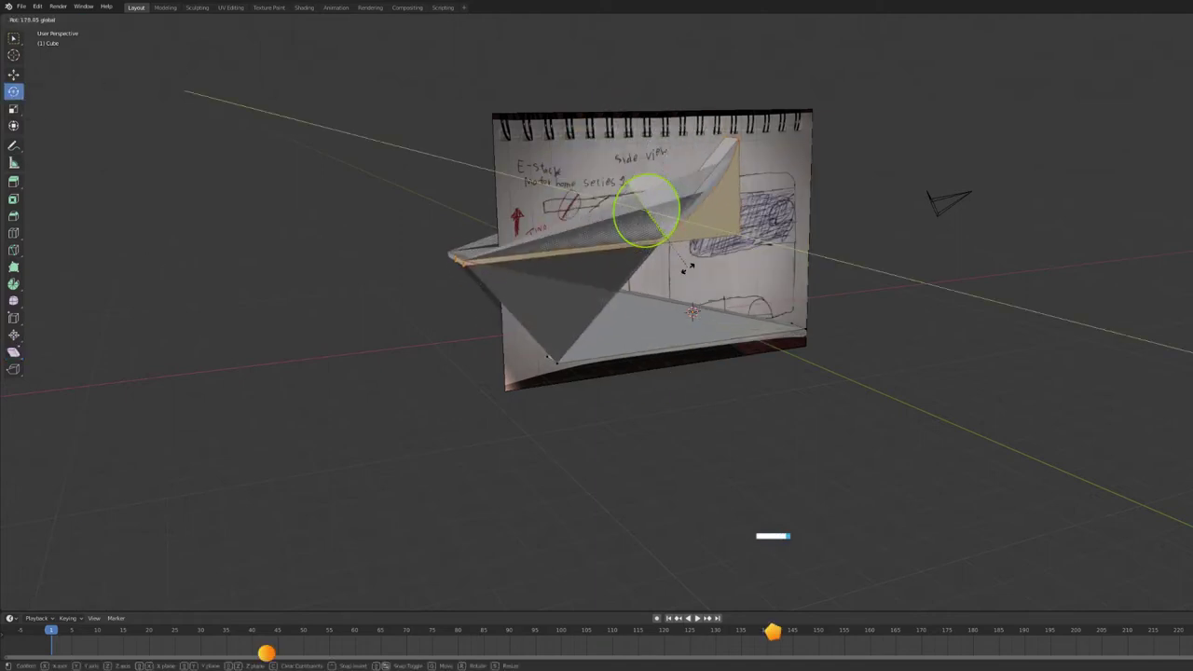
{"action": "left_click", "coordinate": [13, 74]}
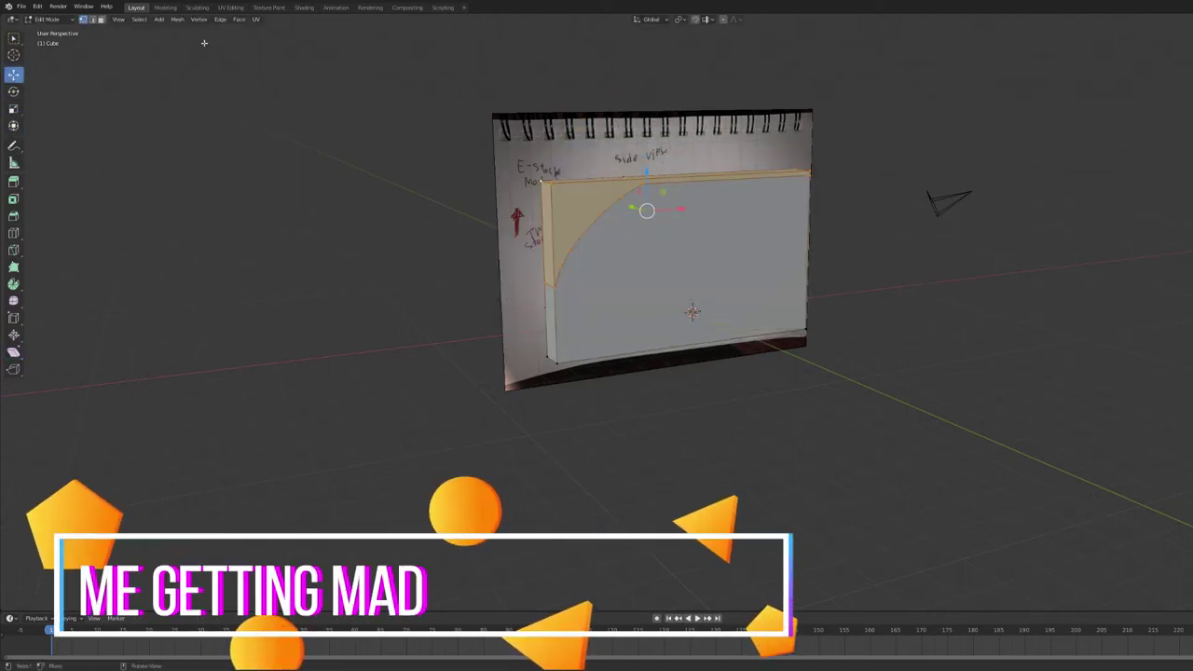
Try Rip Vertices and another vertex operation, then cancel to restore the mesh
{"action": "left_click", "coordinate": [198, 18]}
{"action": "left_click", "coordinate": [224, 89]}
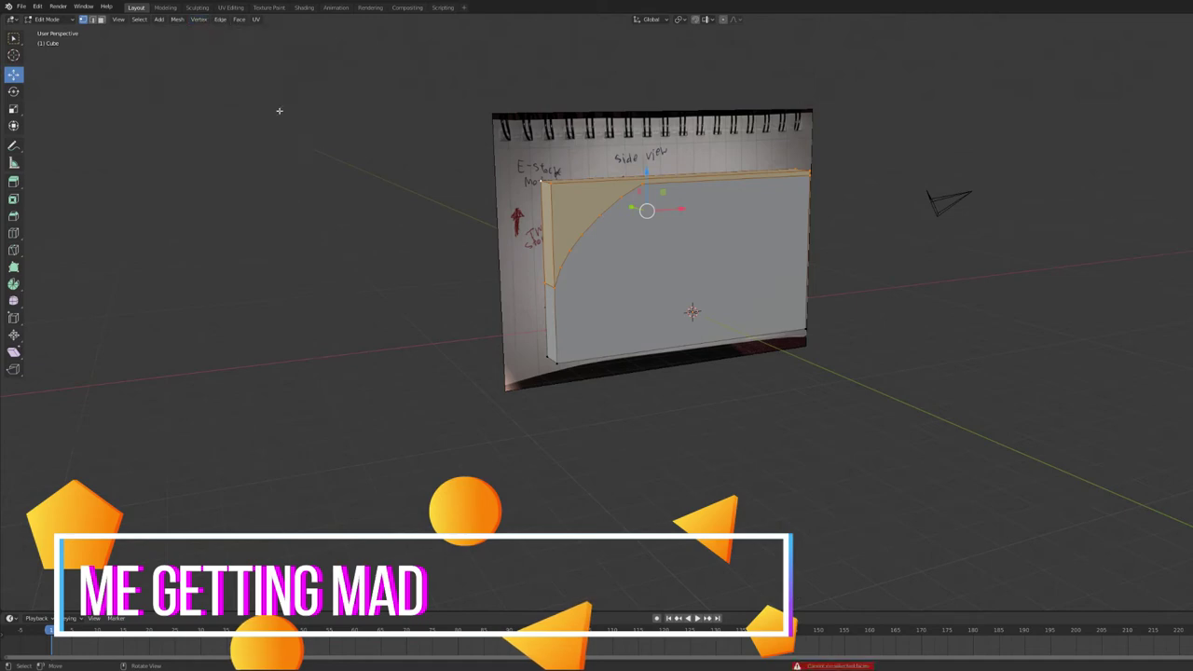
{"action": "left_click", "coordinate": [201, 19]}
{"action": "left_click", "coordinate": [227, 107]}
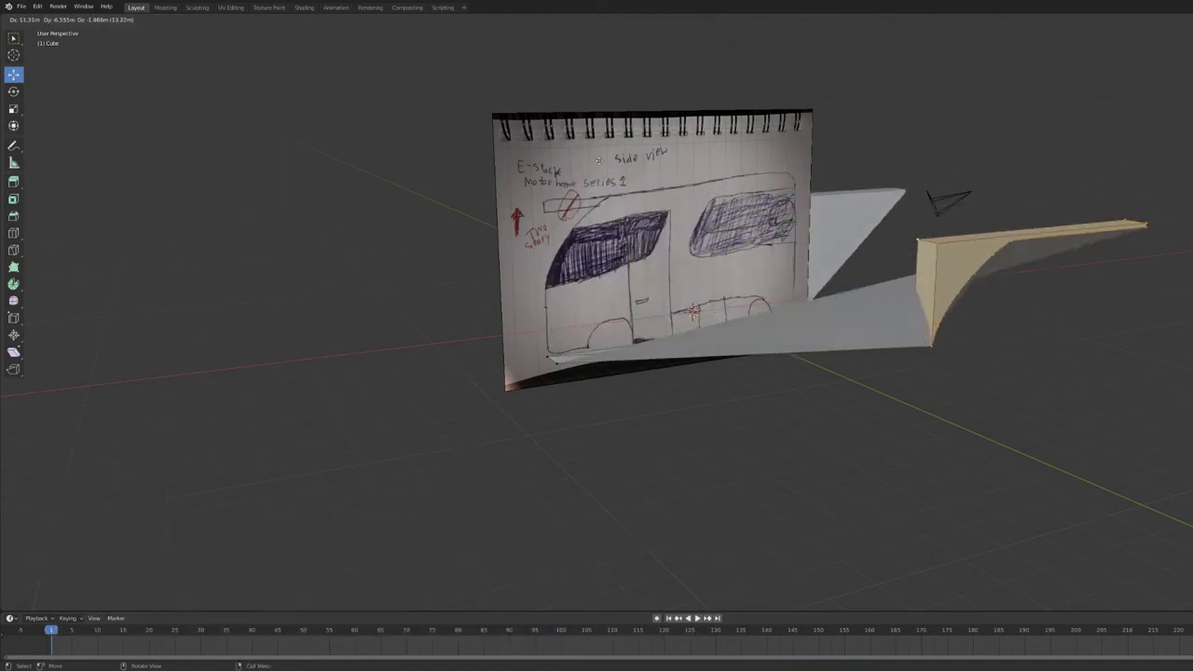
{"action": "key", "text": "Escape"}
Fill the curved selection via Face > Fill and dissolve the triangle fan into one face
{"action": "left_click", "coordinate": [233, 22]}
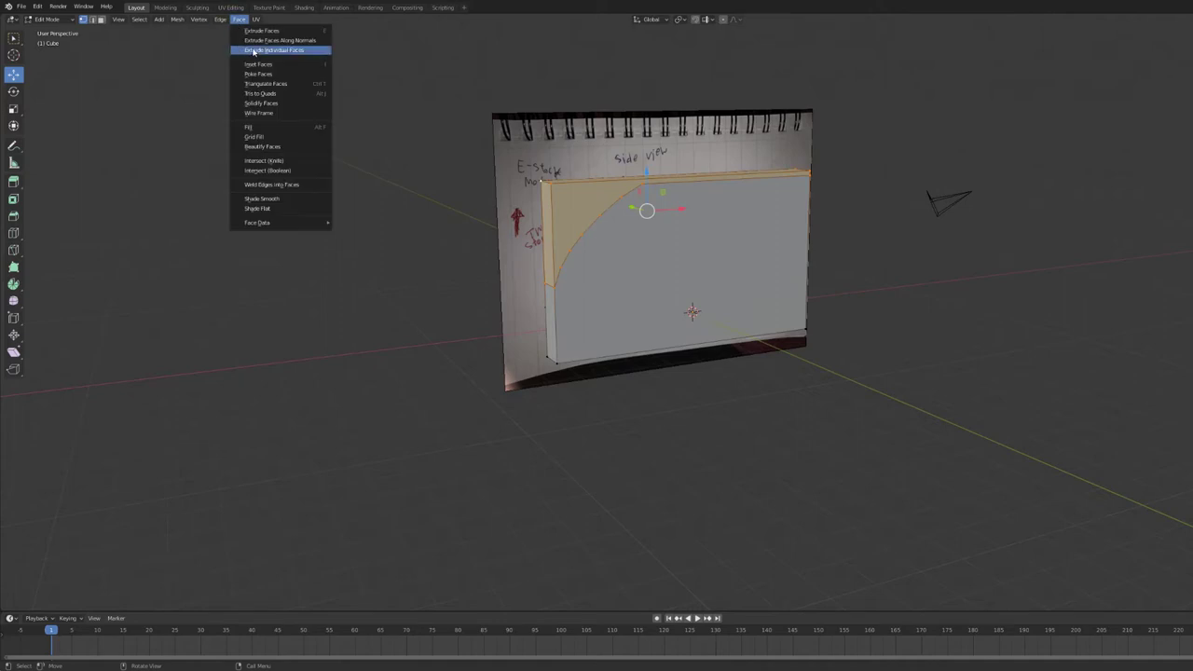
{"action": "left_click", "coordinate": [275, 130]}
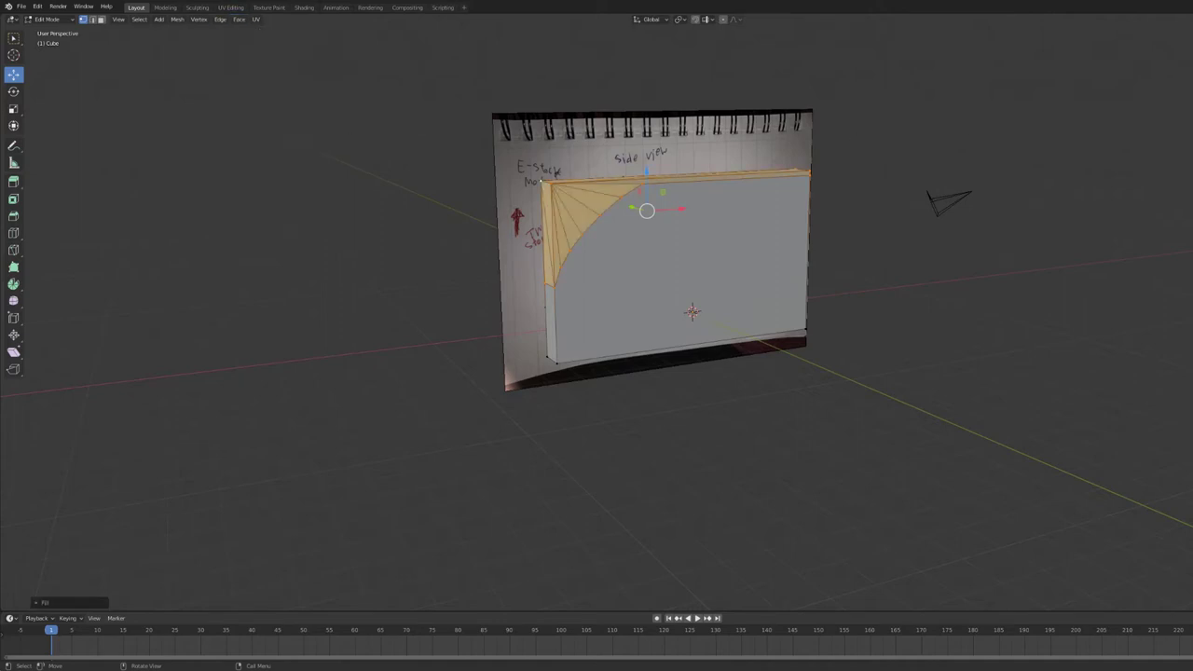
{"action": "middle_click_drag", "start_coordinate": [275, 131], "coordinate": [884, 177]}
{"action": "right_click", "coordinate": [884, 177]}
{"action": "left_click", "coordinate": [883, 177]}
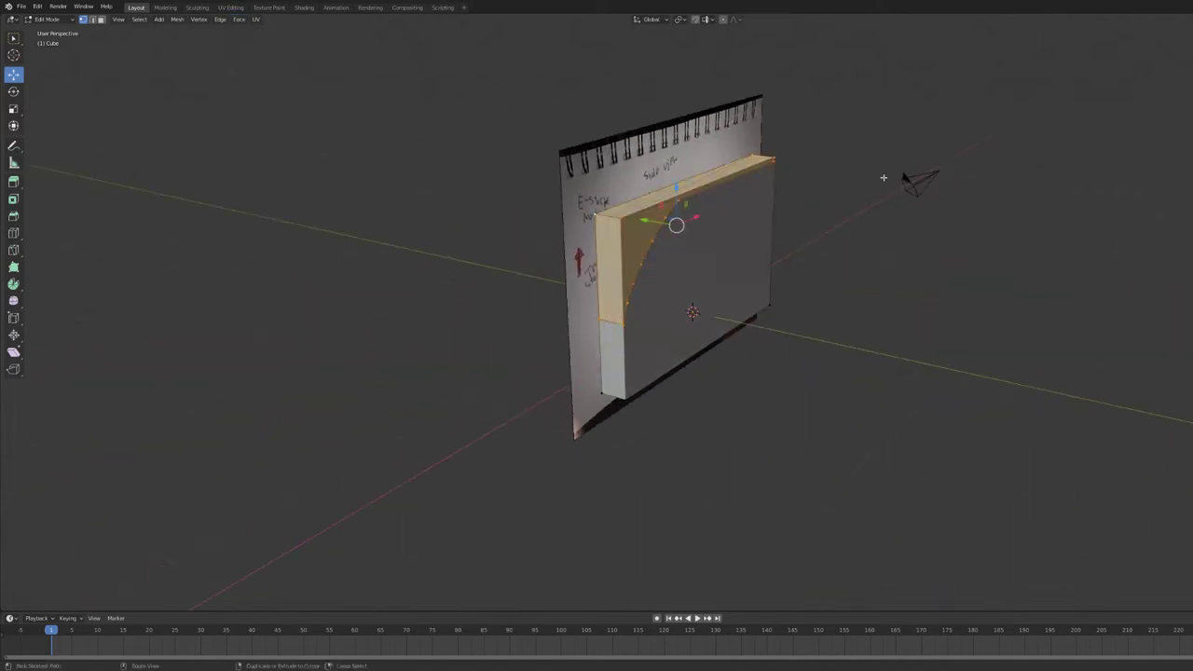
{"action": "right_click", "coordinate": [664, 240]}
{"action": "left_click", "coordinate": [624, 298]}
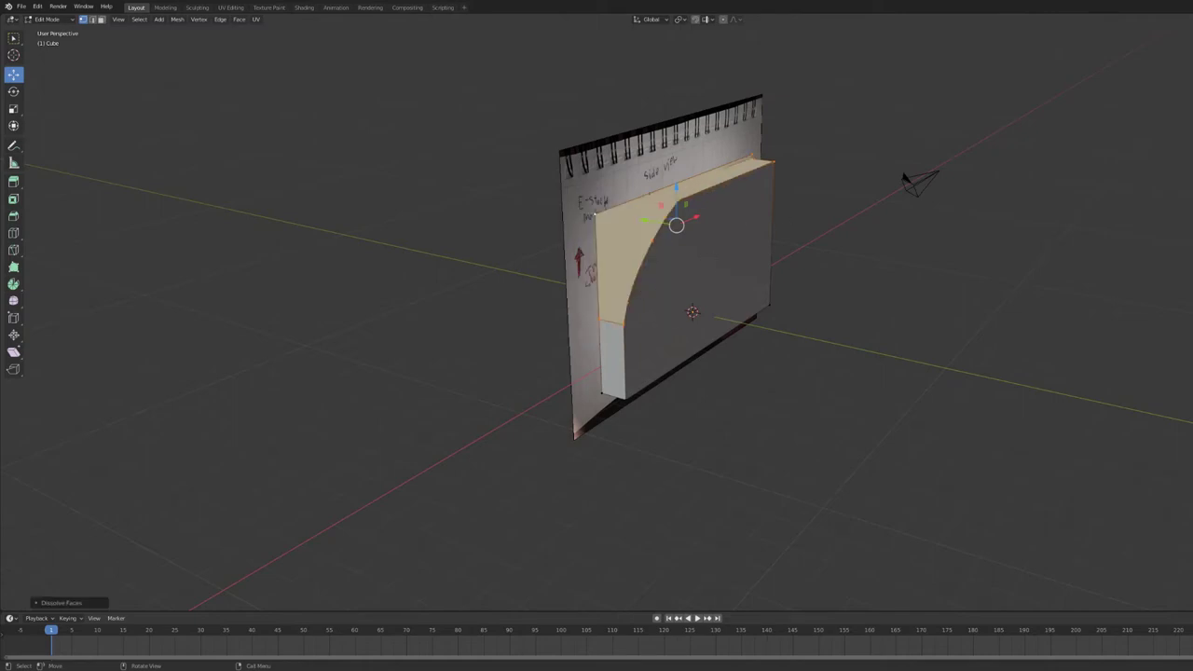
{"action": "mouse_move", "coordinate": [625, 297]}
{"action": "middle_mouse_down"}
{"action": "mouse_move", "coordinate": [653, 307]}
{"action": "mouse_move", "coordinate": [868, 144]}
{"action": "mouse_move", "coordinate": [903, 186]}
{"action": "middle_mouse_up"}
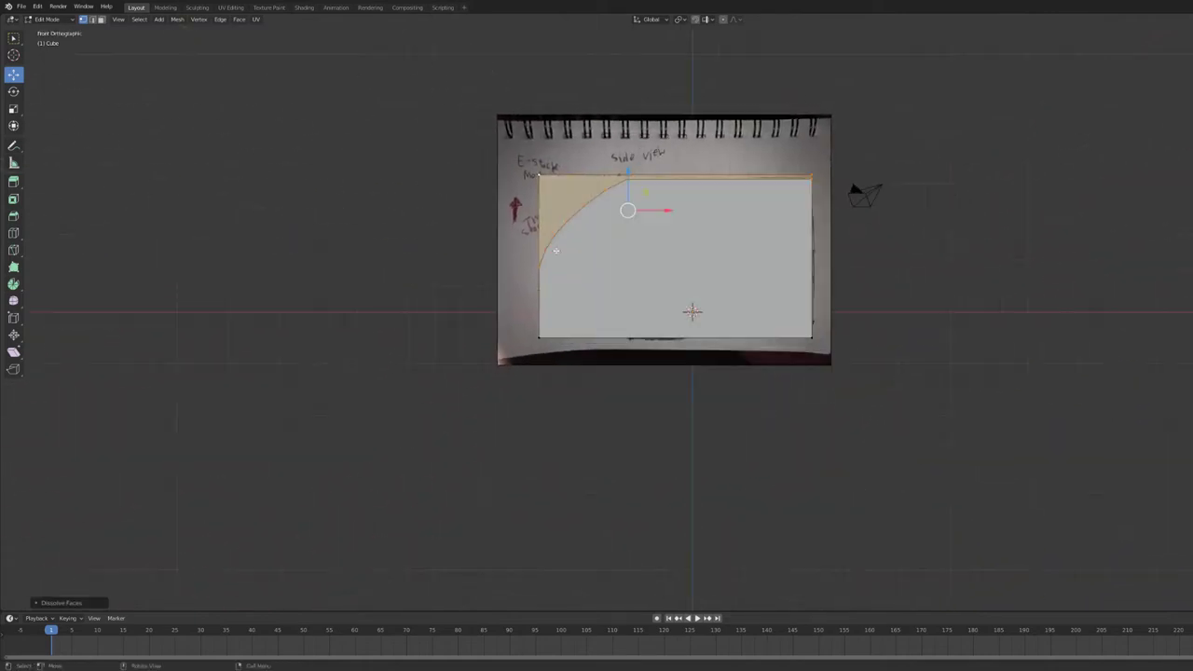
Delete the merged front-top corner face
{"action": "key", "text": "x"}
{"action": "left_click", "coordinate": [565, 126]}
{"action": "middle_click_drag", "start_coordinate": [566, 126], "coordinate": [675, 319]}
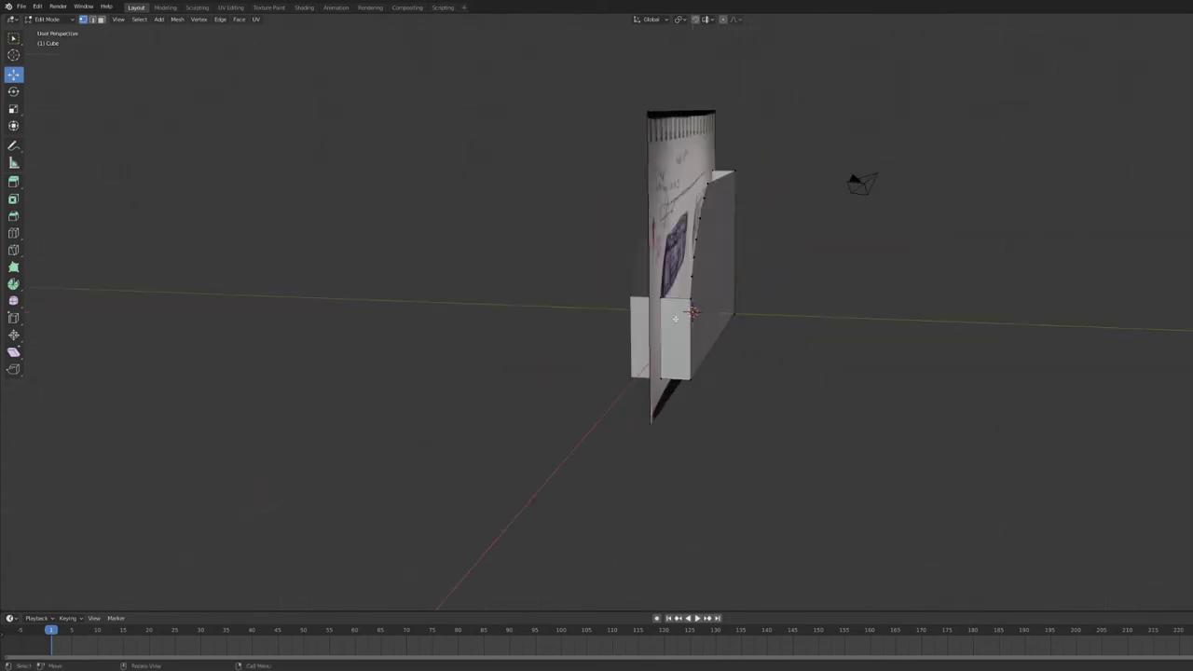
{"action": "scroll", "coordinate": [657, 300], "scroll_direction": "up", "scroll_amount": 5}
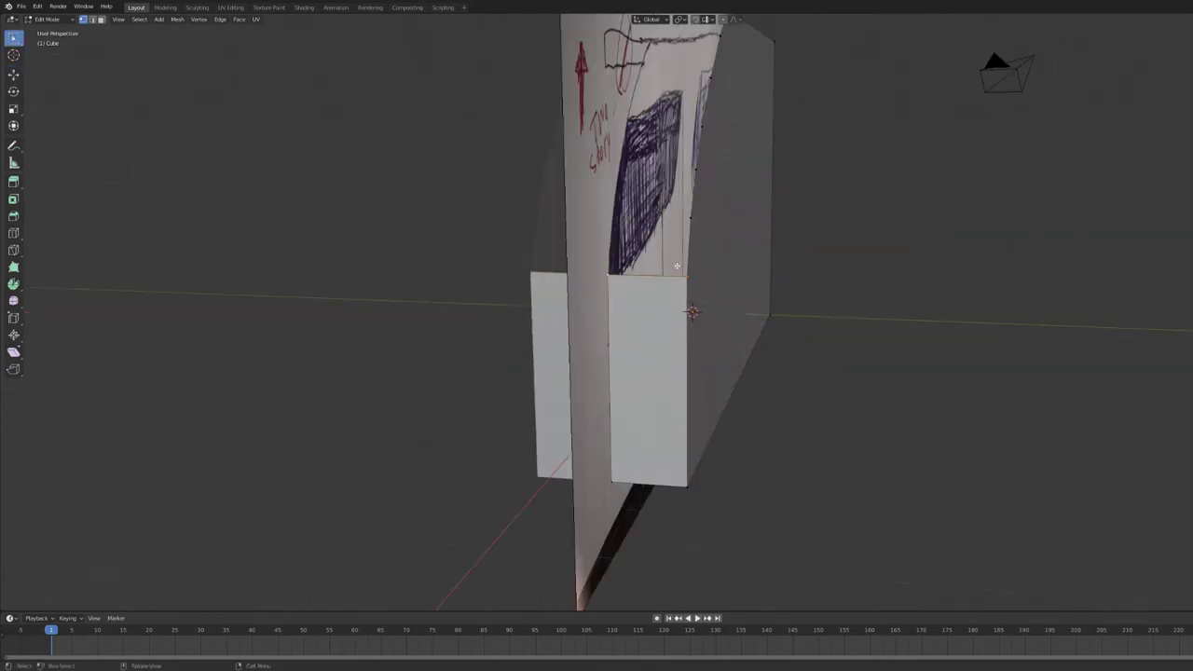
{"action": "scroll", "coordinate": [658, 300], "scroll_direction": "up", "scroll_amount": 5}
Move the front strip's lower vertex onto the sketched curve
{"action": "scroll", "coordinate": [508, 177], "scroll_direction": "down", "scroll_amount": 3}
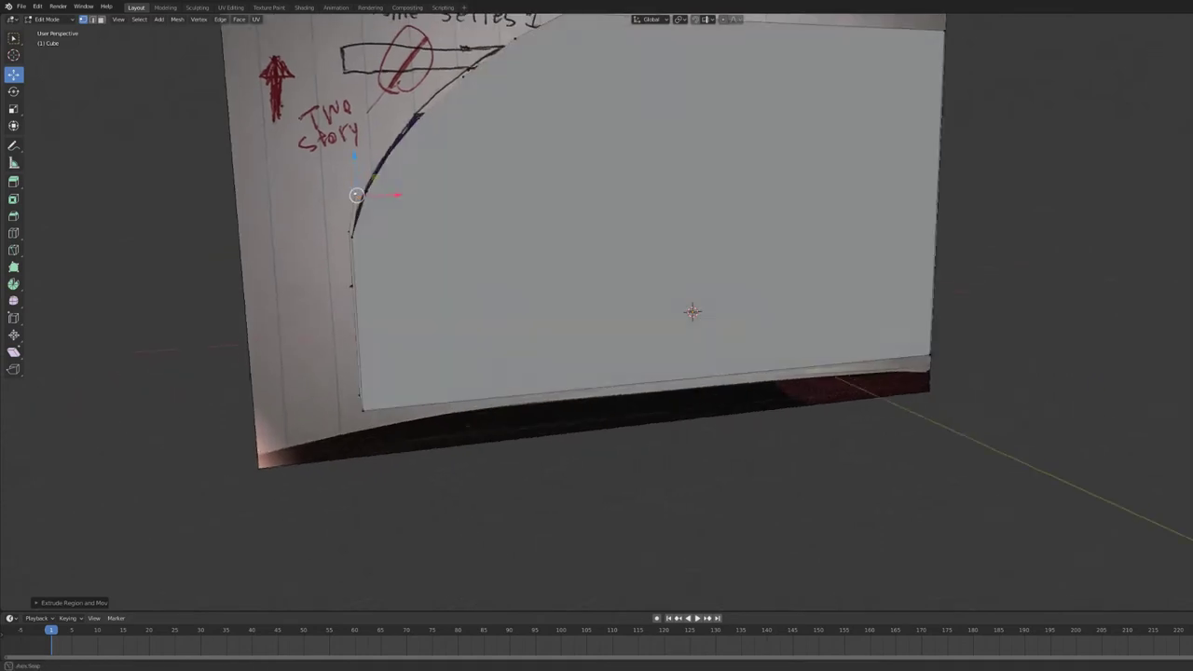
{"action": "scroll", "coordinate": [507, 177], "scroll_direction": "down", "scroll_amount": 2}
{"action": "mouse_move", "coordinate": [507, 177]}
{"action": "middle_mouse_down"}
{"action": "mouse_move", "coordinate": [653, 186]}
{"action": "mouse_move", "coordinate": [596, 186]}
{"action": "middle_mouse_up"}
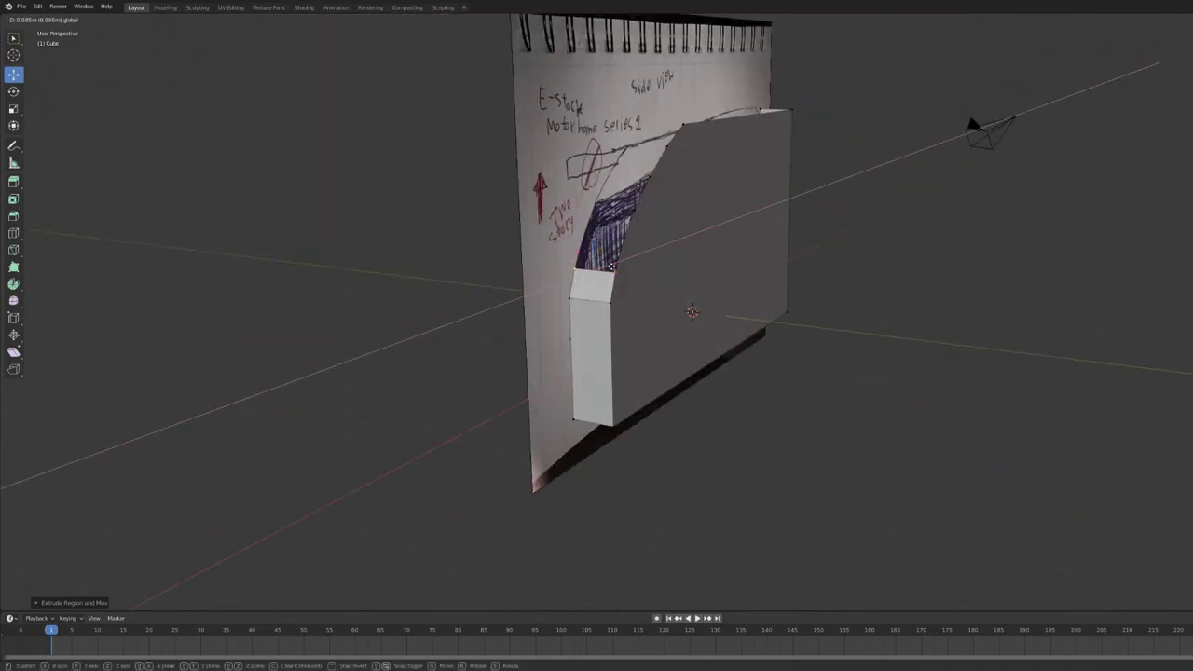
{"action": "left_click_drag", "start_coordinate": [610, 267], "coordinate": [615, 265]}
{"action": "mouse_move", "coordinate": [975, 125]}
{"action": "middle_mouse_down"}
{"action": "mouse_move", "coordinate": [1037, 133]}
{"action": "mouse_move", "coordinate": [1002, 135]}
{"action": "middle_mouse_up"}
{"action": "mouse_move", "coordinate": [596, 336]}
{"action": "middle_mouse_down"}
{"action": "mouse_move", "coordinate": [746, 336]}
{"action": "mouse_move", "coordinate": [615, 317]}
{"action": "middle_mouse_up"}
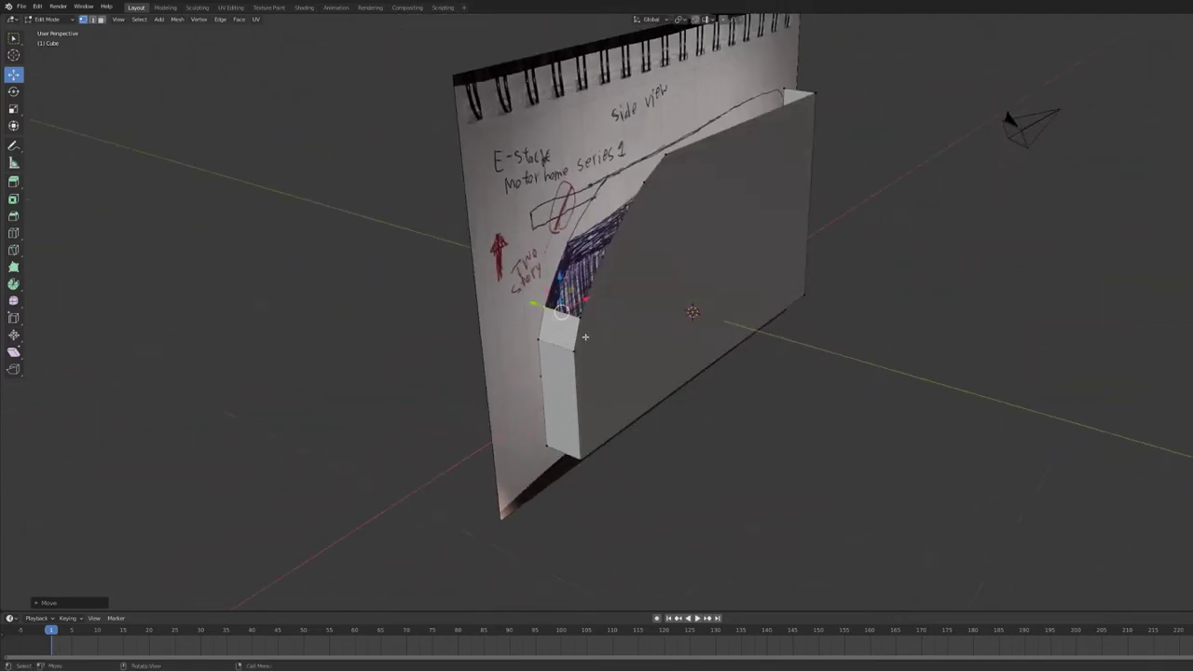
{"action": "key", "text": "g"}
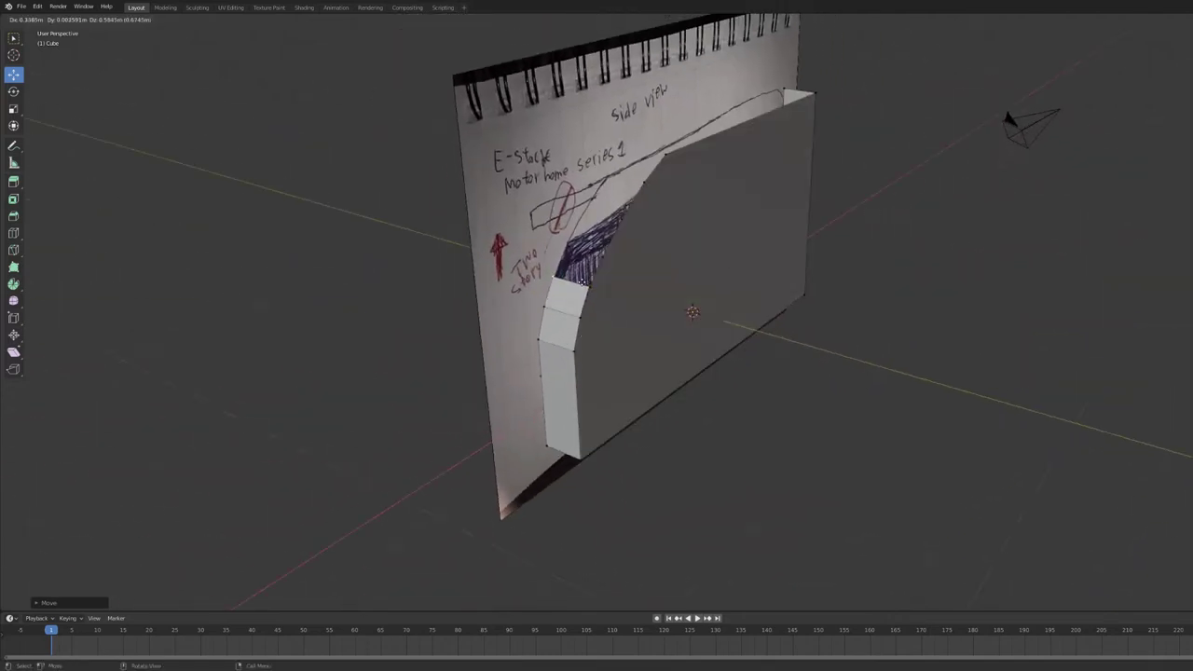
{"action": "scroll", "coordinate": [582, 279], "scroll_direction": "up", "scroll_amount": 6}
{"action": "key", "text": "g"}
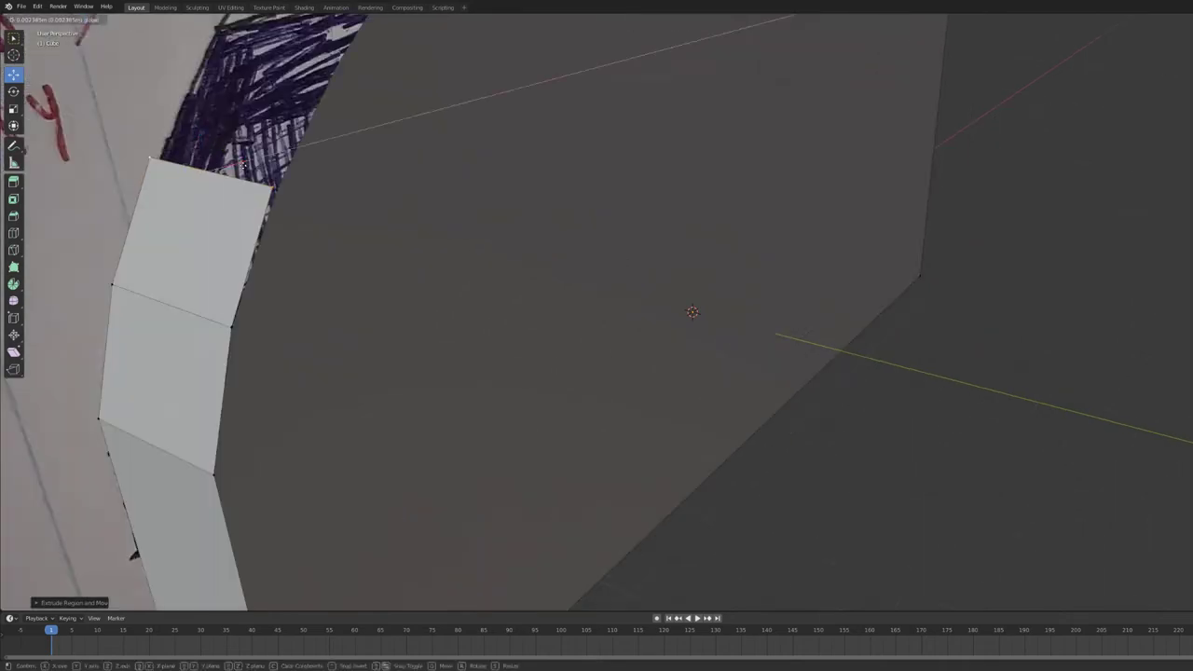
{"action": "left_click", "coordinate": [211, 158]}
Move the next vertex up the strip onto the curve and nudge it into place
{"action": "middle_click_drag", "start_coordinate": [314, 177], "coordinate": [995, 178]}
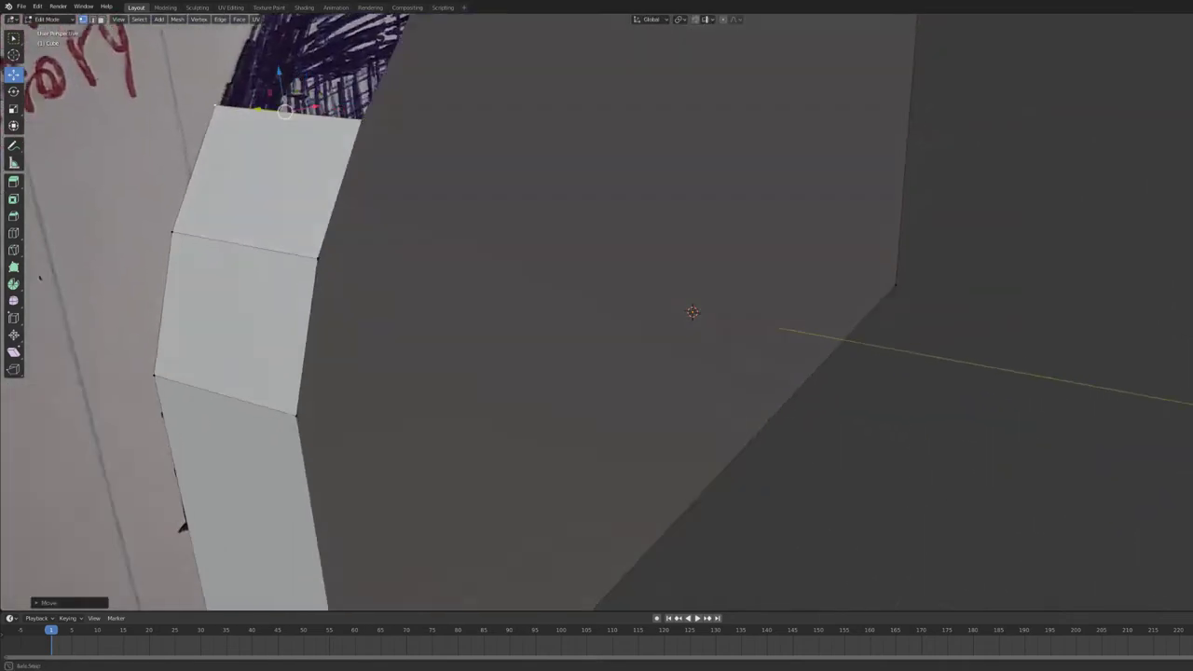
{"action": "key", "text": "g"}
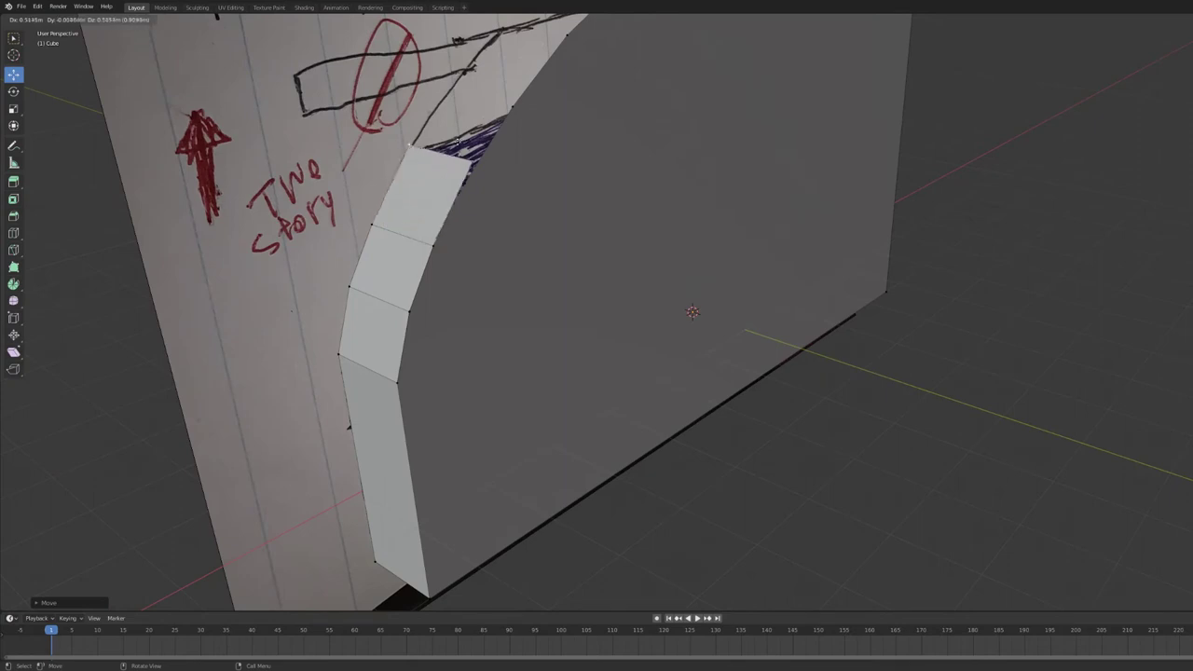
{"action": "left_click", "coordinate": [452, 161]}
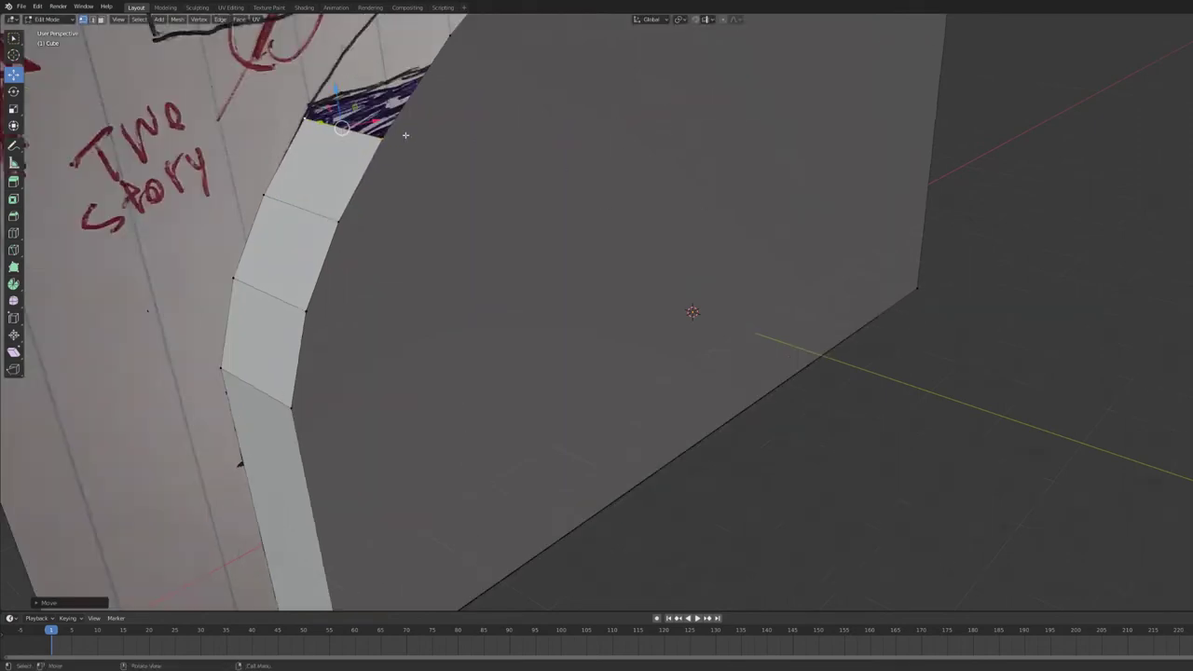
{"action": "middle_click_drag", "start_coordinate": [652, 141], "coordinate": [277, 77]}
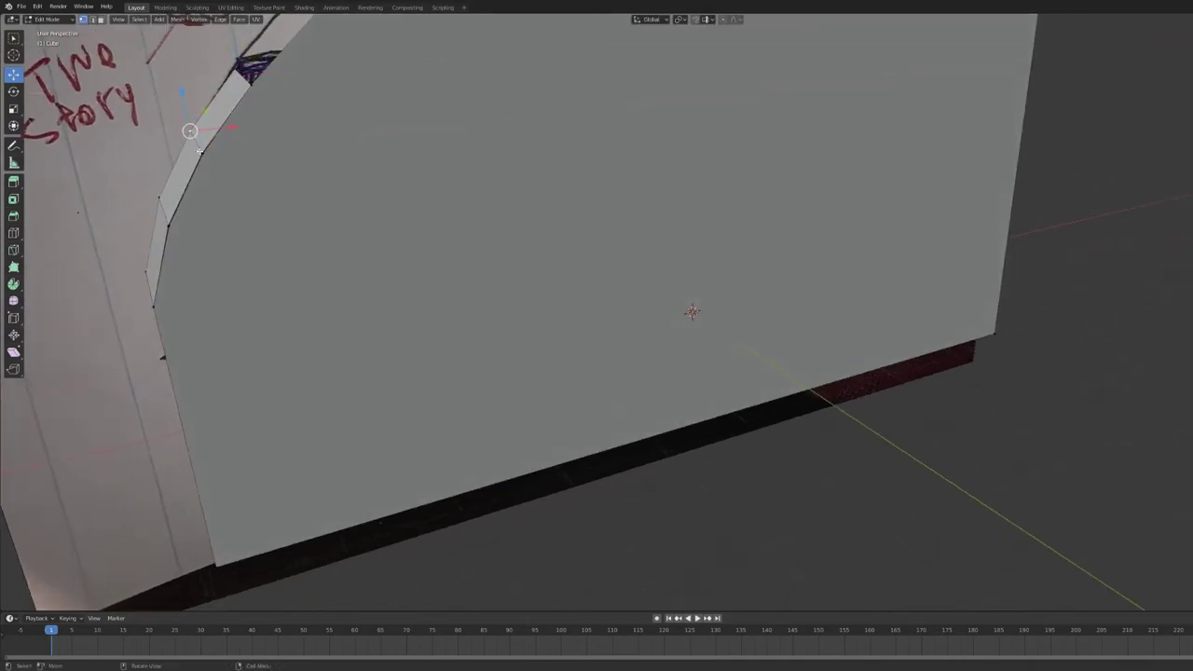
{"action": "mouse_move", "coordinate": [202, 153]}
{"action": "middle_mouse_down"}
{"action": "mouse_move", "coordinate": [557, 224]}
{"action": "mouse_move", "coordinate": [276, 193]}
{"action": "middle_mouse_up"}
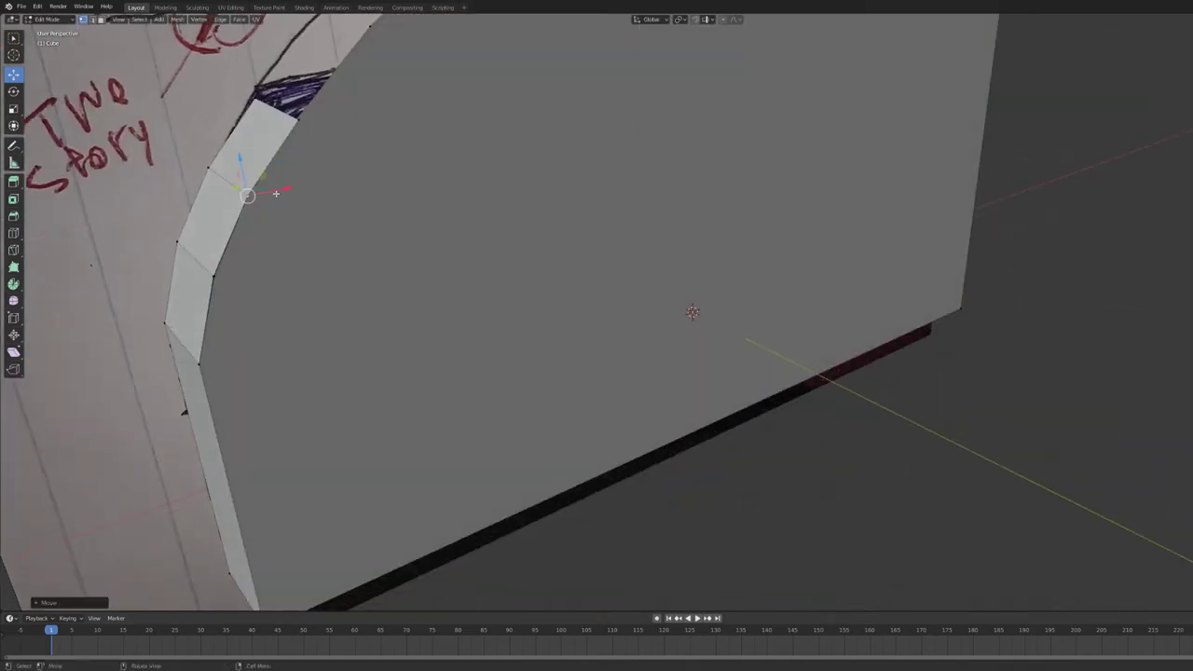
{"action": "left_click_drag", "start_coordinate": [229, 275], "coordinate": [239, 270]}
{"action": "middle_click_drag", "start_coordinate": [337, 110], "coordinate": [401, 130]}
{"action": "middle_click_drag", "start_coordinate": [556, 116], "coordinate": [531, 140]}
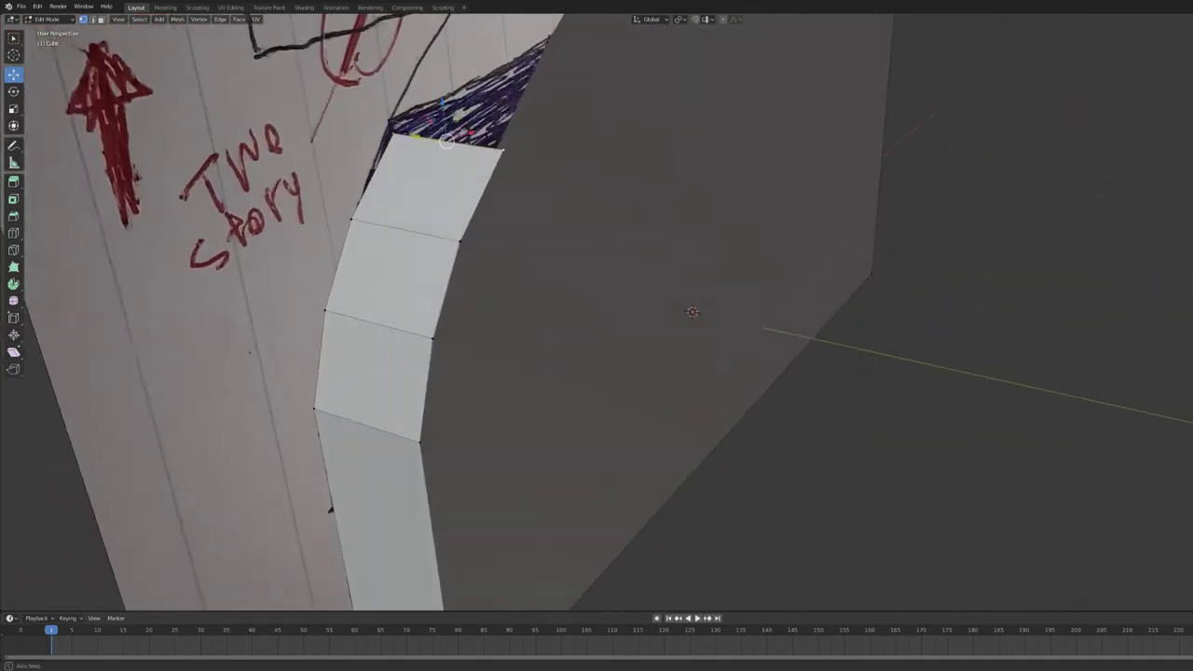
{"action": "mouse_move", "coordinate": [446, 140]}
{"action": "middle_mouse_down"}
{"action": "mouse_move", "coordinate": [351, 117]}
{"action": "mouse_move", "coordinate": [620, 124]}
{"action": "mouse_move", "coordinate": [703, 113]}
{"action": "middle_mouse_up"}
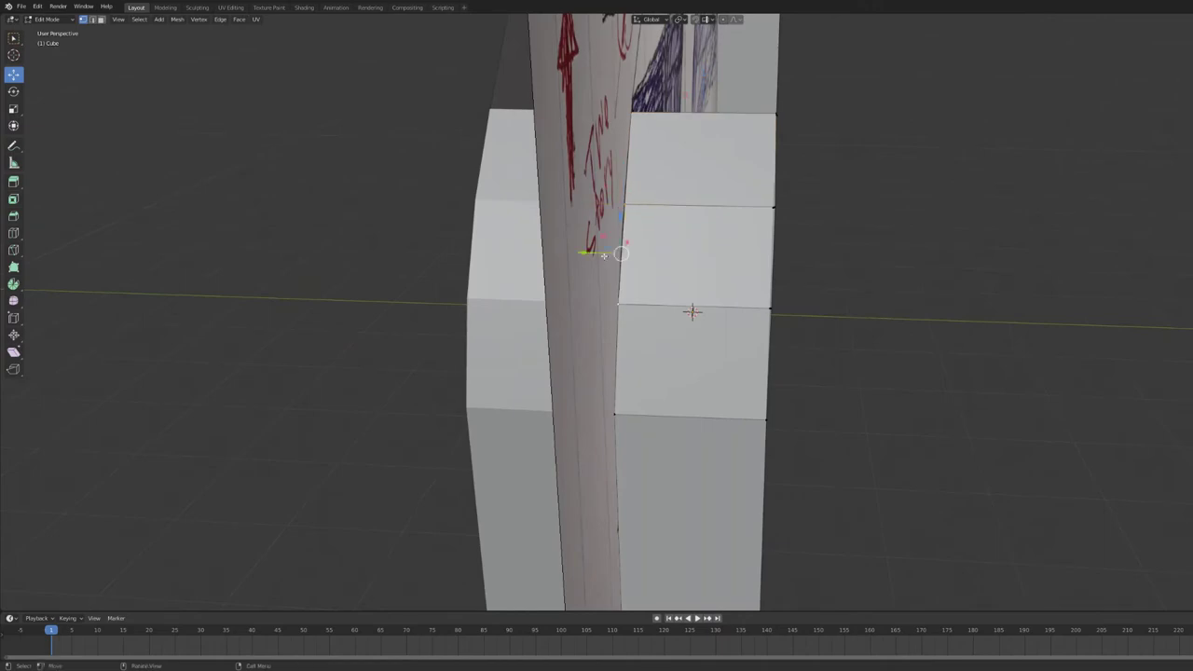
Move the top vertices of the front bevel strip so they meet the sloped nose curve
{"action": "middle_click_drag", "start_coordinate": [709, 246], "coordinate": [734, 337]}
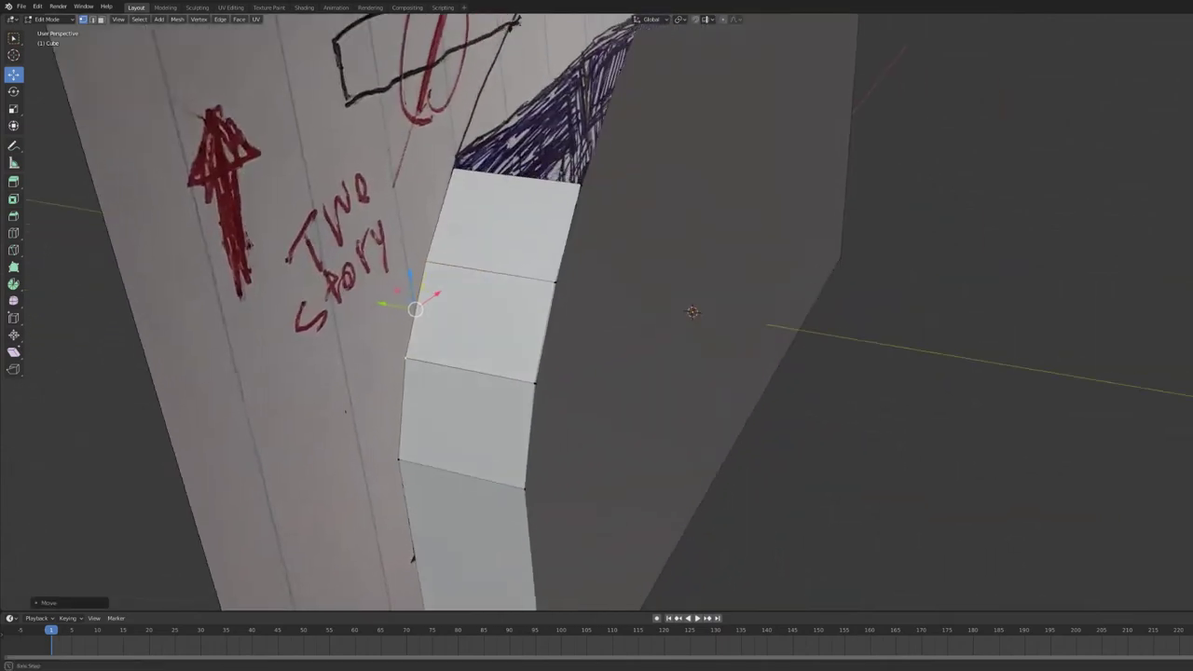
{"action": "key", "text": "g"}
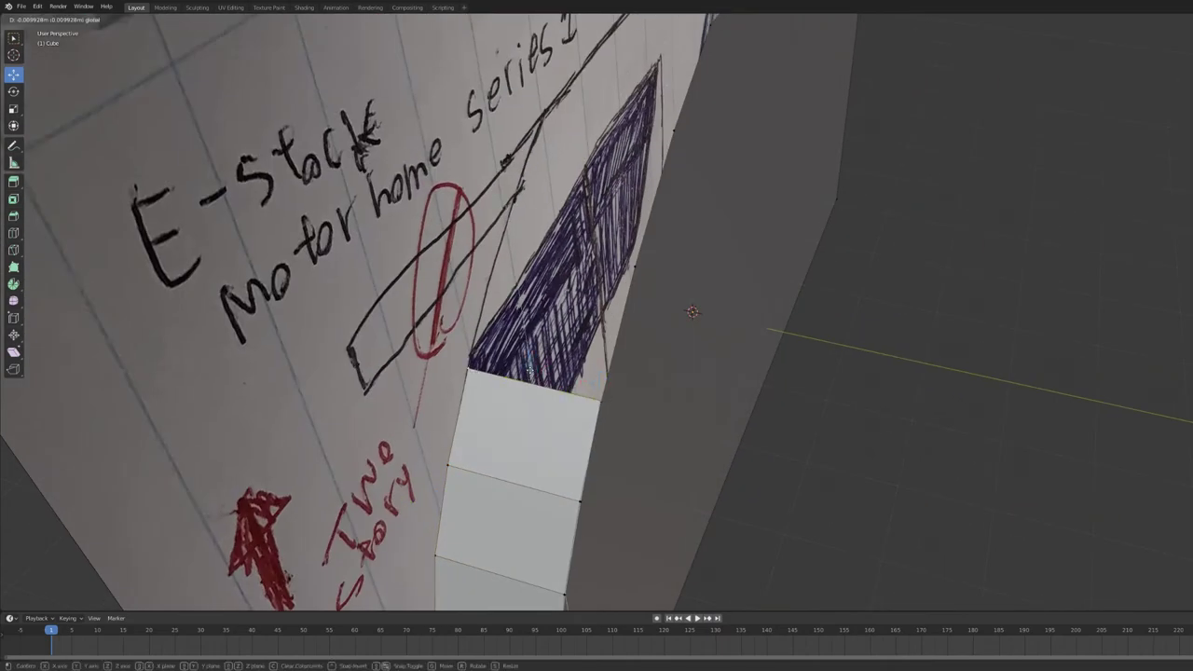
{"action": "left_click", "coordinate": [529, 361]}
{"action": "key", "text": "g"}
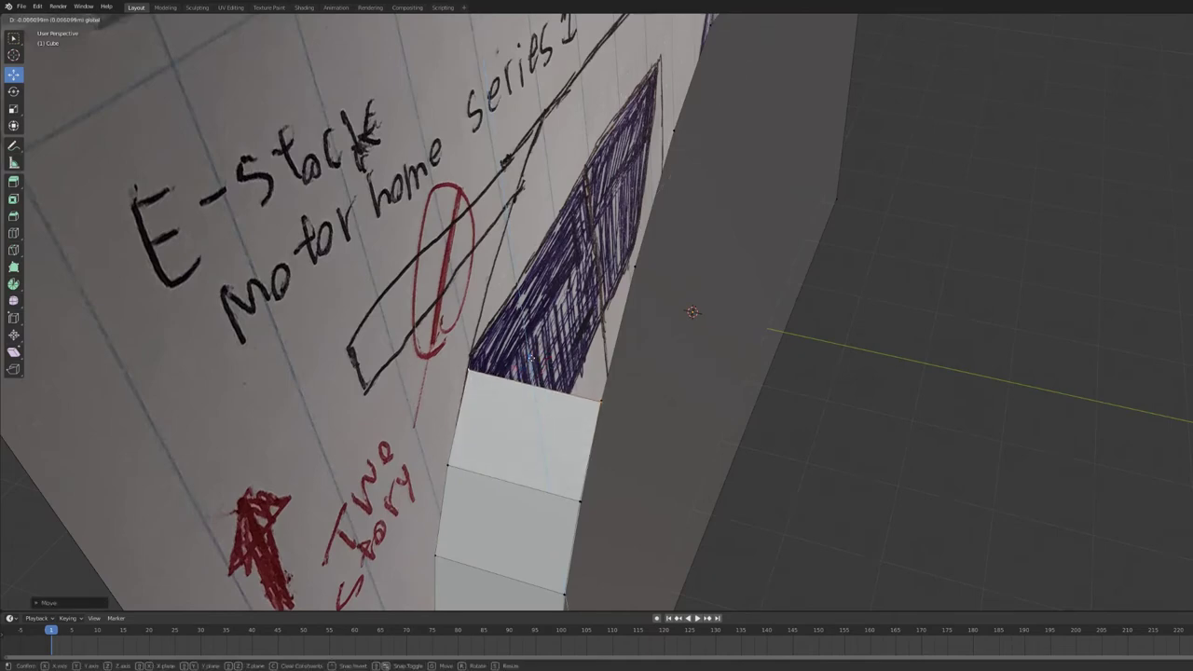
{"action": "left_click", "coordinate": [531, 357]}
{"action": "middle_click_drag", "start_coordinate": [532, 357], "coordinate": [354, 97]}
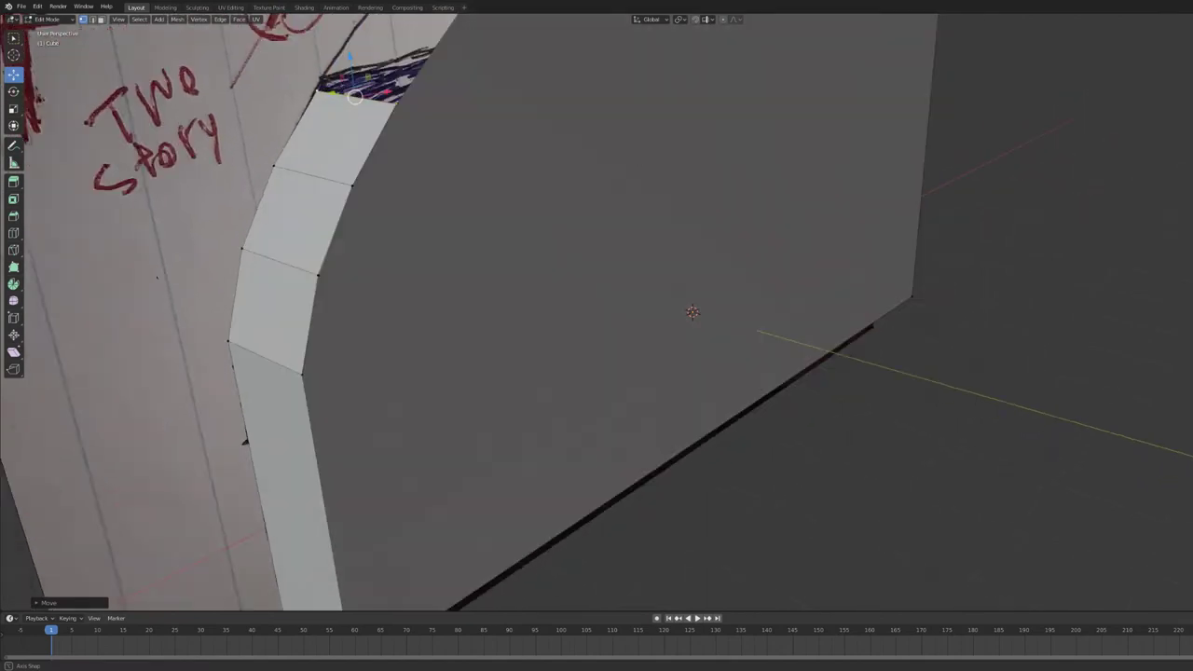
{"action": "left_click", "coordinate": [397, 103]}
{"action": "middle_click_drag", "start_coordinate": [396, 103], "coordinate": [795, 131]}
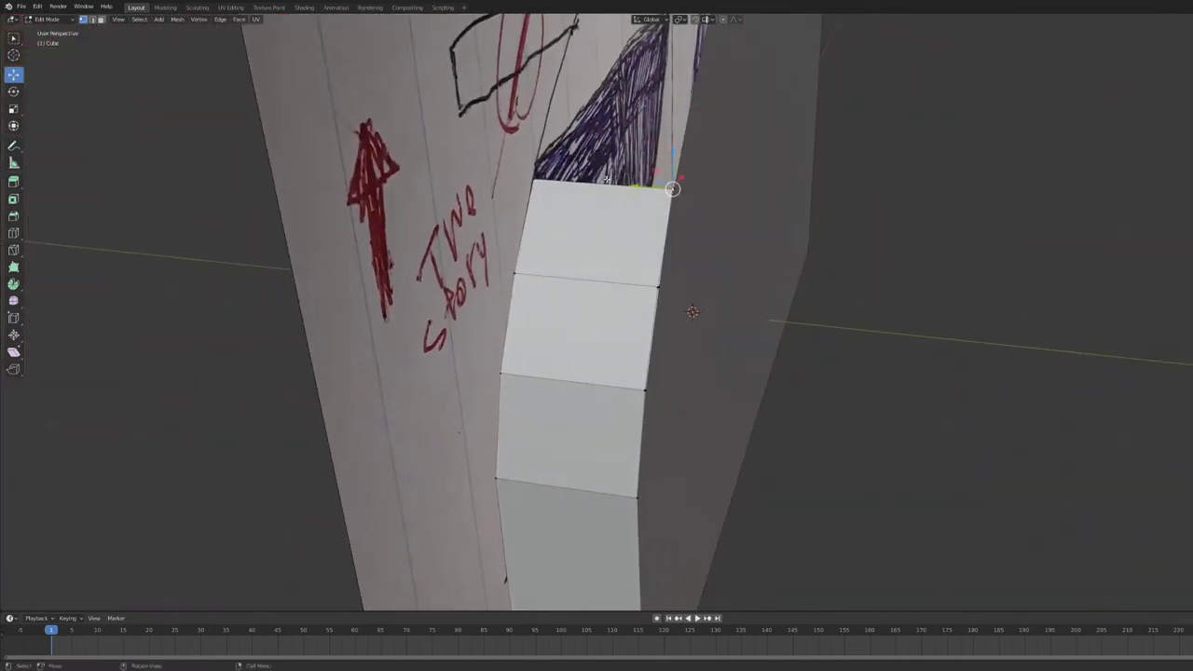
{"action": "left_click_drag", "start_coordinate": [673, 189], "coordinate": [674, 189]}
{"action": "middle_click_drag", "start_coordinate": [749, 155], "coordinate": [455, 452]}
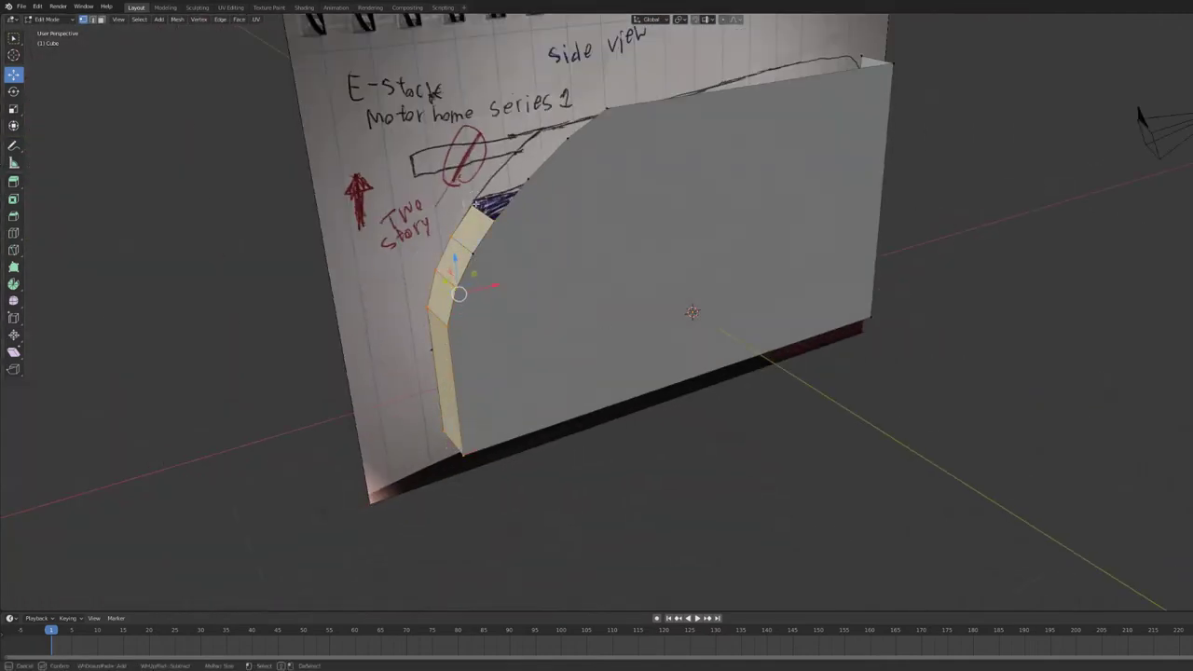
Add the rear corner vertices and scale the body out along its depth
{"action": "left_click", "coordinate": [867, 325], "text": "shift"}
{"action": "middle_click_drag", "start_coordinate": [602, 137], "coordinate": [633, 225]}
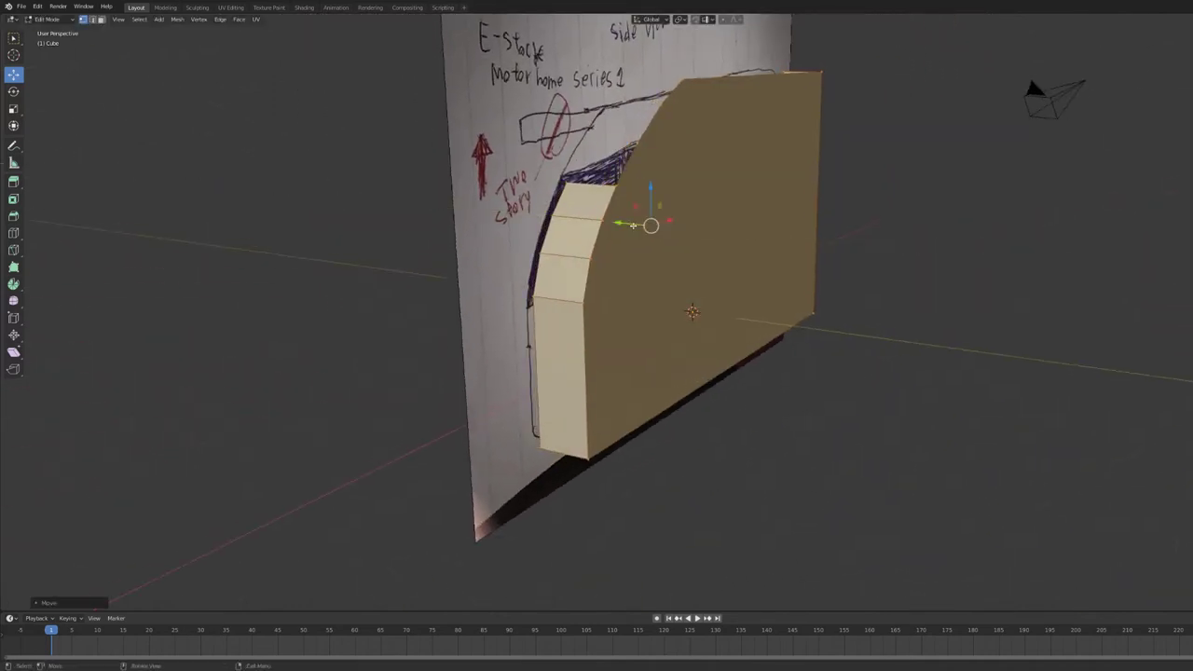
{"action": "left_click", "coordinate": [13, 108]}
{"action": "left_click_drag", "start_coordinate": [618, 224], "coordinate": [616, 221]}
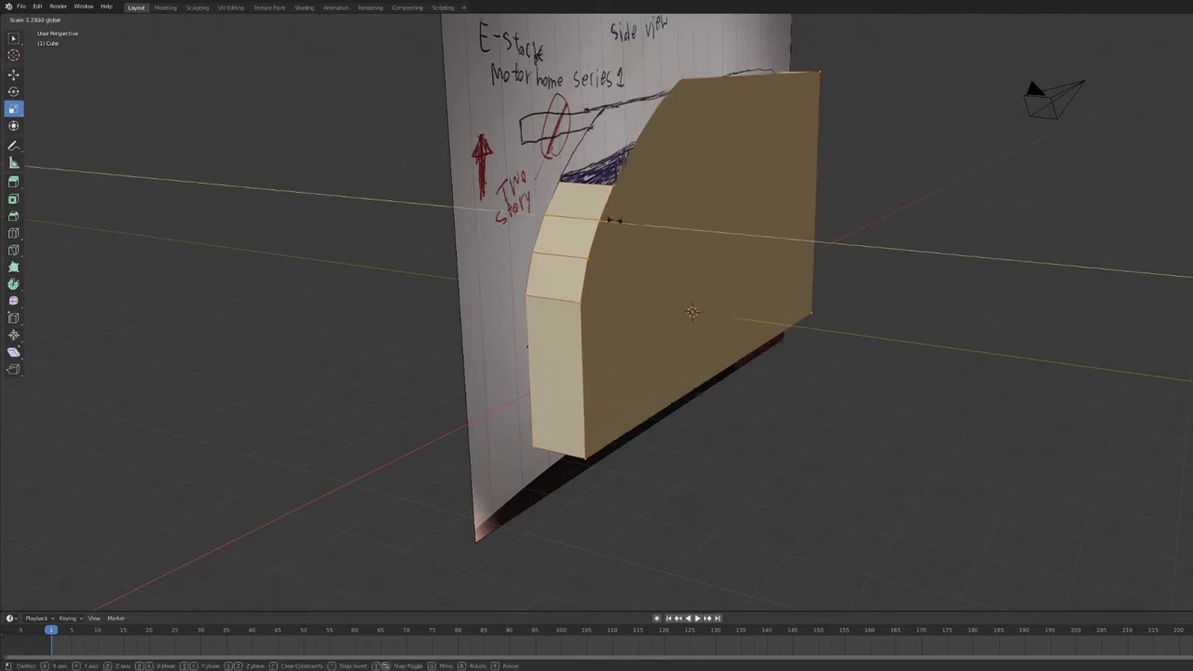
{"action": "left_click", "coordinate": [588, 200]}
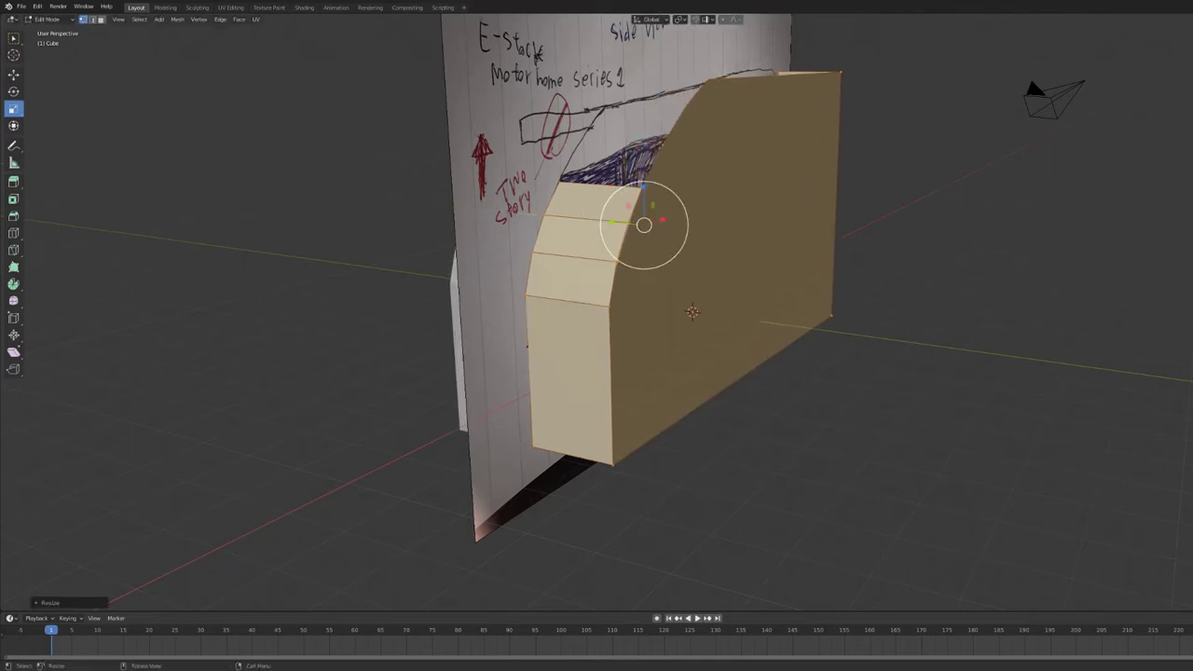
Slide the half outward along X to widen the body, then deselect all
{"action": "middle_click_drag", "start_coordinate": [643, 224], "coordinate": [700, 242]}
{"action": "key", "text": "g"}
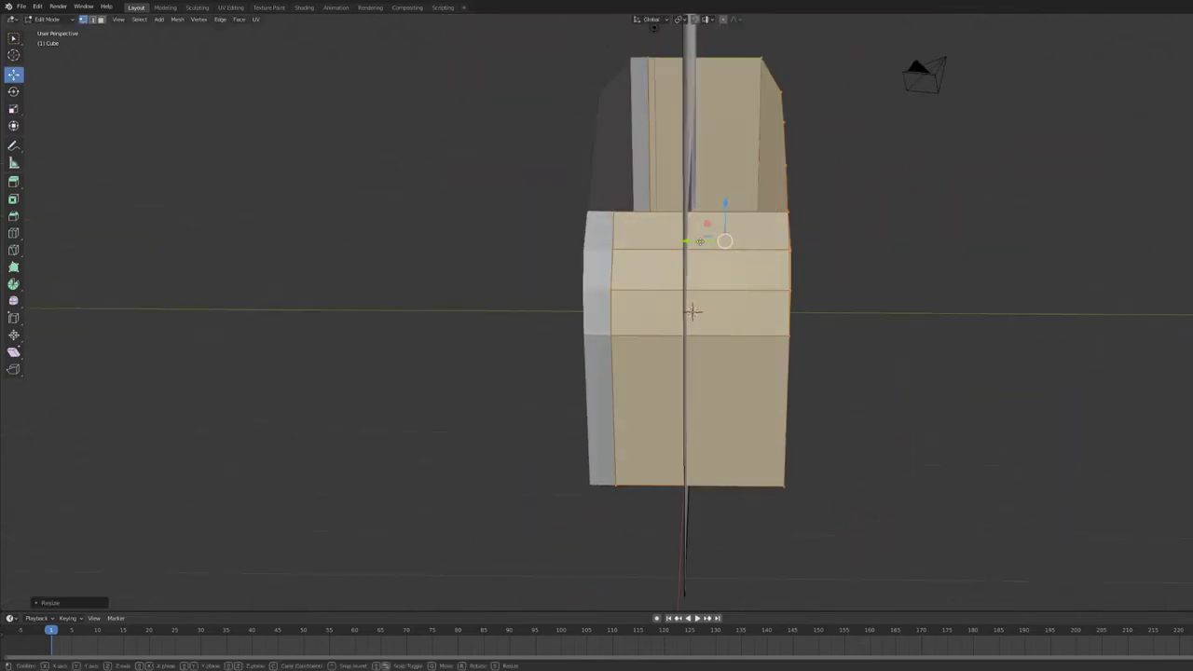
{"action": "key", "text": "x"}
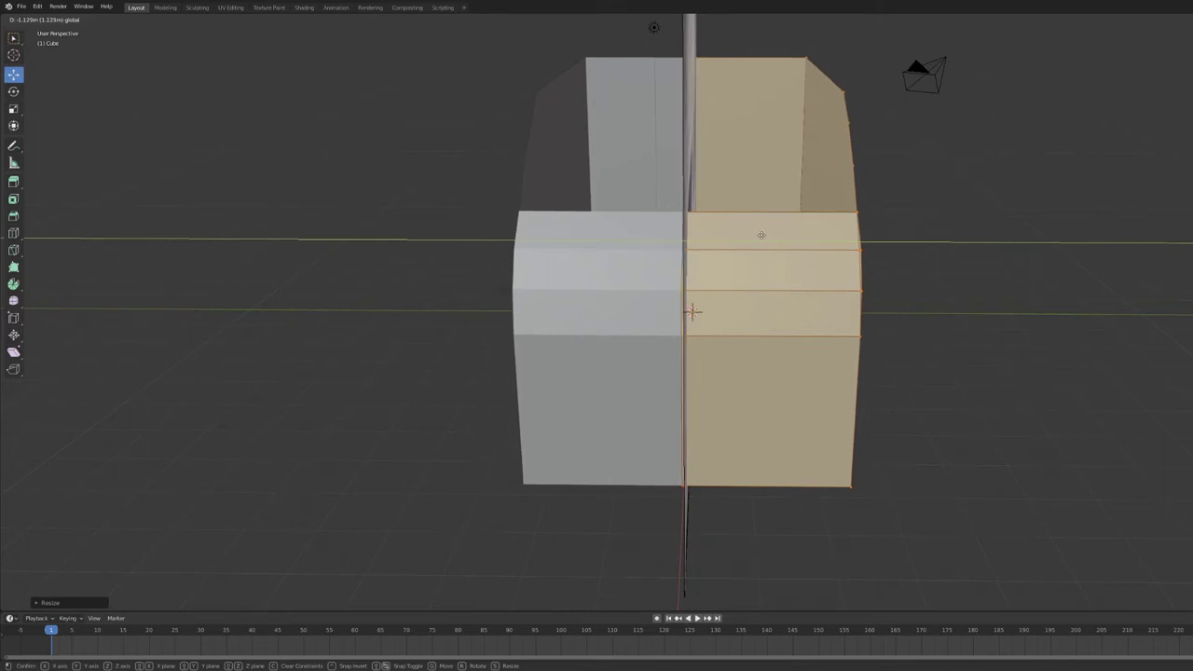
{"action": "left_click", "coordinate": [824, 227]}
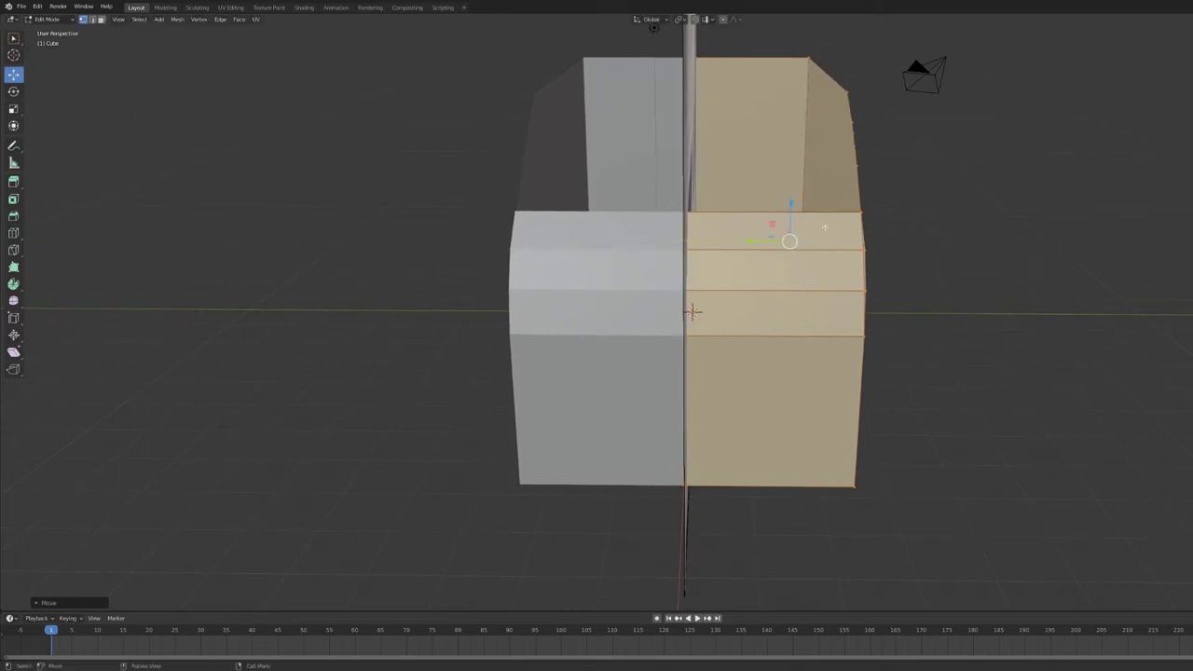
{"action": "middle_click_drag", "start_coordinate": [824, 227], "coordinate": [512, 220]}
{"action": "key", "text": "alt+a"}
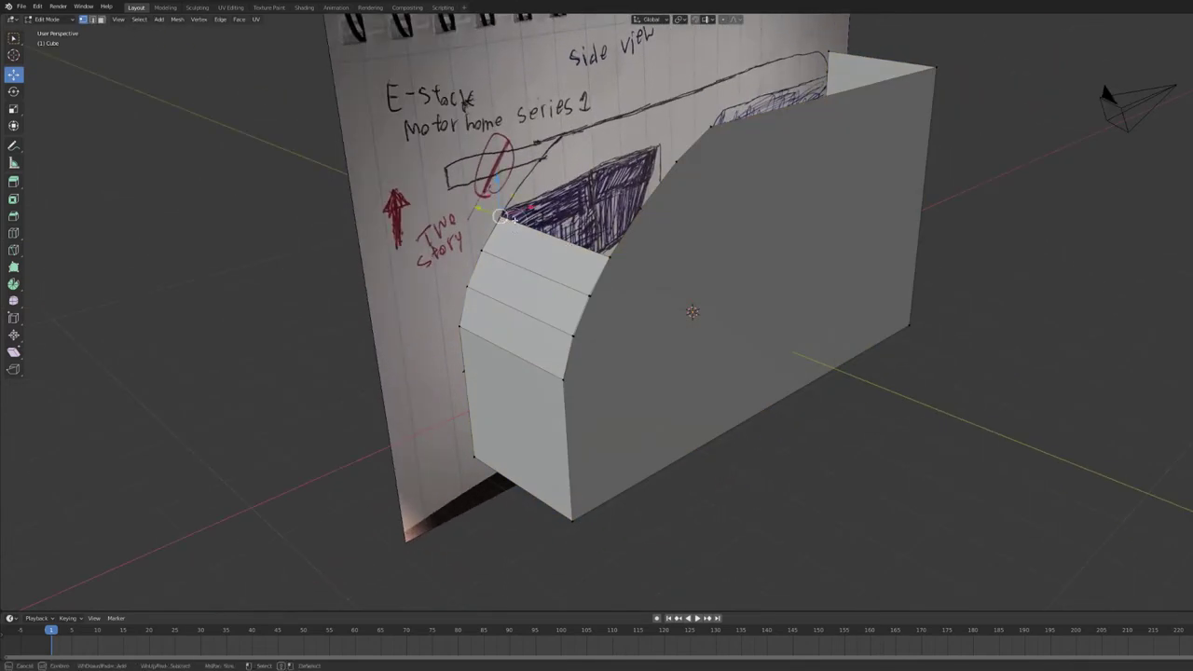
Extrude the selected front-edge vertices and move them to a new position
{"action": "right_click", "coordinate": [601, 258]}
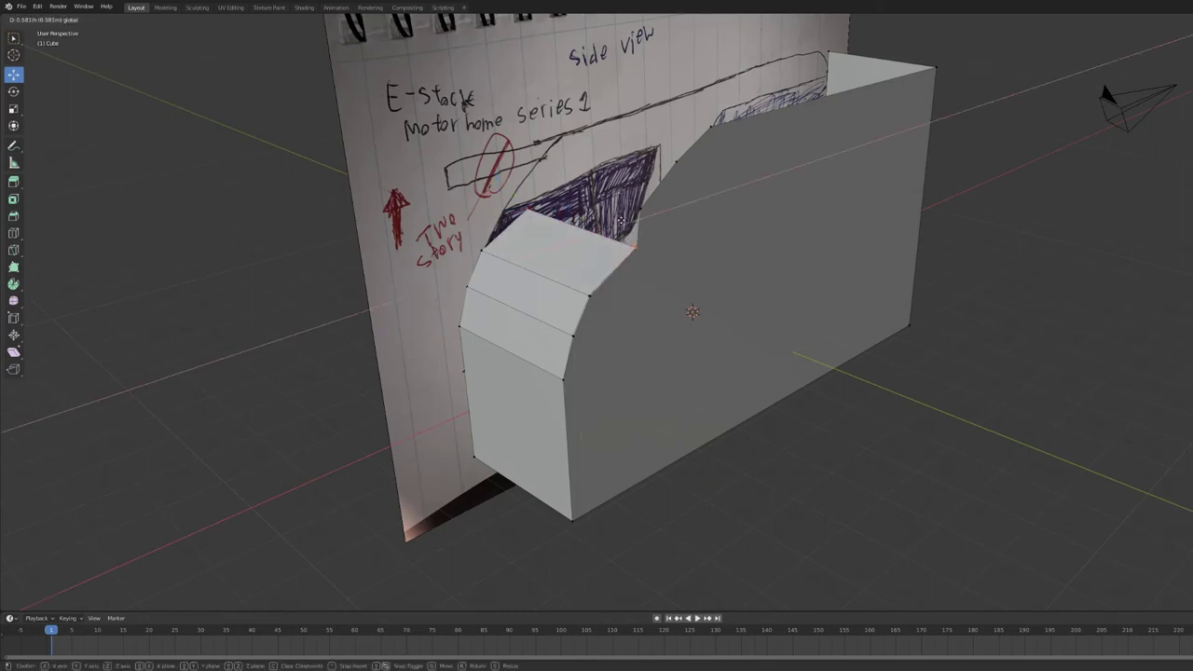
{"action": "right_click", "coordinate": [611, 261]}
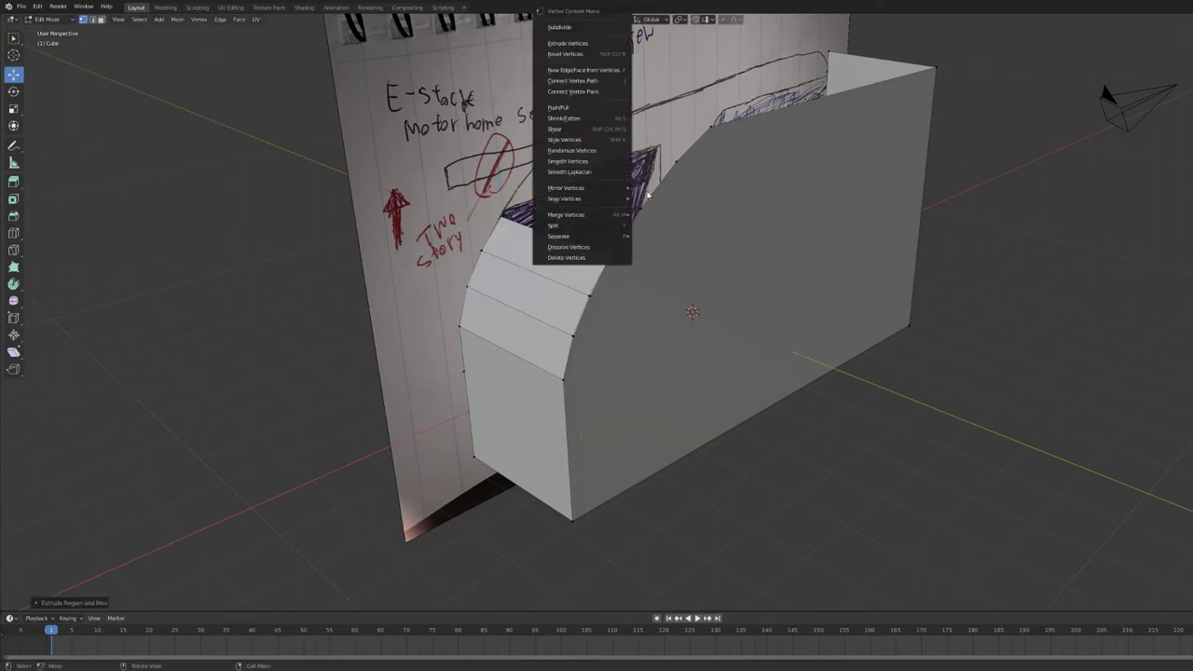
{"action": "left_click", "coordinate": [648, 198]}
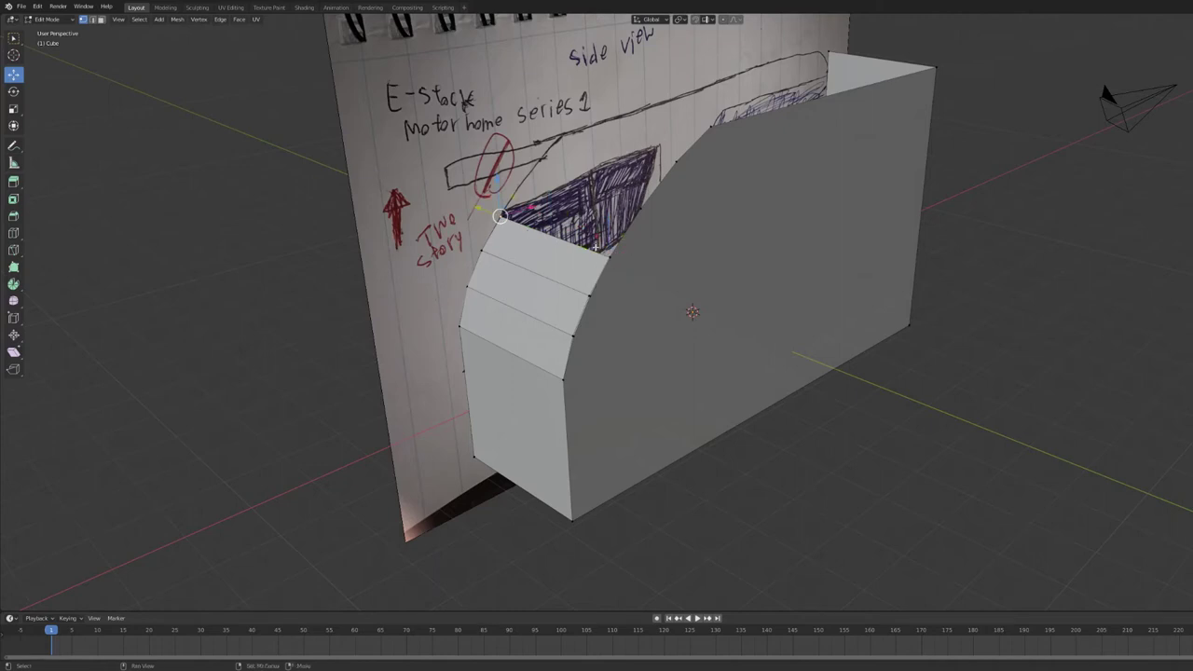
{"action": "key", "text": "g"}
{"action": "left_click", "coordinate": [463, 106]}
{"action": "scroll", "coordinate": [494, 280], "scroll_direction": "up", "scroll_amount": 5}
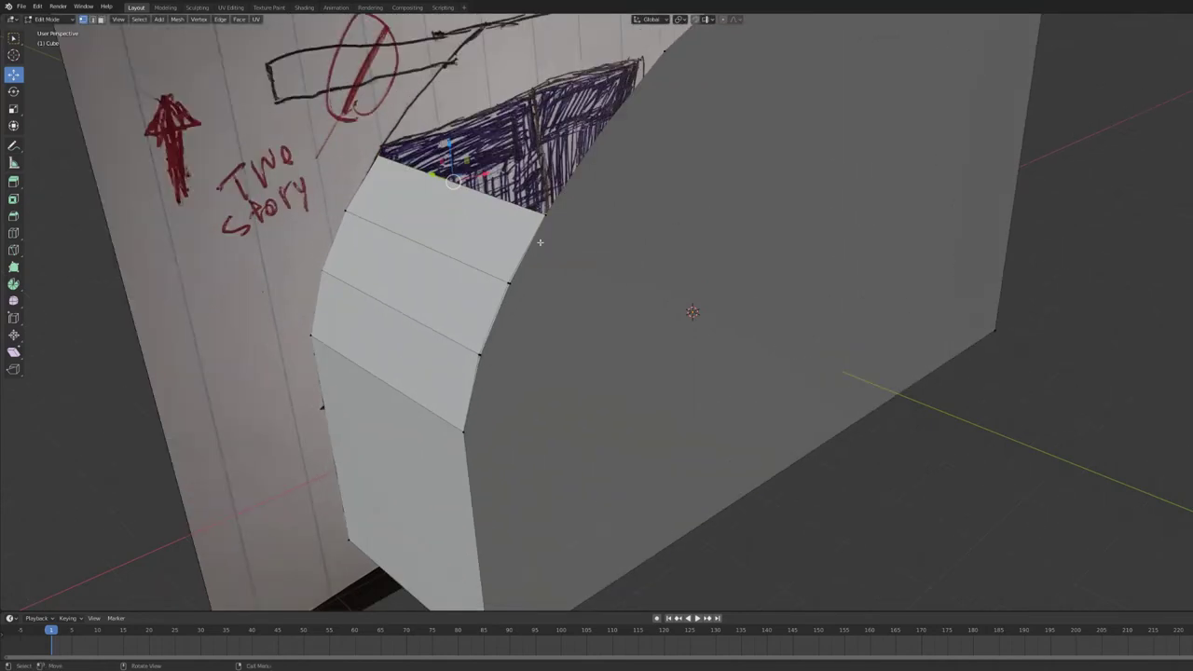
Select the top bevel vertices and edge on both sides and extrude them upward
{"action": "left_click", "coordinate": [509, 282]}
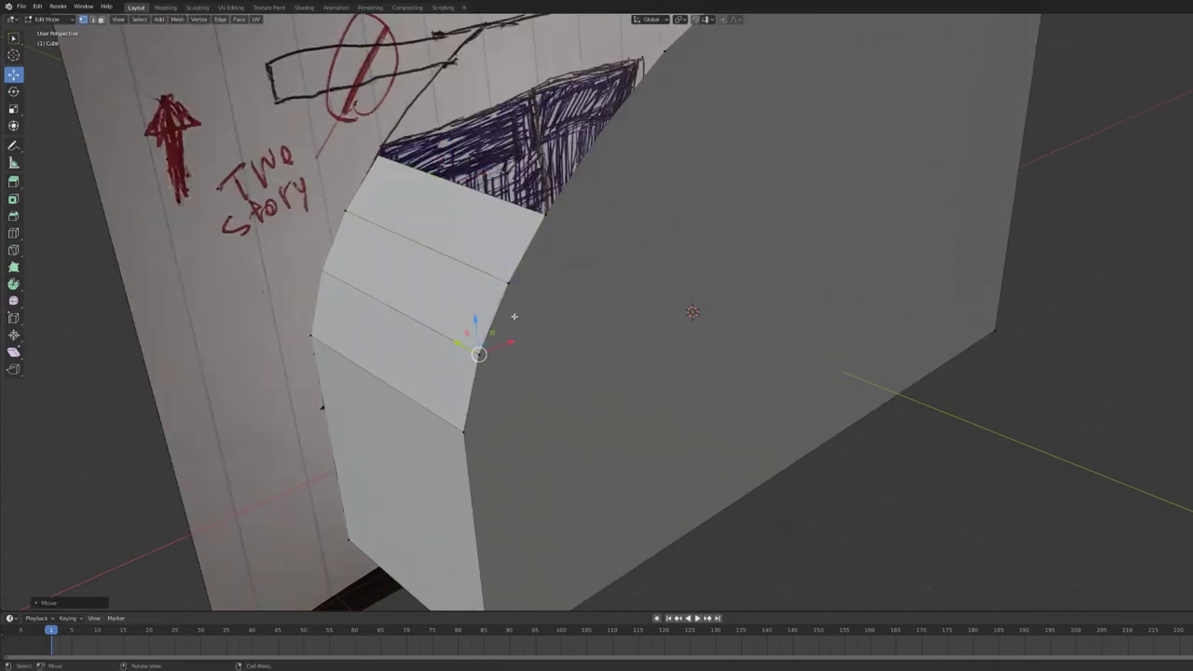
{"action": "left_click", "coordinate": [543, 213]}
{"action": "left_click", "coordinate": [480, 351]}
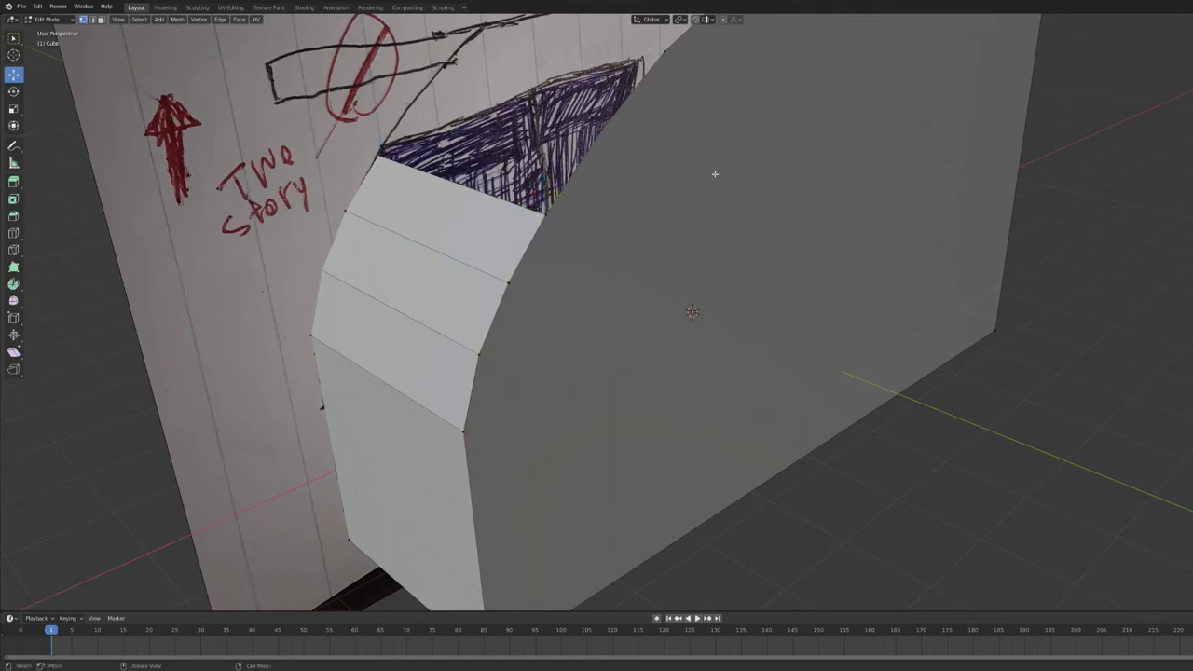
{"action": "middle_click_drag", "start_coordinate": [715, 176], "coordinate": [105, 100]}
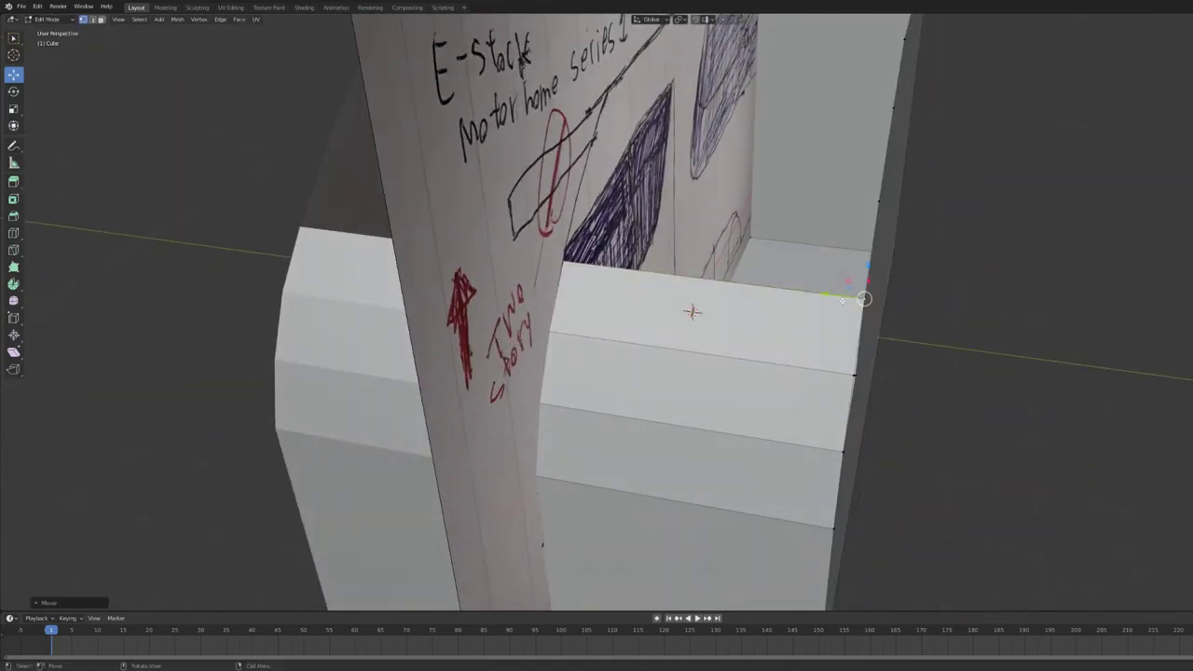
{"action": "left_click", "coordinate": [854, 374]}
{"action": "left_click", "coordinate": [13, 38]}
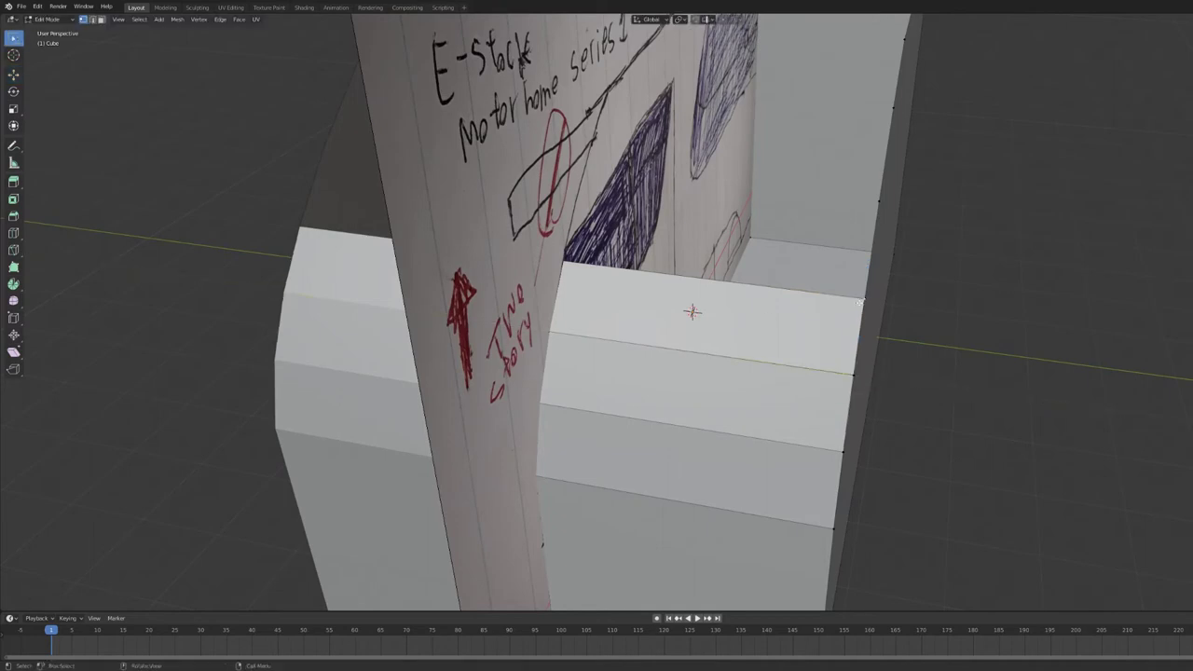
{"action": "key", "text": "e"}
{"action": "left_click", "coordinate": [726, 172]}
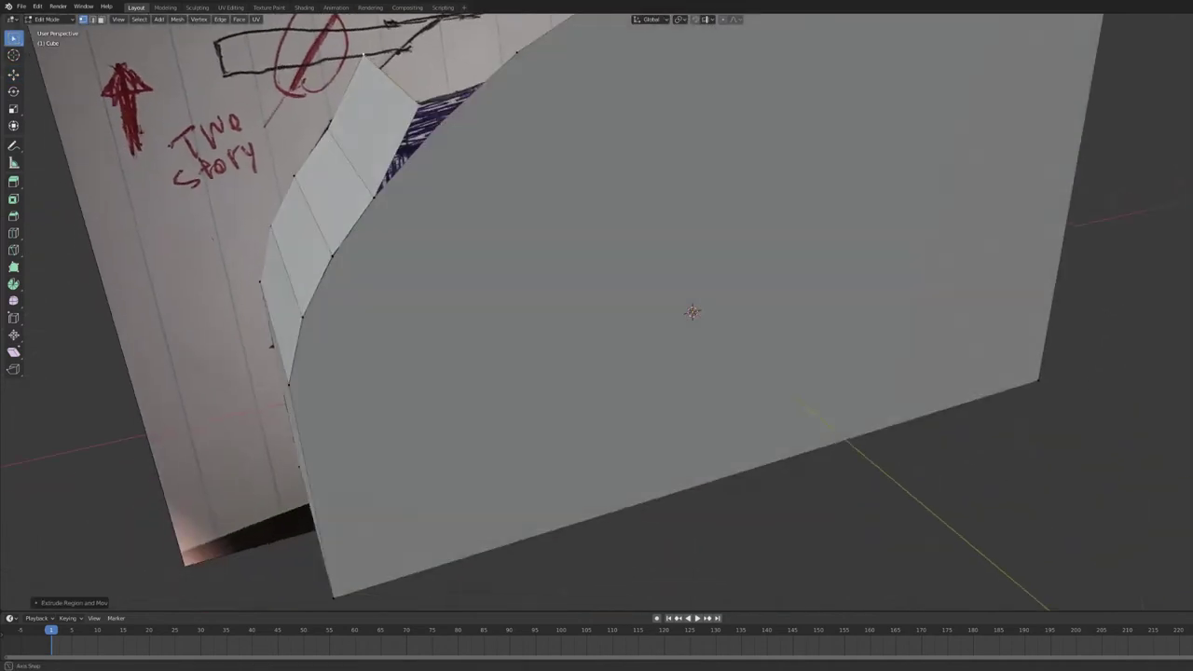
Raise the top vertex and top edge vertically (G Z) toward the sketch's roofline
{"action": "key", "text": "g"}
{"action": "key", "text": "z"}
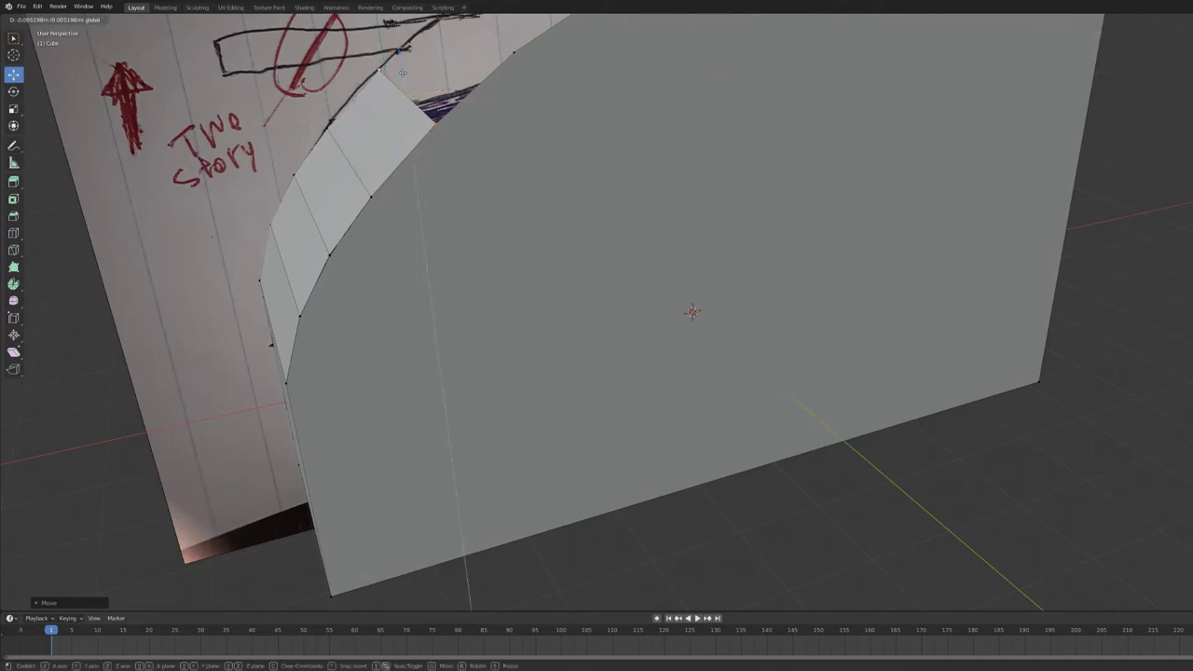
{"action": "left_click_drag", "start_coordinate": [399, 72], "coordinate": [497, 58]}
{"action": "left_click", "coordinate": [497, 58]}
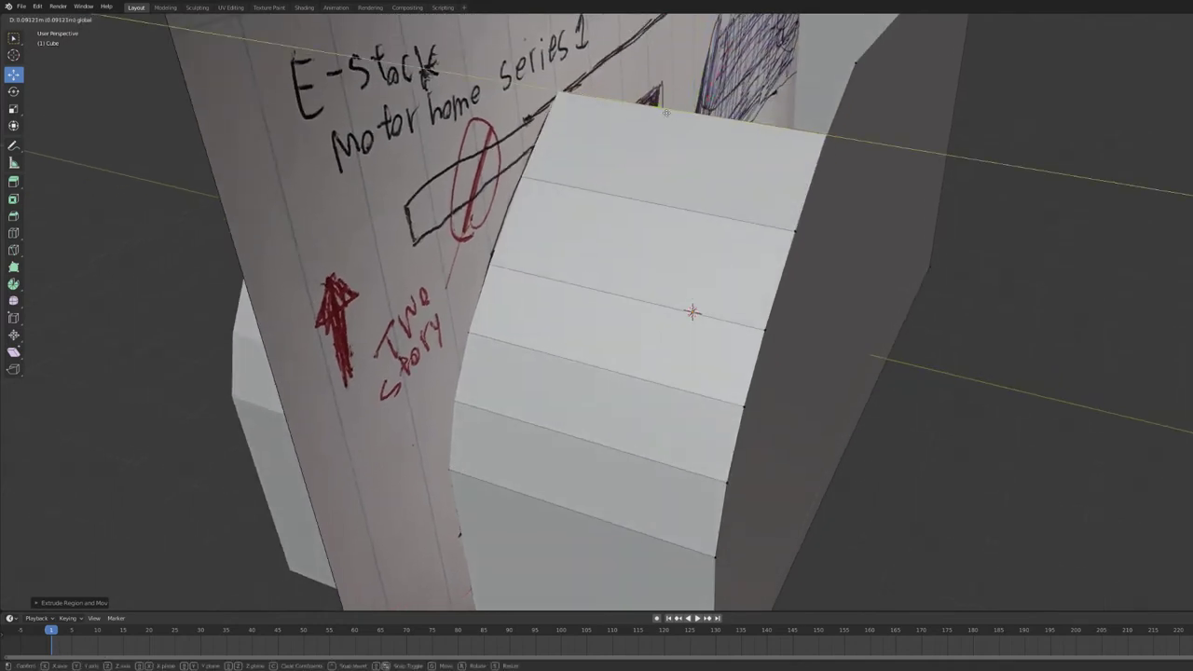
{"action": "key", "text": "g"}
{"action": "key", "text": "z"}
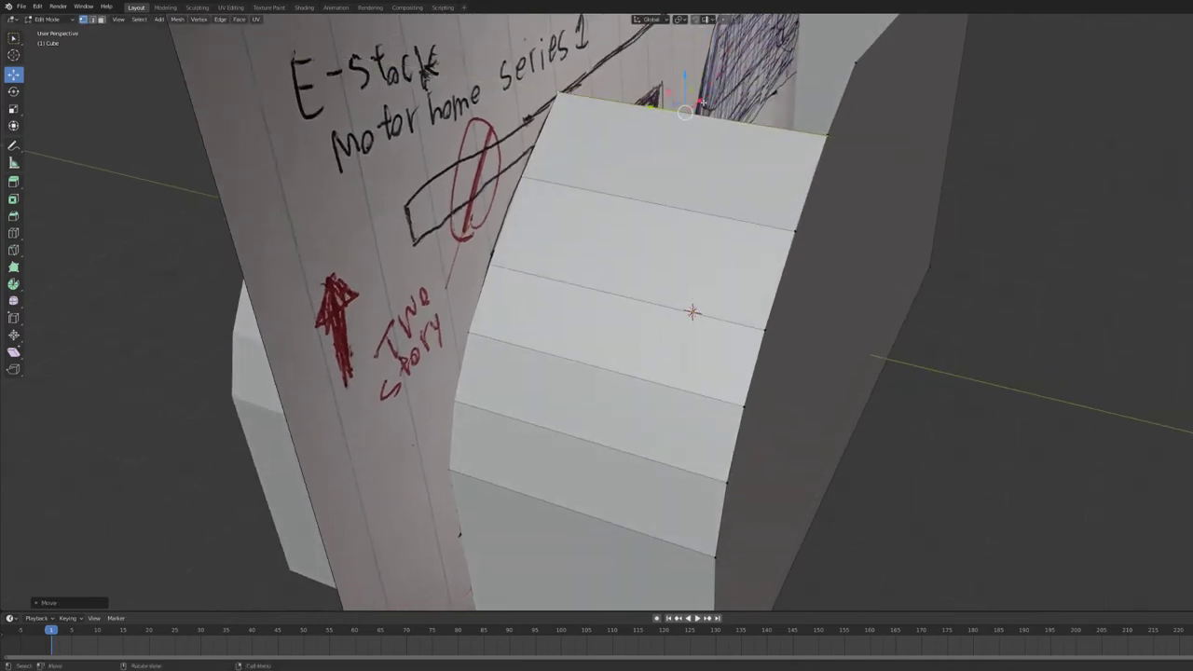
{"action": "left_click", "coordinate": [702, 100]}
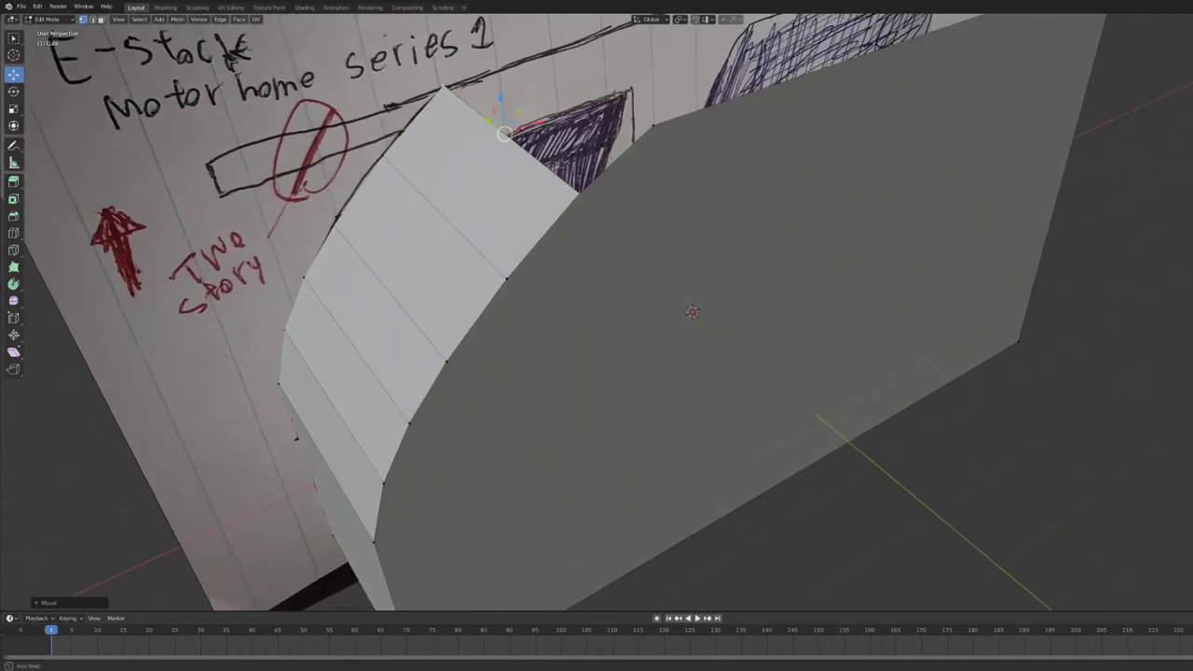
Fine-tune the top edge's position at the front top corner, lowering it slightly
{"action": "middle_click_drag", "start_coordinate": [503, 134], "coordinate": [708, 93]}
{"action": "key", "text": "g"}
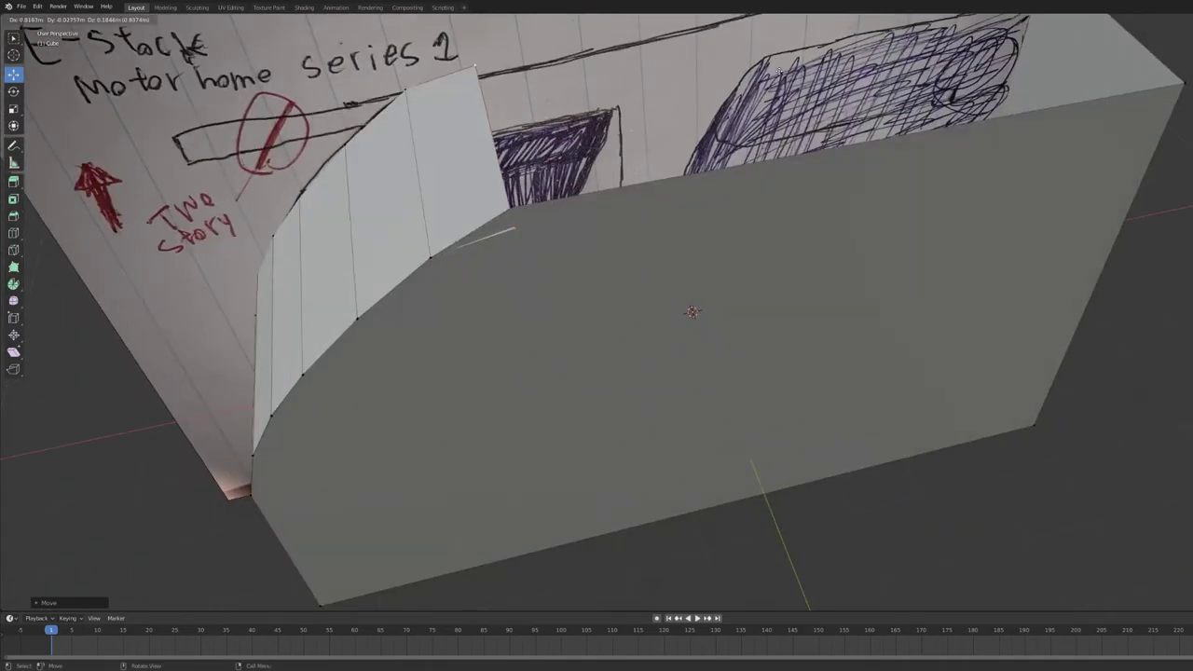
{"action": "key", "text": "Return"}
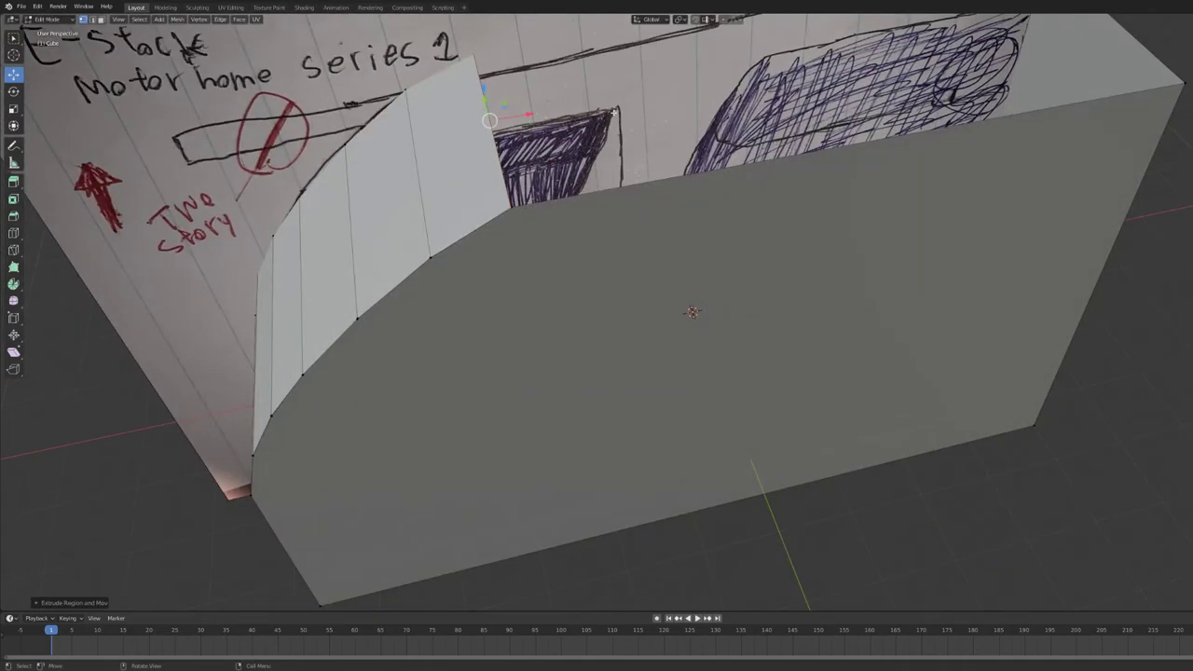
{"action": "middle_click_drag", "start_coordinate": [610, 74], "coordinate": [659, 147]}
{"action": "left_click_drag", "start_coordinate": [659, 146], "coordinate": [660, 135]}
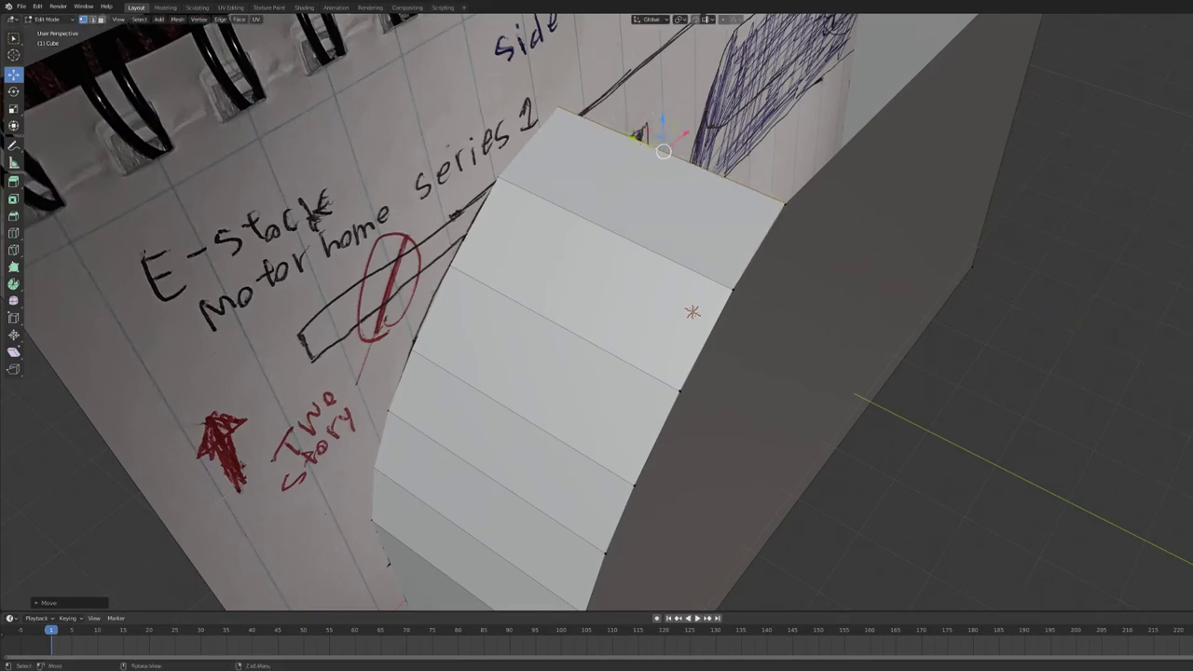
{"action": "mouse_move", "coordinate": [660, 134]}
{"action": "middle_mouse_down"}
{"action": "mouse_move", "coordinate": [557, 46]}
{"action": "mouse_move", "coordinate": [597, 123]}
{"action": "middle_mouse_up"}
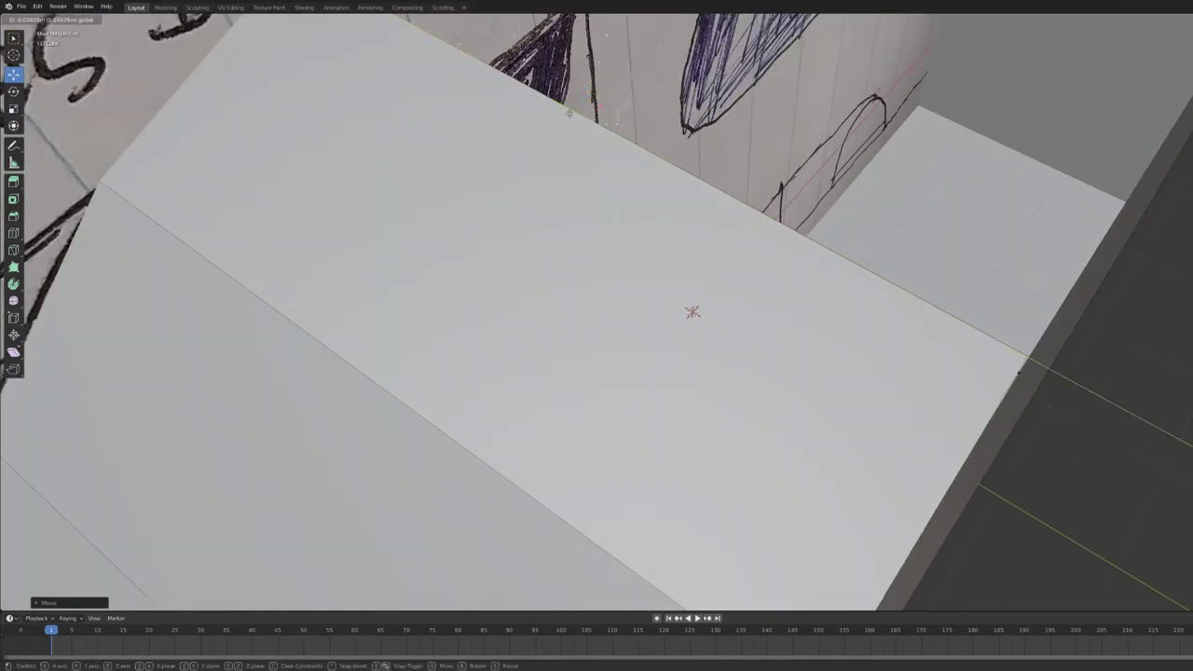
{"action": "left_click_drag", "start_coordinate": [619, 104], "coordinate": [623, 113]}
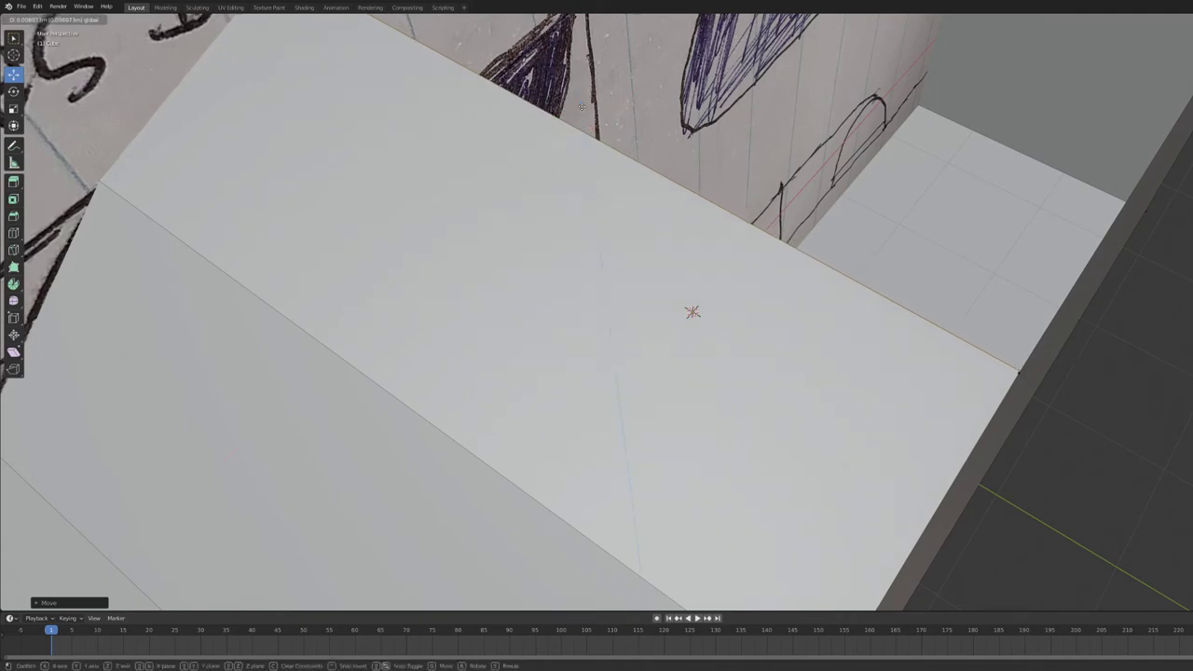
{"action": "mouse_move", "coordinate": [623, 113]}
{"action": "middle_mouse_down"}
{"action": "mouse_move", "coordinate": [660, 92]}
{"action": "mouse_move", "coordinate": [635, 171]}
{"action": "middle_mouse_up"}
{"action": "key", "text": "g"}
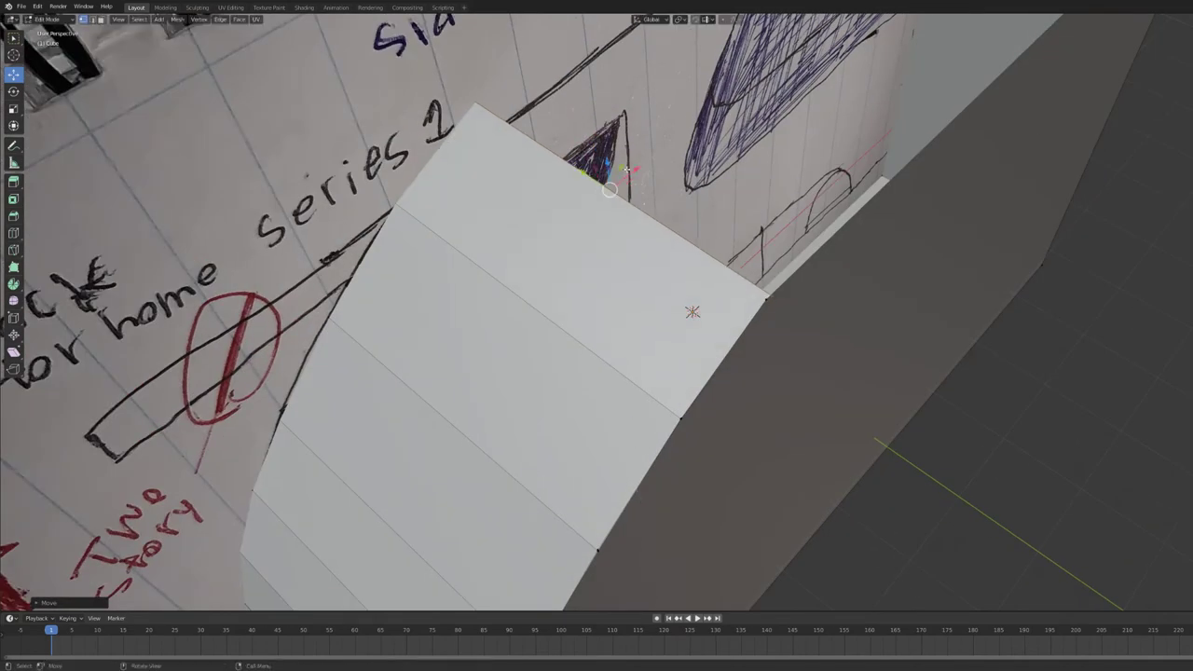
{"action": "left_click", "coordinate": [636, 171]}
Extrude the top edge back along the body to form the roof
{"action": "mouse_move", "coordinate": [636, 171]}
{"action": "middle_mouse_down"}
{"action": "mouse_move", "coordinate": [1034, 188]}
{"action": "mouse_move", "coordinate": [933, 149]}
{"action": "mouse_move", "coordinate": [925, 197]}
{"action": "mouse_move", "coordinate": [786, 198]}
{"action": "middle_mouse_up"}
{"action": "key", "text": "e"}
{"action": "left_click", "coordinate": [933, 150]}
Reposition the extruded roof flap, its rear edge and the top edge to match the sketch
{"action": "key", "text": "g"}
{"action": "left_click", "coordinate": [923, 198]}
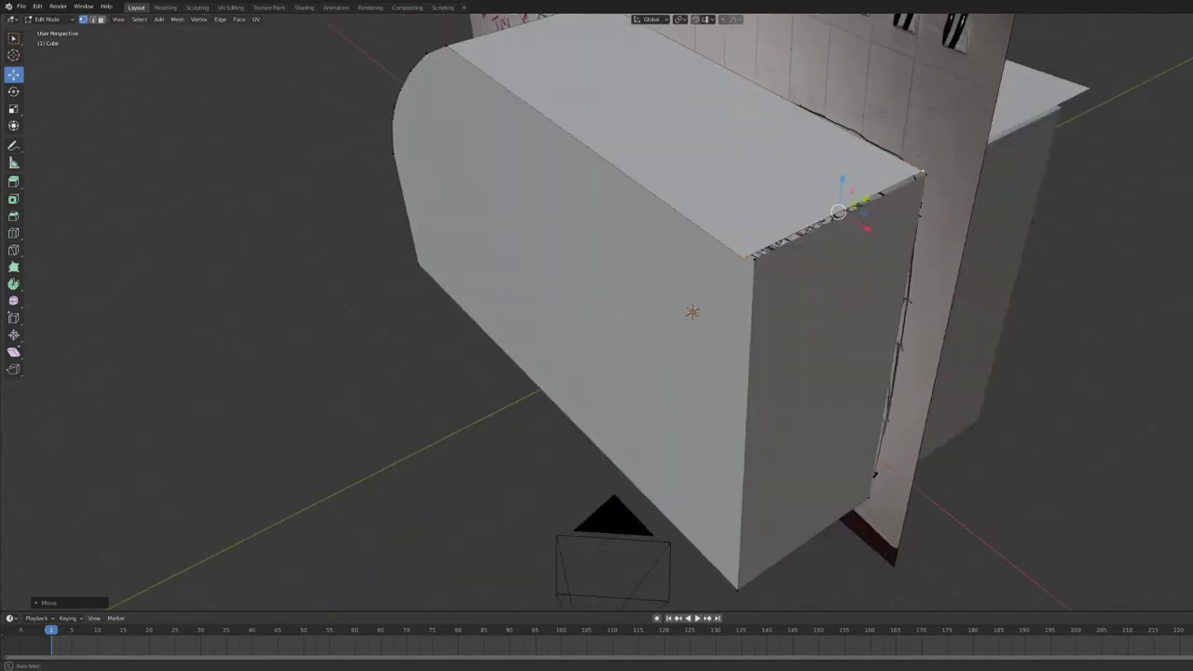
{"action": "key", "text": "g"}
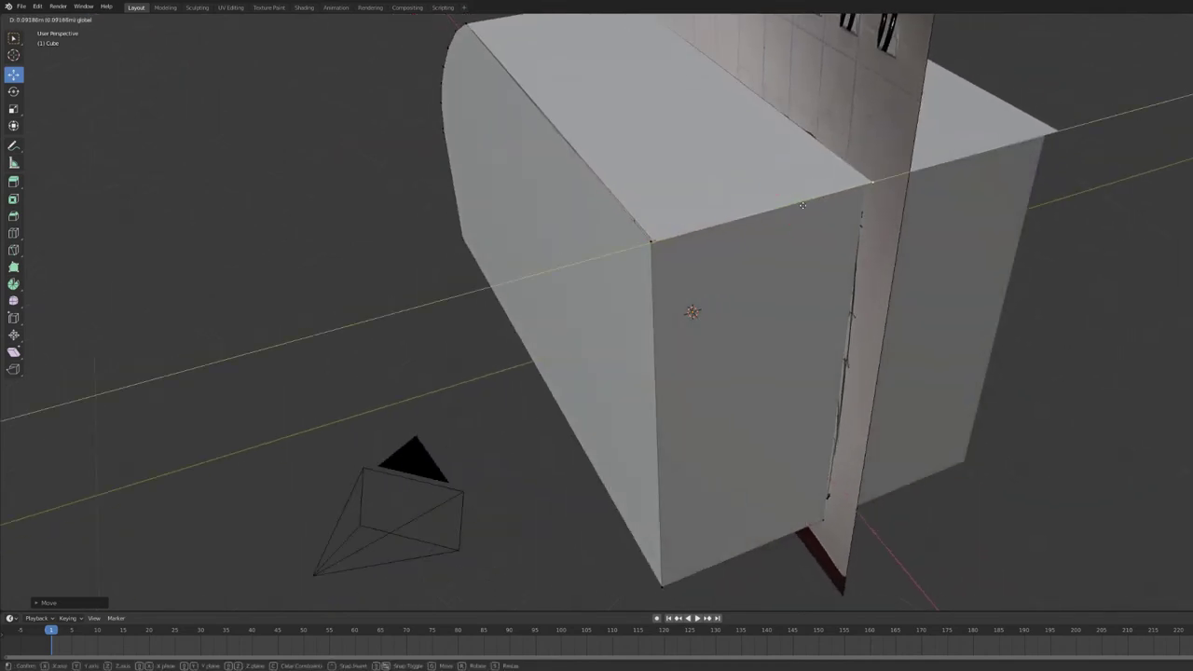
{"action": "left_click", "coordinate": [787, 230]}
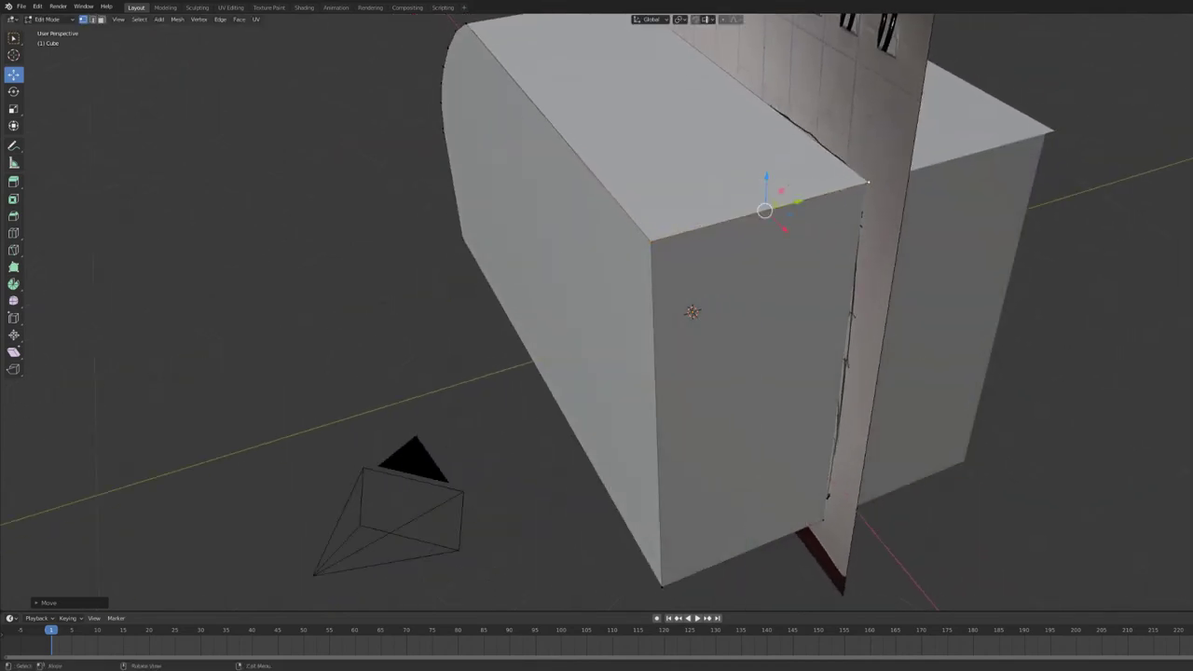
{"action": "scroll", "coordinate": [1019, 199], "scroll_direction": "up", "scroll_amount": 3}
{"action": "scroll", "coordinate": [1019, 199], "scroll_direction": "down", "scroll_amount": 5}
{"action": "scroll", "coordinate": [1019, 199], "scroll_direction": "up", "scroll_amount": 2}
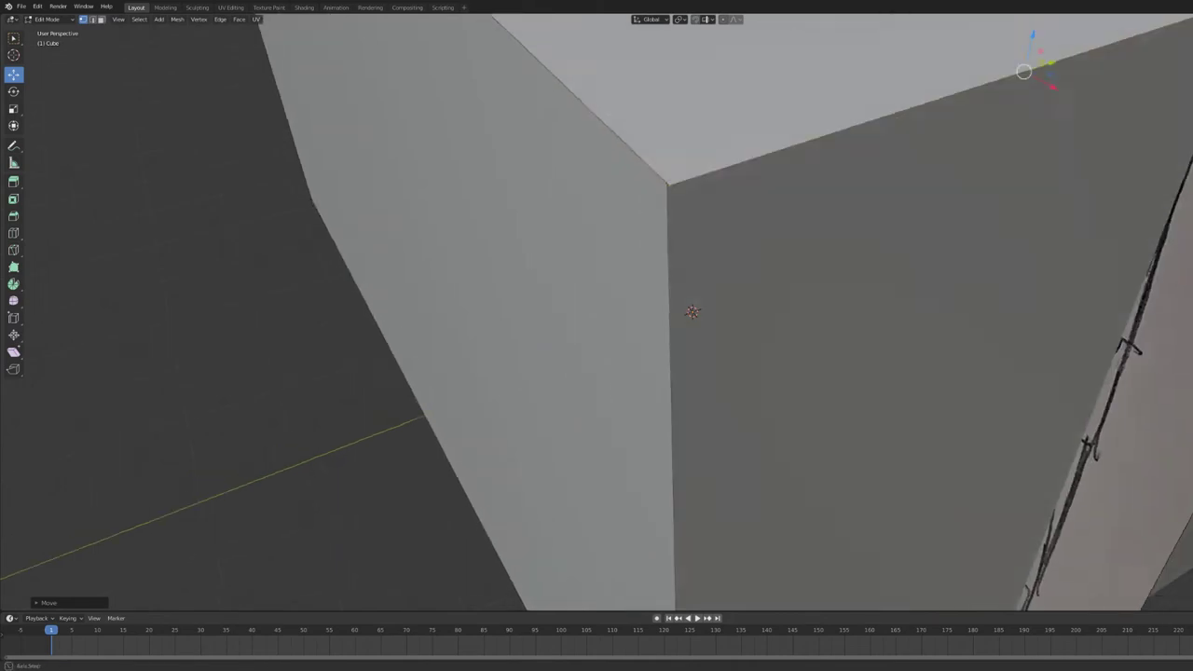
{"action": "scroll", "coordinate": [1019, 200], "scroll_direction": "up", "scroll_amount": 2}
{"action": "key", "text": "g"}
{"action": "left_click", "coordinate": [1072, 265]}
Move the roof edge and the body's corner into line with the sketched roof corner
{"action": "middle_click_drag", "start_coordinate": [1072, 266], "coordinate": [933, 117]}
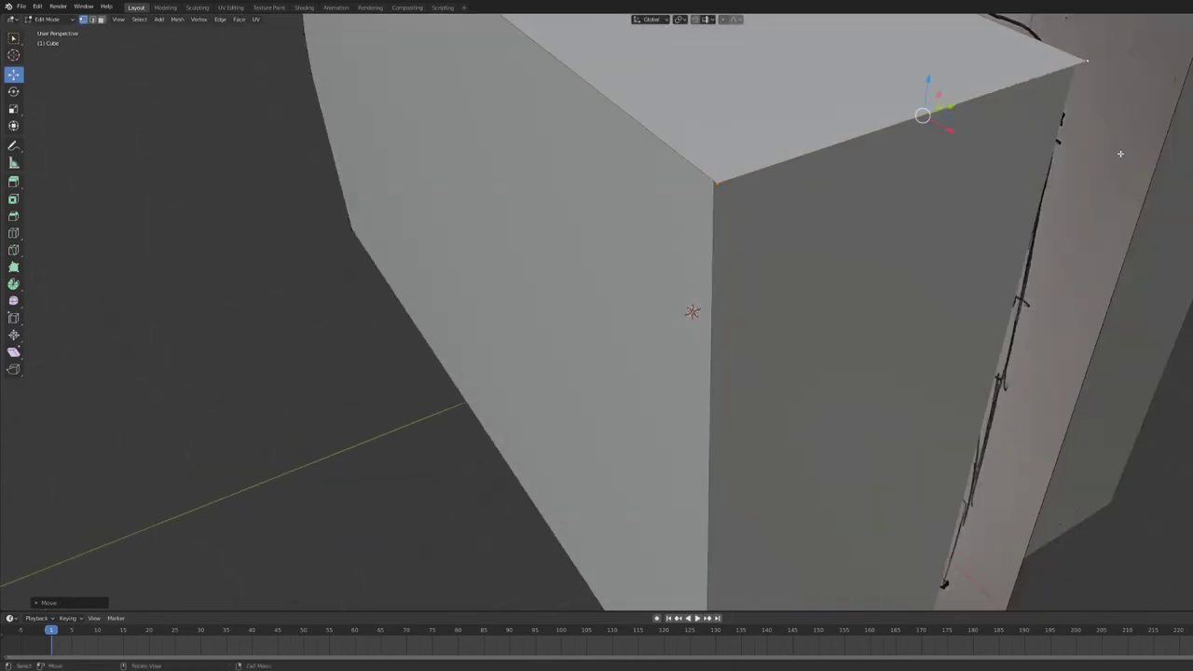
{"action": "key", "text": "g"}
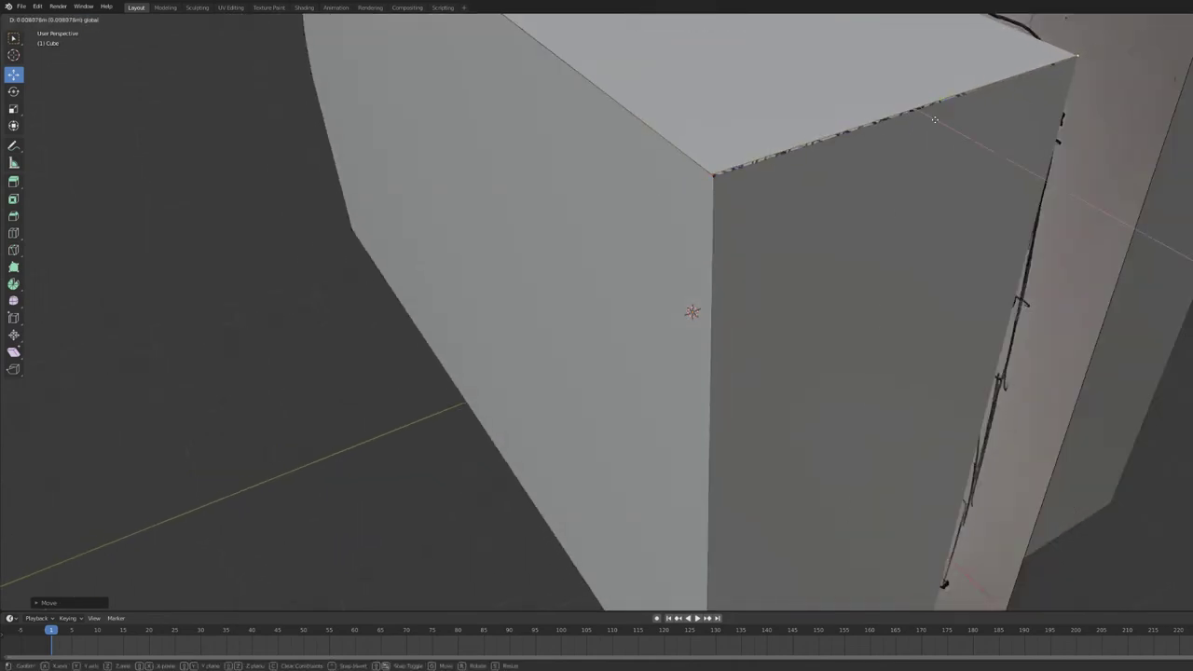
{"action": "left_click", "coordinate": [935, 120]}
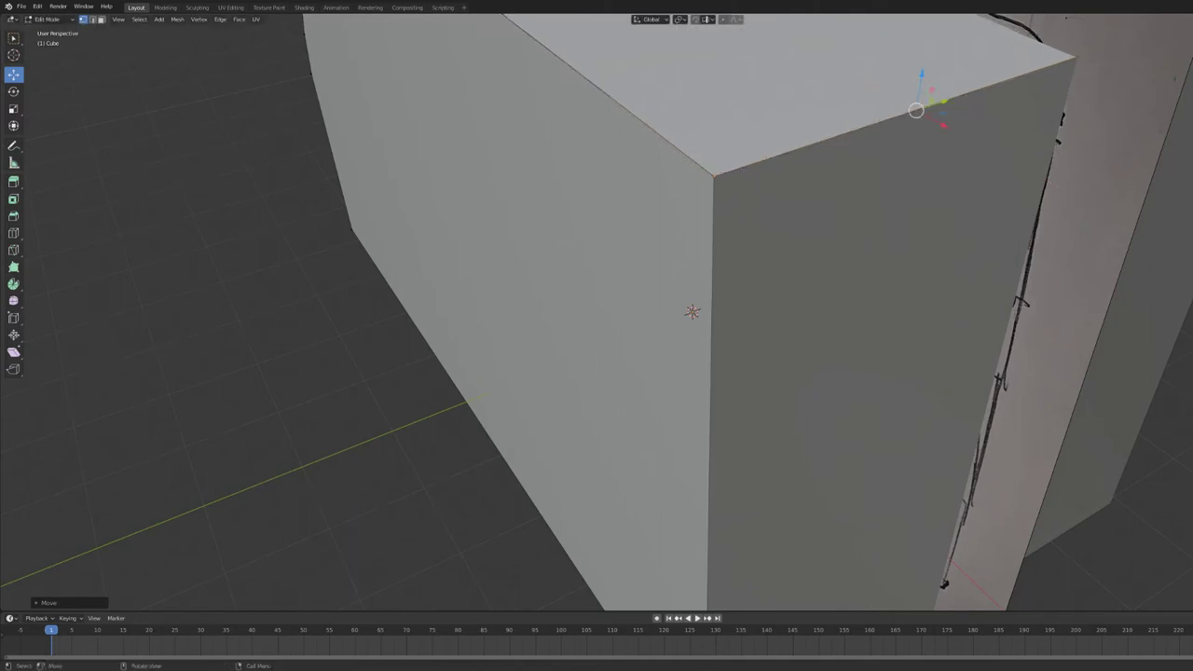
{"action": "mouse_move", "coordinate": [917, 106]}
{"action": "middle_mouse_down"}
{"action": "mouse_move", "coordinate": [840, 280]}
{"action": "mouse_move", "coordinate": [802, 243]}
{"action": "mouse_move", "coordinate": [839, 298]}
{"action": "mouse_move", "coordinate": [811, 251]}
{"action": "mouse_move", "coordinate": [820, 261]}
{"action": "middle_mouse_up"}
{"action": "middle_click_drag", "start_coordinate": [922, 141], "coordinate": [831, 110]}
{"action": "key", "text": "g"}
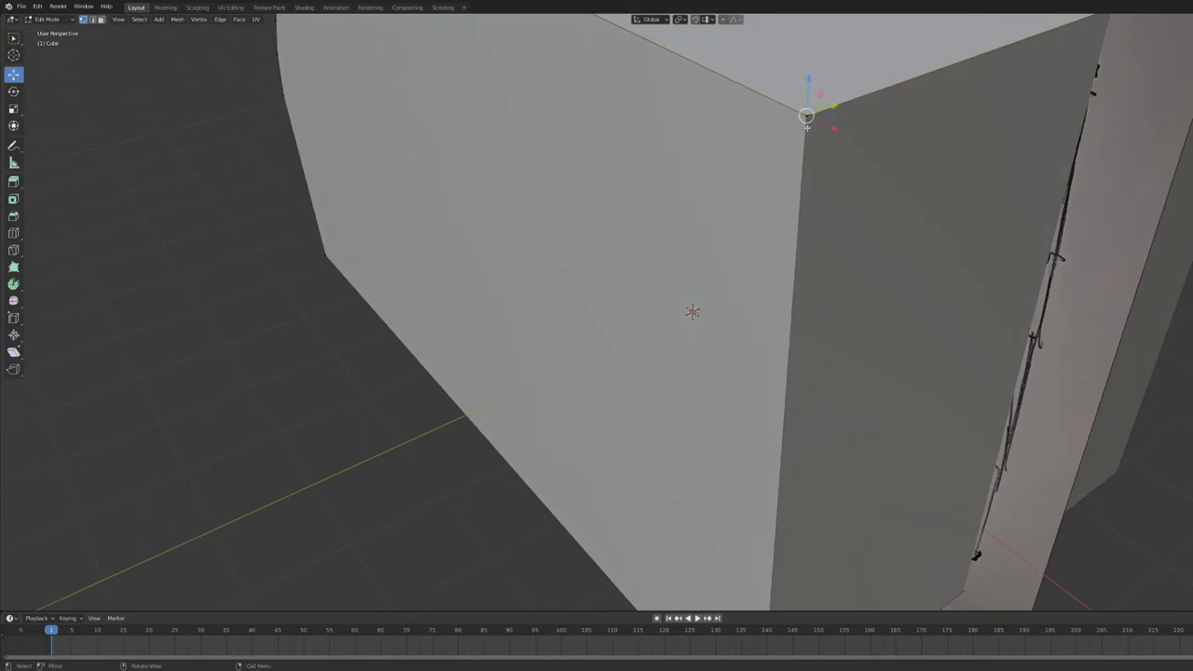
{"action": "left_click", "coordinate": [831, 110]}
{"action": "mouse_move", "coordinate": [946, 134]}
{"action": "middle_mouse_down"}
{"action": "mouse_move", "coordinate": [839, 242]}
{"action": "mouse_move", "coordinate": [774, 164]}
{"action": "mouse_move", "coordinate": [709, 159]}
{"action": "mouse_move", "coordinate": [779, 158]}
{"action": "middle_mouse_up"}
{"action": "scroll", "coordinate": [692, 311], "scroll_direction": "down", "scroll_amount": 5}
With X-ray on, knife-cut the wheel arch outline along the sketch's bottom edge
{"action": "key", "text": "alt+z"}
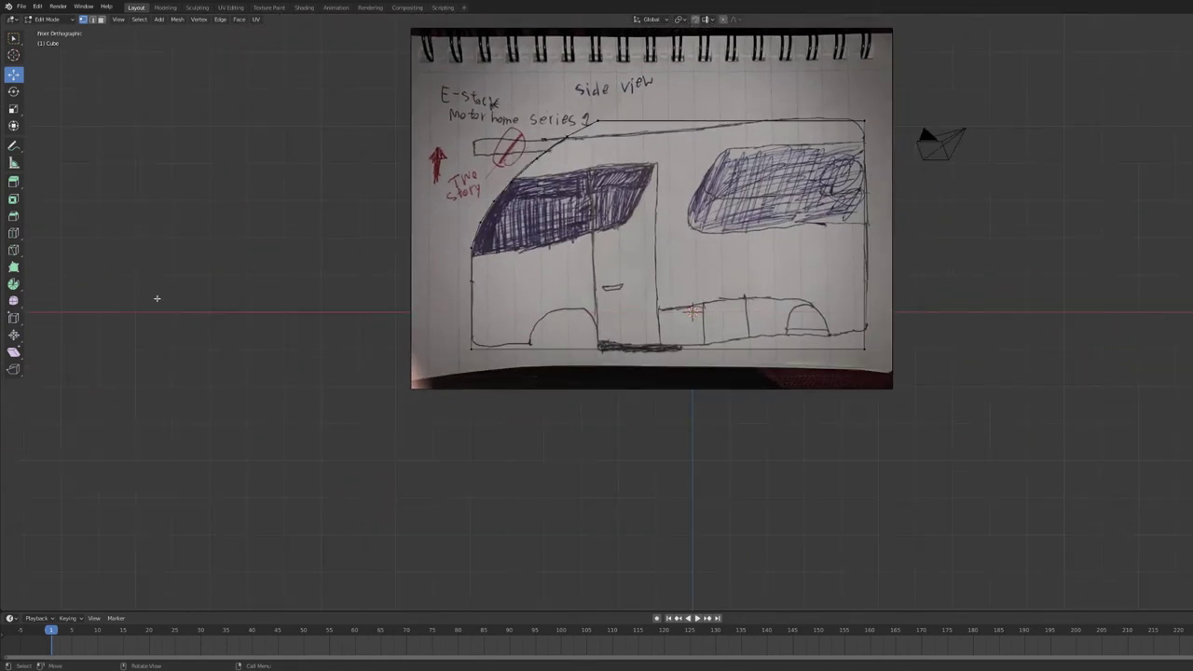
{"action": "left_click", "coordinate": [13, 250]}
{"action": "left_click", "coordinate": [530, 344]}
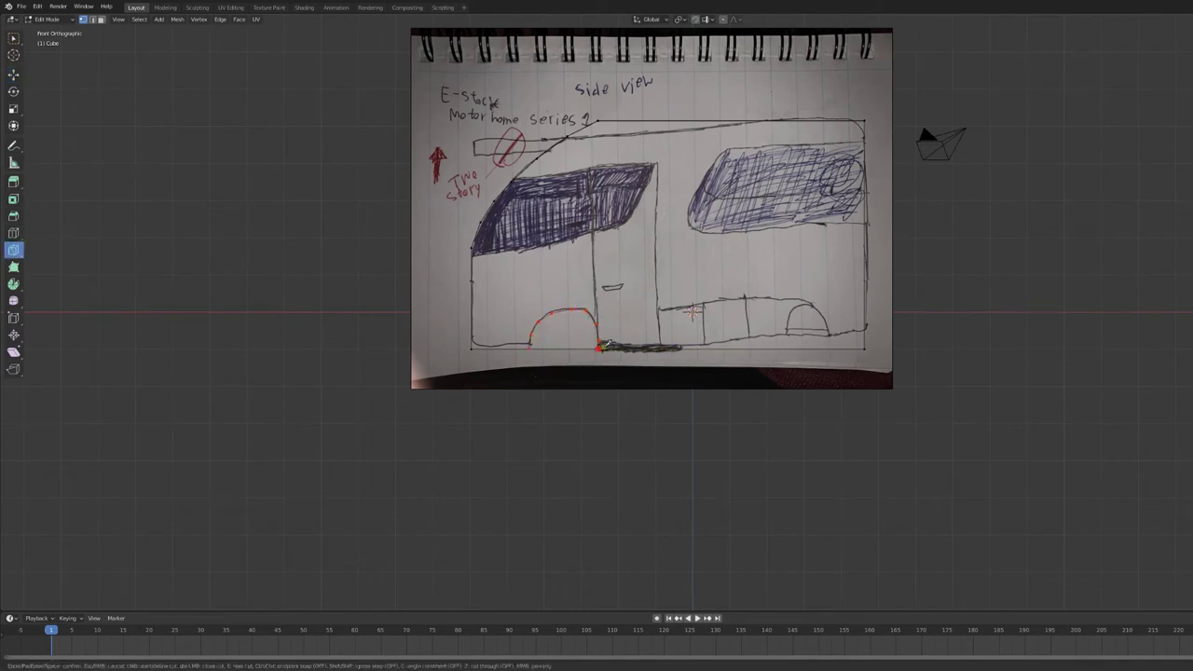
{"action": "key", "text": "Return"}
Push the wheel arch face into the body and check it from the front view
{"action": "key", "text": "alt+z"}
{"action": "middle_click_drag", "start_coordinate": [602, 346], "coordinate": [623, 374]}
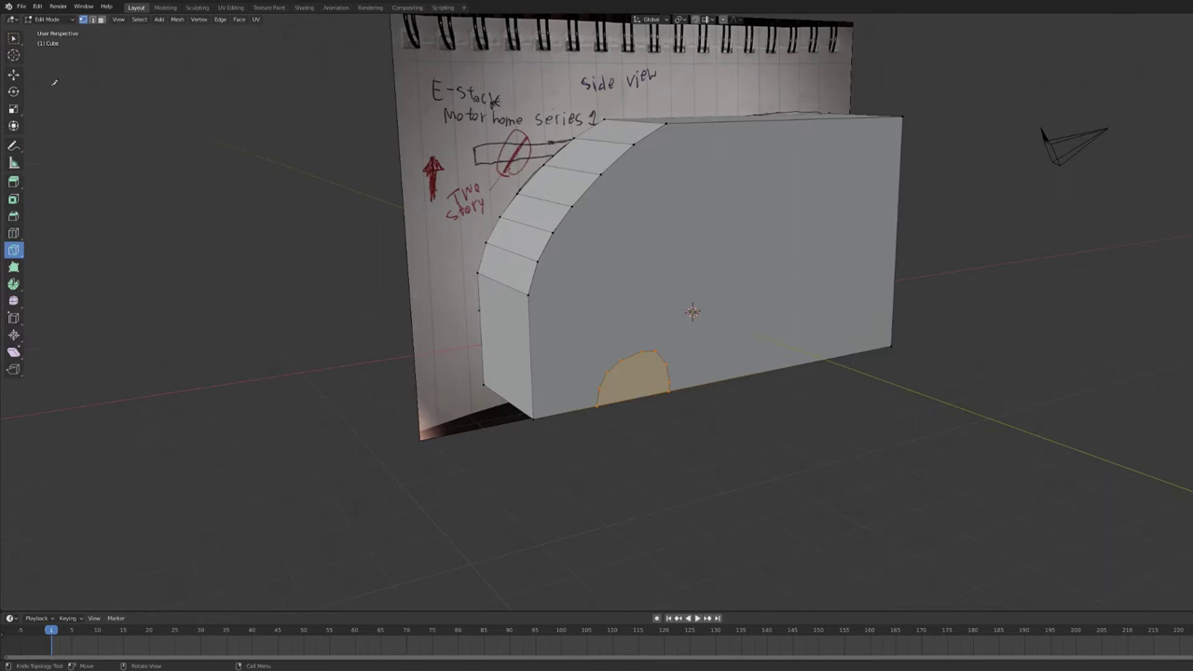
{"action": "left_click", "coordinate": [622, 374]}
{"action": "key", "text": "KP_1"}
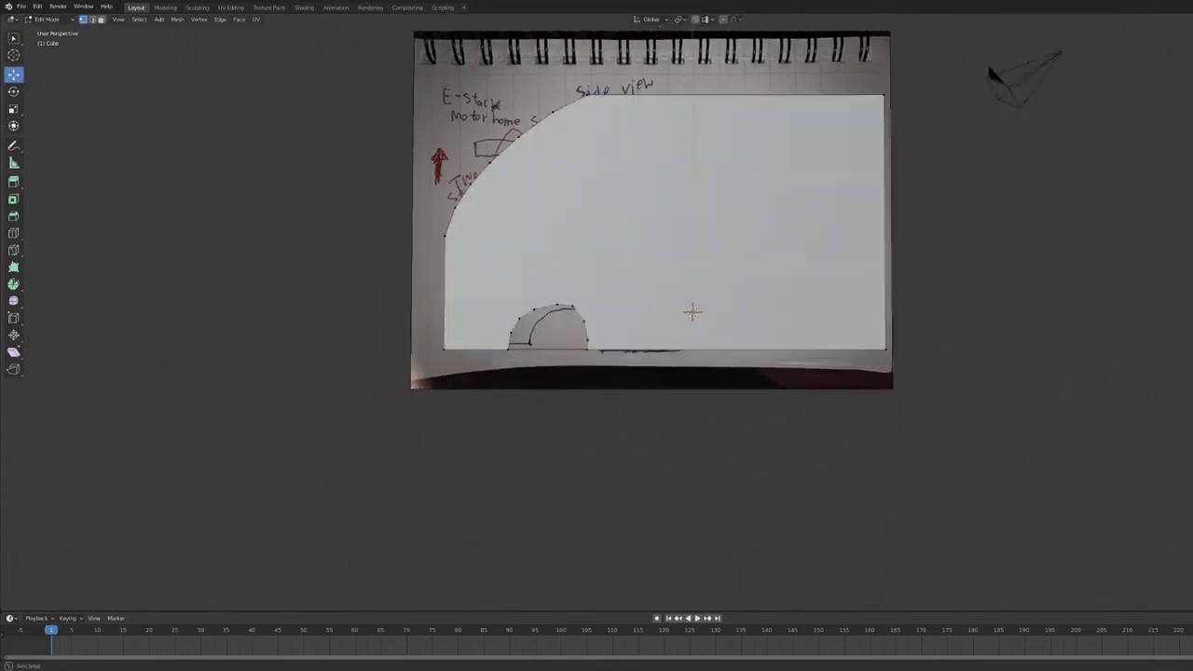
{"action": "mouse_move", "coordinate": [623, 374]}
{"action": "middle_mouse_down"}
{"action": "mouse_move", "coordinate": [1186, 135]}
{"action": "mouse_move", "coordinate": [1072, 280]}
{"action": "mouse_move", "coordinate": [1026, 373]}
{"action": "middle_mouse_up"}
{"action": "key", "text": "alt+z"}
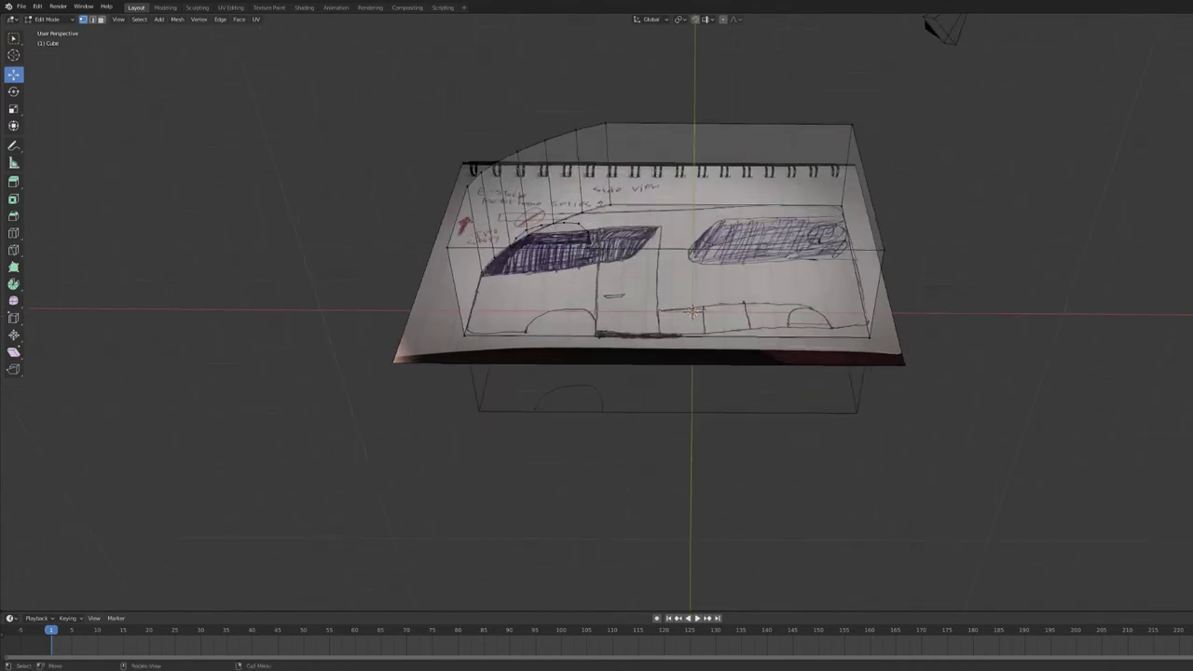
In bottom view, knife-cut a rectangle from the body's rear corner edge
{"action": "middle_click_drag", "start_coordinate": [1025, 373], "coordinate": [62, 128]}
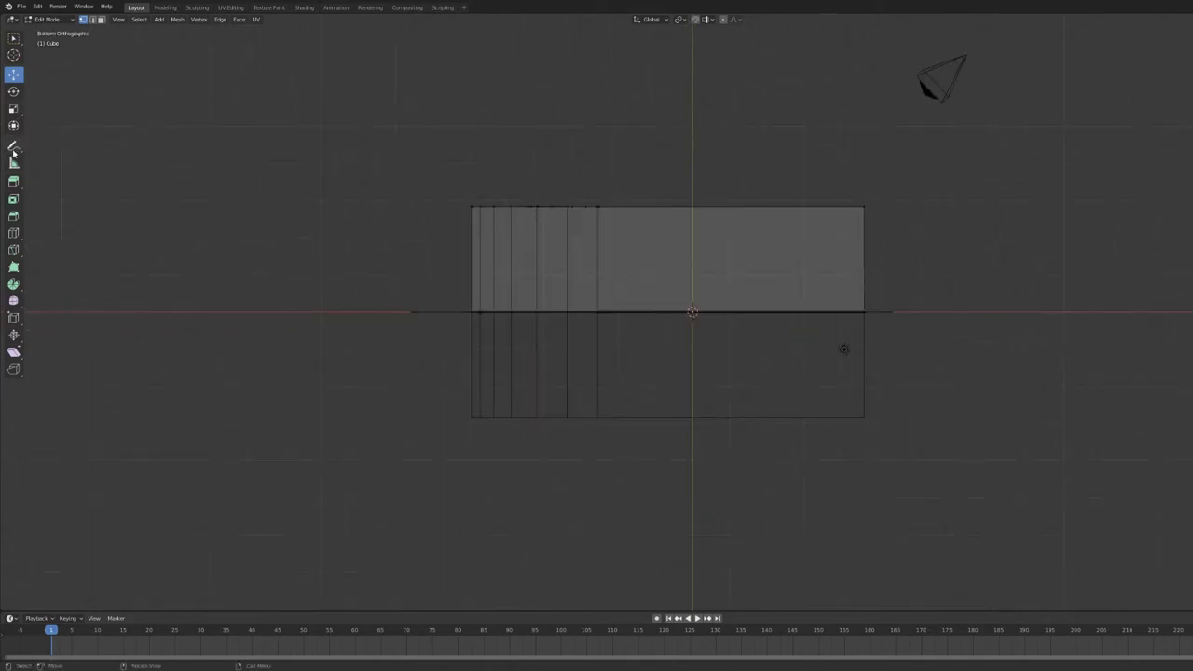
{"action": "left_click", "coordinate": [13, 251]}
{"action": "left_click", "coordinate": [848, 210]}
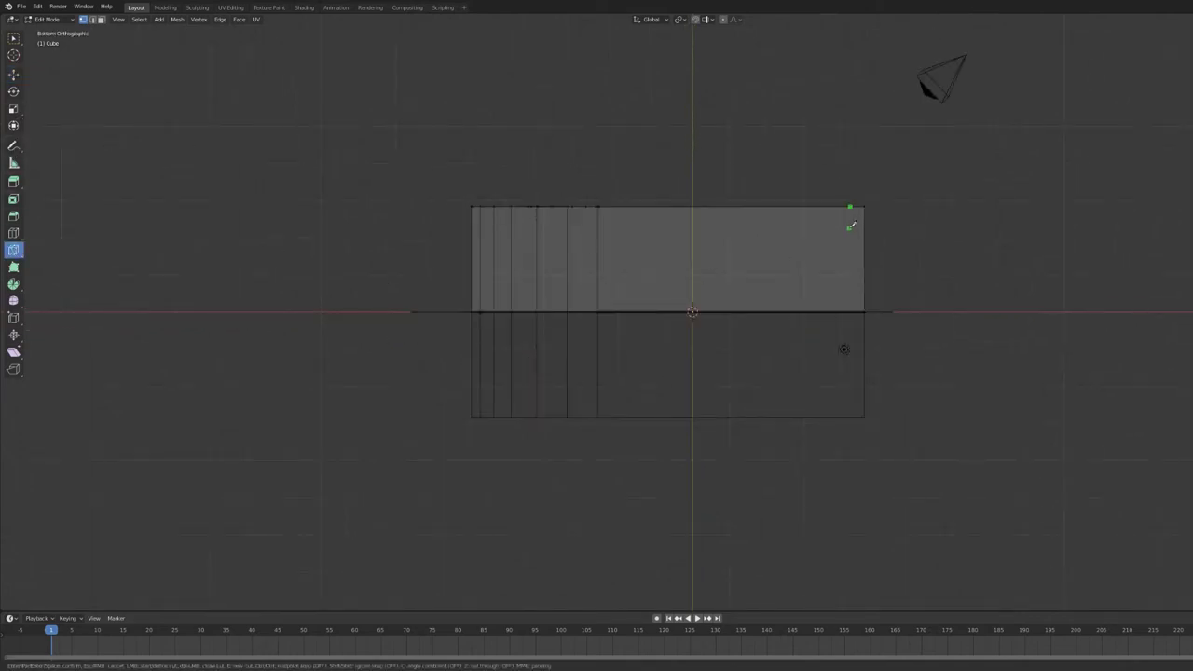
{"action": "left_click", "coordinate": [791, 232]}
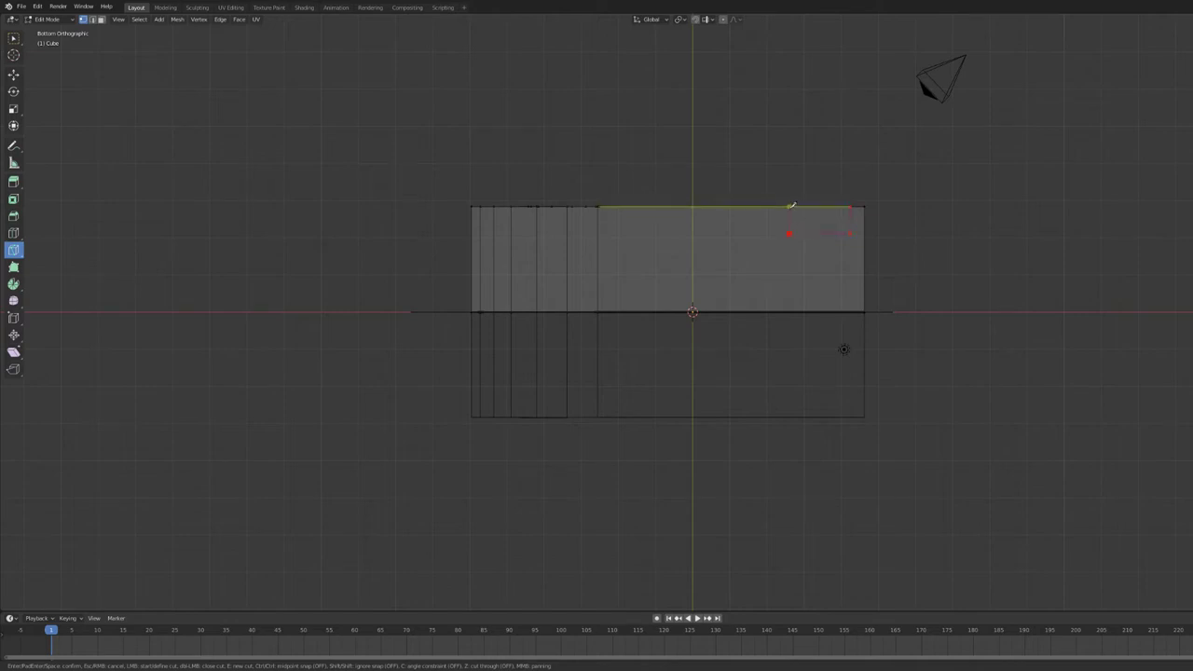
{"action": "left_click", "coordinate": [792, 205]}
{"action": "key", "text": "Return"}
{"action": "mouse_move", "coordinate": [791, 205]}
{"action": "middle_mouse_down"}
{"action": "mouse_move", "coordinate": [933, 149]}
{"action": "mouse_move", "coordinate": [933, 336]}
{"action": "mouse_move", "coordinate": [905, 209]}
{"action": "middle_mouse_up"}
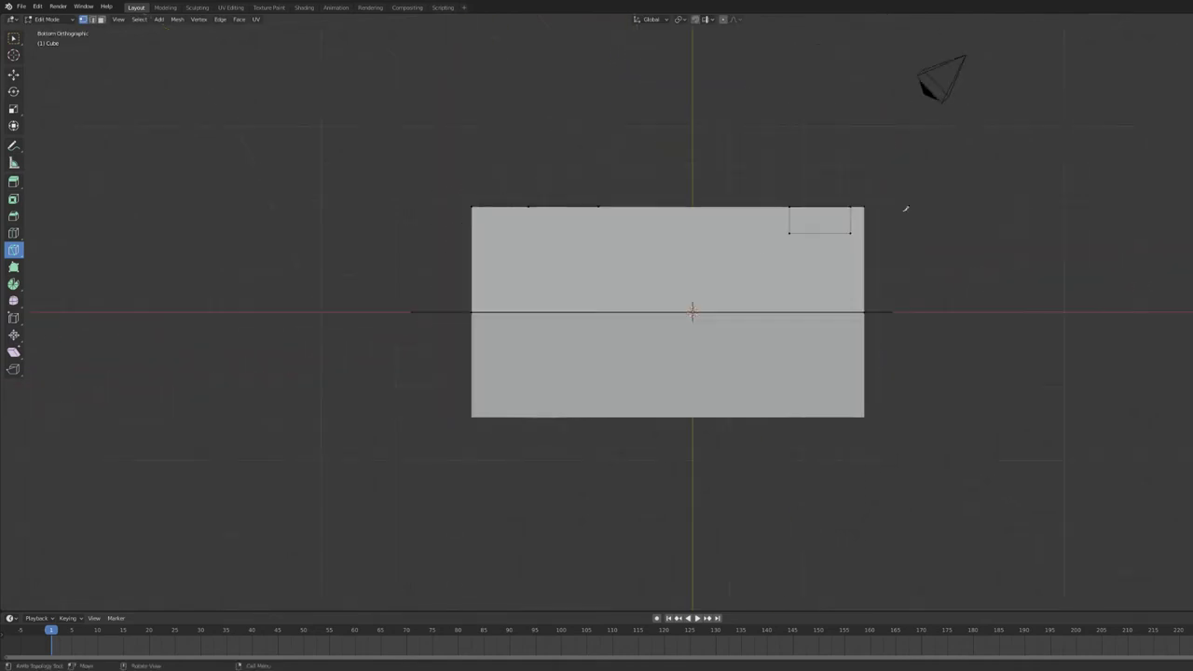
Redo the rectangular knife cut at the rear corner to close the underside panel
{"action": "left_click", "coordinate": [791, 232]}
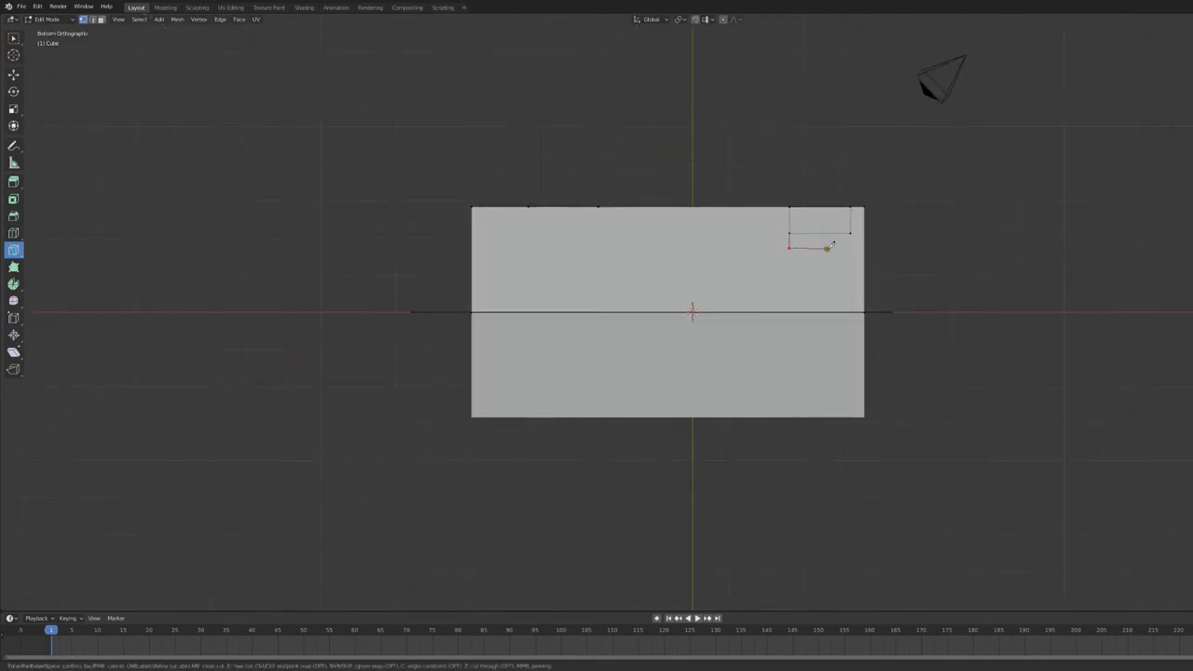
{"action": "key", "text": "ctrl+z"}
{"action": "left_click", "coordinate": [791, 234]}
{"action": "key", "text": "Return"}
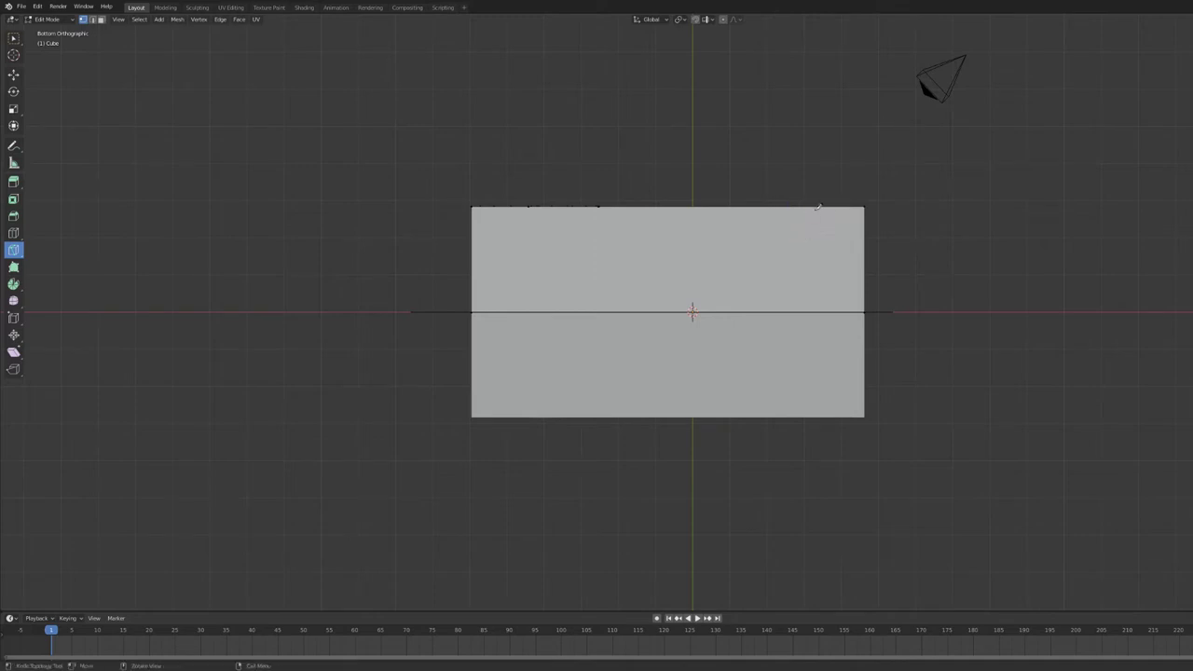
{"action": "left_click", "coordinate": [849, 206]}
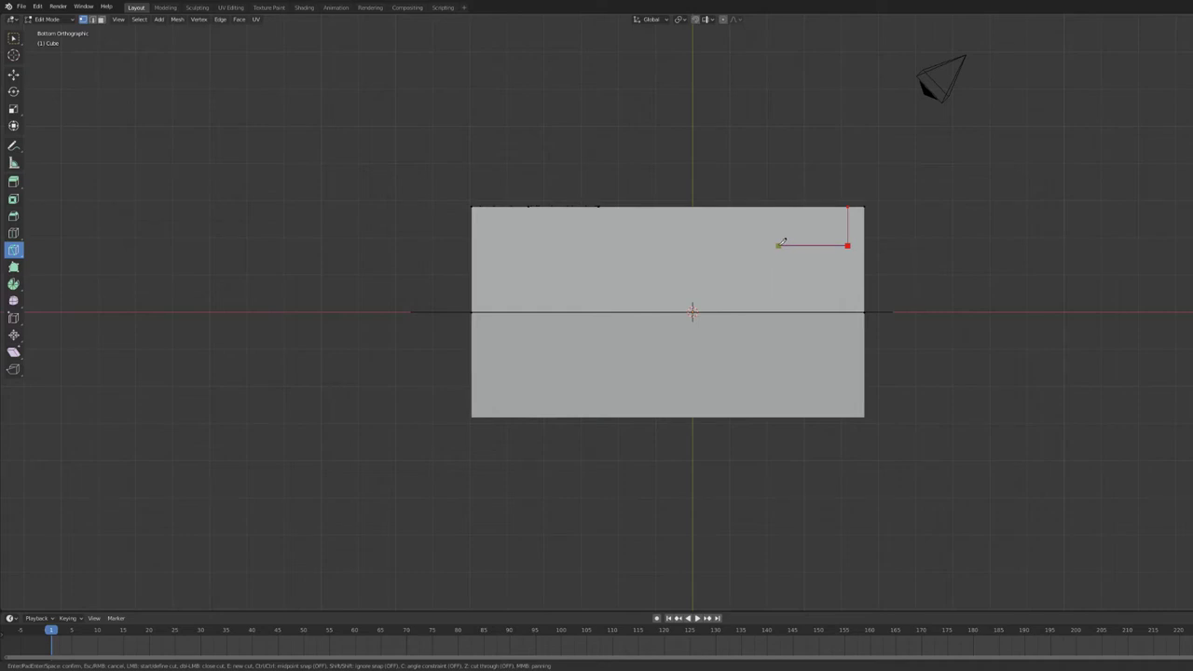
{"action": "left_click", "coordinate": [784, 205]}
{"action": "key", "text": "Return"}
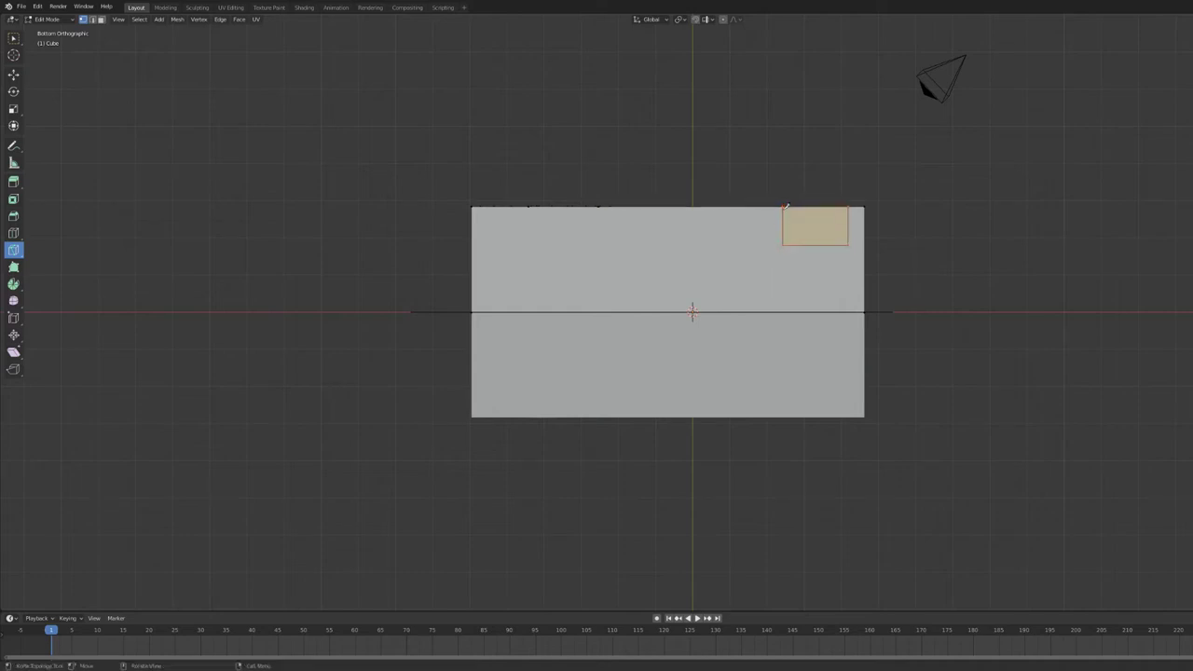
{"action": "right_click", "coordinate": [822, 219]}
{"action": "middle_click_drag", "start_coordinate": [606, 214], "coordinate": [667, 198]}
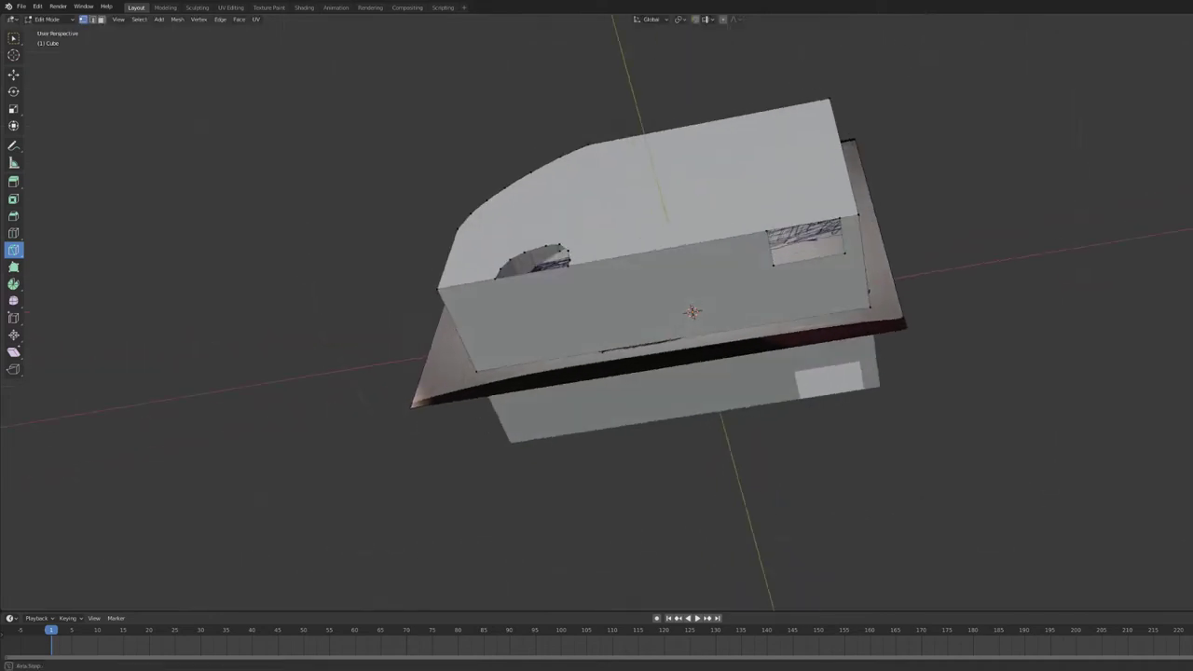
{"action": "key", "text": "ctrl+KP_1"}
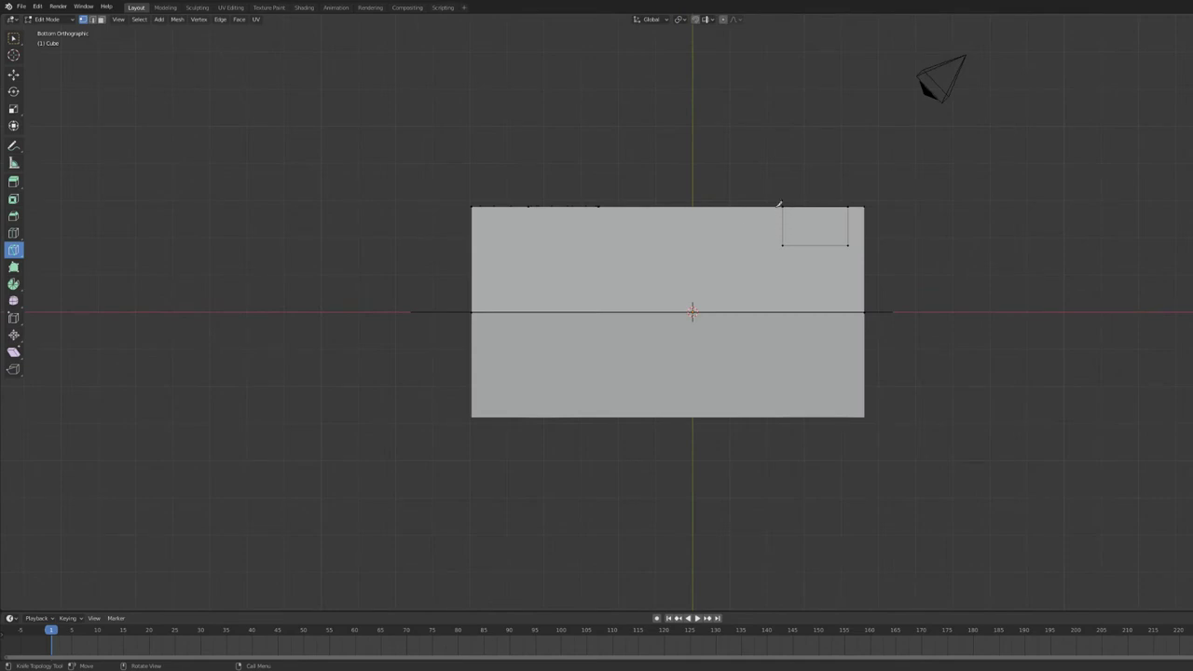
Knife-cut a second rectangular panel beside the first one
{"action": "left_click", "coordinate": [778, 205]}
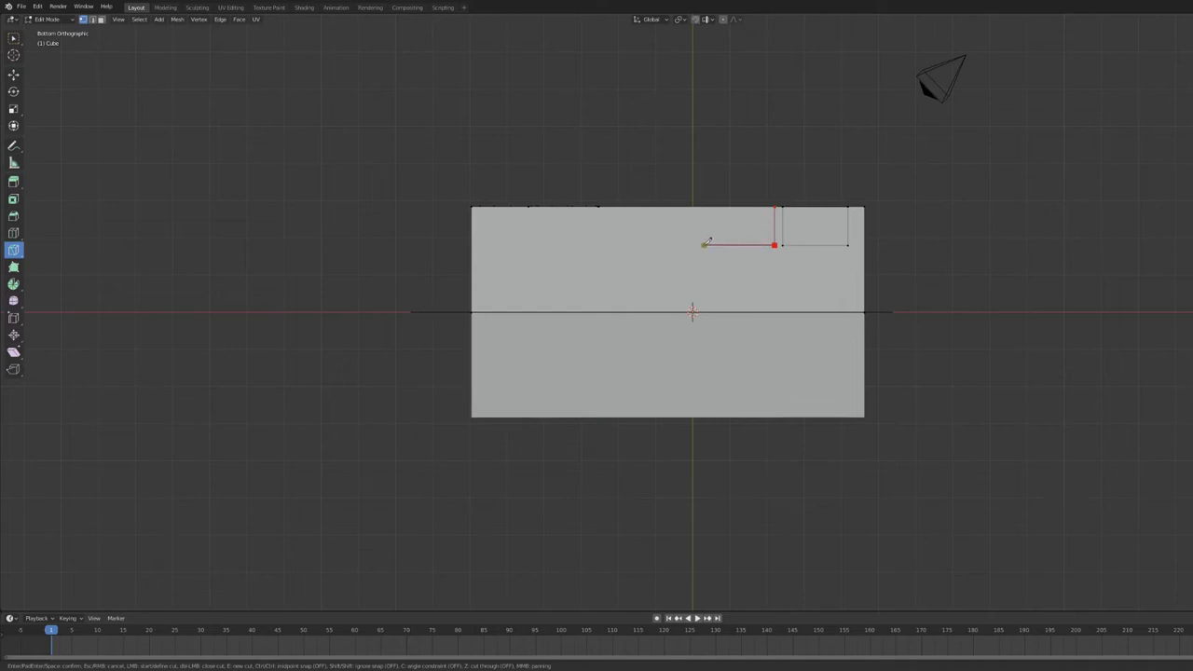
{"action": "key", "text": "Return"}
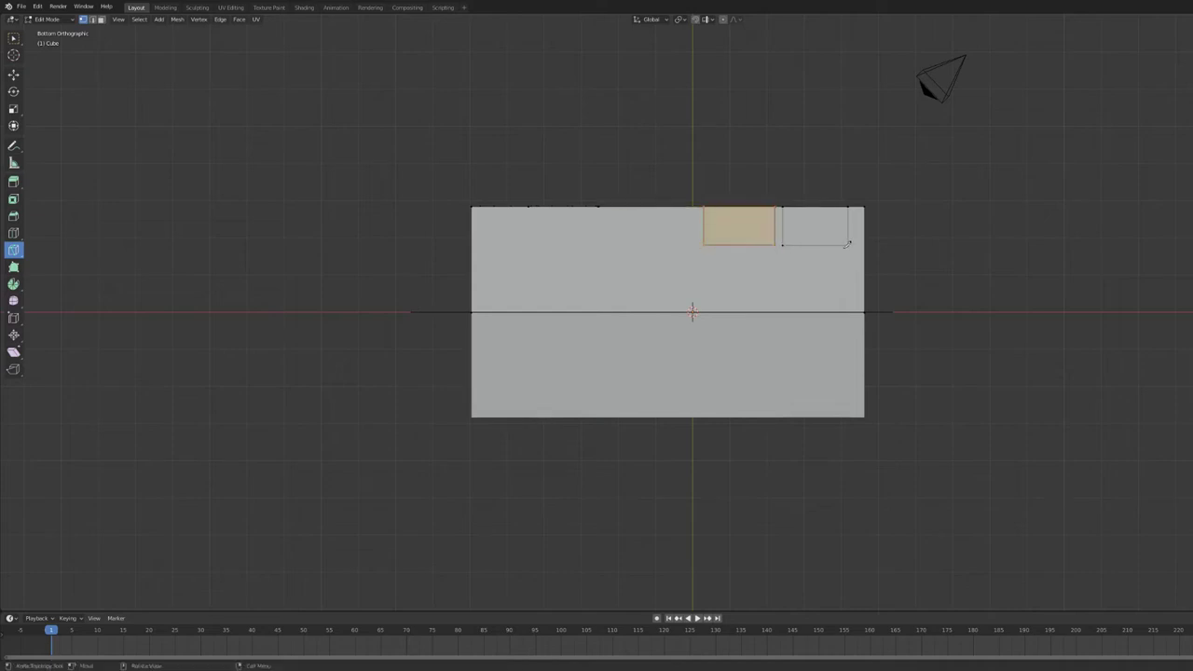
{"action": "mouse_move", "coordinate": [597, 373]}
{"action": "middle_mouse_down"}
{"action": "mouse_move", "coordinate": [652, 307]}
{"action": "mouse_move", "coordinate": [653, 392]}
{"action": "middle_mouse_up"}
Cut a third rectangular panel toward the front along the top edge
{"action": "left_click", "coordinate": [530, 206]}
{"action": "left_click", "coordinate": [529, 239]}
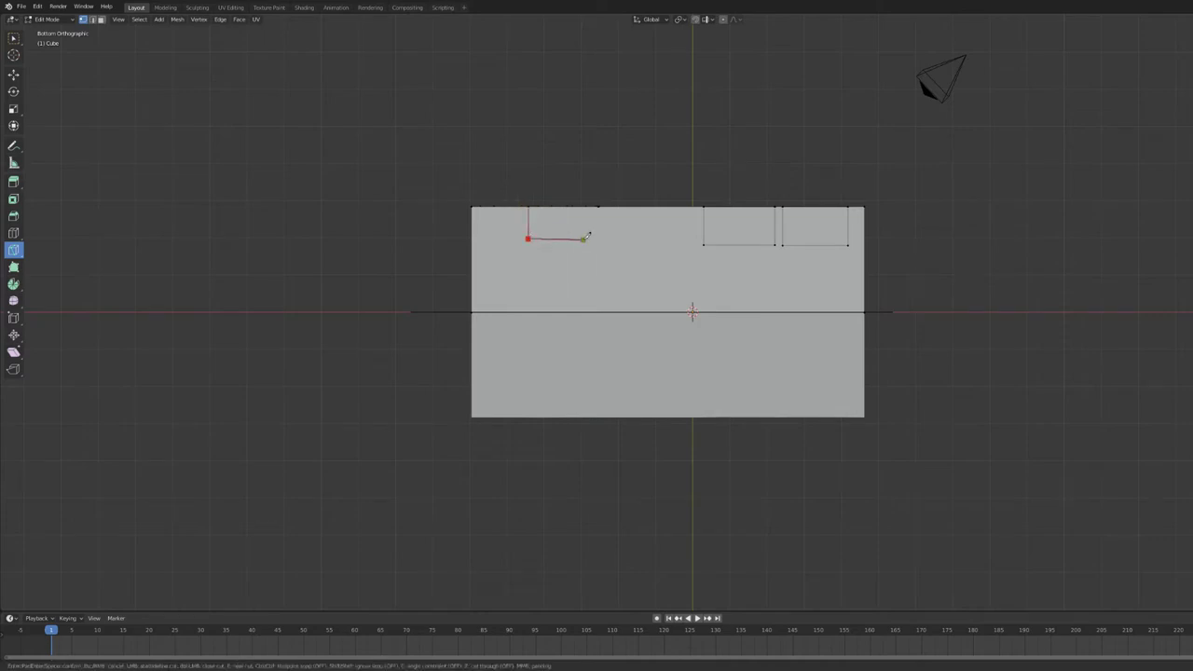
{"action": "key", "text": "Escape"}
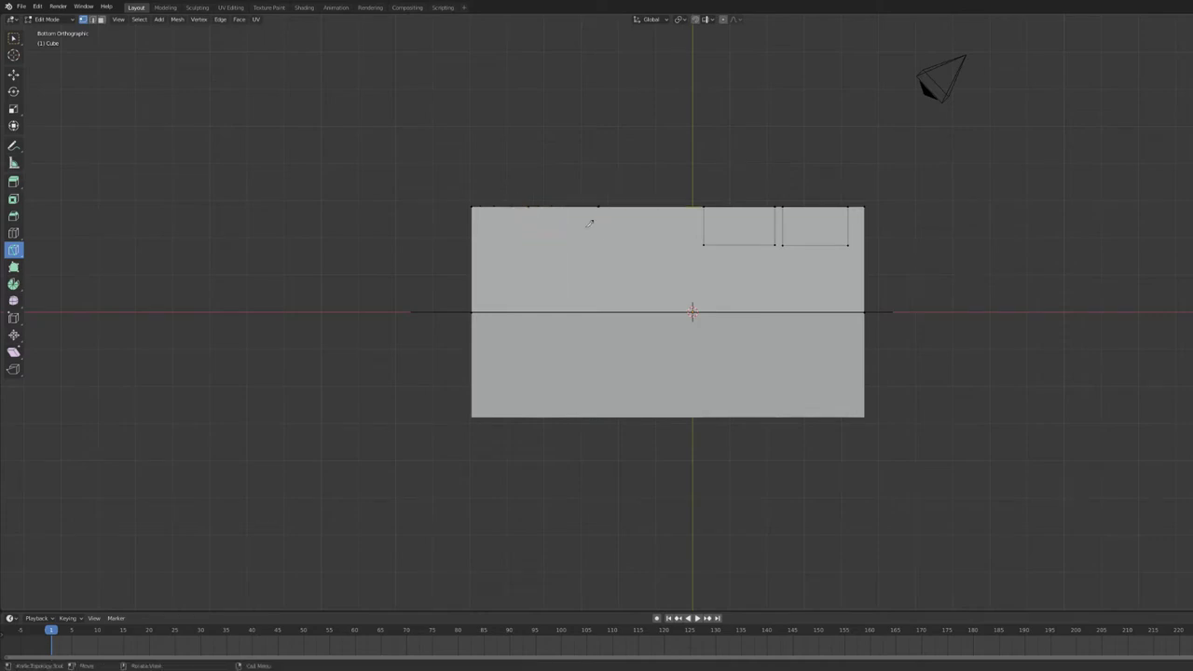
{"action": "left_click", "coordinate": [530, 206]}
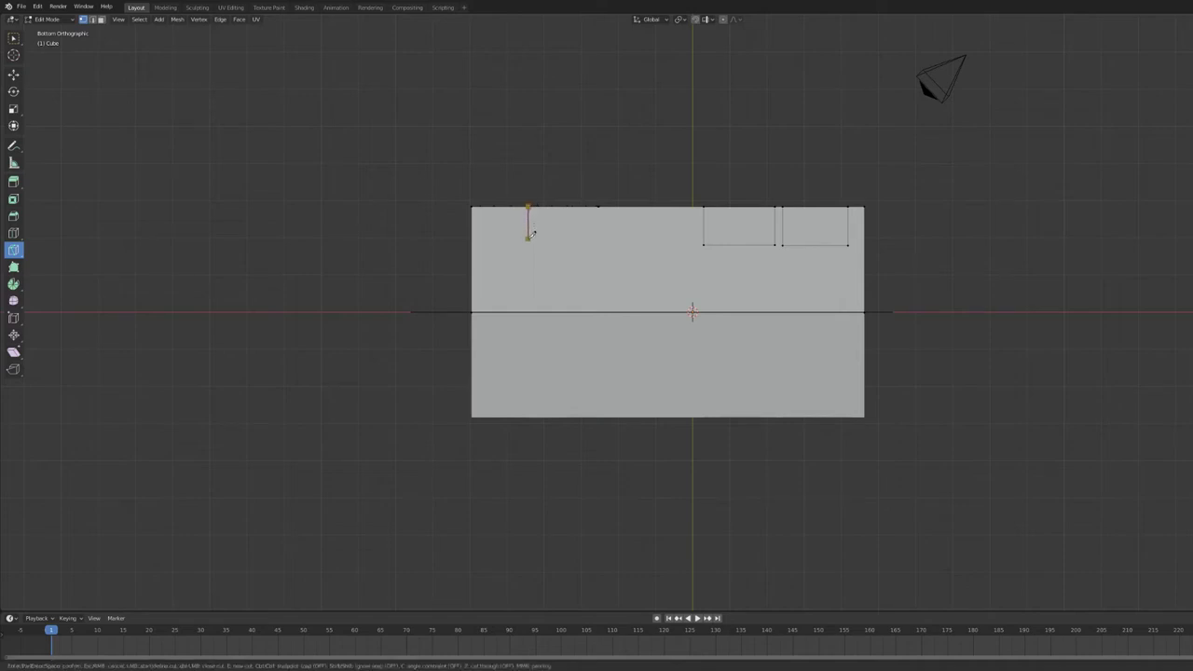
{"action": "key", "text": "Return"}
{"action": "left_click", "coordinate": [599, 206]}
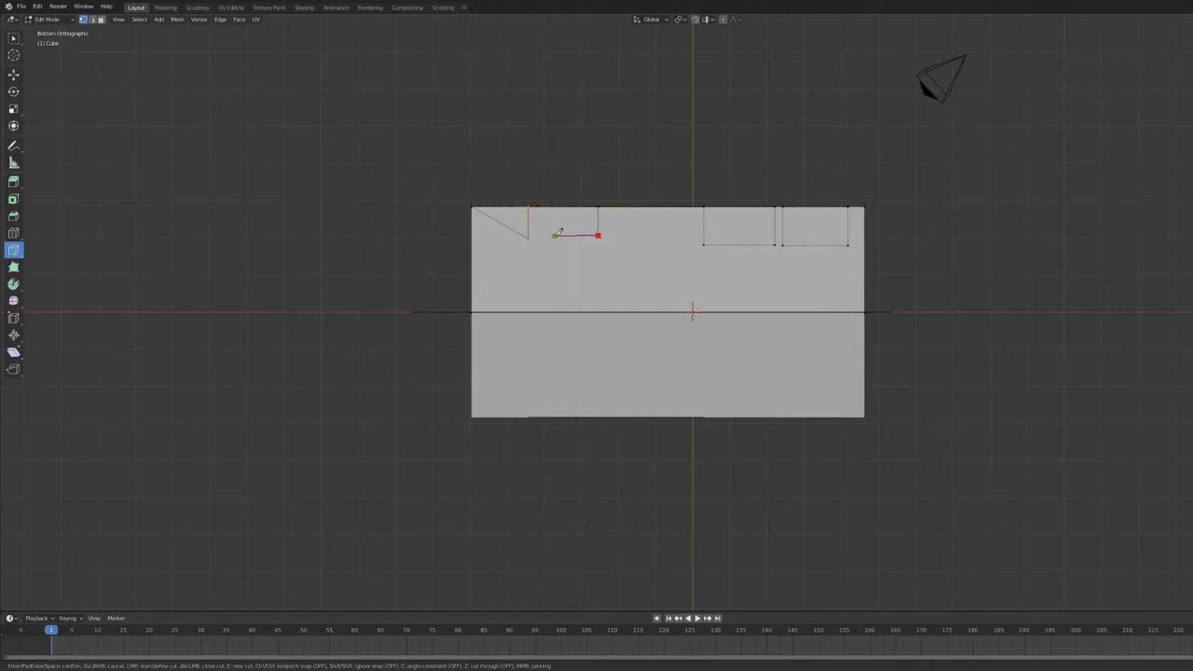
{"action": "key", "text": "ctrl+z"}
{"action": "key", "text": "ctrl+z"}
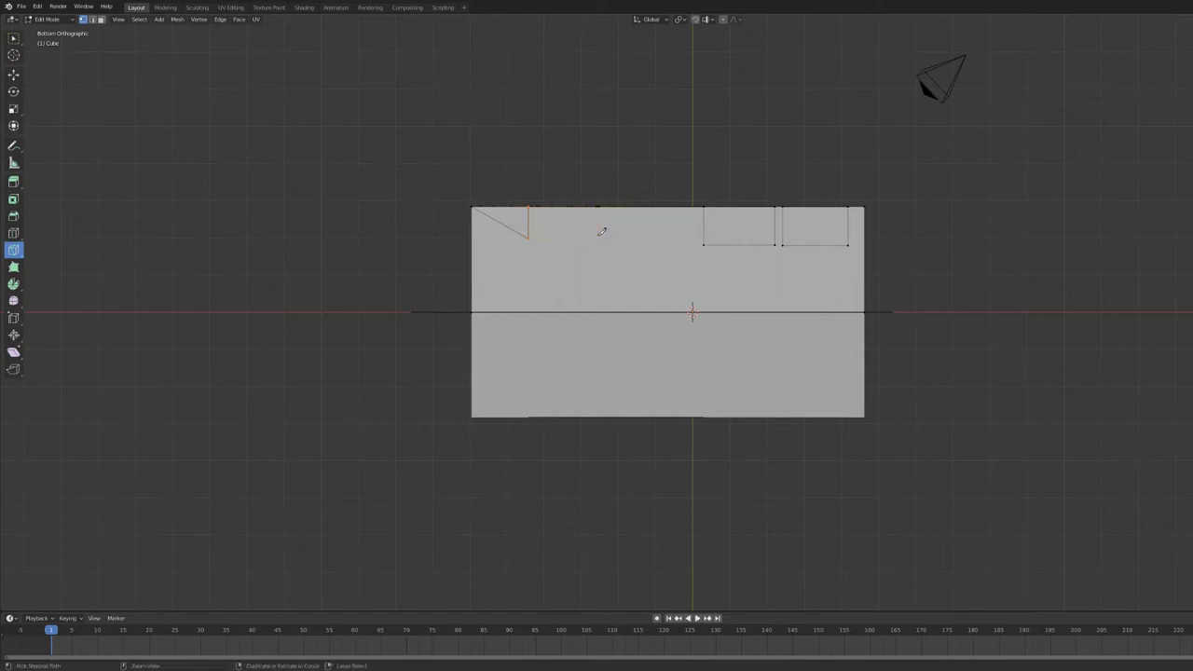
{"action": "key", "text": "Return"}
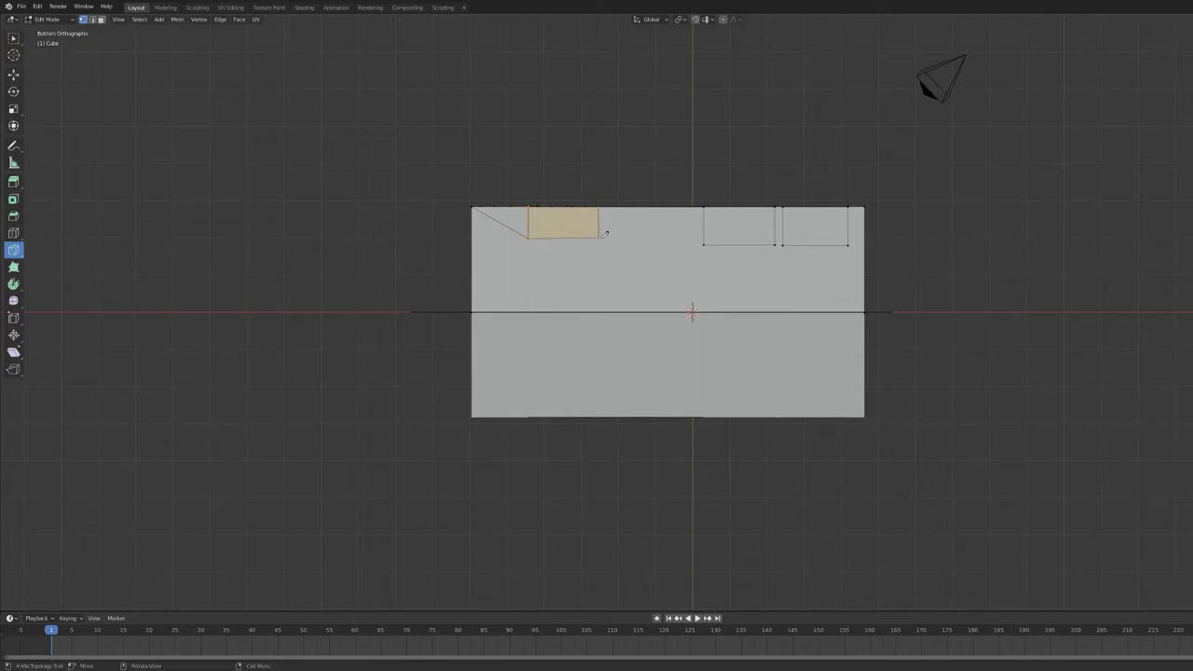
{"action": "key", "text": "k"}
{"action": "left_click", "coordinate": [598, 207]}
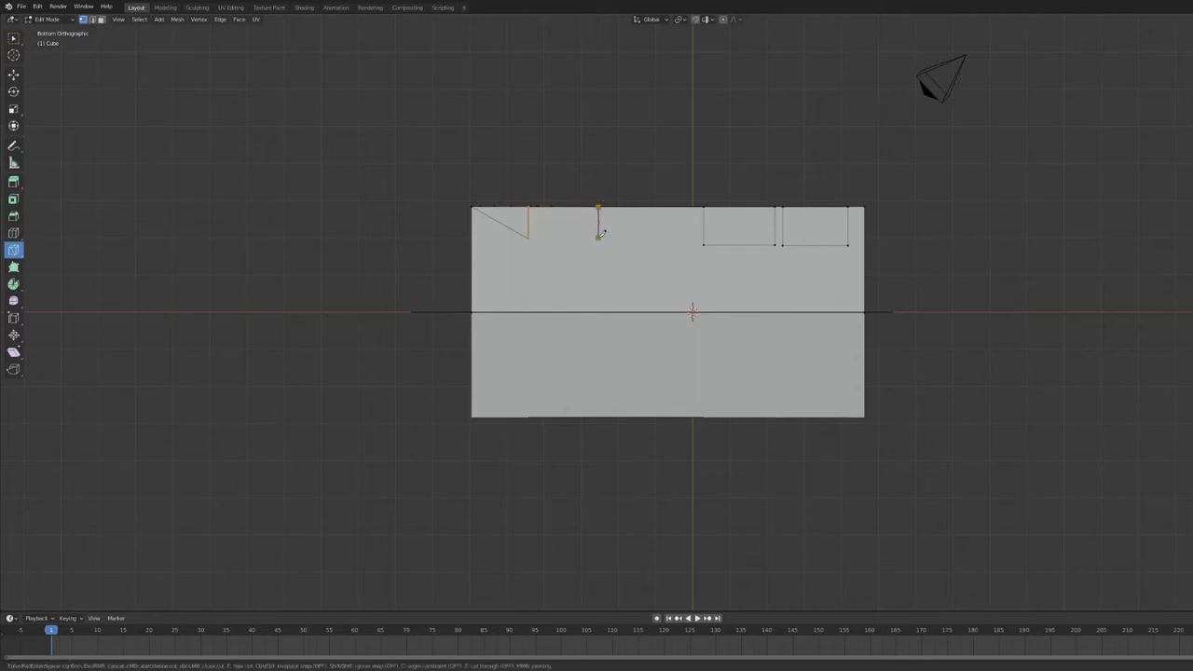
{"action": "key", "text": "Return"}
Delete the unwanted selected face from the body
{"action": "key", "text": "x"}
{"action": "left_click", "coordinate": [569, 222]}
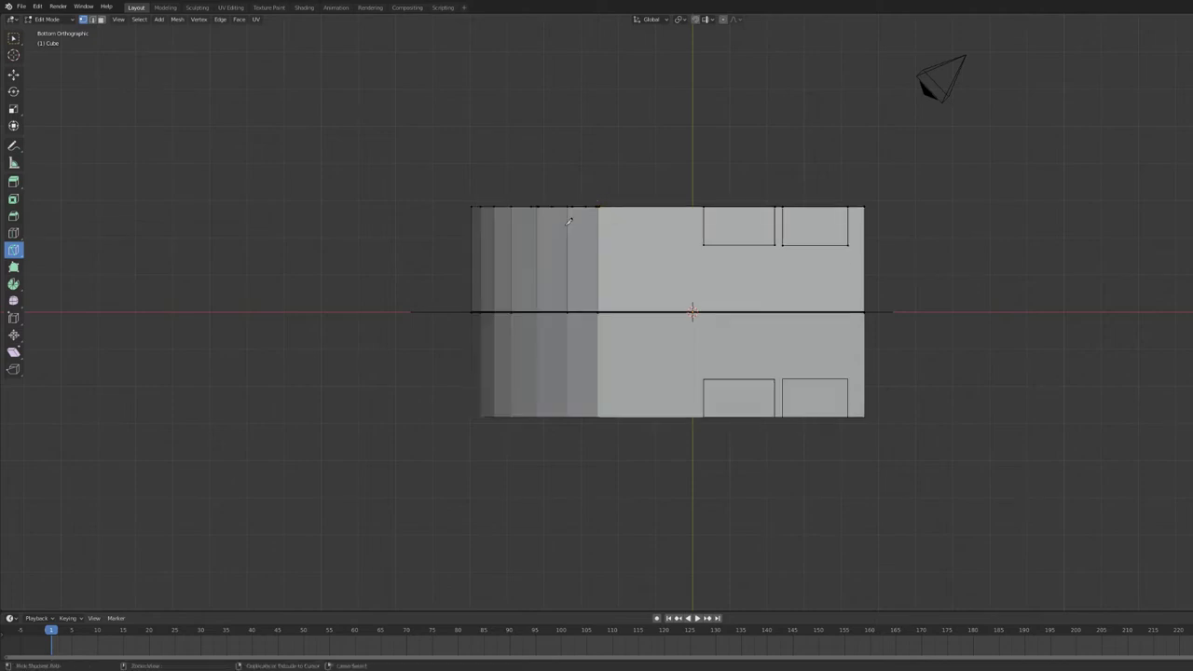
{"action": "key", "text": "ctrl+z"}
{"action": "key", "text": "x"}
{"action": "left_click", "coordinate": [560, 259]}
{"action": "middle_click_drag", "start_coordinate": [692, 392], "coordinate": [709, 279]}
In front view with X-ray, knife-cut the bottom edge under the door for the step
{"action": "key", "text": "w"}
{"action": "key", "text": "alt+z"}
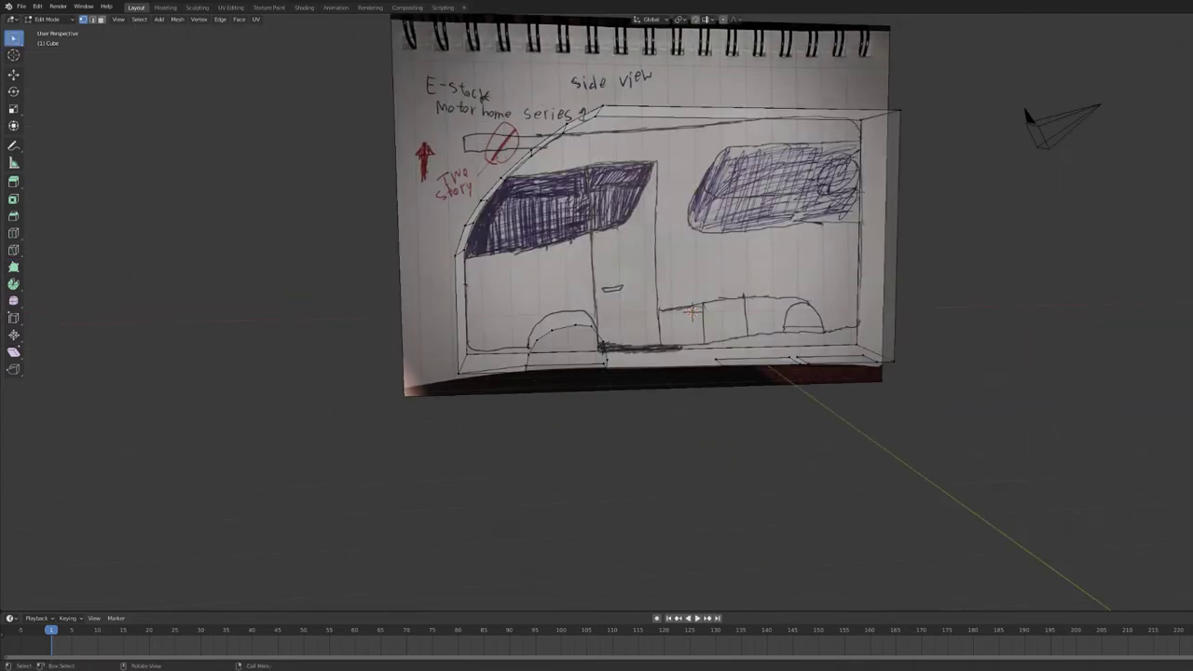
{"action": "key", "text": "KP_1"}
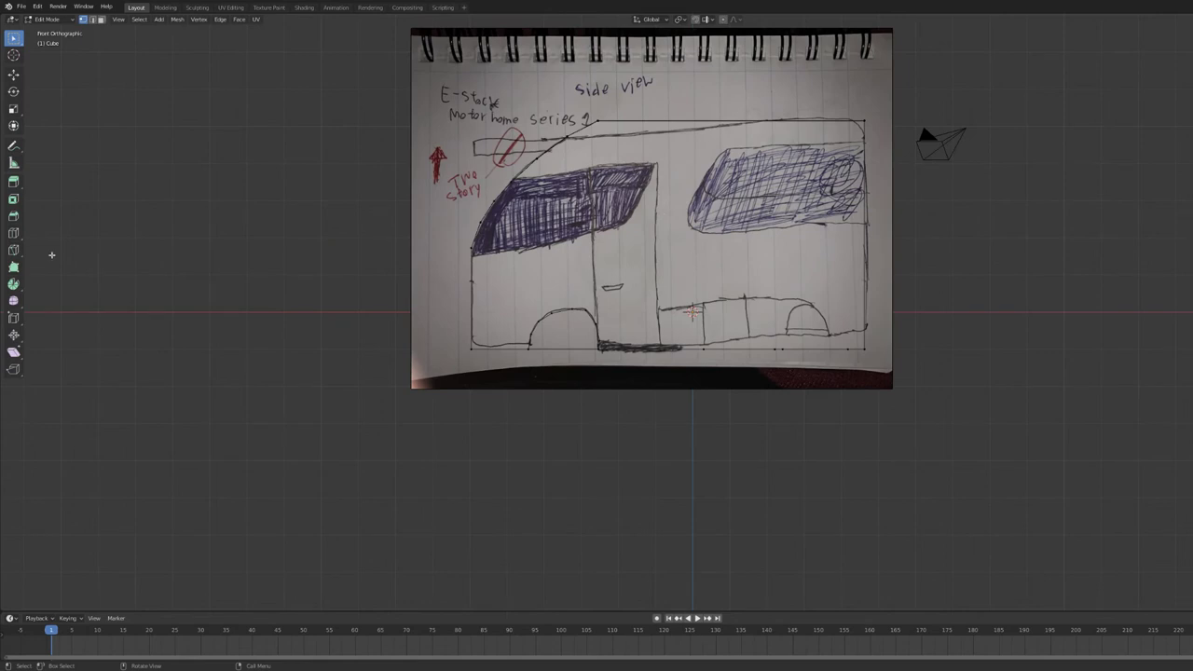
{"action": "left_click", "coordinate": [13, 250]}
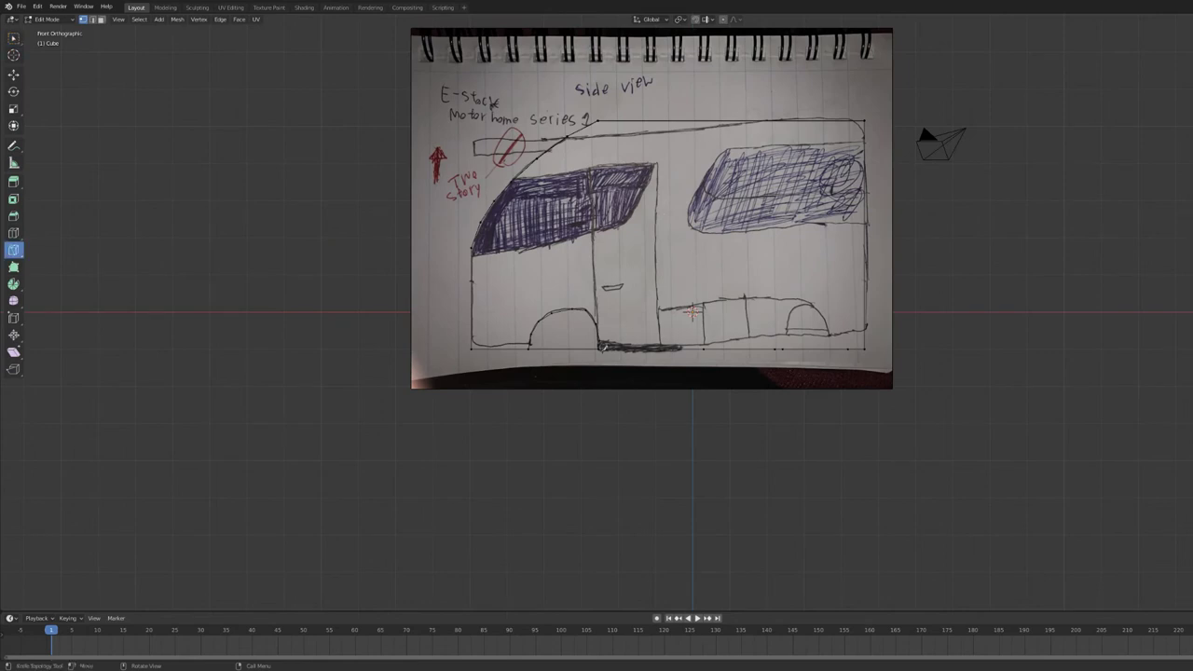
{"action": "key", "text": "alt+z"}
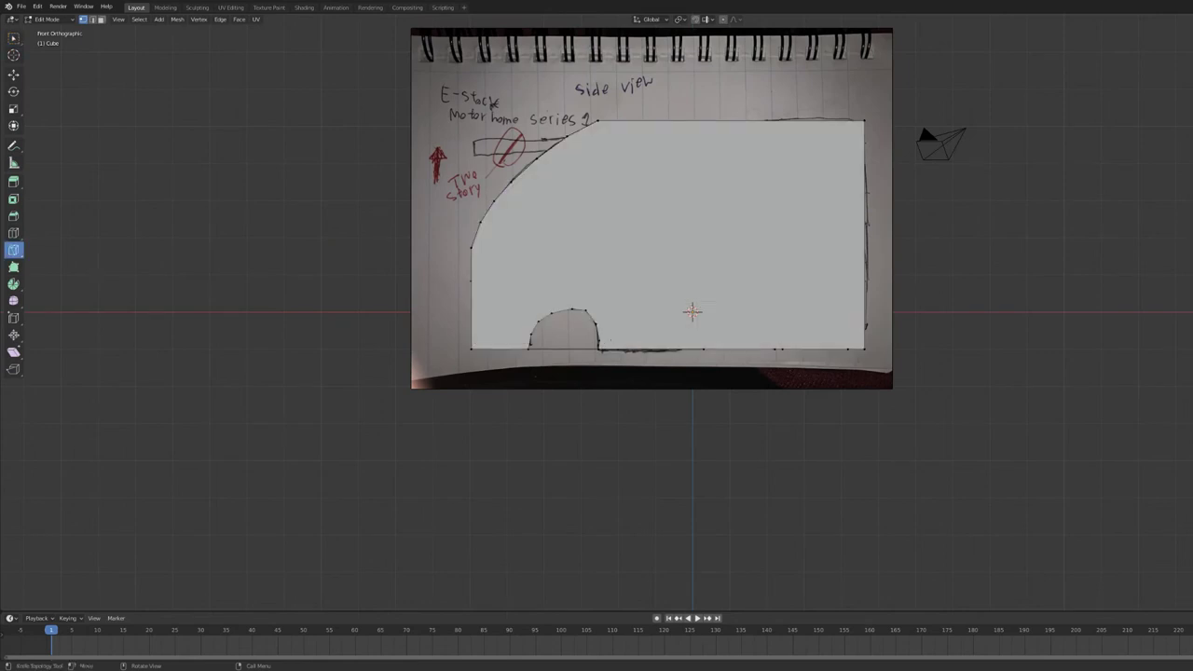
{"action": "key", "text": "alt+z"}
{"action": "left_click", "coordinate": [685, 346]}
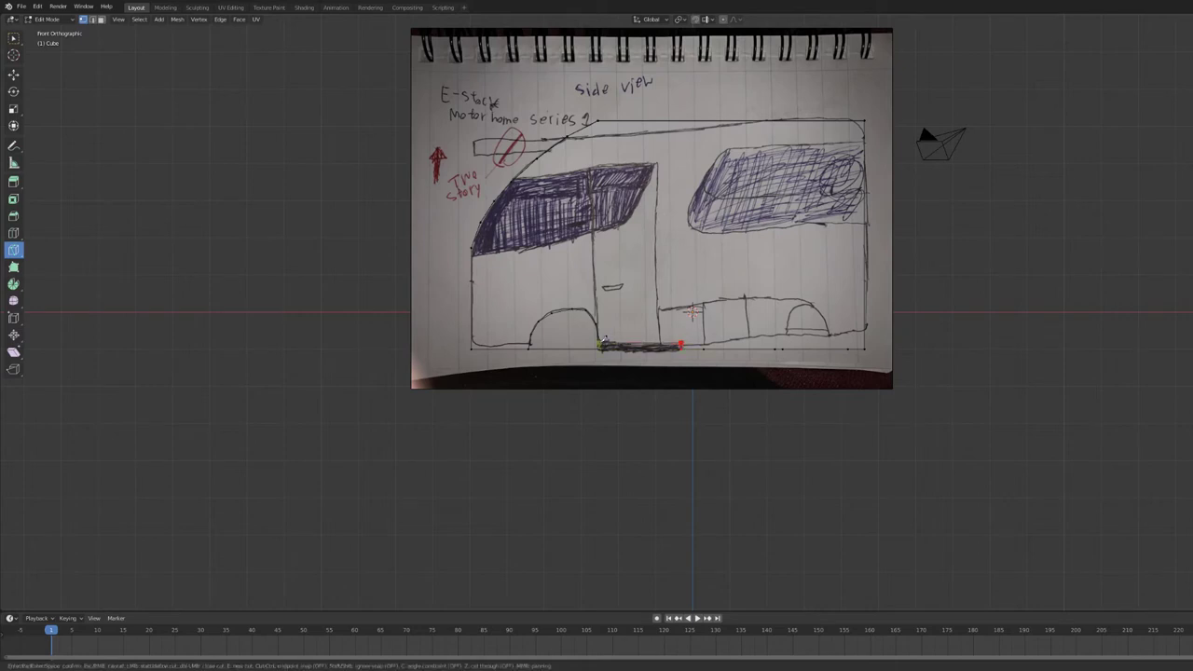
{"action": "key", "text": "Return"}
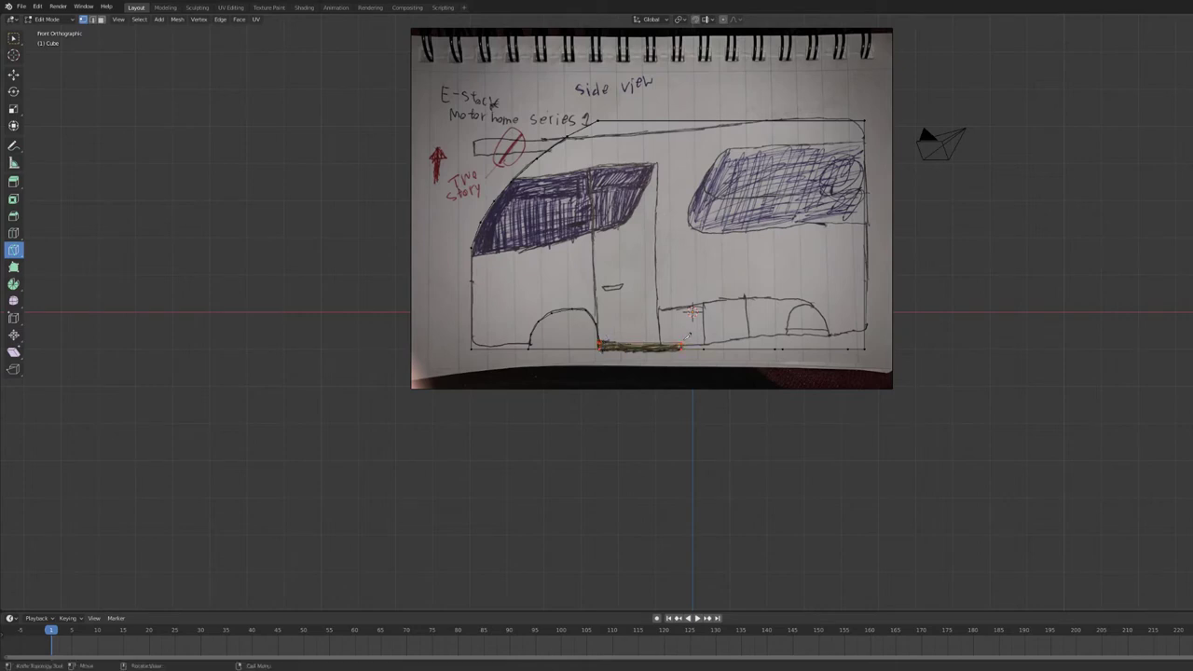
Extrude the bottom edge section vertically, then move it outward along Y into a ledge
{"action": "key", "text": "w"}
{"action": "key", "text": "e"}
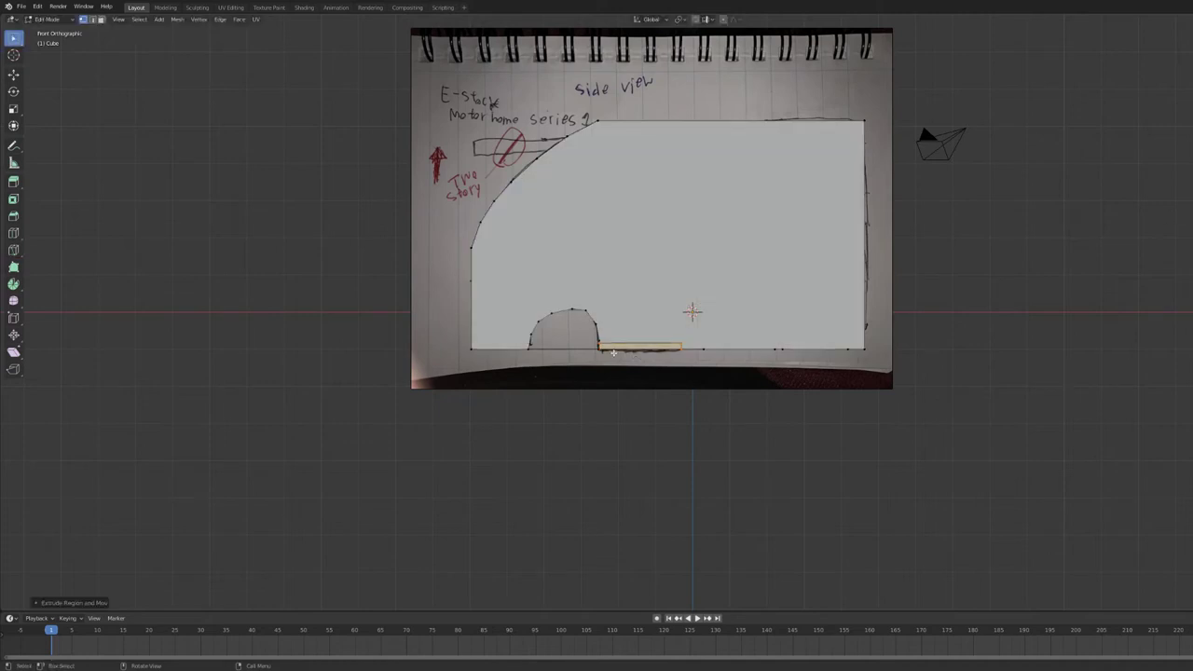
{"action": "key", "text": "z"}
{"action": "left_click", "coordinate": [640, 311]}
{"action": "middle_click_drag", "start_coordinate": [640, 311], "coordinate": [577, 358]}
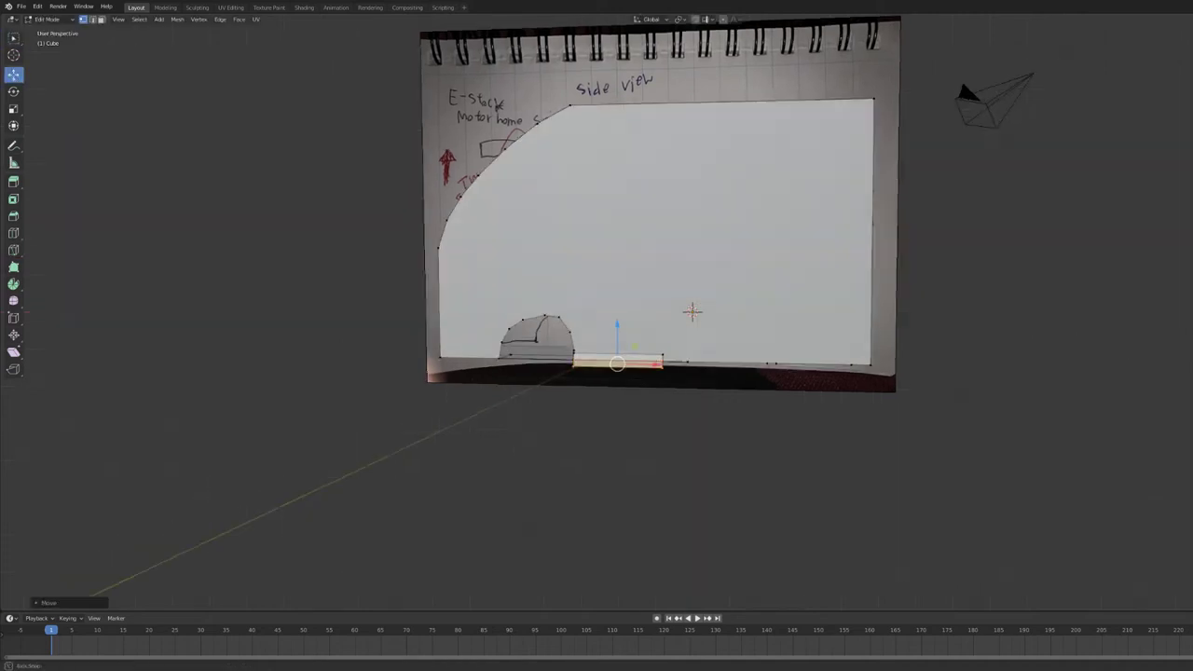
{"action": "key", "text": "y"}
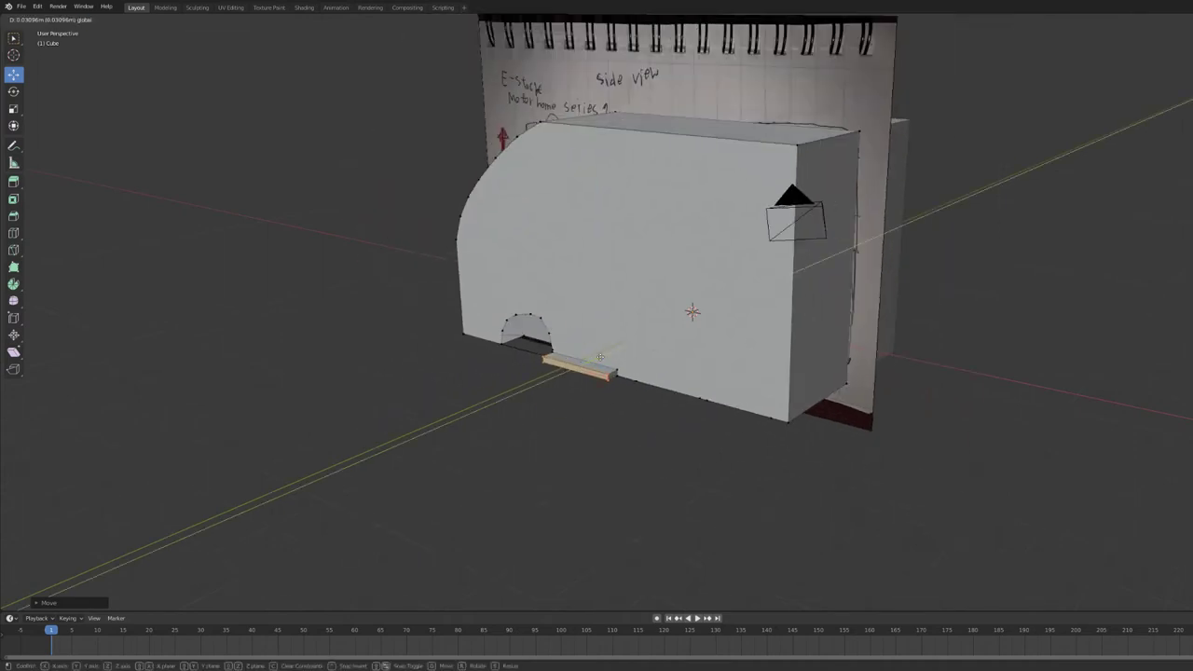
{"action": "left_click", "coordinate": [603, 356]}
{"action": "middle_click_drag", "start_coordinate": [602, 356], "coordinate": [456, 643]}
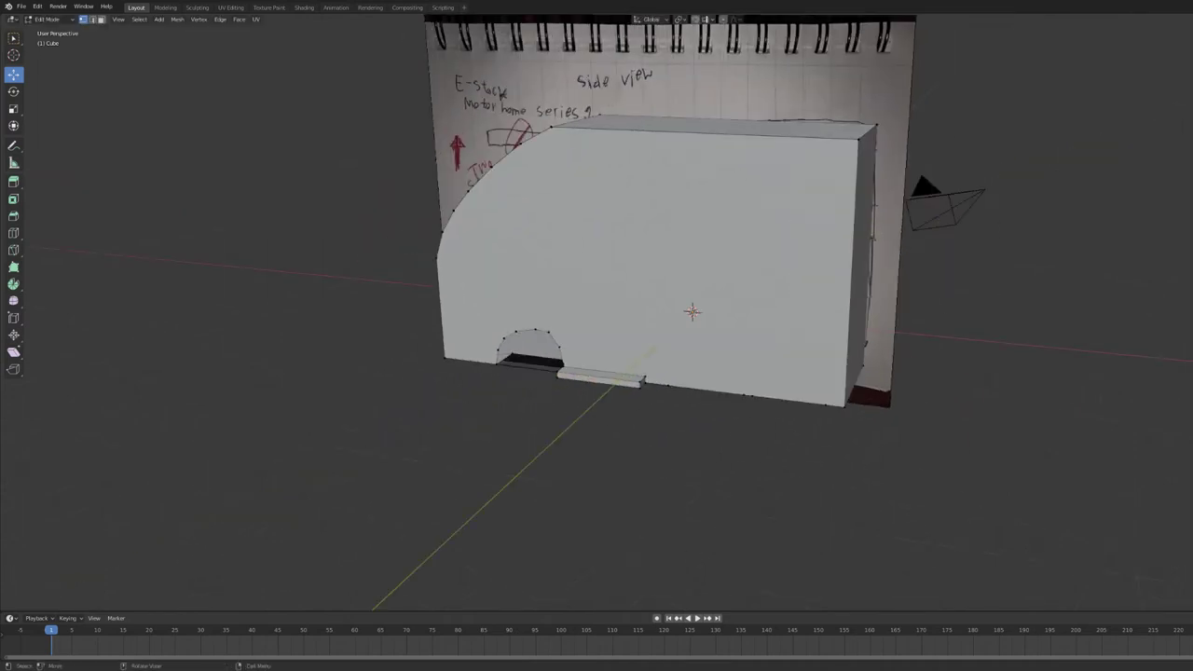
{"action": "middle_click_drag", "start_coordinate": [657, 333], "coordinate": [991, 271]}
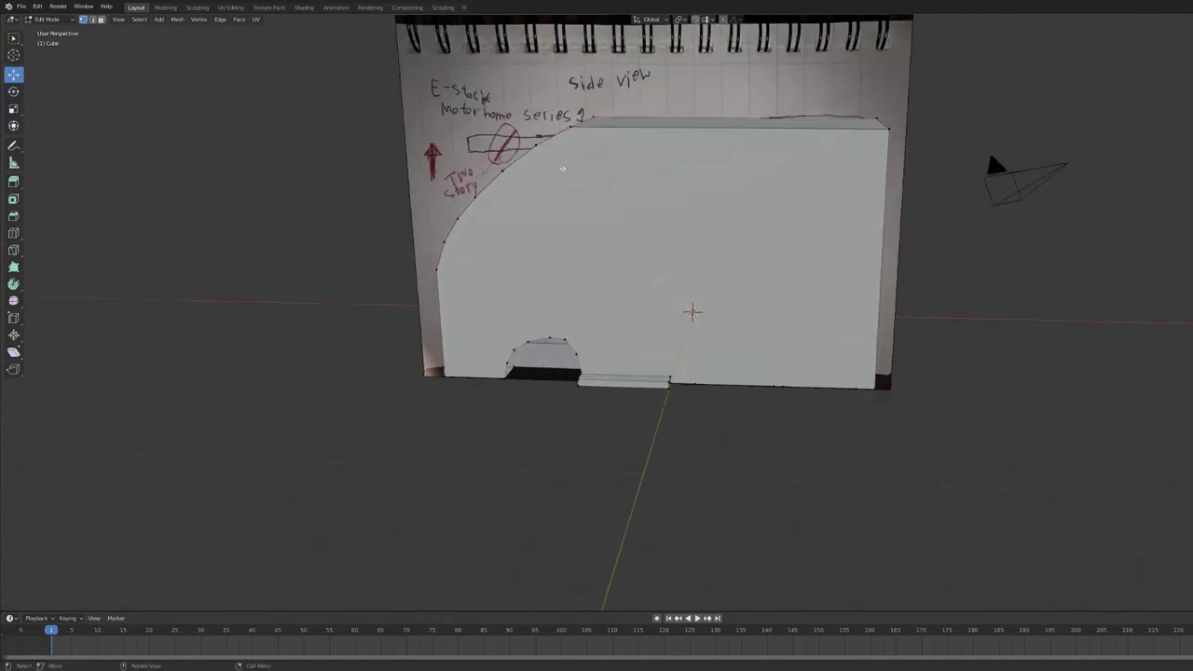
{"action": "key", "text": "alt+z"}
Knife-cut the door's right vertical edge from the step up to windshield height
{"action": "key", "text": "KP_1"}
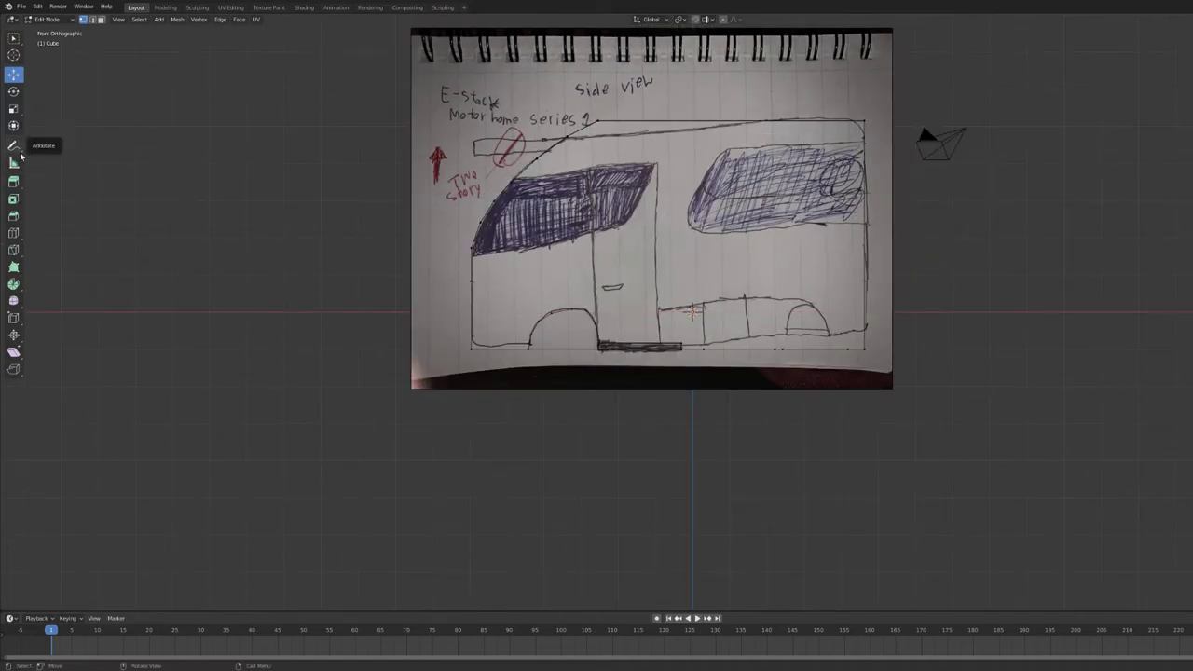
{"action": "left_click", "coordinate": [14, 250]}
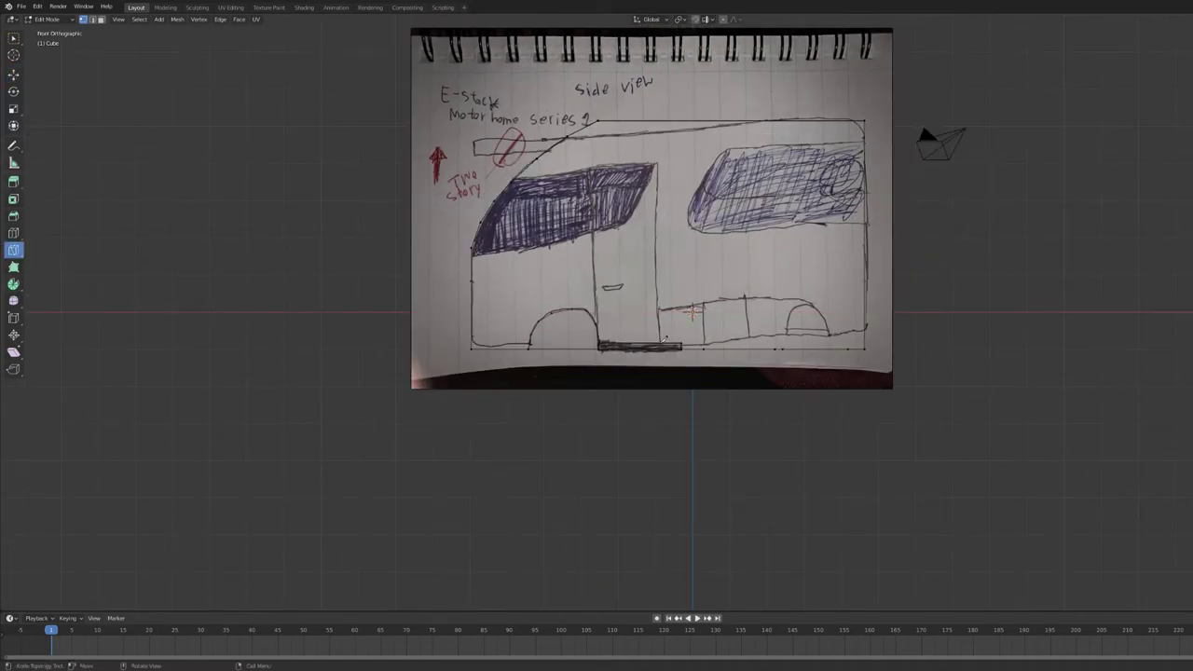
{"action": "left_click", "coordinate": [659, 345]}
{"action": "left_click", "coordinate": [661, 164]}
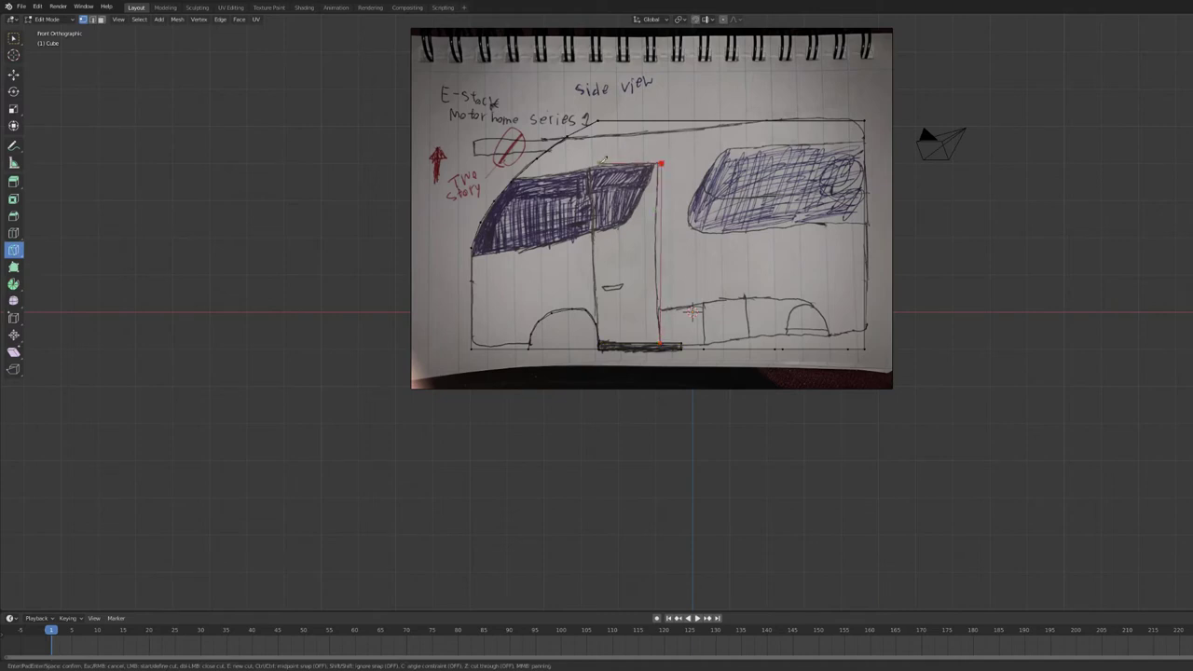
{"action": "key", "text": "Return"}
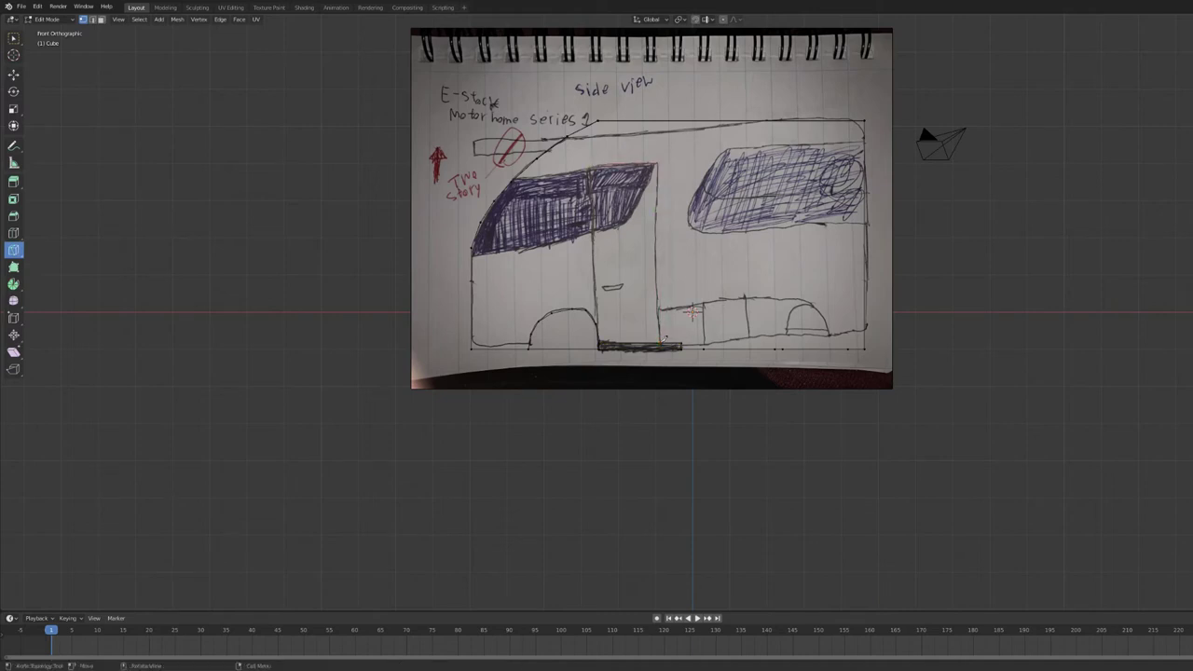
{"action": "left_click", "coordinate": [659, 345]}
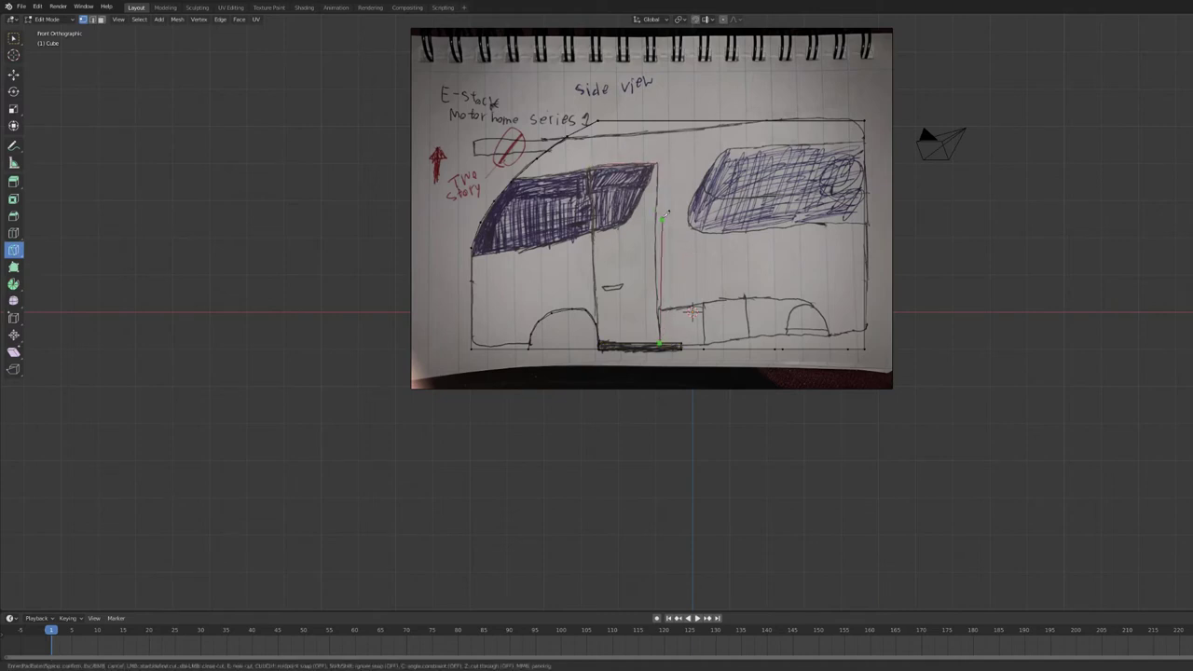
{"action": "left_click", "coordinate": [662, 162]}
{"action": "key", "text": "Return"}
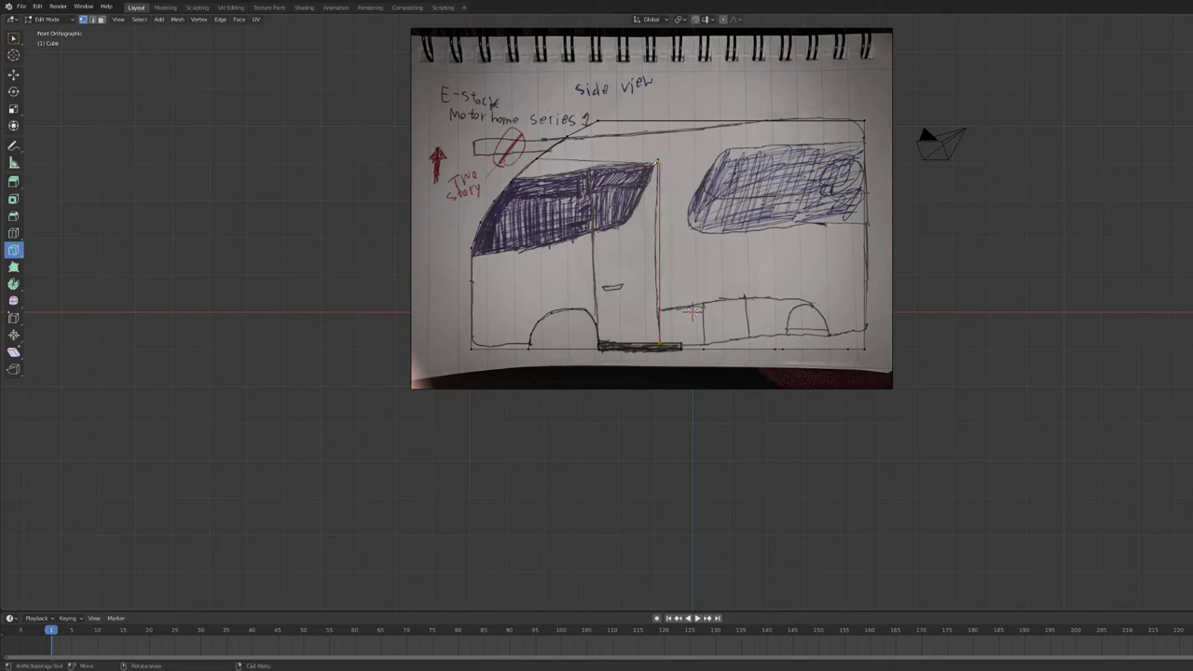
Cut the door's top edge and its left vertical edge down to the step
{"action": "left_click", "coordinate": [662, 161]}
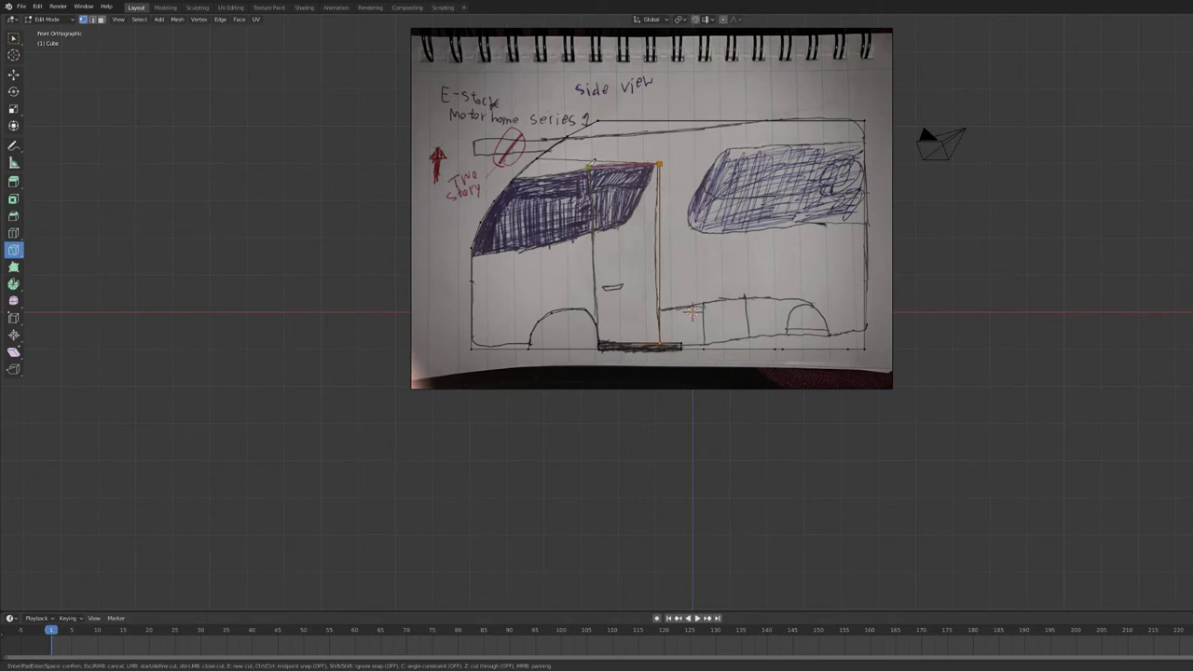
{"action": "key", "text": "Return"}
{"action": "scroll", "coordinate": [668, 173], "scroll_direction": "up", "scroll_amount": 2}
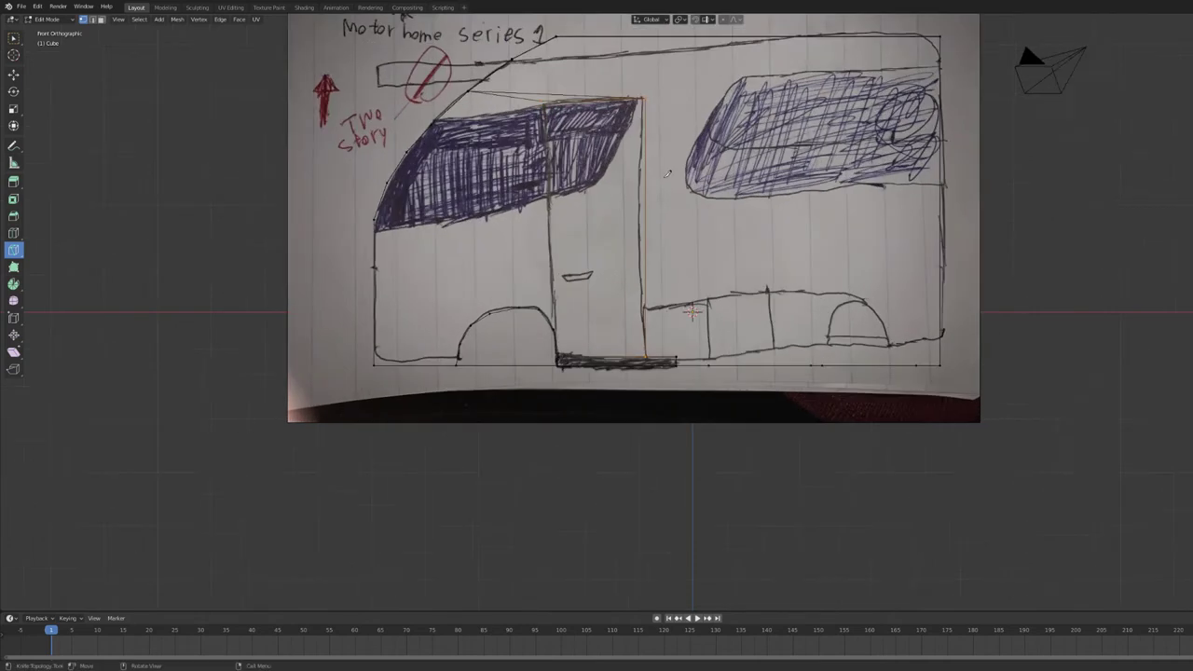
{"action": "scroll", "coordinate": [667, 173], "scroll_direction": "up", "scroll_amount": 1}
{"action": "scroll", "coordinate": [668, 173], "scroll_direction": "down", "scroll_amount": 1}
{"action": "left_click", "coordinate": [650, 95]}
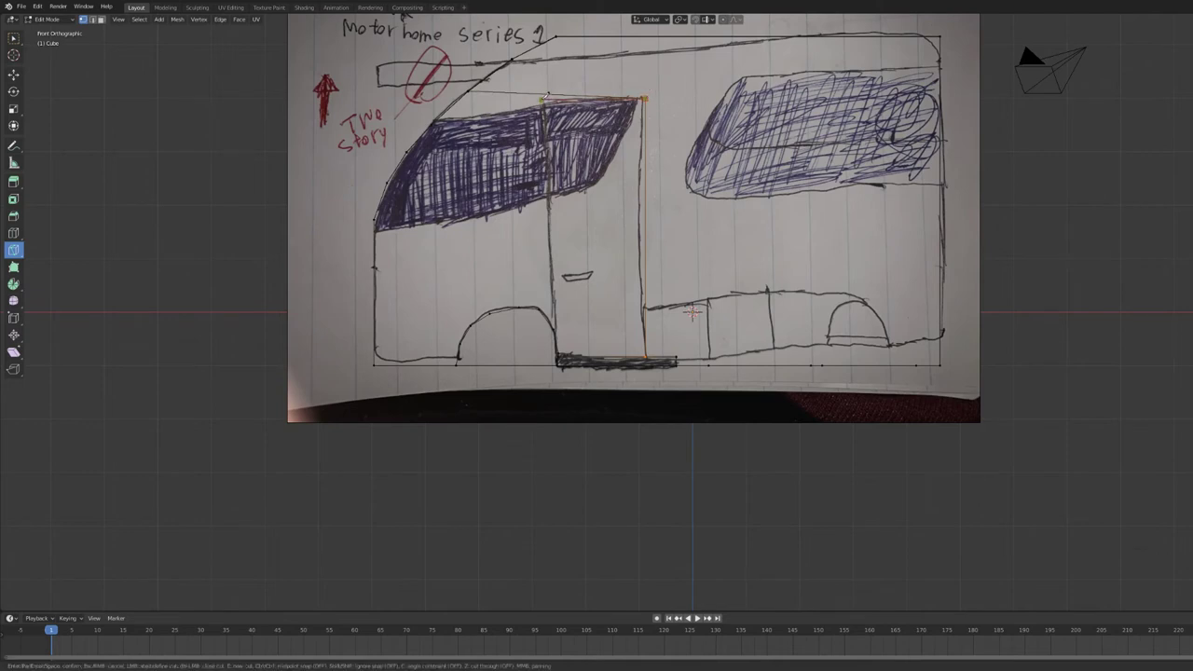
{"action": "key", "text": "Return"}
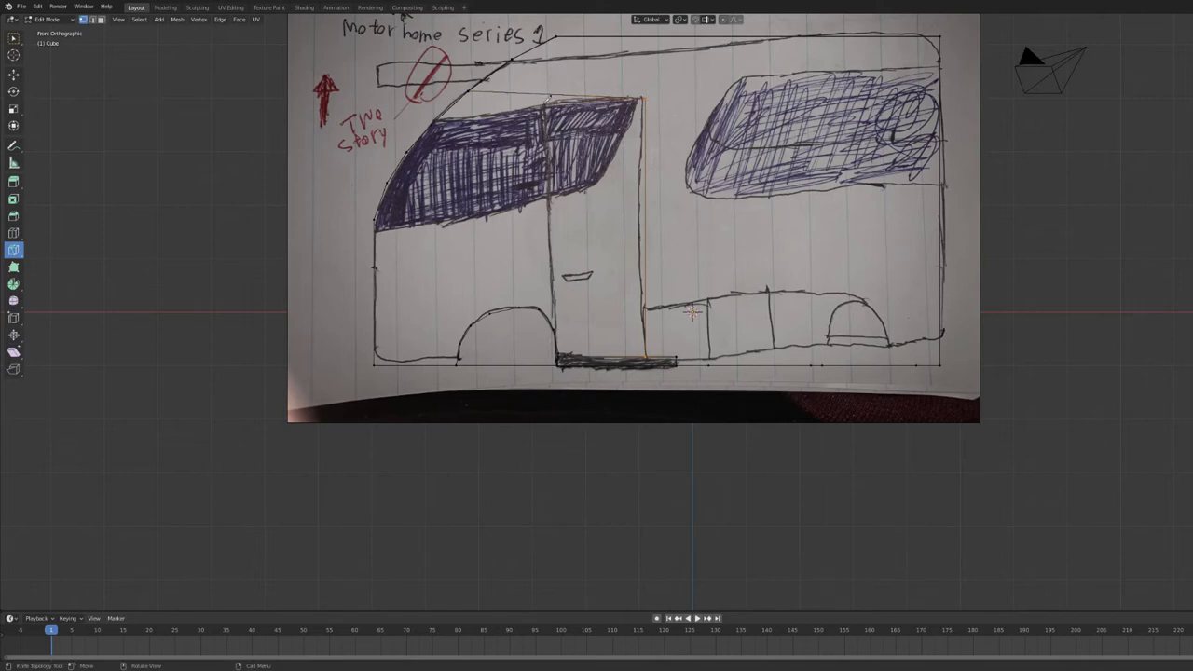
{"action": "left_click", "coordinate": [560, 357]}
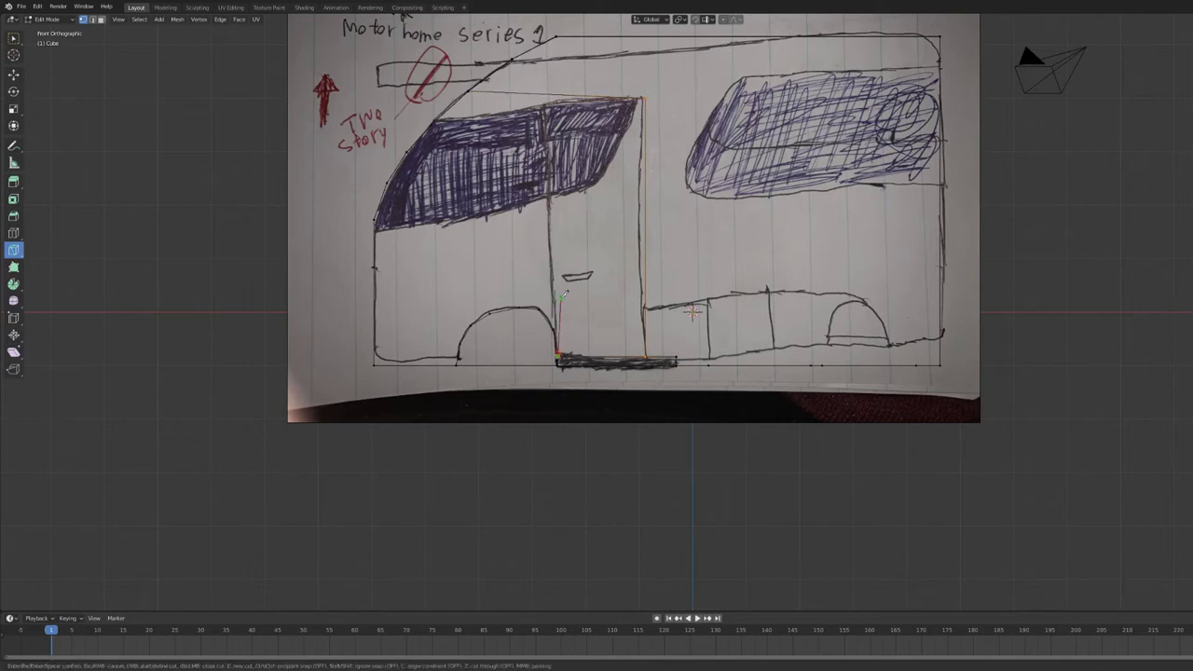
{"action": "left_click", "coordinate": [554, 94]}
{"action": "left_click", "coordinate": [559, 101]}
{"action": "key", "text": "Return"}
Extrude the selected door region, redoing the step and returning the body to solid view
{"action": "left_click", "coordinate": [14, 37]}
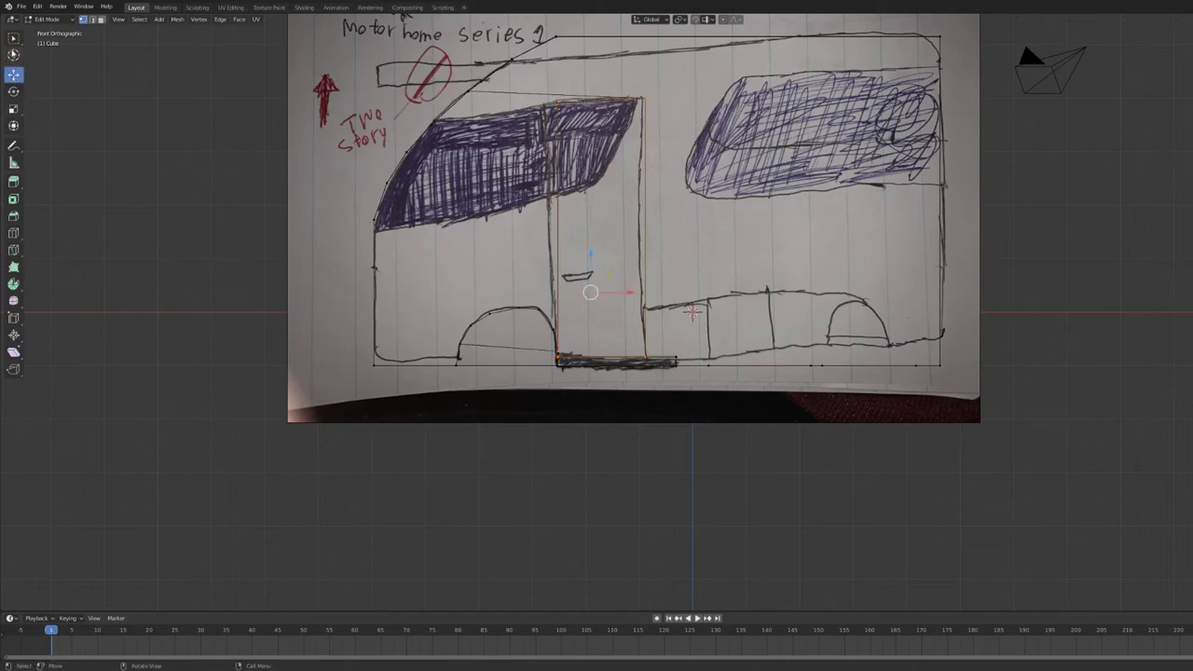
{"action": "key", "text": "e"}
{"action": "key", "text": "Escape"}
{"action": "middle_click_drag", "start_coordinate": [404, 16], "coordinate": [78, 9]}
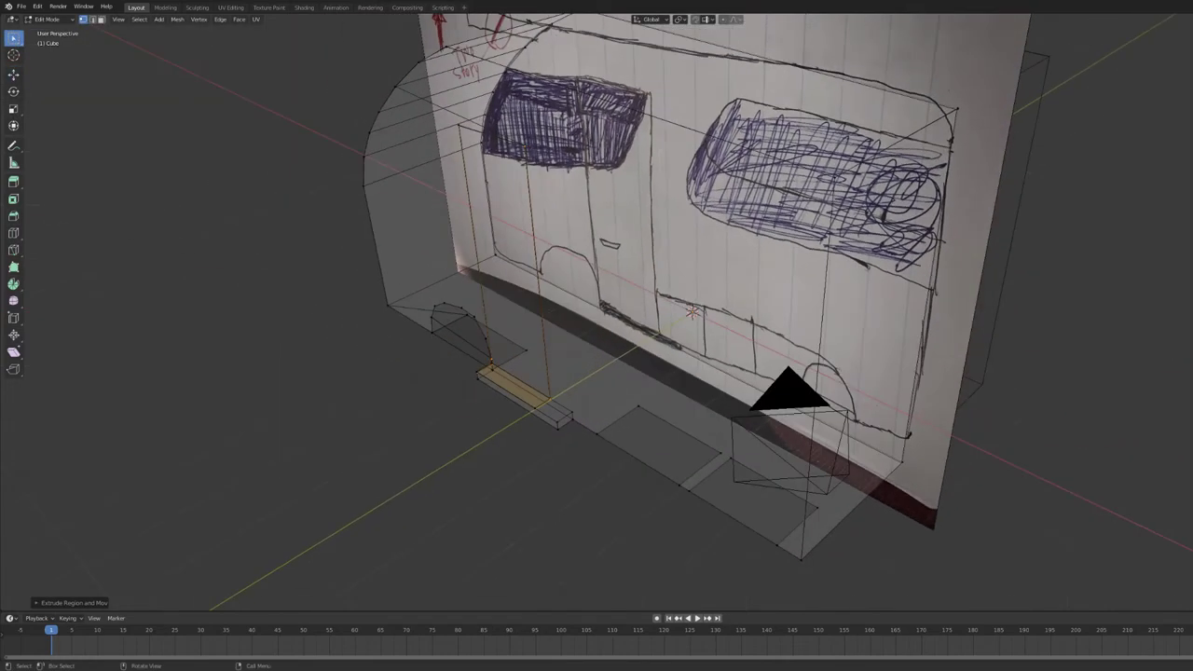
{"action": "left_click", "coordinate": [37, 6]}
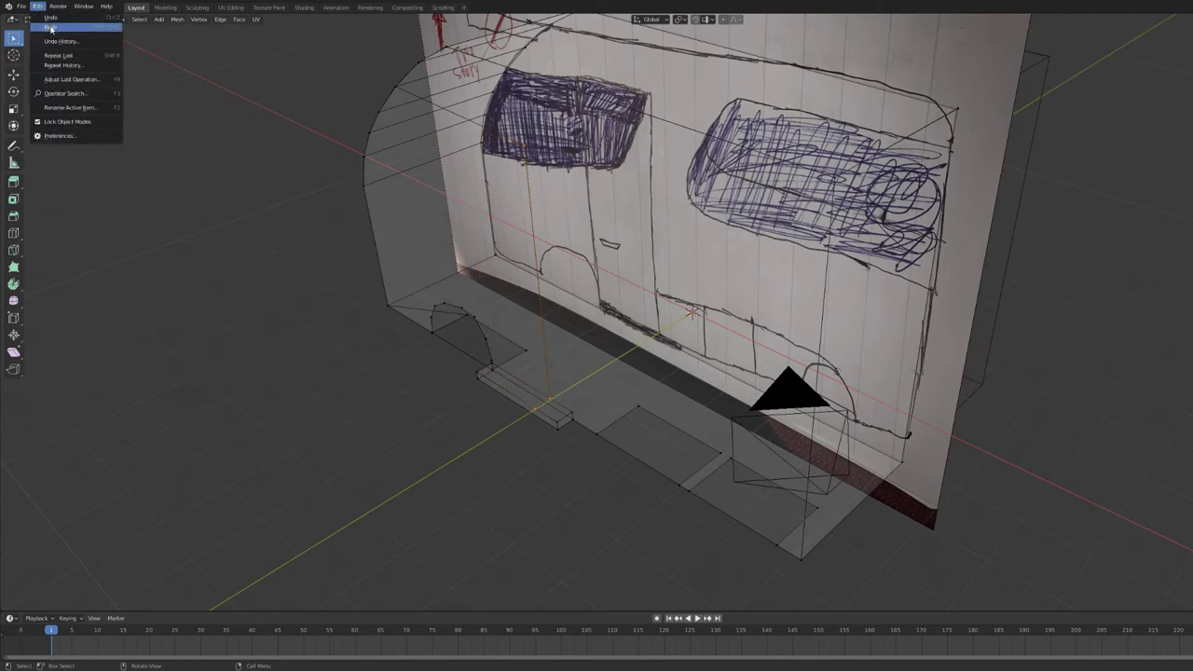
{"action": "left_click", "coordinate": [52, 25]}
{"action": "key", "text": "alt+z"}
{"action": "key", "text": "e"}
{"action": "left_click", "coordinate": [486, 211]}
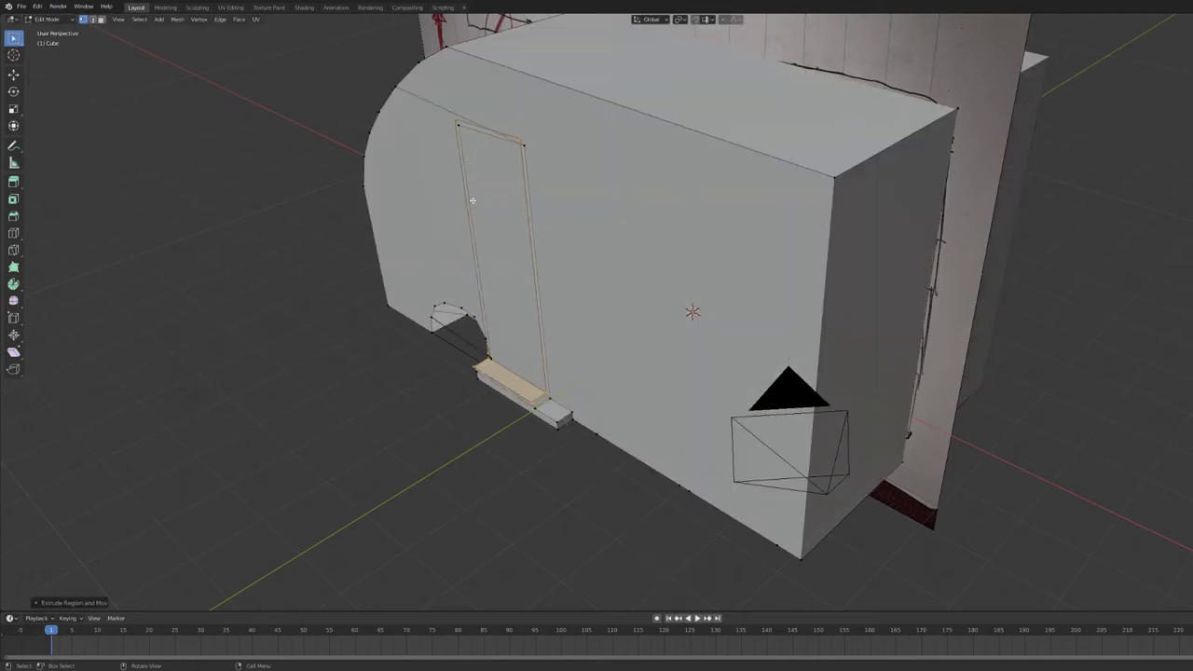
Tidy the door selection by undoing a stray edge pick and deselecting the step face
{"action": "left_click", "coordinate": [14, 74]}
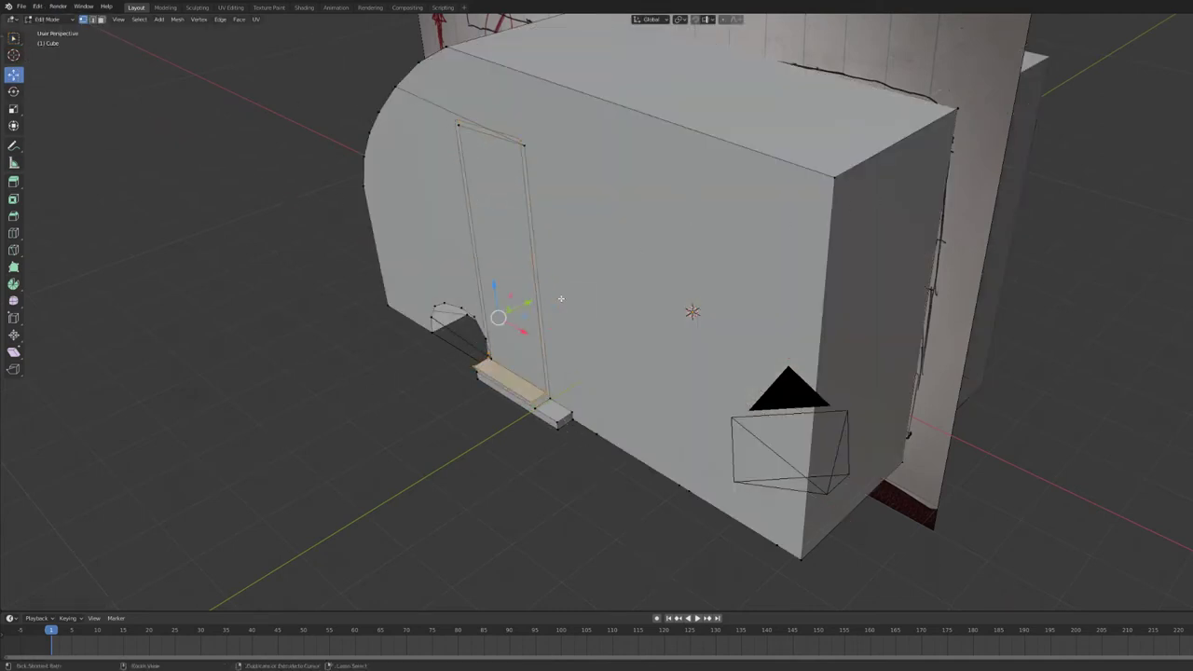
{"action": "left_click", "coordinate": [560, 298]}
{"action": "left_click", "coordinate": [37, 7]}
{"action": "left_click", "coordinate": [58, 25]}
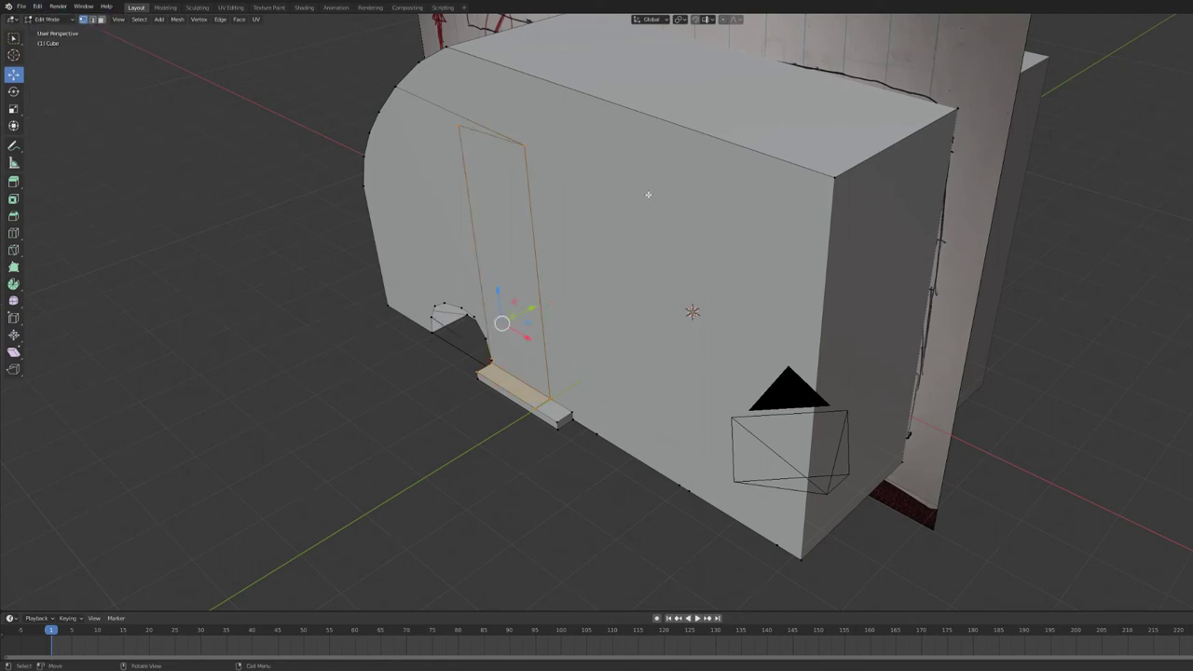
{"action": "middle_click_drag", "start_coordinate": [584, 245], "coordinate": [583, 245]}
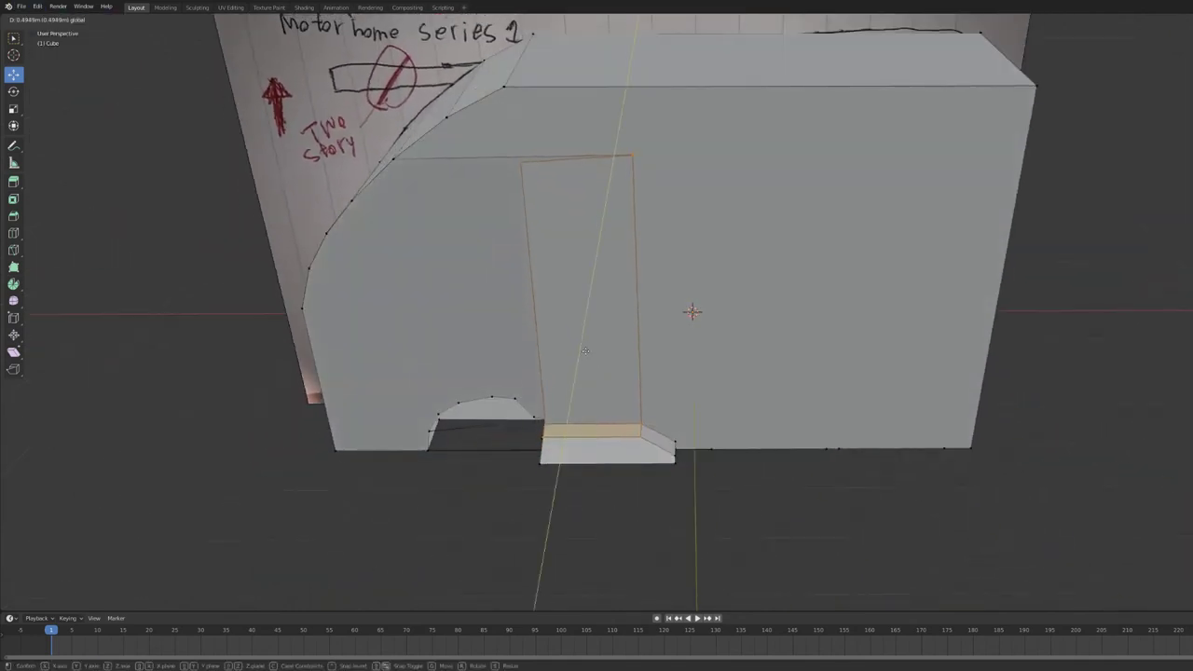
{"action": "key", "text": "alt+z"}
{"action": "key", "text": "alt+z"}
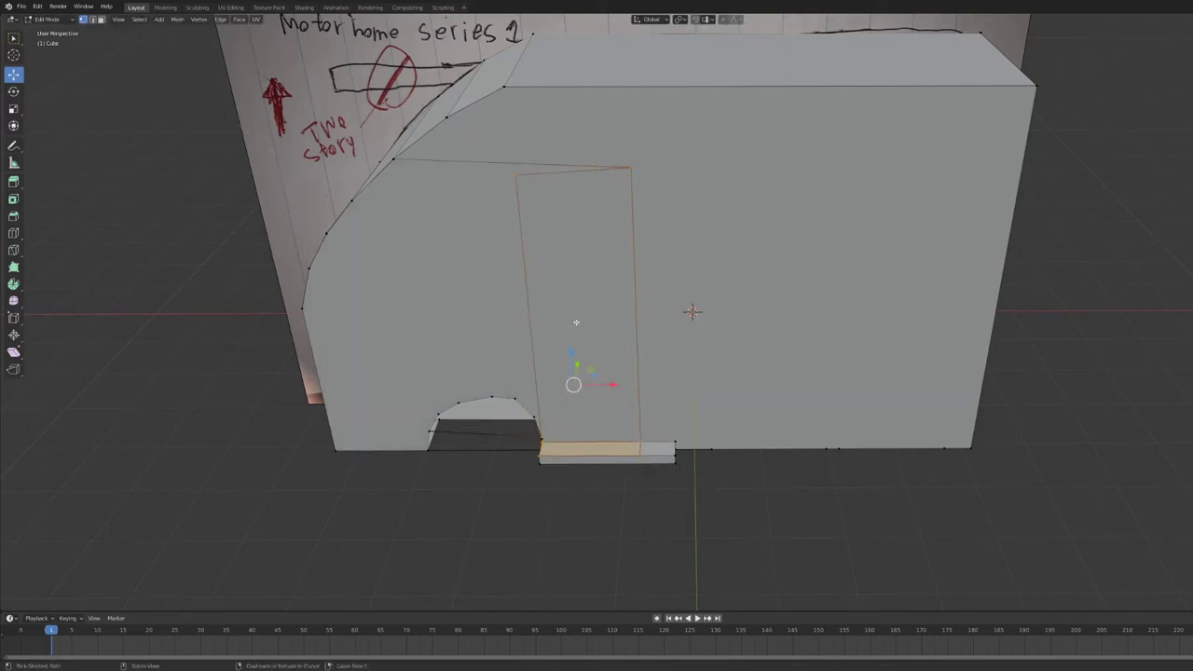
{"action": "left_click", "coordinate": [555, 447], "text": "shift"}
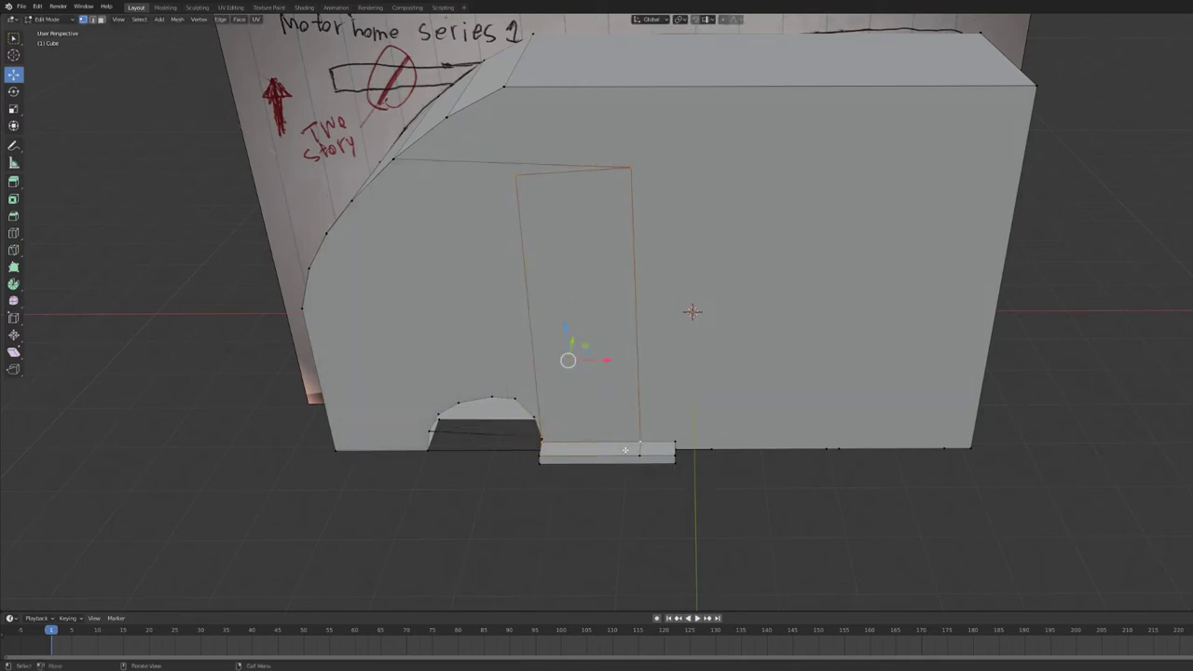
Reselect the door's bottom-left corner, then fill the door outline and extrude it into the wall
{"action": "middle_click_drag", "start_coordinate": [567, 354], "coordinate": [687, 443]}
{"action": "left_click", "coordinate": [682, 444], "text": "shift"}
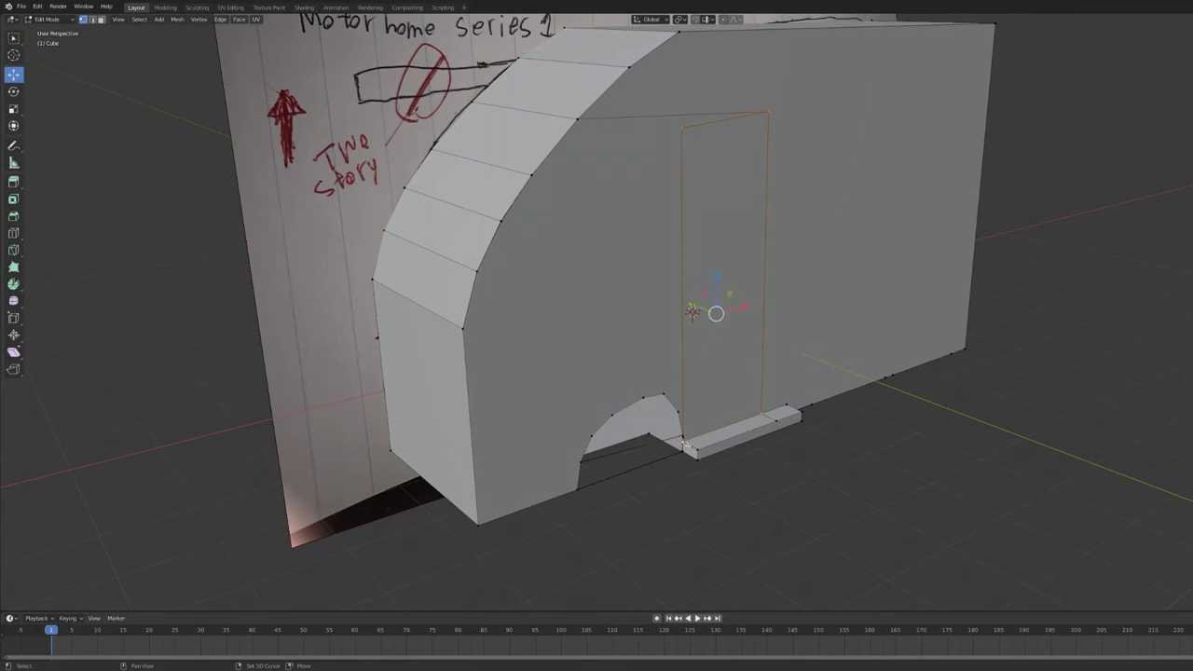
{"action": "left_click", "coordinate": [684, 444], "text": "shift"}
{"action": "left_click", "coordinate": [685, 446], "text": "shift"}
{"action": "left_click", "coordinate": [684, 442], "text": "shift"}
{"action": "left_click", "coordinate": [684, 441], "text": "shift"}
{"action": "left_click", "coordinate": [684, 441], "text": "shift"}
{"action": "key", "text": "f"}
{"action": "key", "text": "e"}
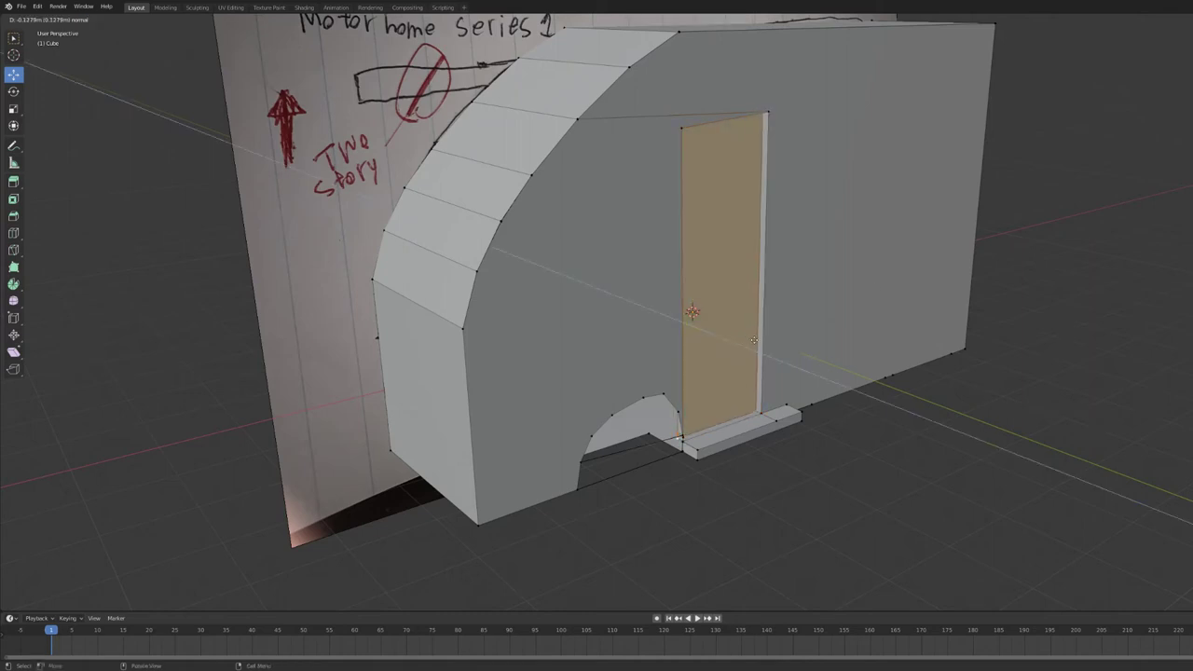
{"action": "left_click", "coordinate": [682, 438]}
{"action": "middle_click_drag", "start_coordinate": [692, 311], "coordinate": [983, 129]}
In front orthographic view, knife-cut the windshield outline along the sketched window shape
{"action": "middle_click_drag", "start_coordinate": [692, 311], "coordinate": [993, 184]}
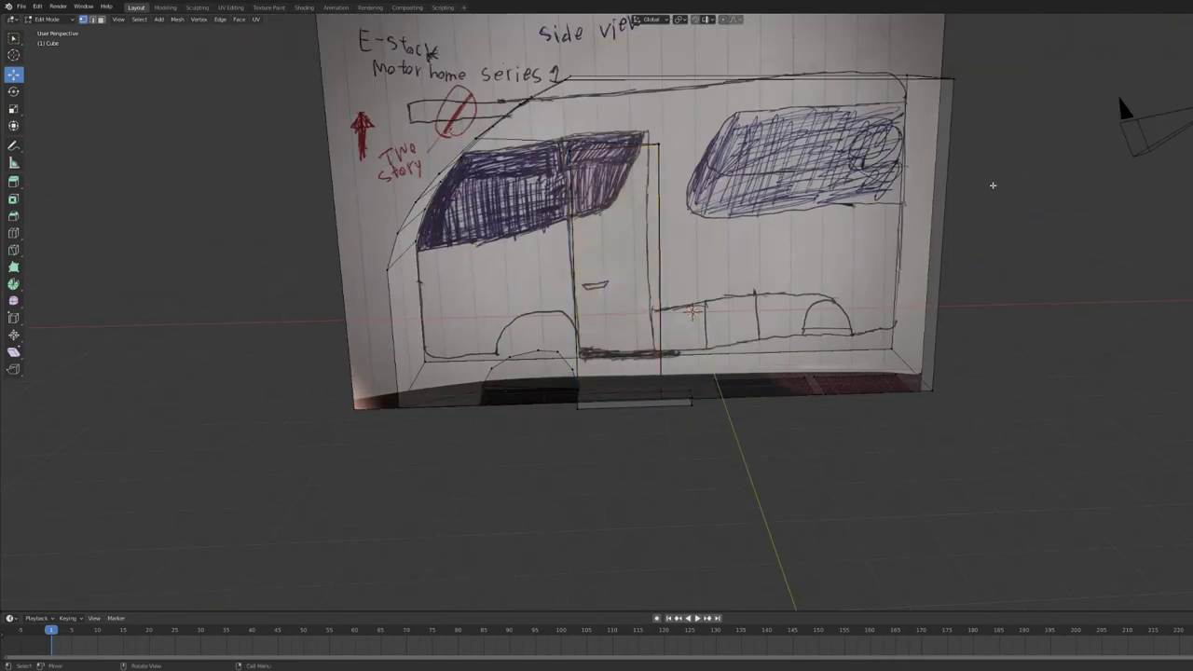
{"action": "key", "text": "KP_1"}
{"action": "left_click", "coordinate": [13, 250]}
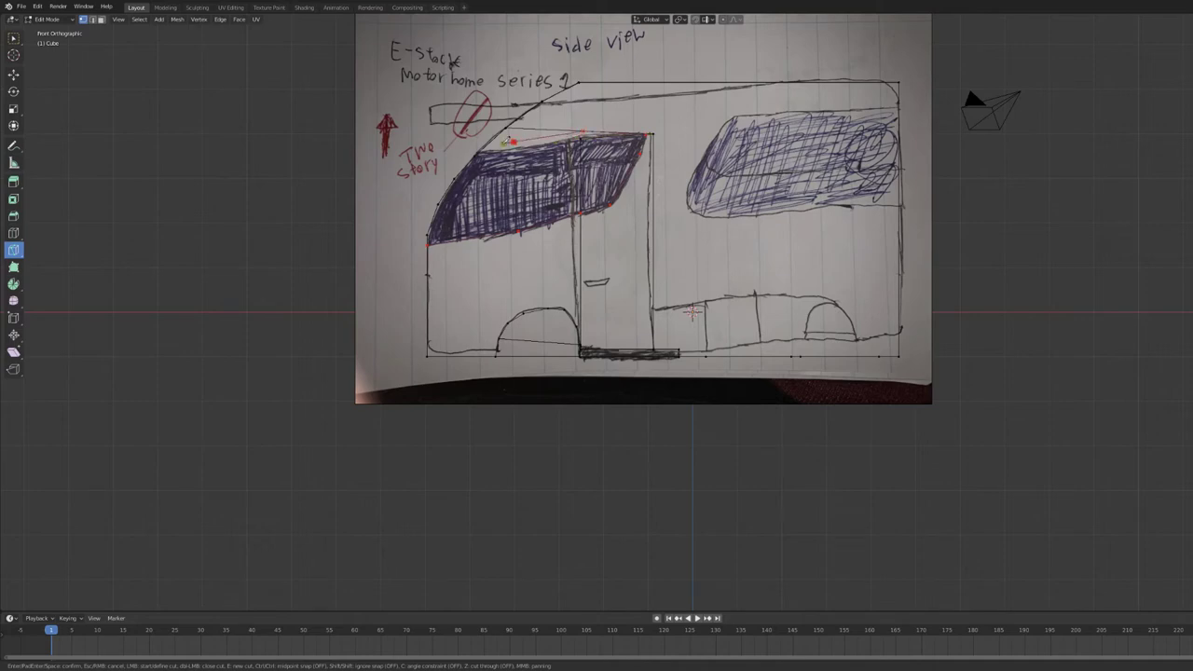
{"action": "key", "text": "Return"}
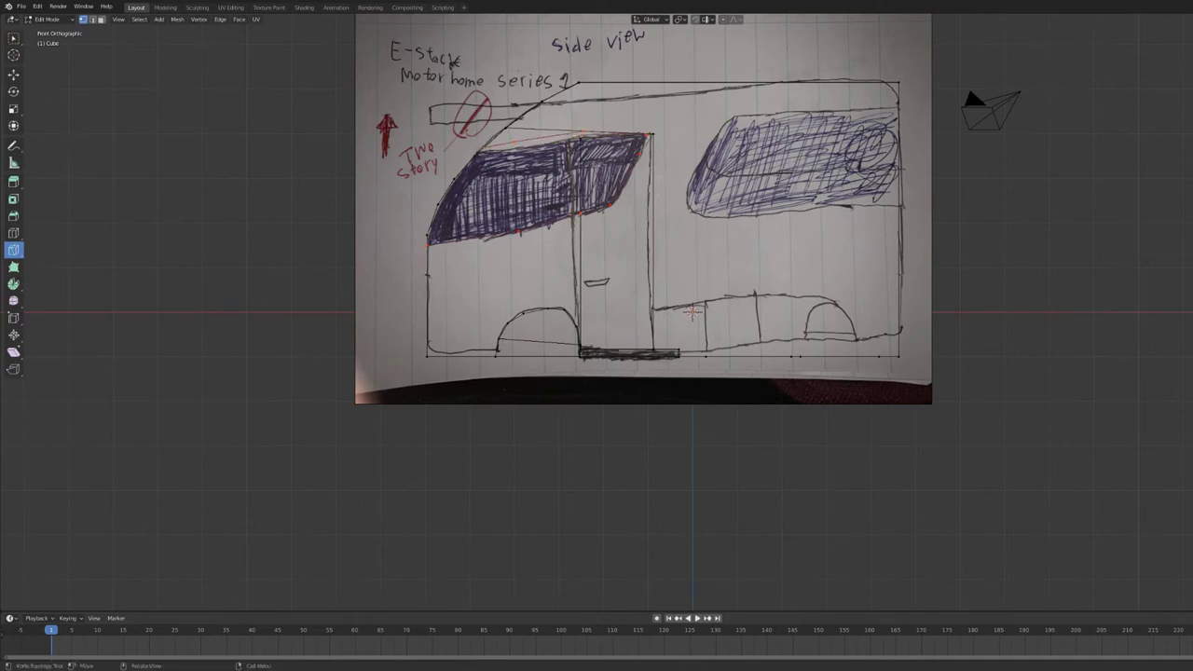
{"action": "middle_click_drag", "start_coordinate": [692, 313], "coordinate": [692, 313]}
{"action": "key", "text": "ctrl+KP_3"}
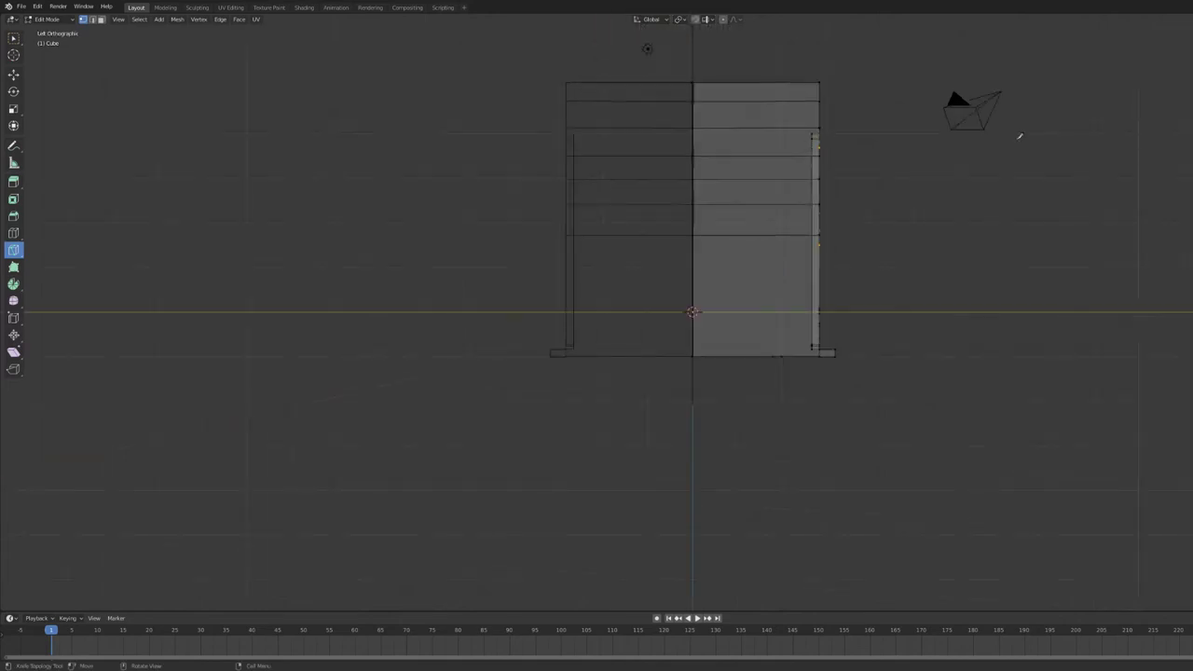
Knife two horizontal lines across the curved front nose, matching the windshield's top and bottom edges
{"action": "mouse_move", "coordinate": [1019, 137]}
{"action": "middle_mouse_down"}
{"action": "mouse_move", "coordinate": [1033, 87]}
{"action": "mouse_move", "coordinate": [1109, 79]}
{"action": "middle_mouse_up"}
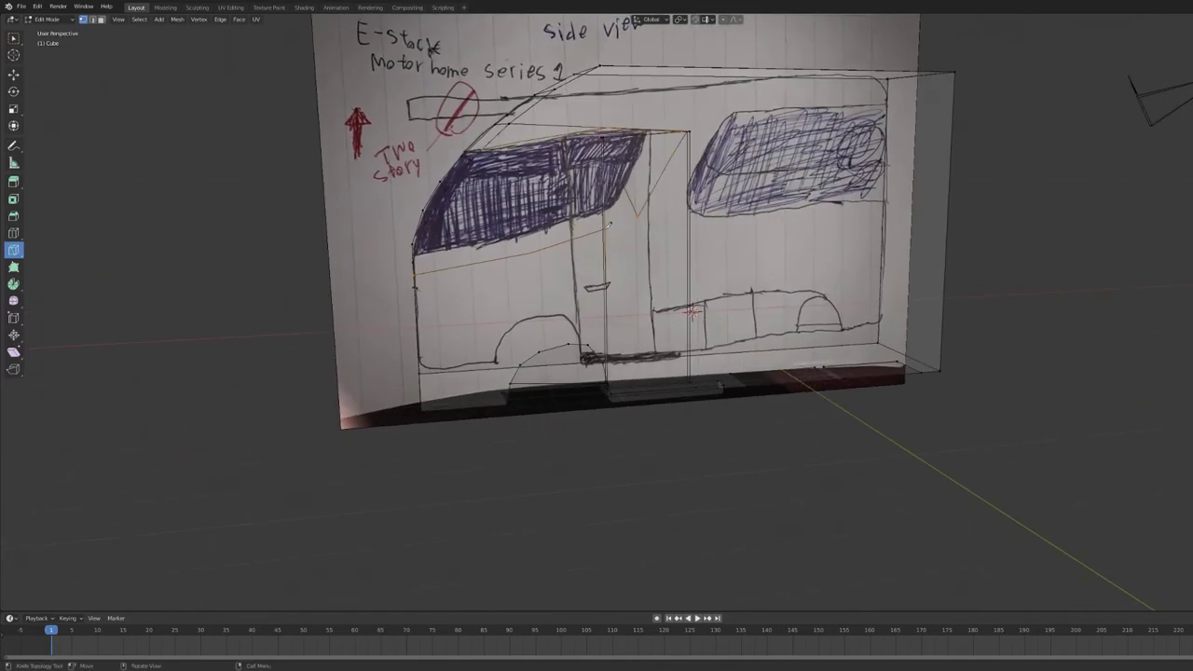
{"action": "key", "text": "alt+z"}
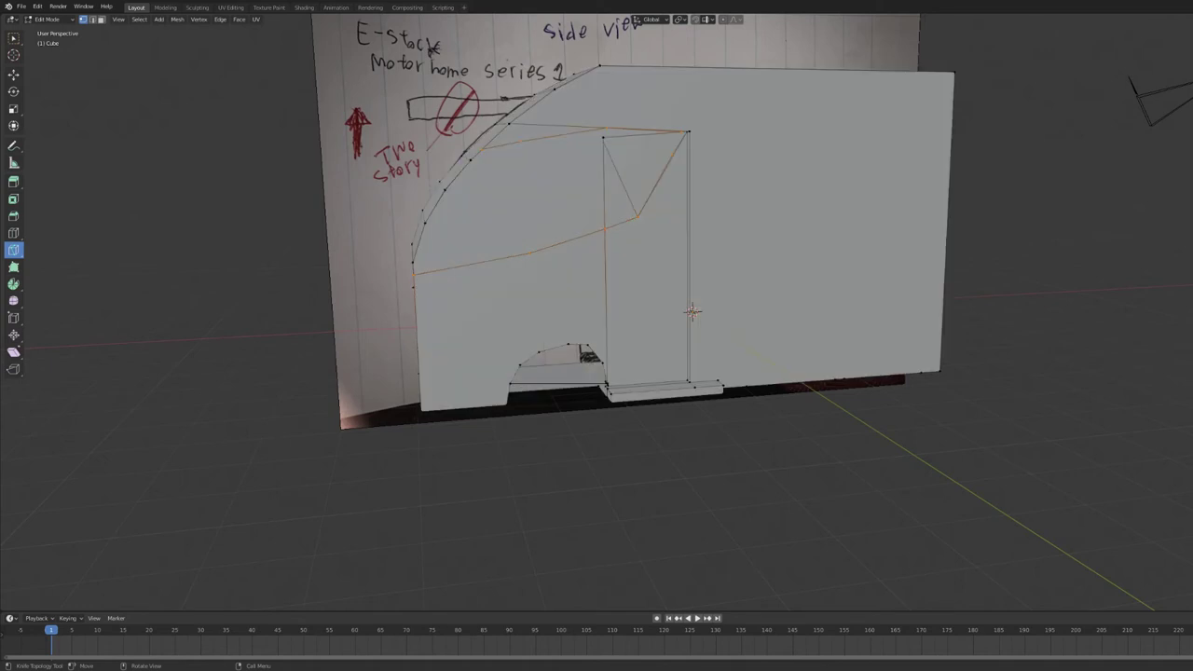
{"action": "middle_click_drag", "start_coordinate": [692, 311], "coordinate": [691, 311]}
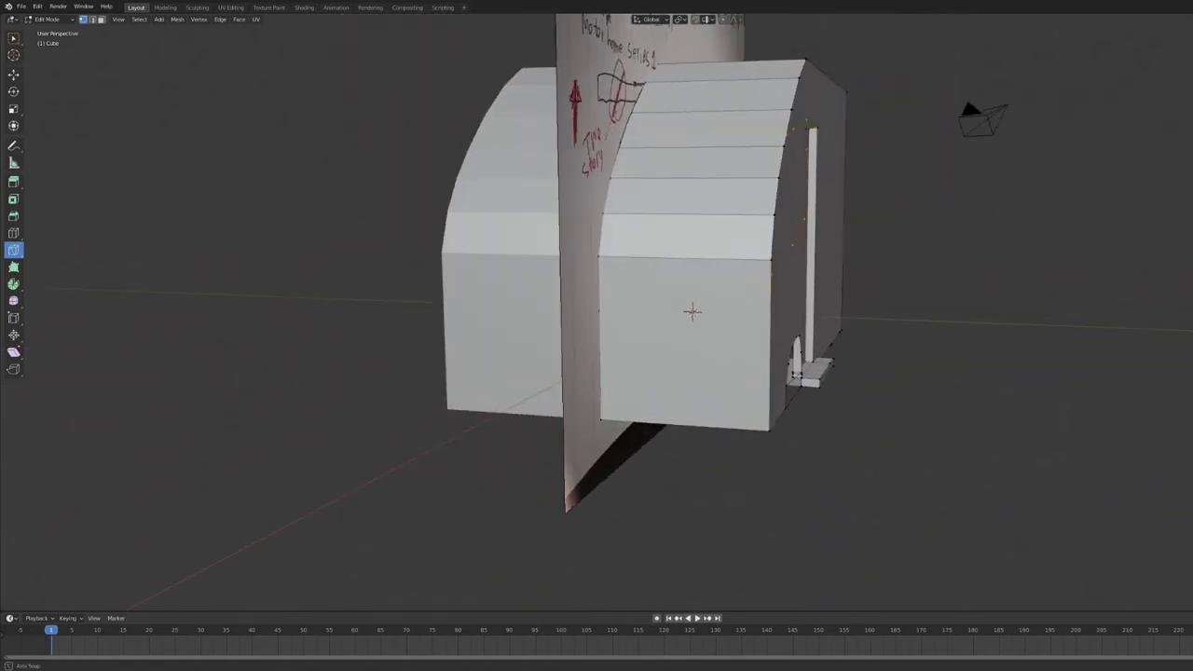
{"action": "middle_click_drag", "start_coordinate": [911, 120], "coordinate": [911, 120], "text": "alt"}
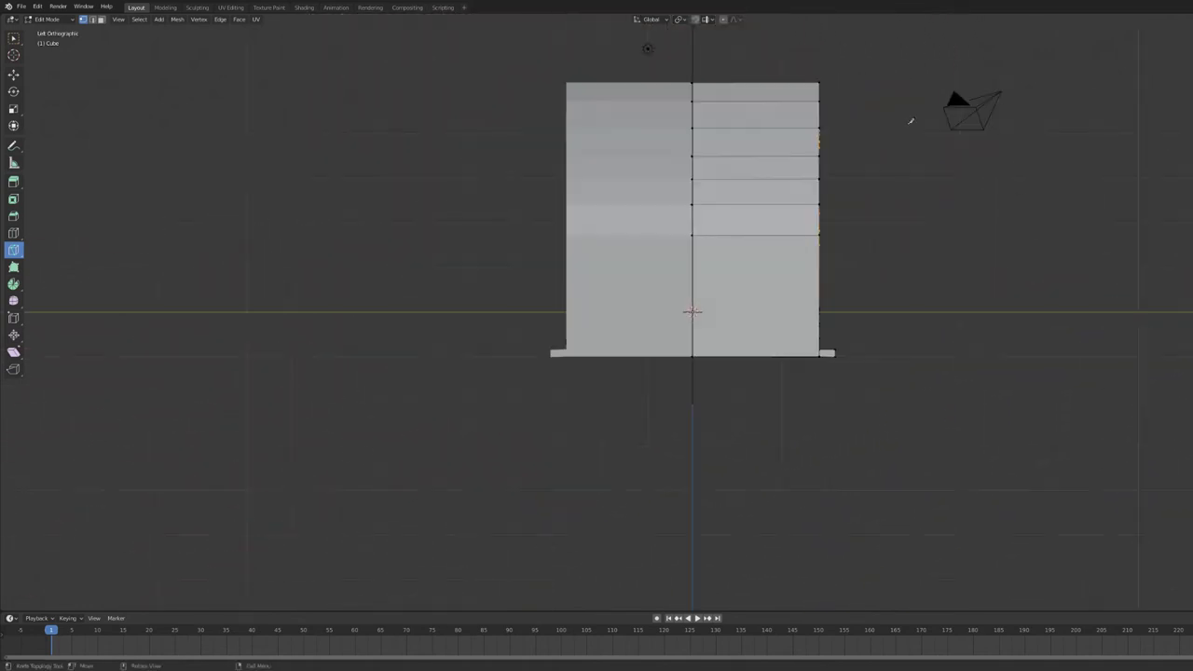
{"action": "left_click", "coordinate": [819, 145]}
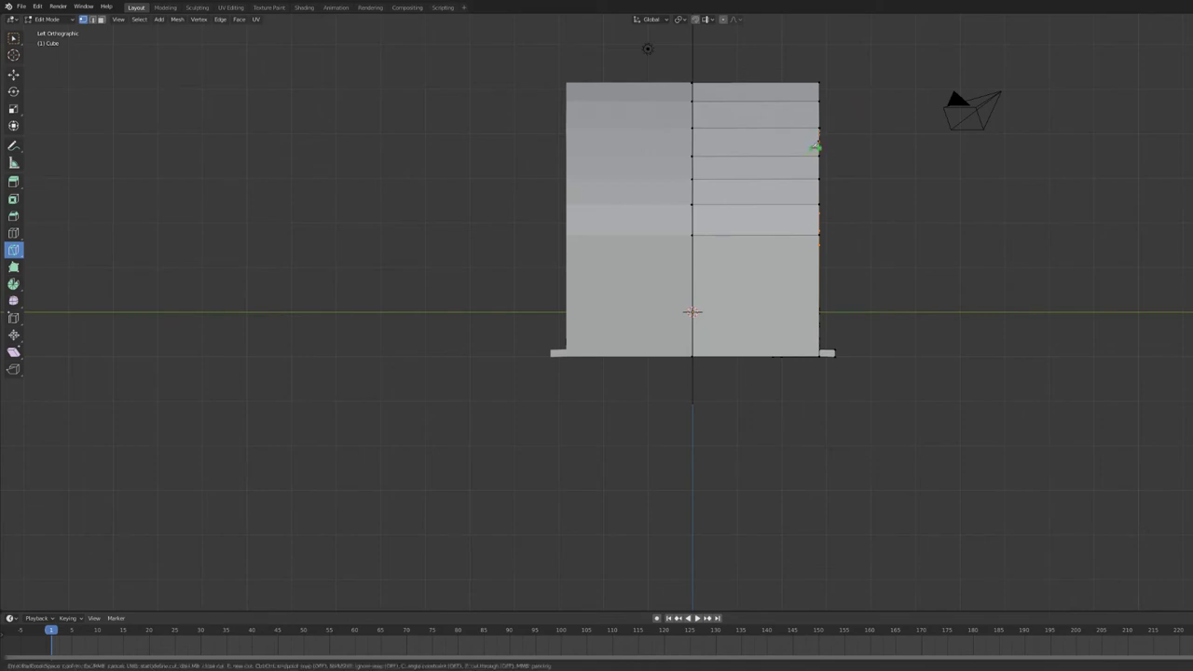
{"action": "left_click", "coordinate": [694, 145]}
{"action": "key", "text": "Return"}
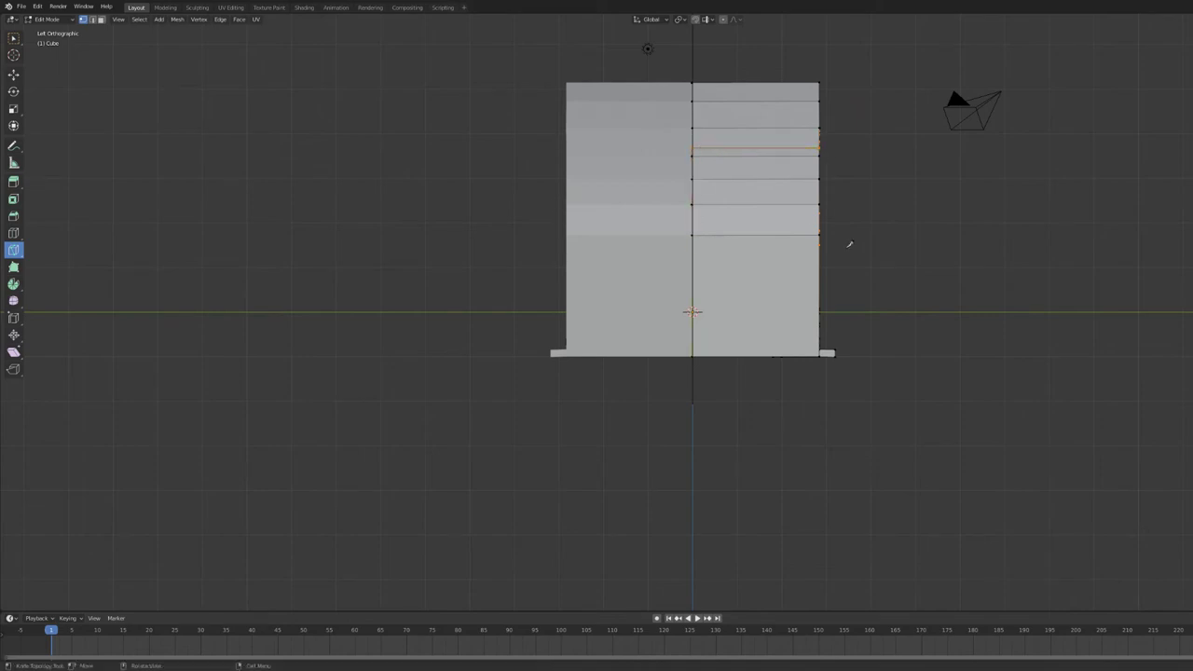
{"action": "left_click", "coordinate": [820, 245]}
{"action": "left_click", "coordinate": [694, 244]}
{"action": "key", "text": "Return"}
{"action": "middle_click_drag", "start_coordinate": [695, 146], "coordinate": [1050, 83]}
{"action": "left_click", "coordinate": [13, 81]}
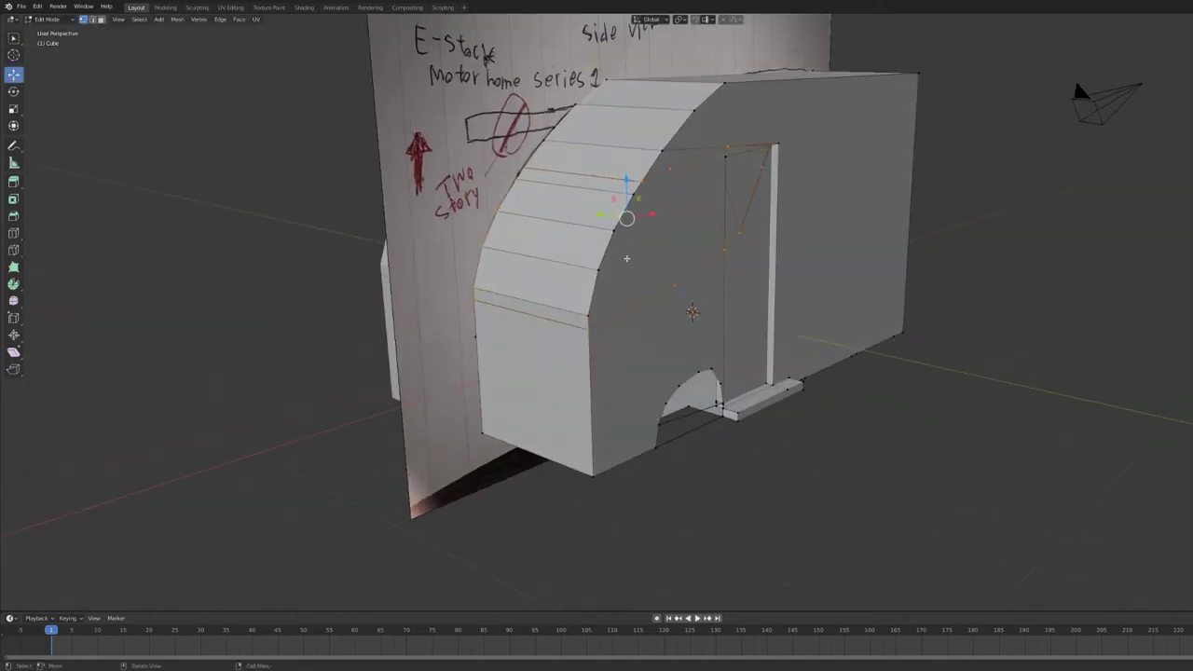
Circle-select the strip of front faces between the two windshield cuts
{"action": "key", "text": "c"}
{"action": "left_click", "coordinate": [601, 296]}
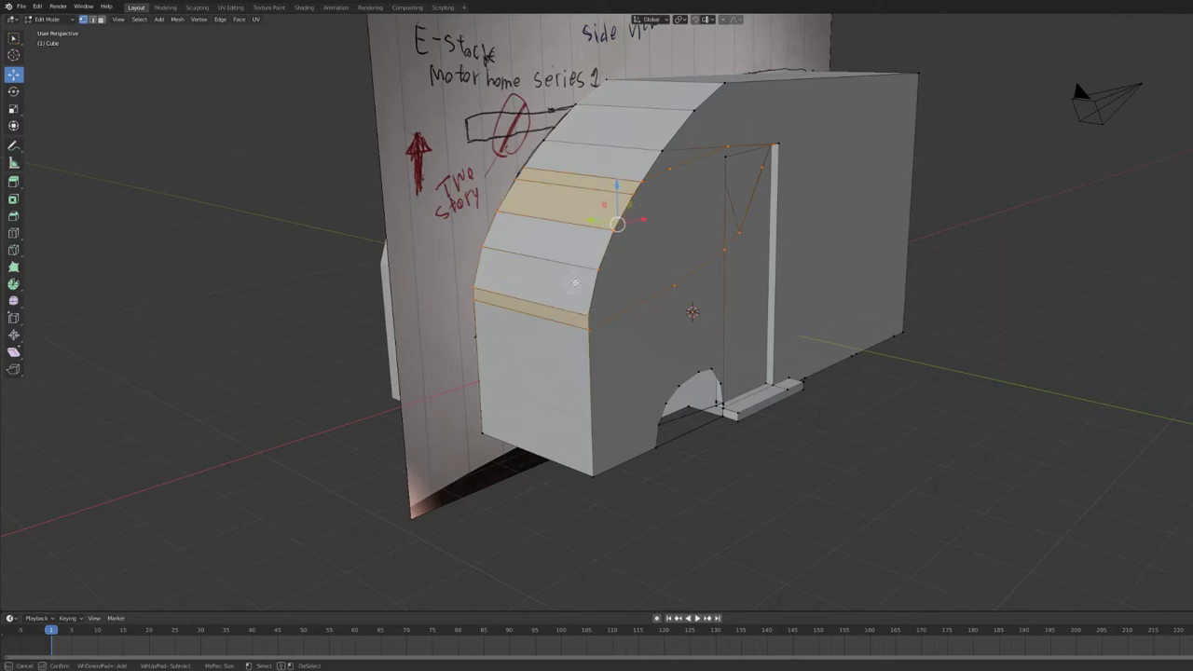
{"action": "key", "text": "Escape"}
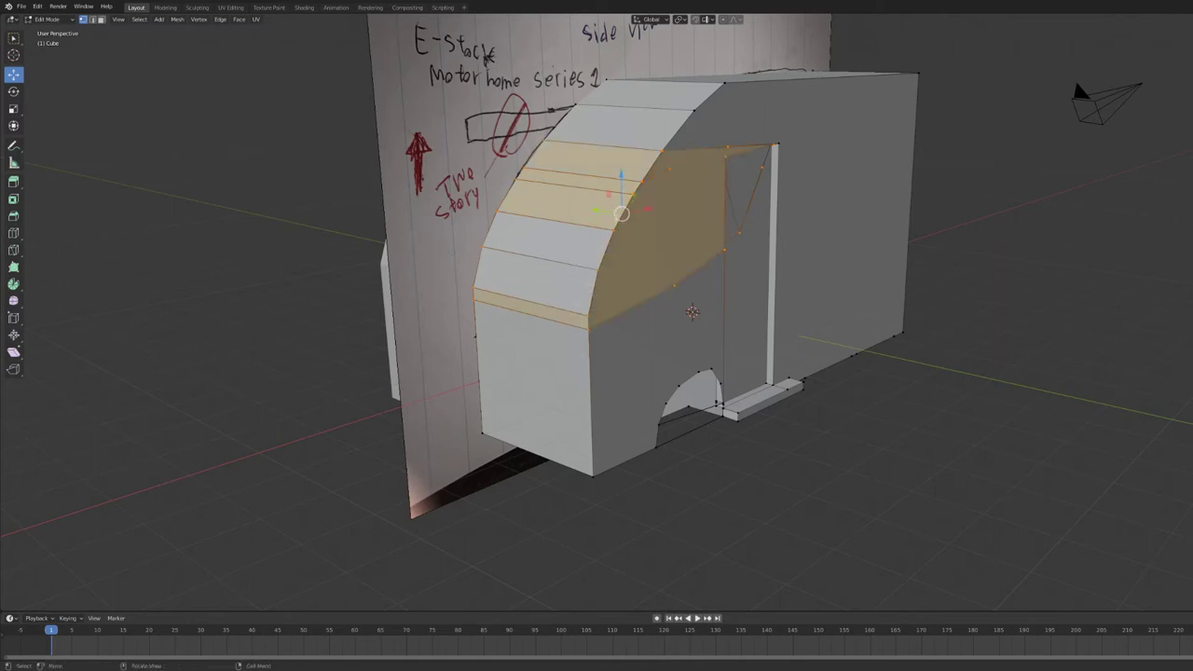
{"action": "mouse_move", "coordinate": [590, 293]}
{"action": "middle_mouse_down"}
{"action": "mouse_move", "coordinate": [638, 35]}
{"action": "mouse_move", "coordinate": [616, 242]}
{"action": "mouse_move", "coordinate": [559, 298]}
{"action": "middle_mouse_up"}
{"action": "left_click", "coordinate": [519, 356]}
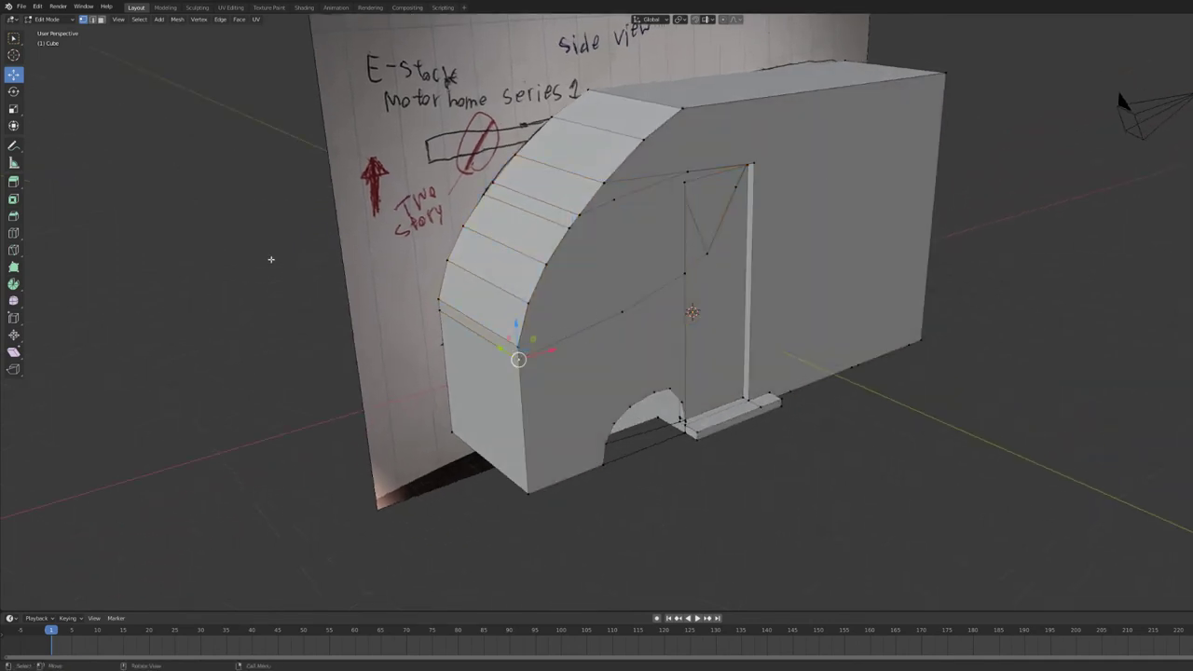
{"action": "key", "text": "c"}
{"action": "right_click", "coordinate": [567, 235]}
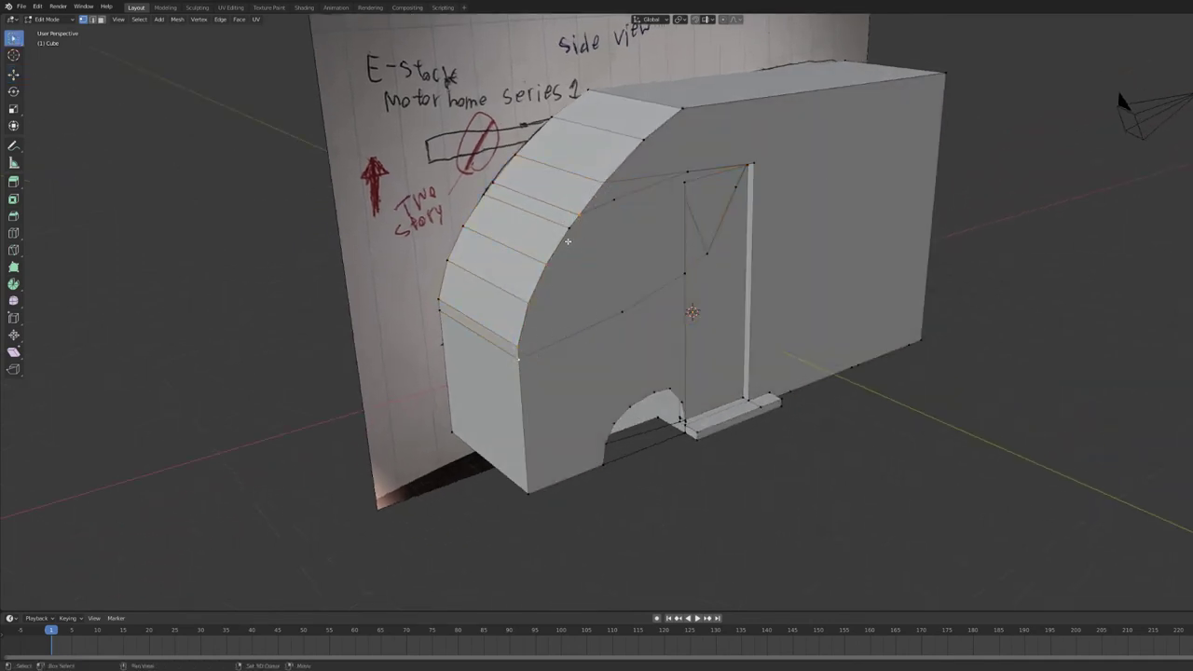
Add the side windshield faces to the circle selection, checking the front faces from several angles
{"action": "key", "text": "c"}
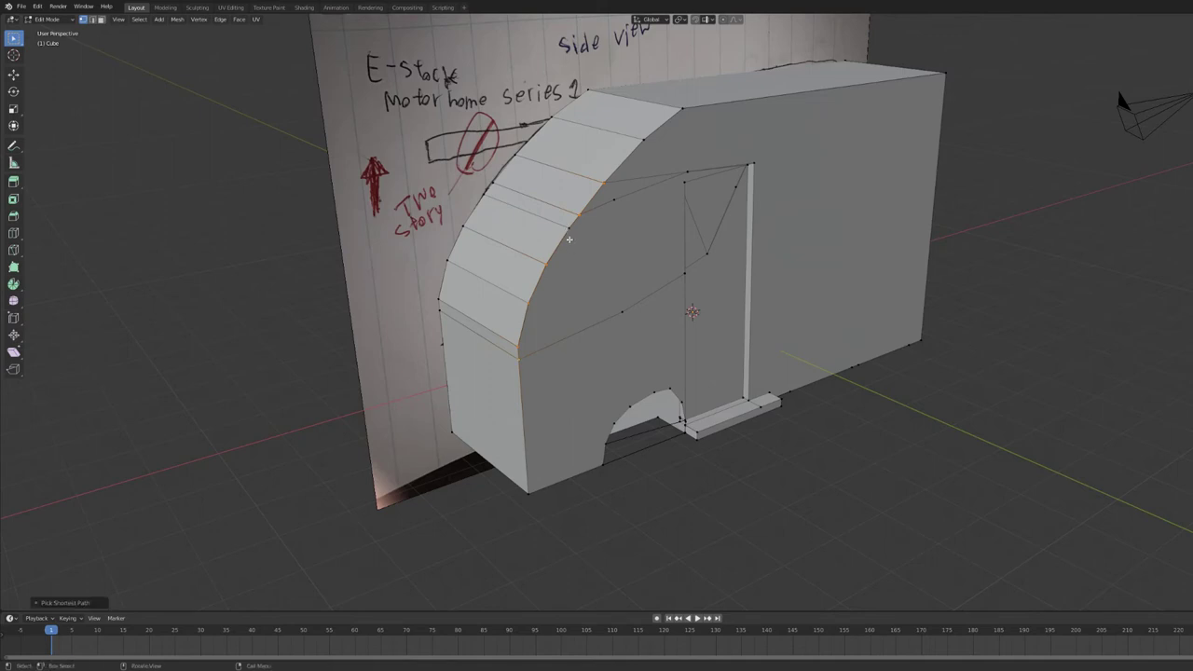
{"action": "left_click_drag", "start_coordinate": [632, 183], "coordinate": [743, 177]}
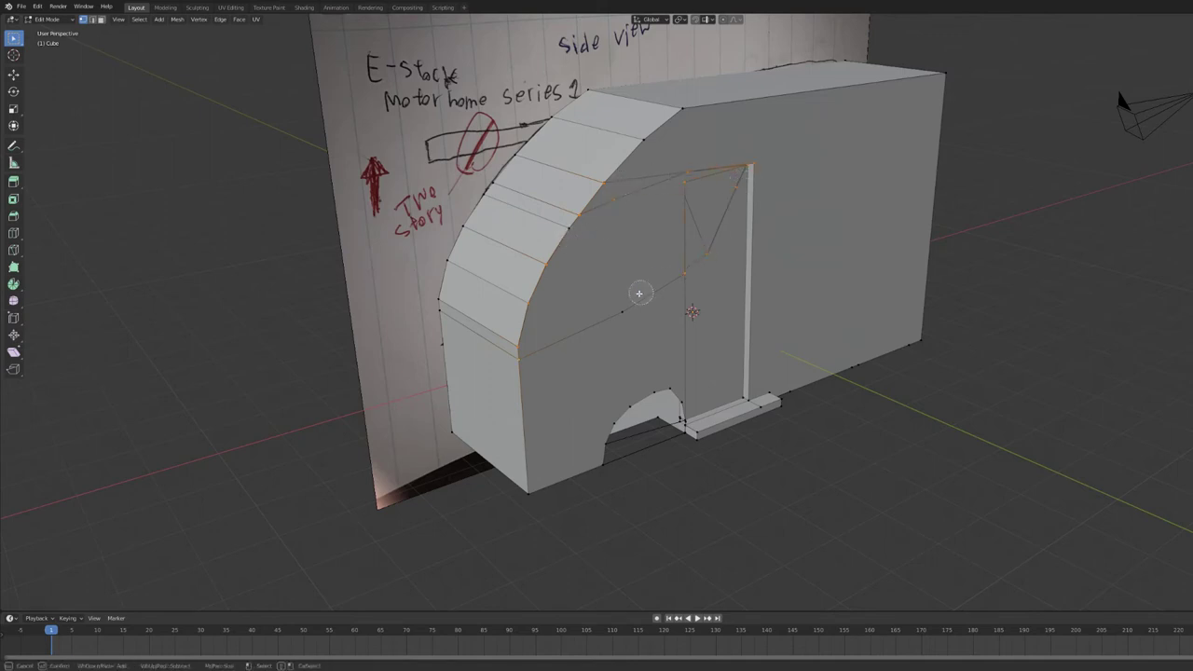
{"action": "left_click_drag", "start_coordinate": [642, 292], "coordinate": [690, 270]}
{"action": "right_click", "coordinate": [690, 270]}
{"action": "middle_click_drag", "start_coordinate": [690, 271], "coordinate": [658, 212]}
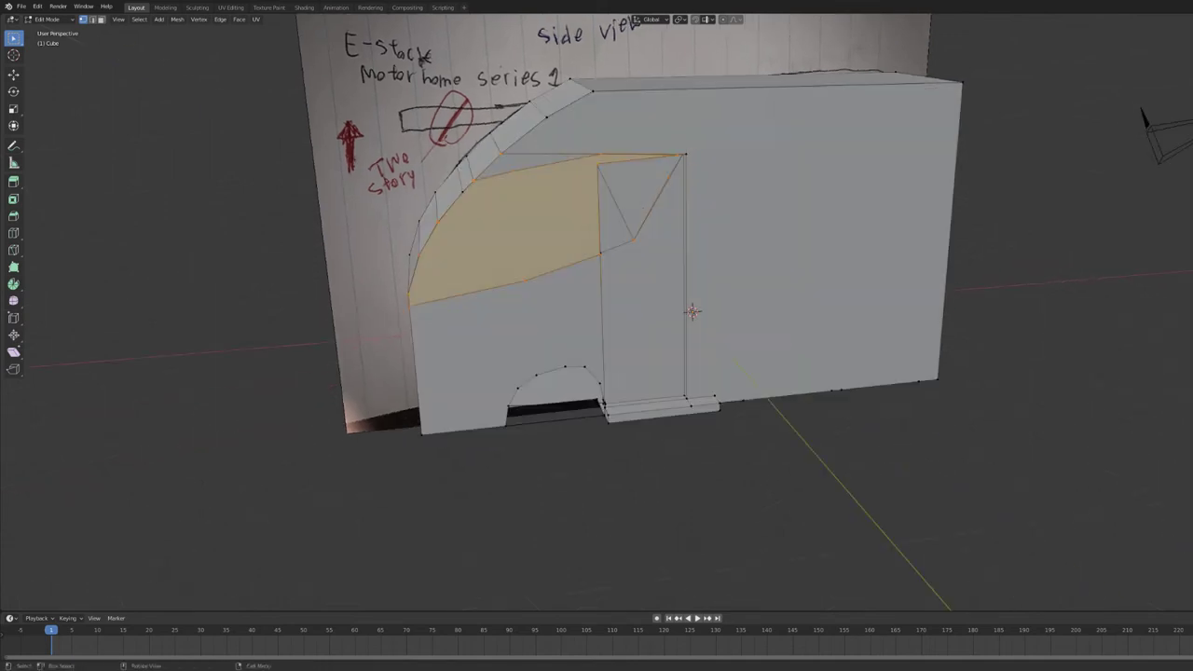
{"action": "middle_click_drag", "start_coordinate": [658, 280], "coordinate": [597, 261]}
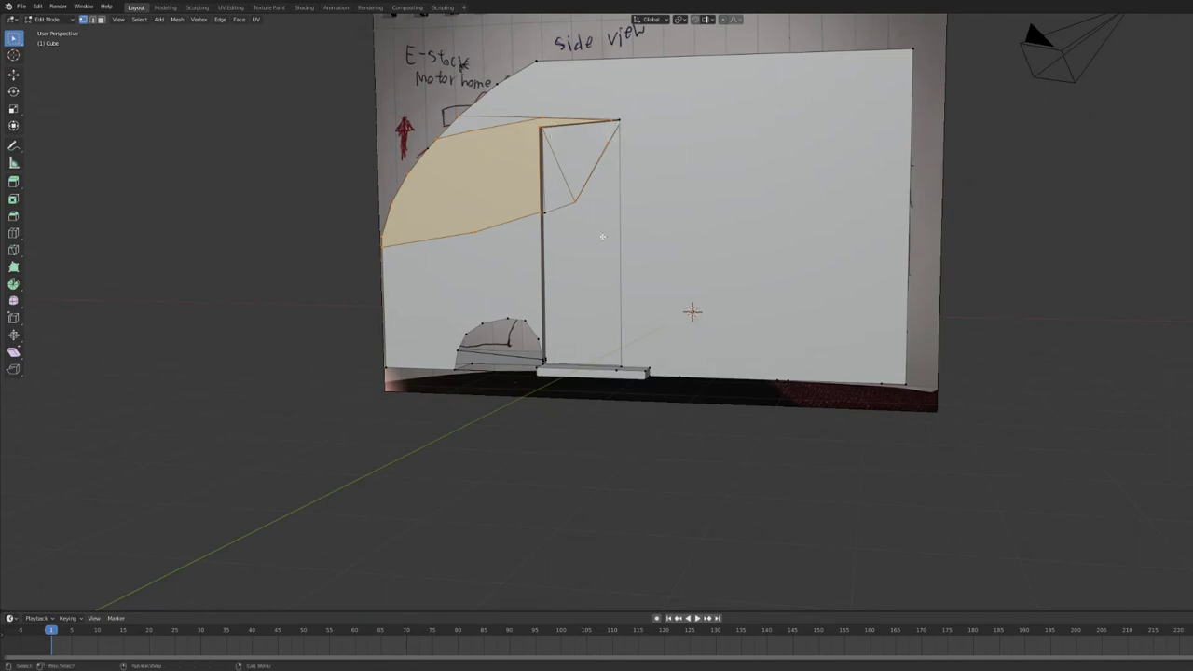
{"action": "key", "text": "c"}
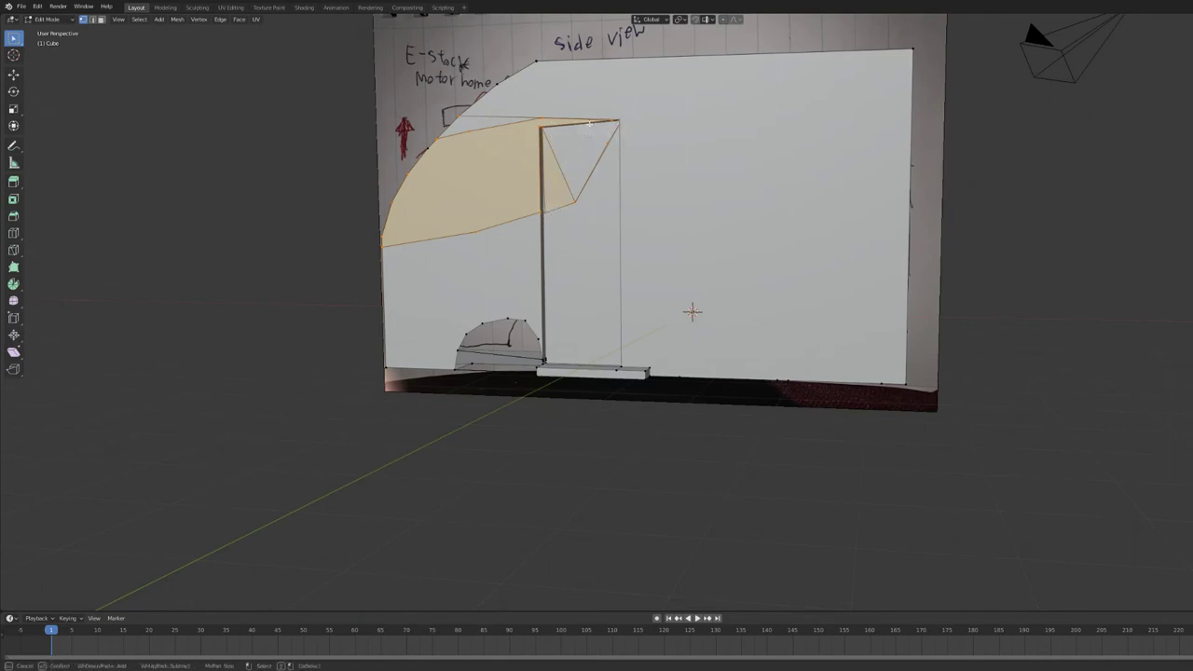
{"action": "right_click", "coordinate": [586, 169]}
{"action": "middle_click_drag", "start_coordinate": [585, 170], "coordinate": [560, 186]}
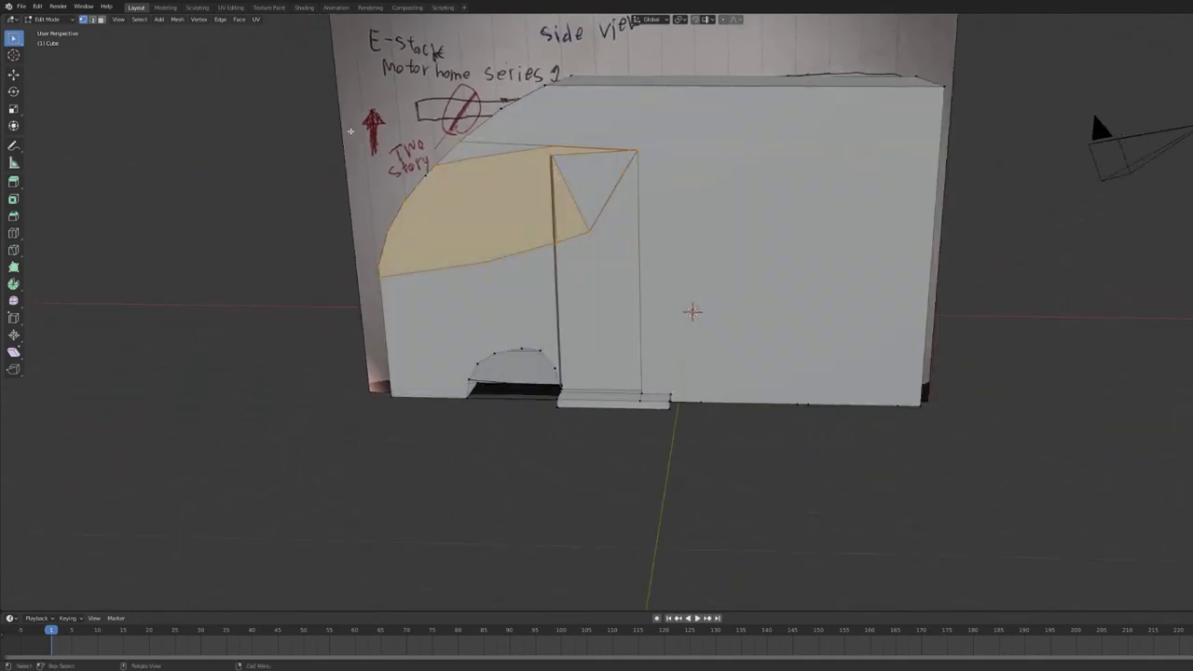
{"action": "key", "text": "KP_1"}
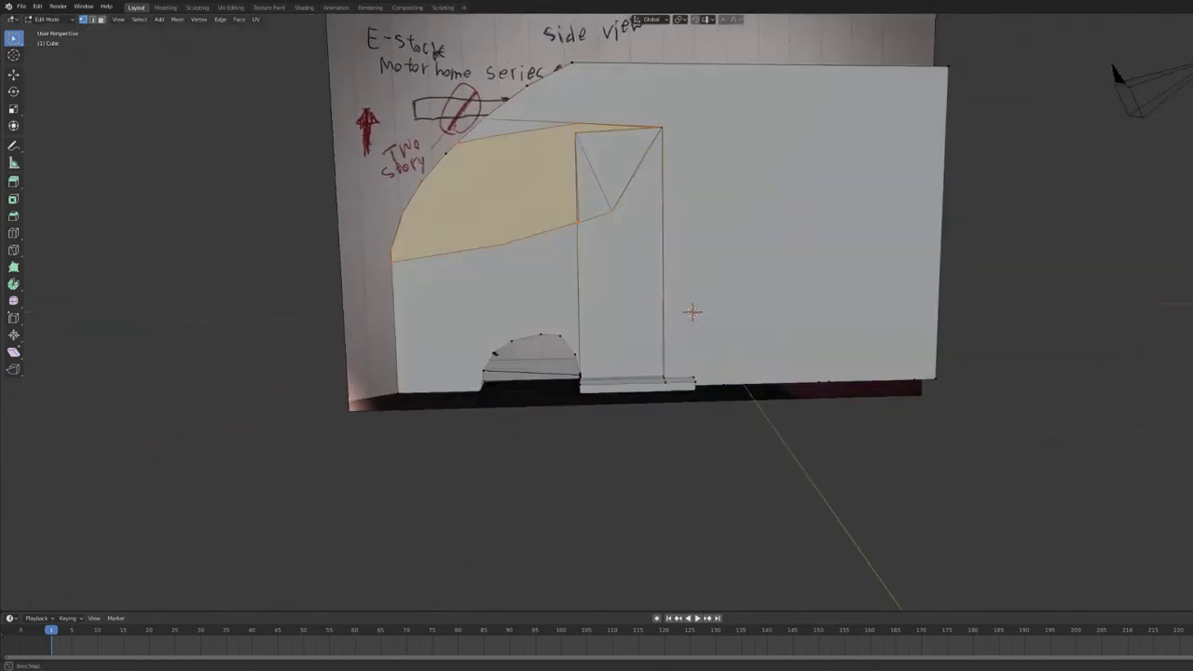
{"action": "middle_click_drag", "start_coordinate": [597, 132], "coordinate": [556, 132]}
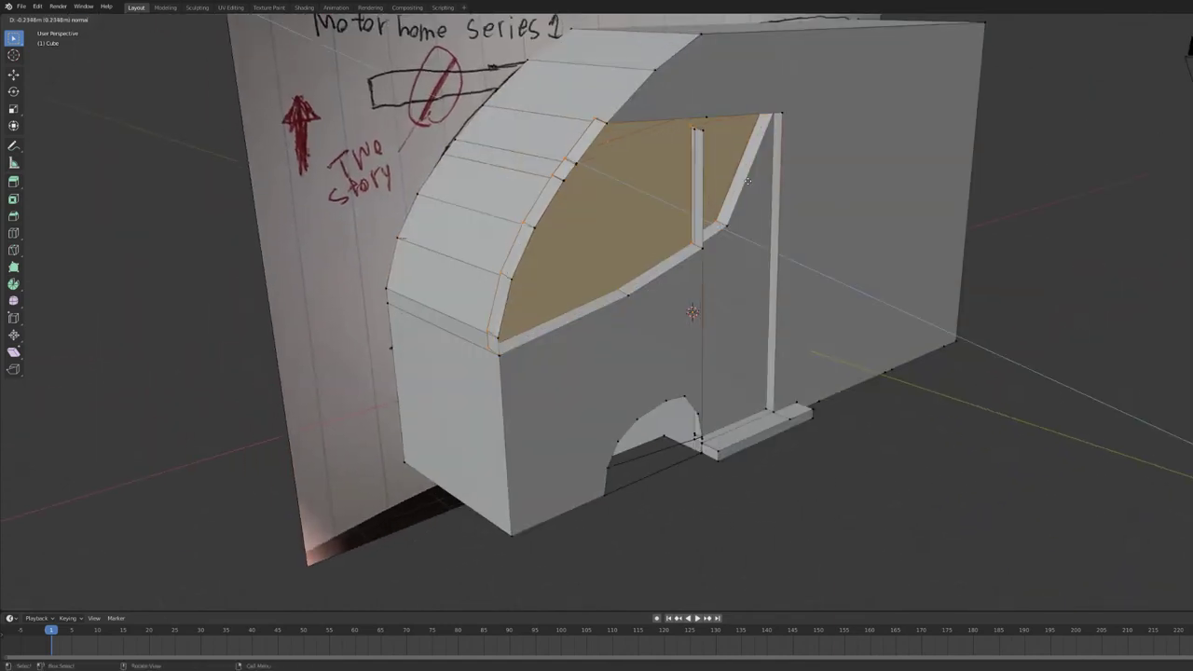
Inset the selected windshield faces to leave a thin rim, then delete the inner faces
{"action": "right_click", "coordinate": [722, 256]}
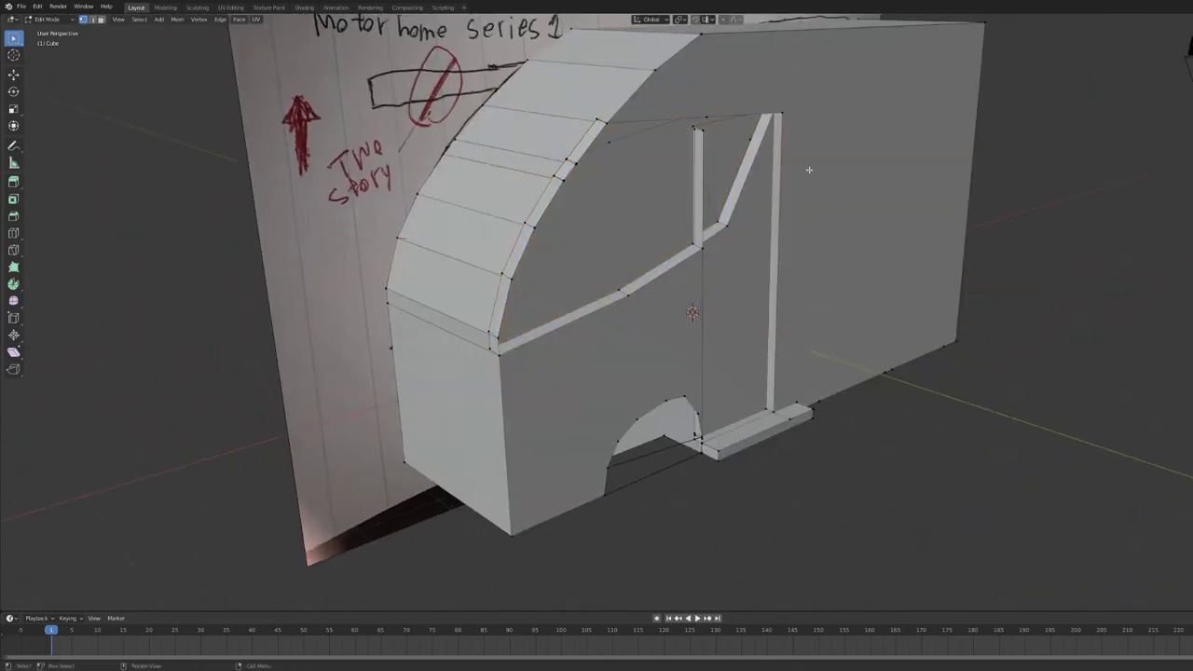
{"action": "key", "text": "i"}
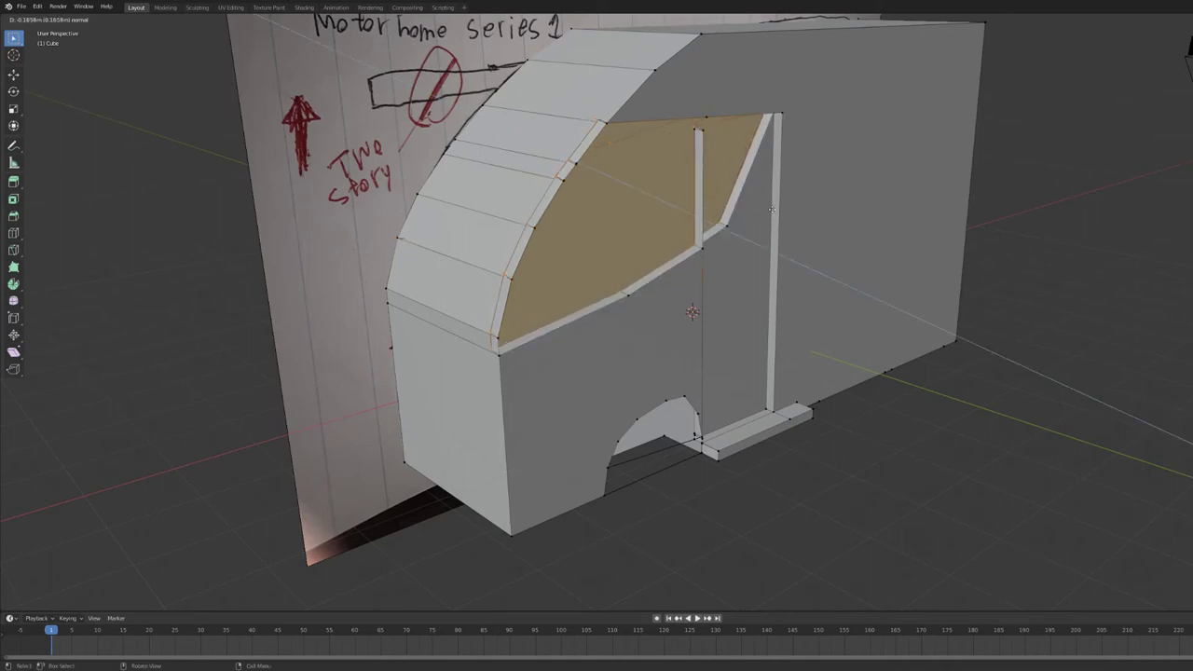
{"action": "left_click", "coordinate": [697, 135]}
{"action": "key", "text": "x"}
{"action": "key", "text": "f"}
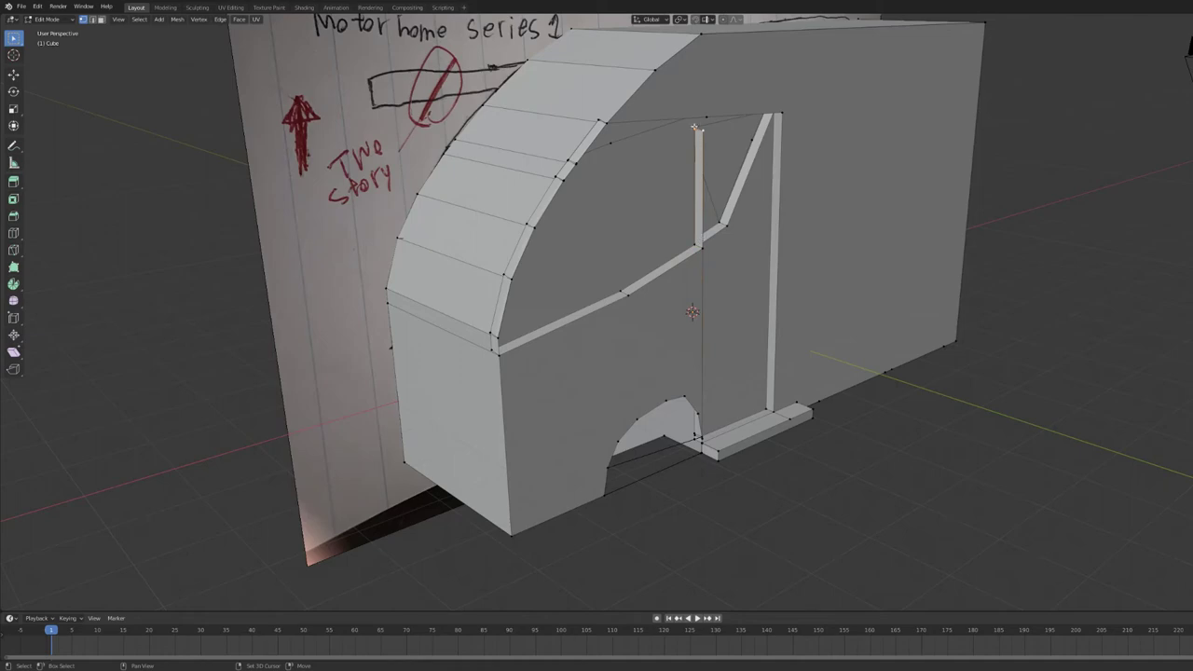
{"action": "mouse_move", "coordinate": [709, 280]}
{"action": "middle_mouse_down"}
{"action": "mouse_move", "coordinate": [753, 252]}
{"action": "mouse_move", "coordinate": [495, 235]}
{"action": "middle_mouse_up"}
{"action": "mouse_move", "coordinate": [779, 198]}
{"action": "middle_mouse_down"}
{"action": "mouse_move", "coordinate": [510, 188]}
{"action": "mouse_move", "coordinate": [509, 98]}
{"action": "mouse_move", "coordinate": [667, 211]}
{"action": "middle_mouse_up"}
Try extruding a windshield frame edge, then undo it and remove the stray piece
{"action": "key", "text": "e"}
{"action": "left_click", "coordinate": [668, 211]}
{"action": "key", "text": "g"}
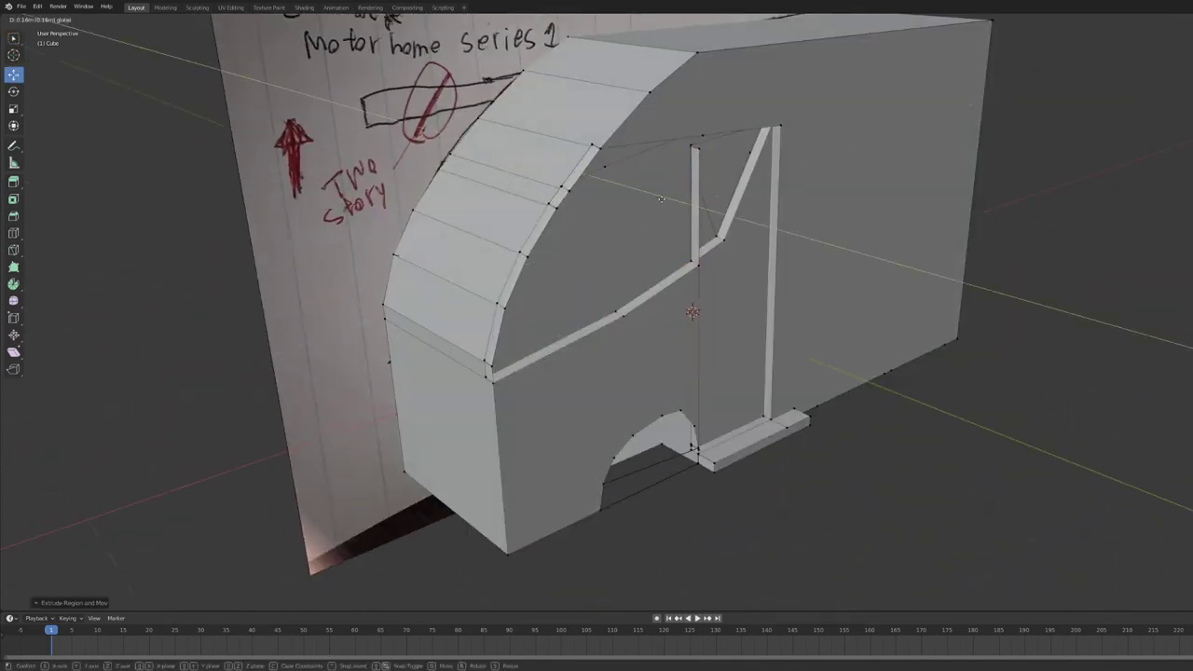
{"action": "left_click", "coordinate": [661, 198]}
{"action": "left_click", "coordinate": [655, 212]}
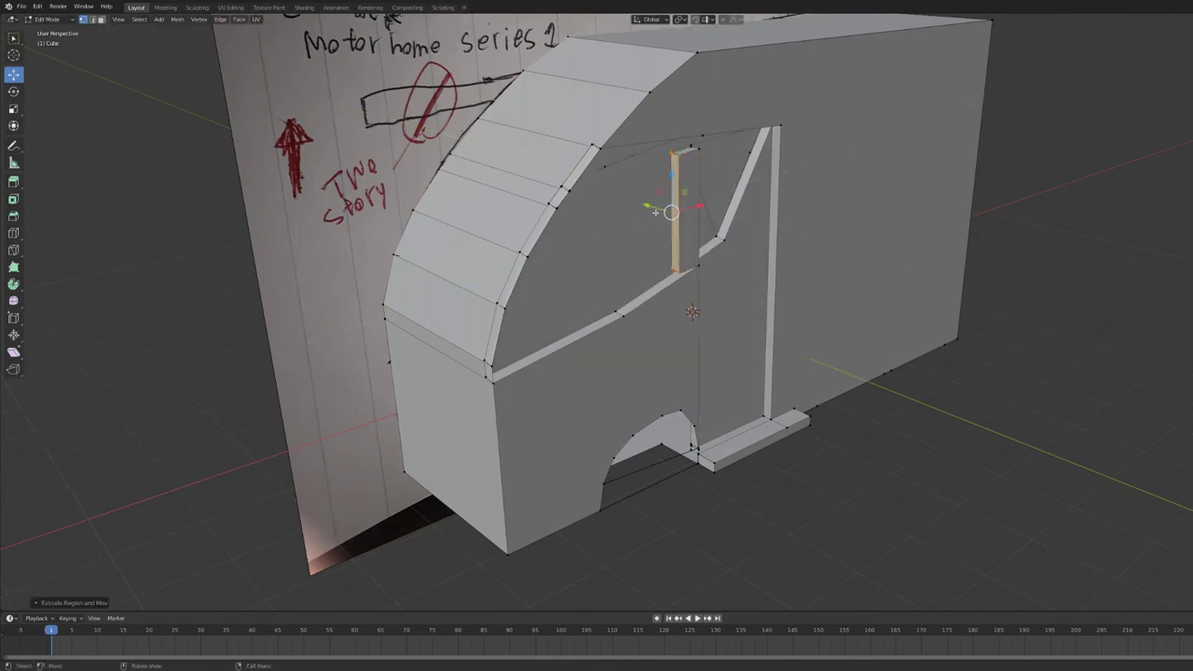
{"action": "key", "text": "ctrl+z"}
{"action": "key", "text": "x"}
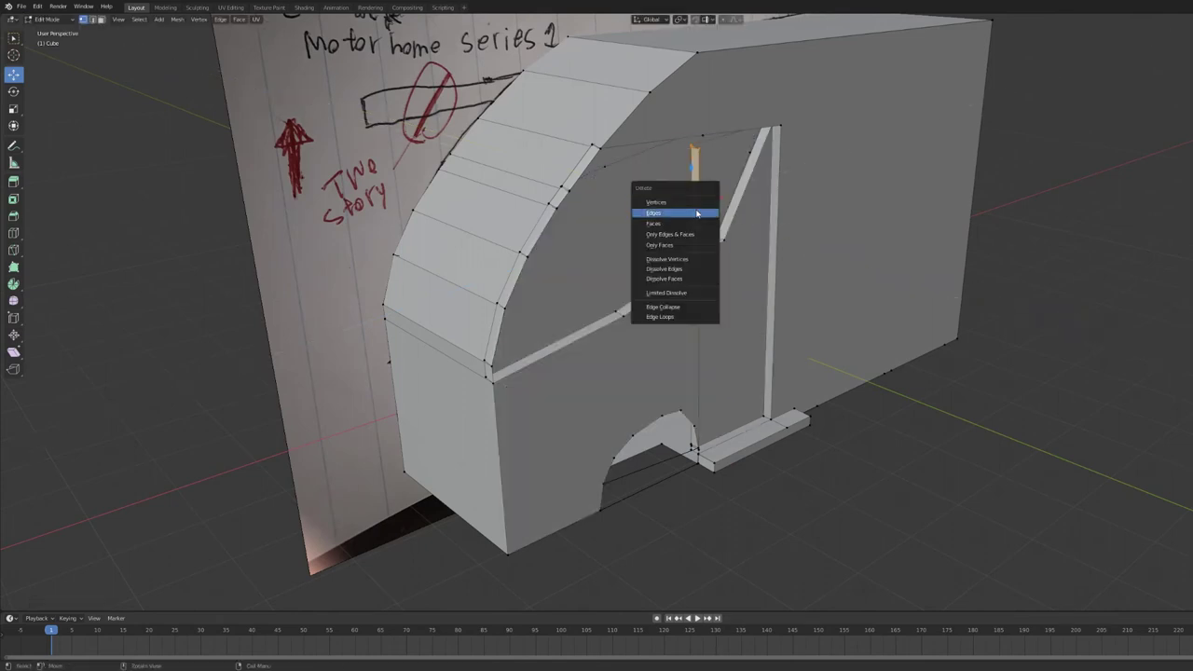
{"action": "left_click", "coordinate": [697, 214]}
{"action": "key", "text": "ctrl+z"}
{"action": "key", "text": "x"}
{"action": "left_click", "coordinate": [697, 213]}
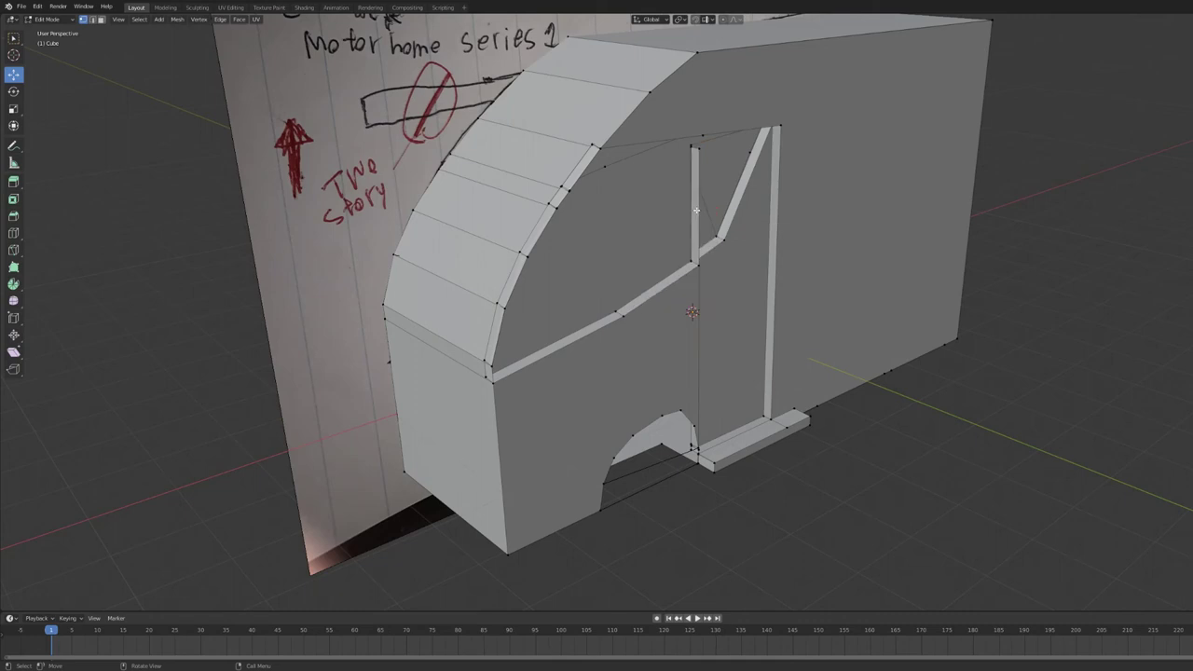
Select the vertical strip in the window and dissolve its vertices
{"action": "left_click", "coordinate": [697, 210], "text": "alt"}
{"action": "key", "text": "w"}
{"action": "right_click", "coordinate": [697, 211]}
{"action": "left_click", "coordinate": [703, 251]}
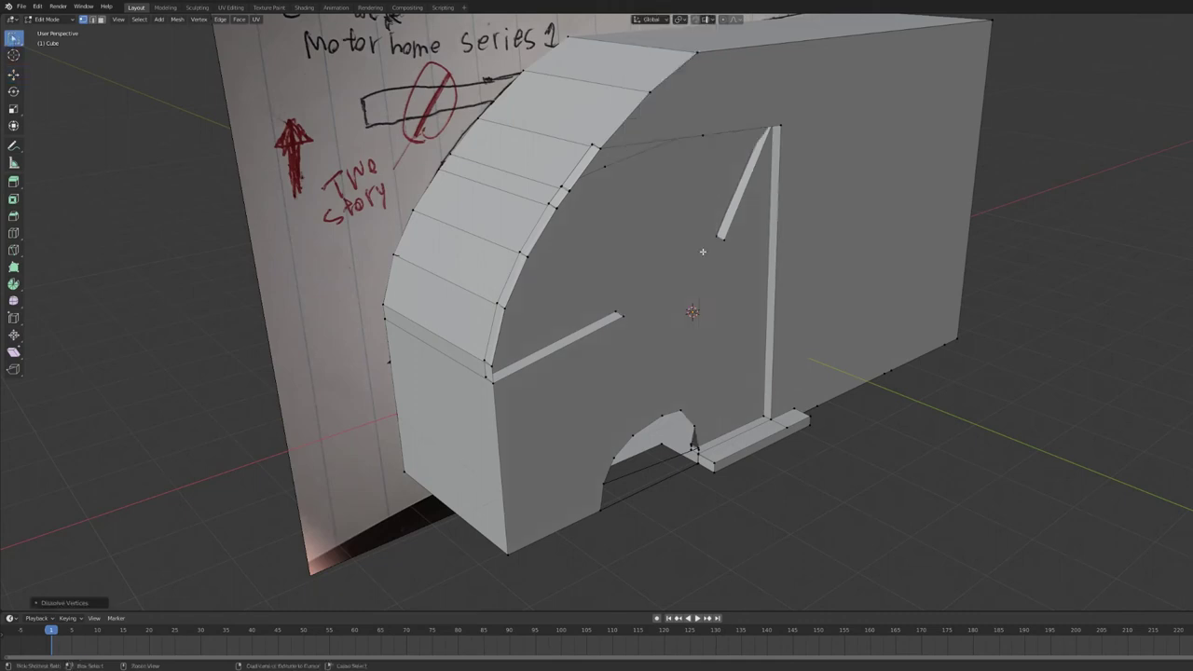
{"action": "right_click", "coordinate": [703, 251]}
{"action": "left_click", "coordinate": [685, 157]}
{"action": "key", "text": "x"}
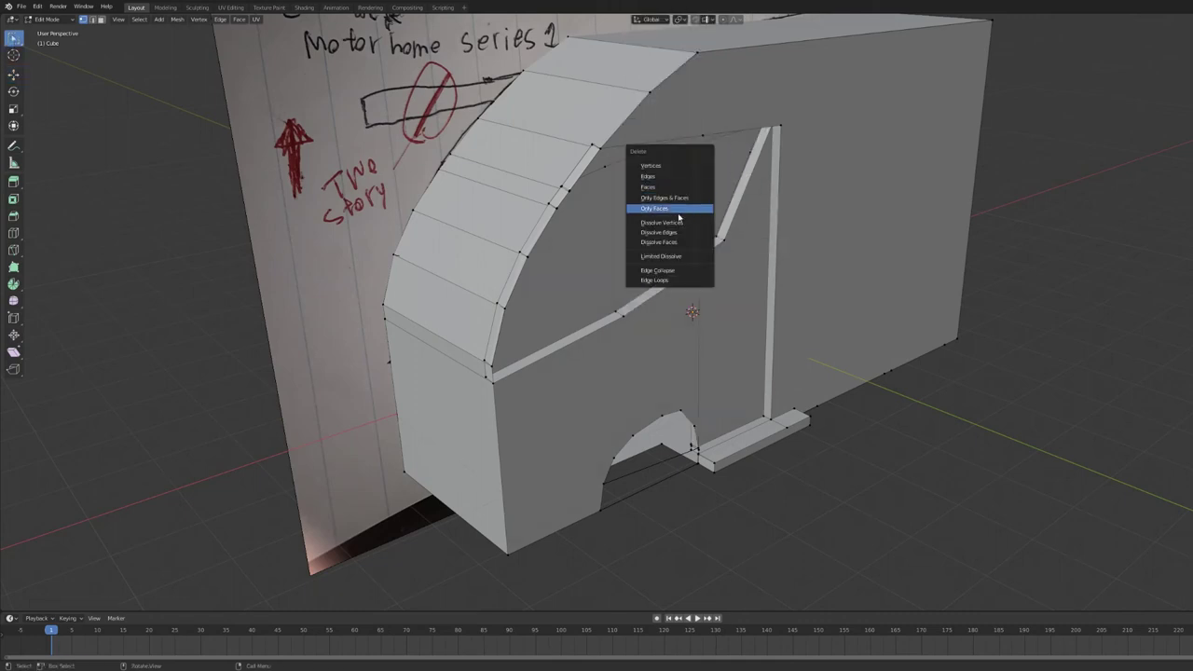
{"action": "left_click", "coordinate": [681, 242]}
Select the single remaining vertical edge in the window opening
{"action": "middle_click_drag", "start_coordinate": [685, 244], "coordinate": [634, 194]}
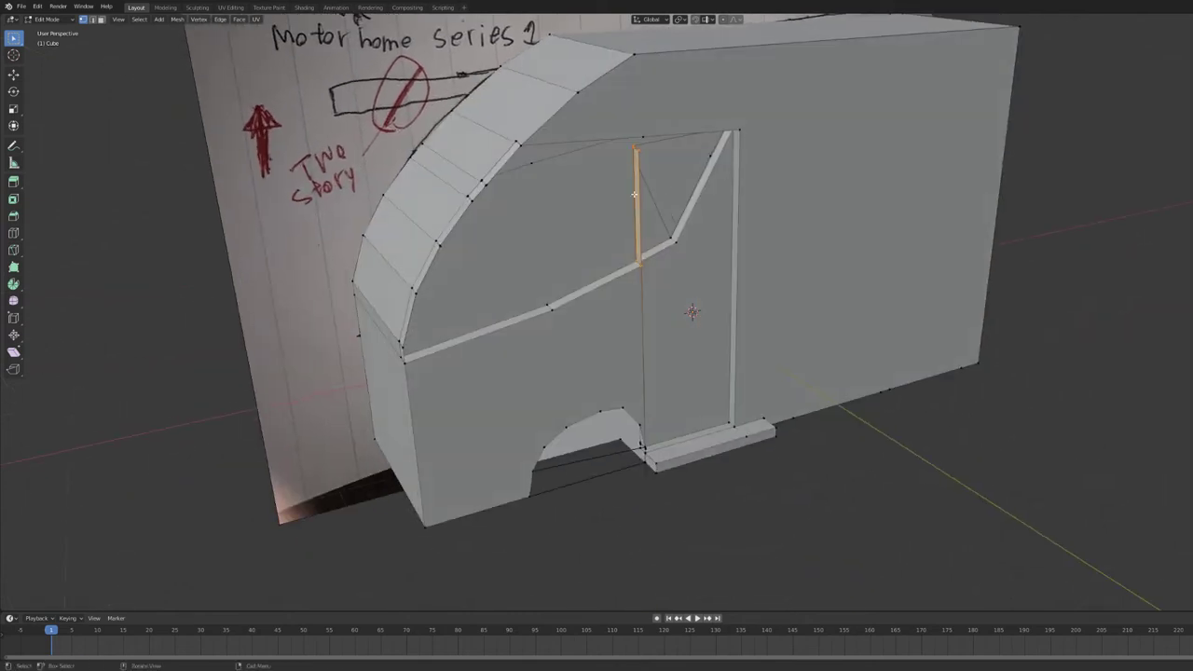
{"action": "key", "text": "x"}
{"action": "left_click", "coordinate": [612, 138]}
{"action": "key", "text": "x"}
{"action": "left_click", "coordinate": [637, 160]}
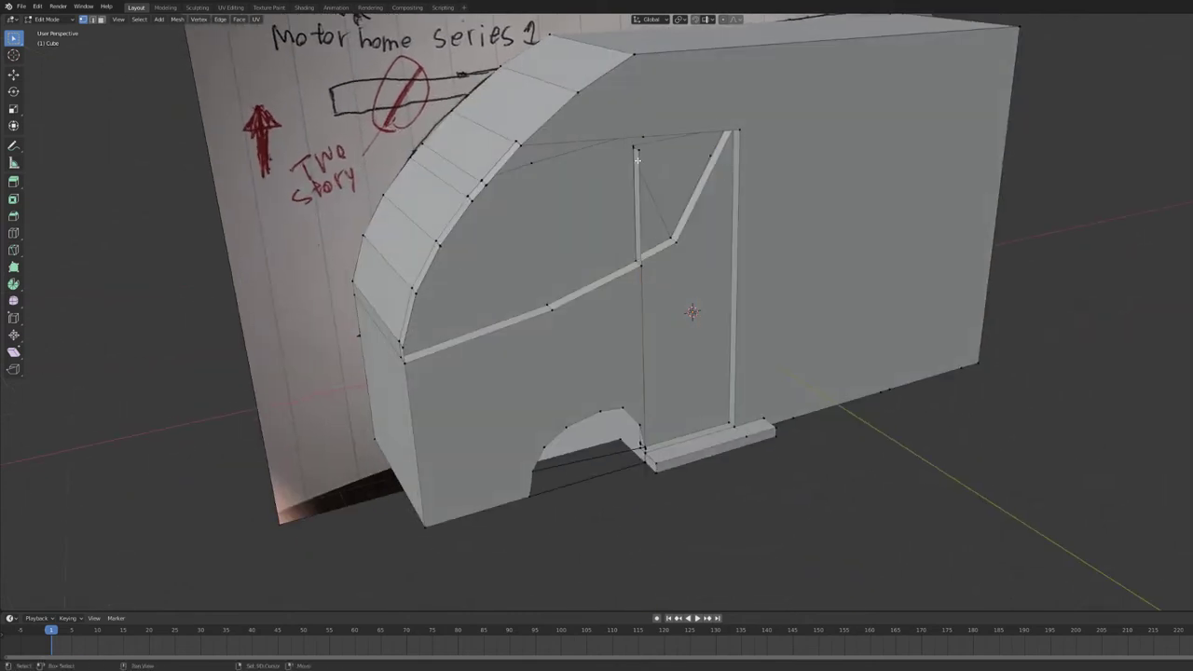
{"action": "key", "text": "x"}
{"action": "key", "text": "Escape"}
{"action": "left_click", "coordinate": [639, 232]}
{"action": "left_click", "coordinate": [13, 108]}
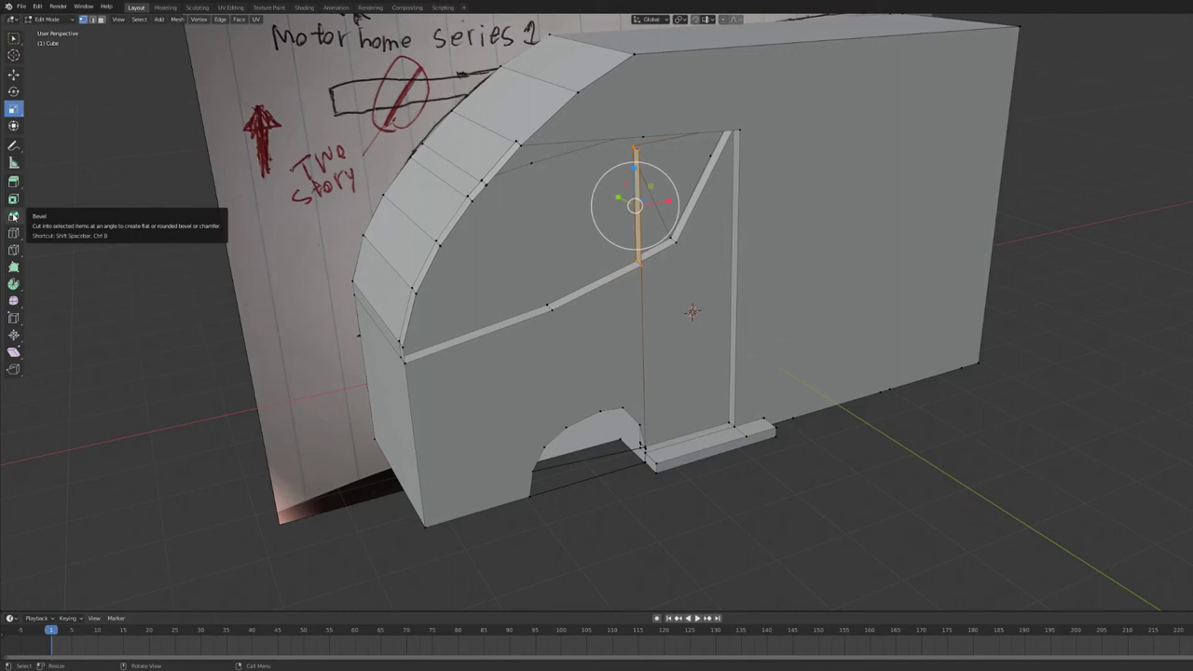
After undoing a Poly Build triangle, extrude the vertical window edge into a narrow divider strip
{"action": "left_click", "coordinate": [13, 267]}
{"action": "left_click_drag", "start_coordinate": [578, 219], "coordinate": [646, 154]}
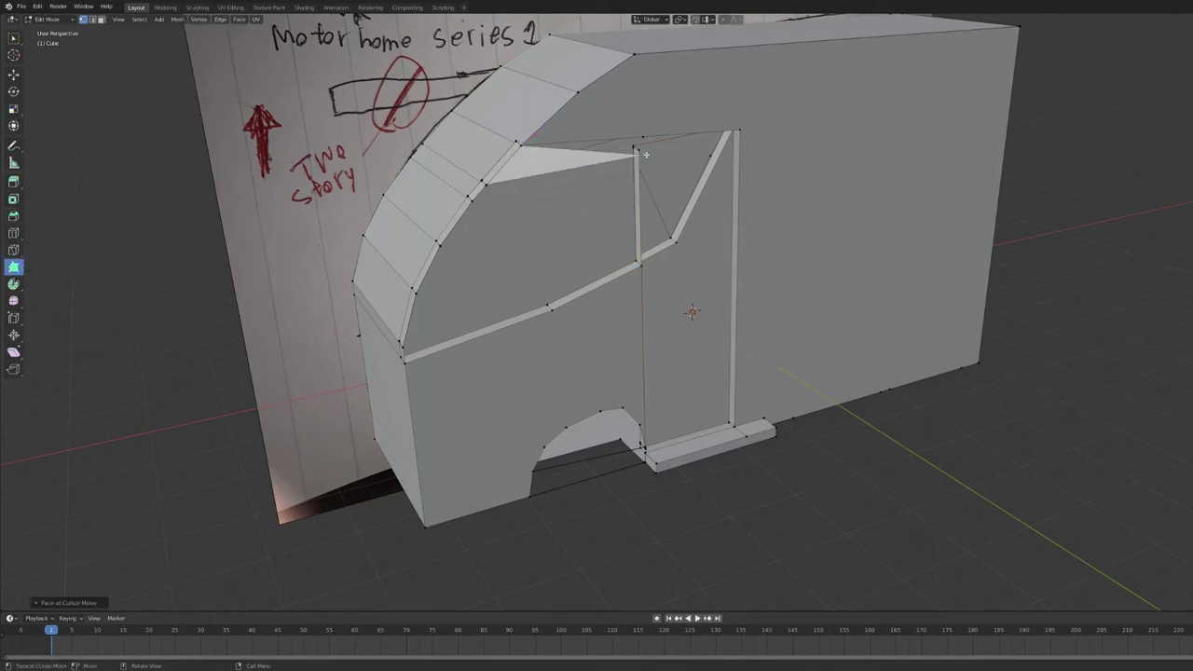
{"action": "key", "text": "ctrl+z"}
{"action": "left_click", "coordinate": [13, 74]}
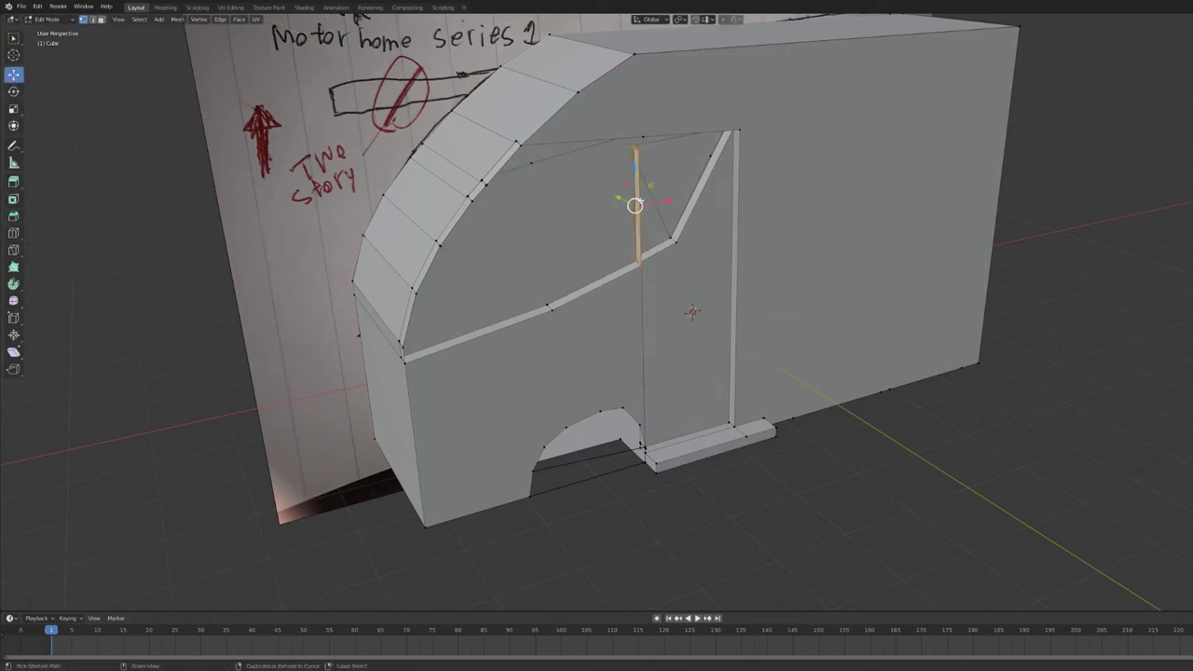
{"action": "key", "text": "e"}
{"action": "right_click", "coordinate": [595, 183]}
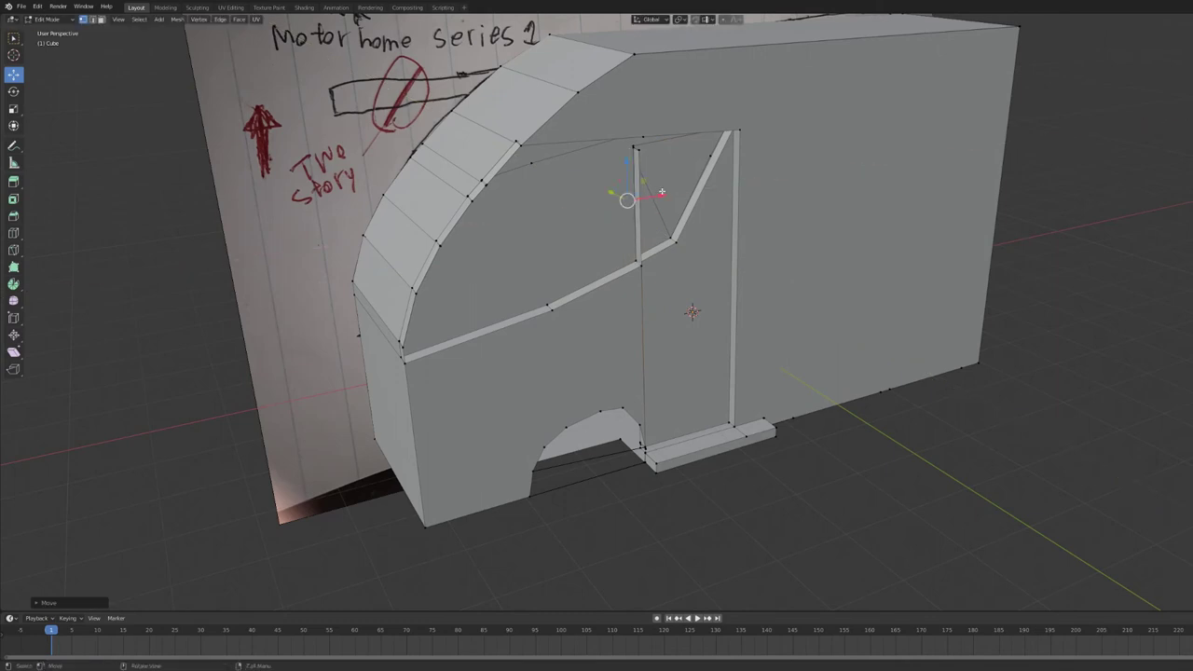
{"action": "key", "text": "ctrl+z"}
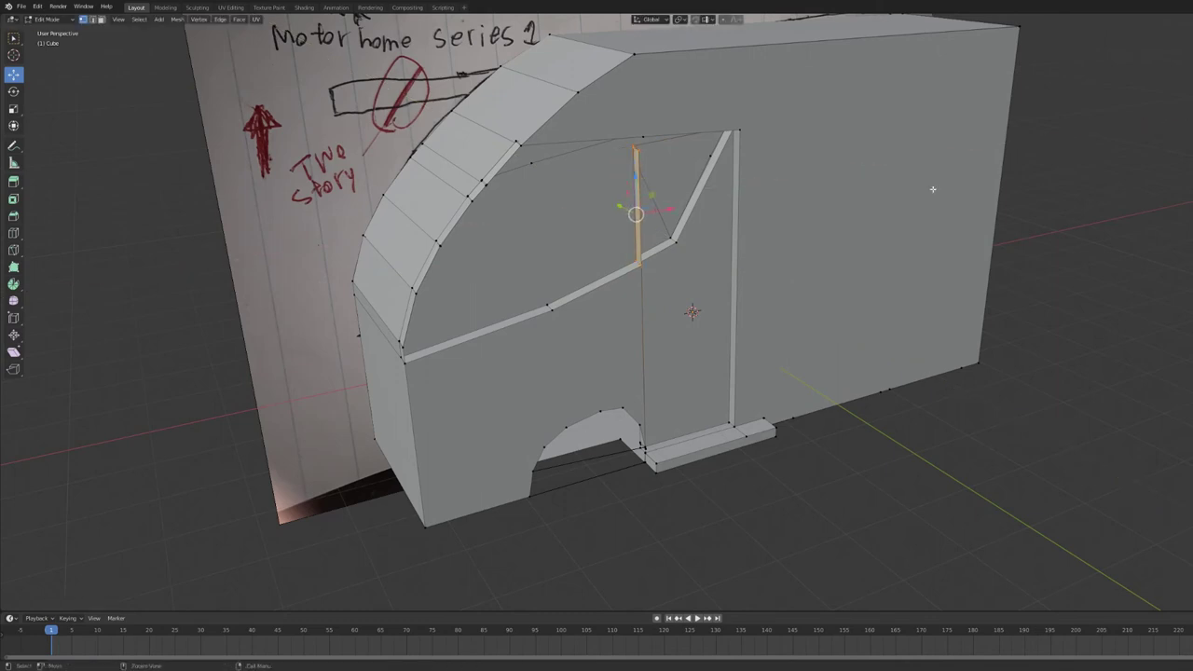
{"action": "middle_click_drag", "start_coordinate": [643, 233], "coordinate": [663, 224]}
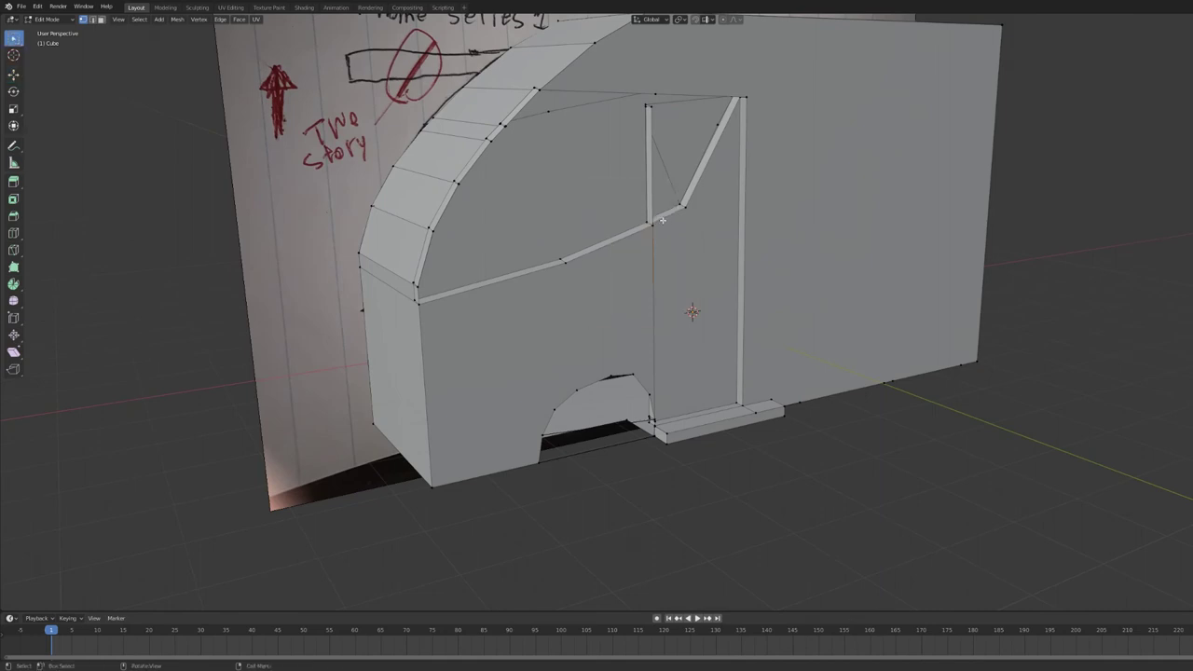
Try removing the divider with Delete Faces and Edge Collapse from the Delete menu
{"action": "right_click", "coordinate": [646, 157]}
{"action": "left_click", "coordinate": [652, 159]}
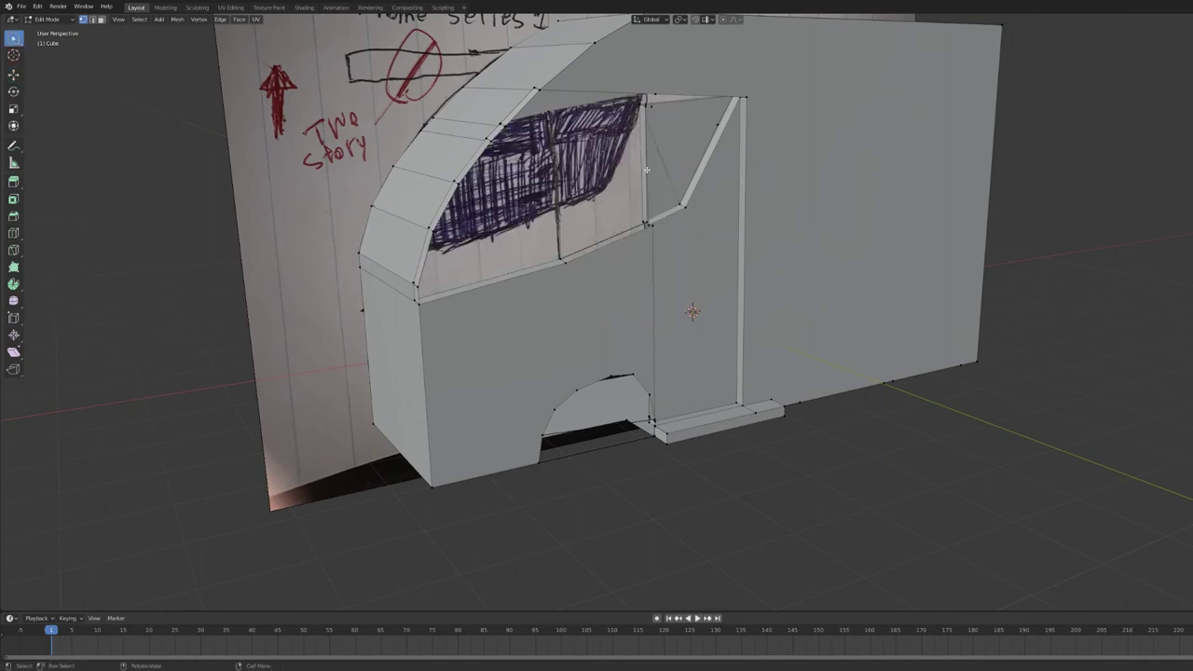
{"action": "key", "text": "ctrl+z"}
{"action": "key", "text": "ctrl+shift+z"}
{"action": "key", "text": "ctrl+z"}
{"action": "key", "text": "x"}
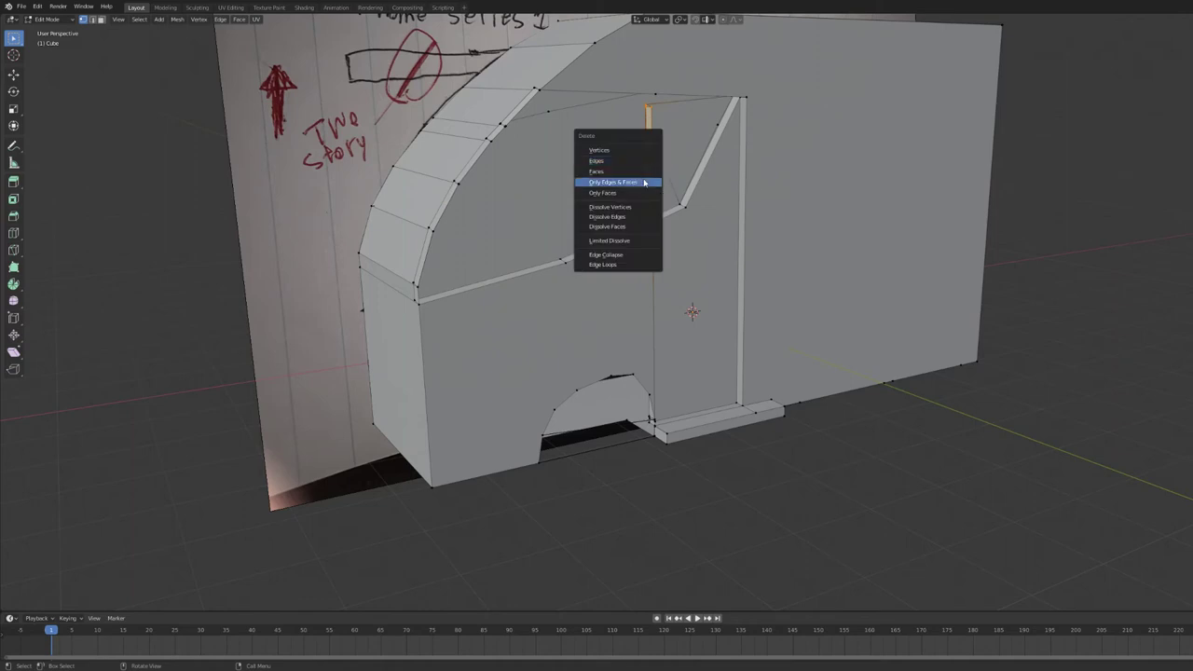
{"action": "key", "text": "Escape"}
{"action": "key", "text": "x"}
{"action": "left_click", "coordinate": [638, 175]}
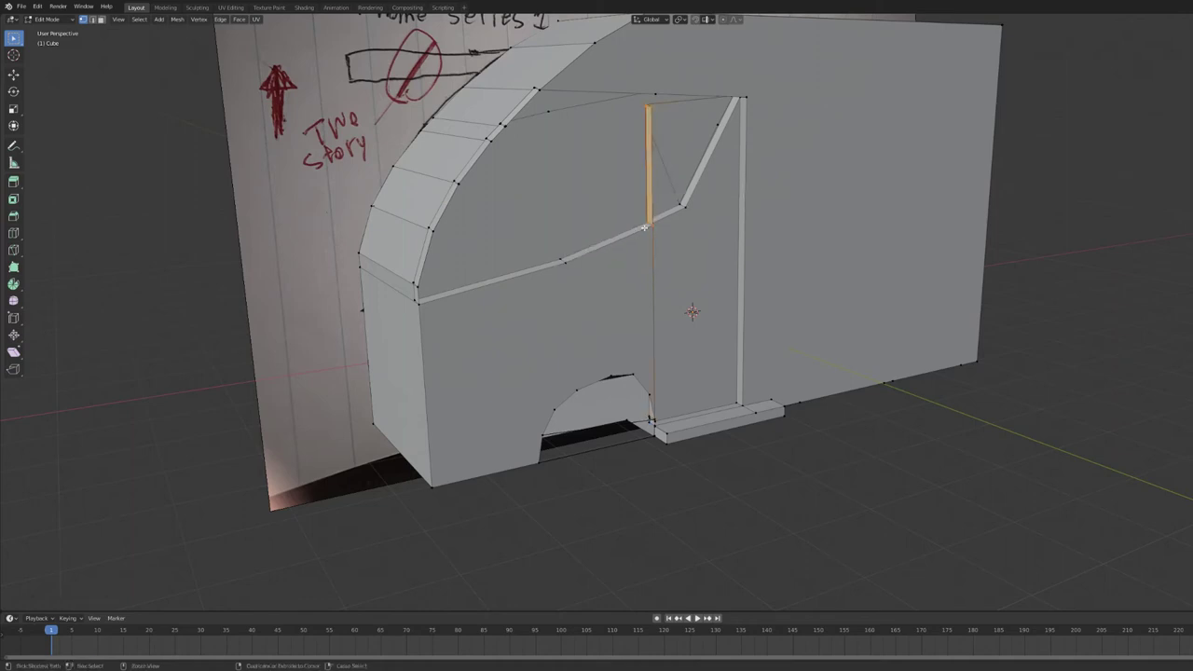
{"action": "key", "text": "x"}
{"action": "left_click", "coordinate": [658, 244]}
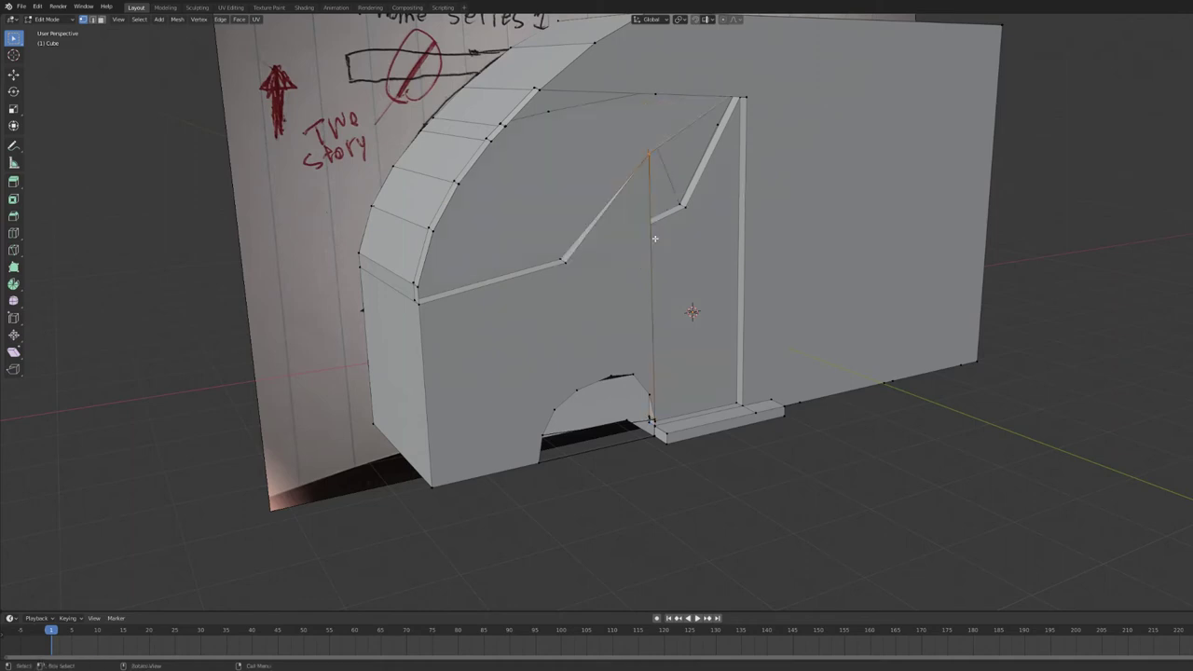
Try removing the divider with Delete Edge Loops and Dissolve Faces
{"action": "middle_click_drag", "start_coordinate": [692, 311], "coordinate": [994, 175]}
{"action": "left_click", "coordinate": [787, 186]}
{"action": "key", "text": "x"}
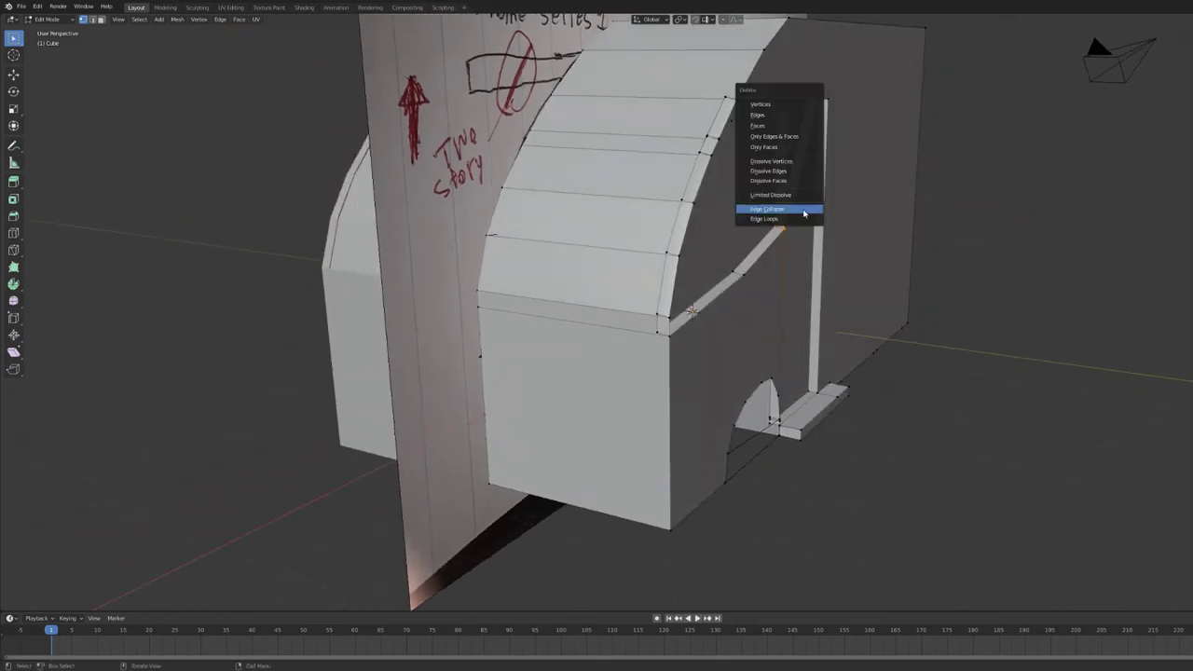
{"action": "left_click", "coordinate": [783, 210]}
{"action": "middle_click_drag", "start_coordinate": [783, 210], "coordinate": [733, 215]}
{"action": "left_click", "coordinate": [733, 215]}
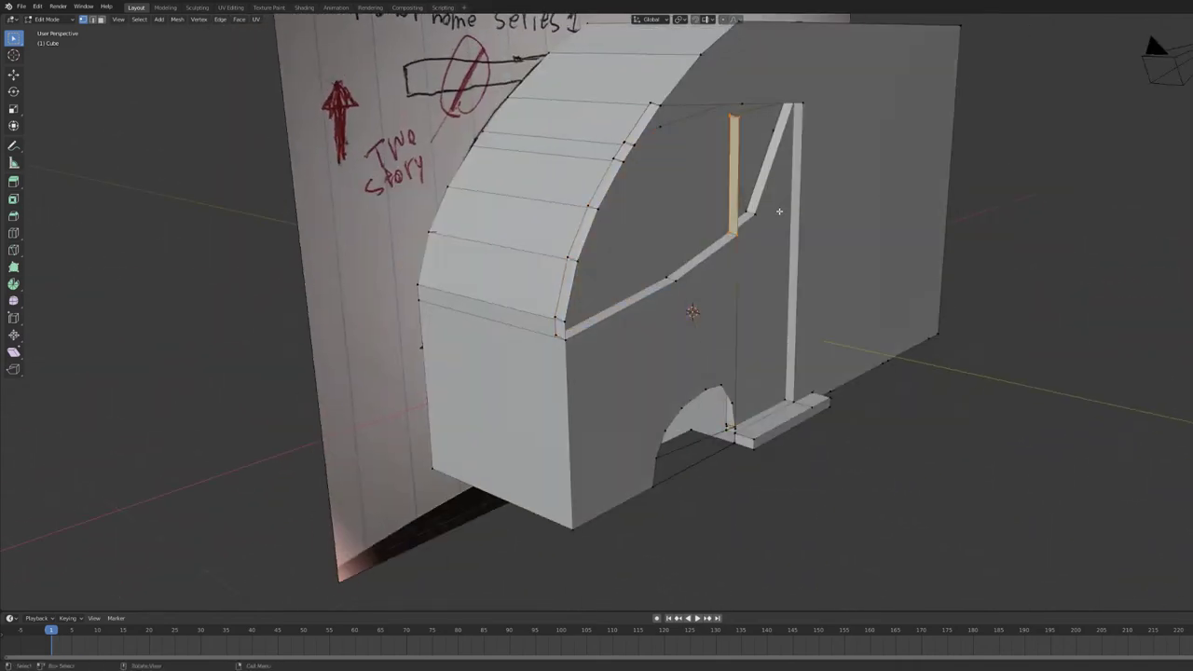
{"action": "key", "text": "x"}
{"action": "left_click", "coordinate": [759, 175]}
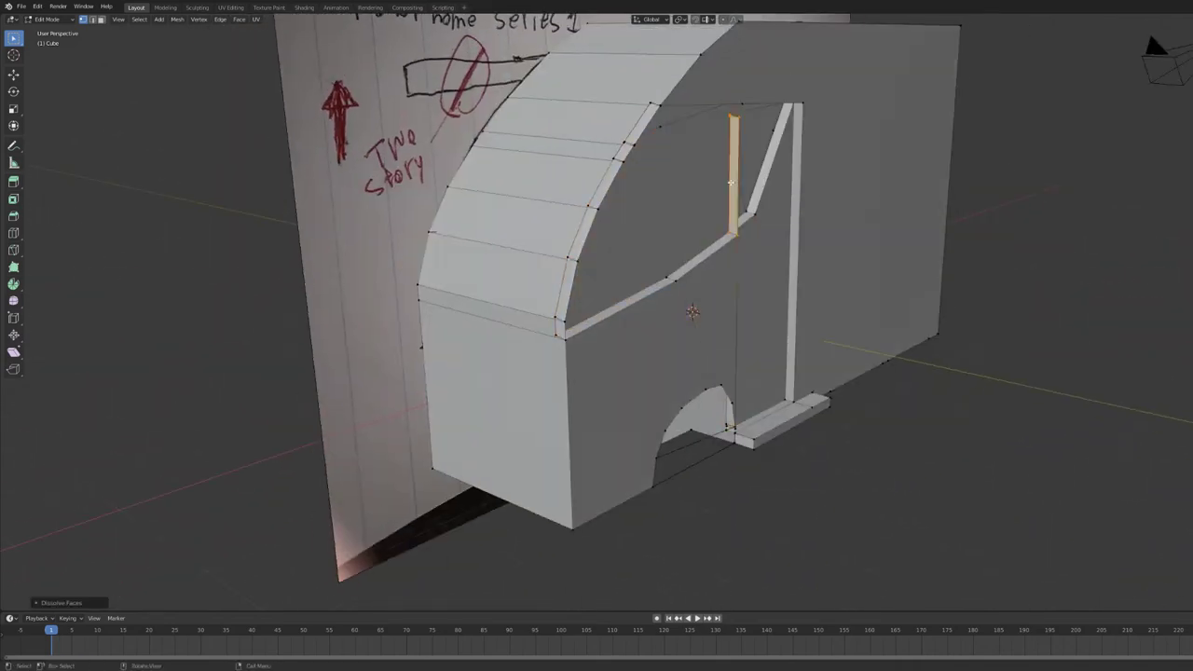
Select the left window strut face and delete it, leaving one vertical edge
{"action": "left_click", "coordinate": [731, 183], "text": "shift"}
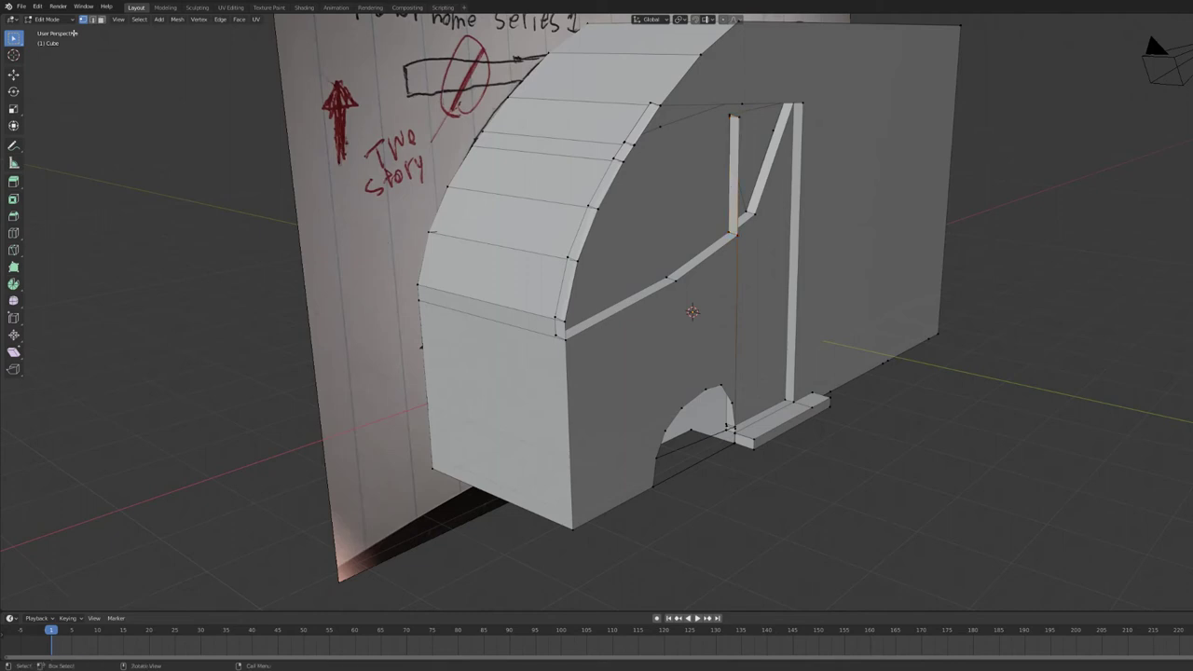
{"action": "left_click", "coordinate": [734, 178]}
{"action": "key", "text": "x"}
{"action": "left_click", "coordinate": [733, 114]}
{"action": "left_click", "coordinate": [733, 114]}
{"action": "key", "text": "x"}
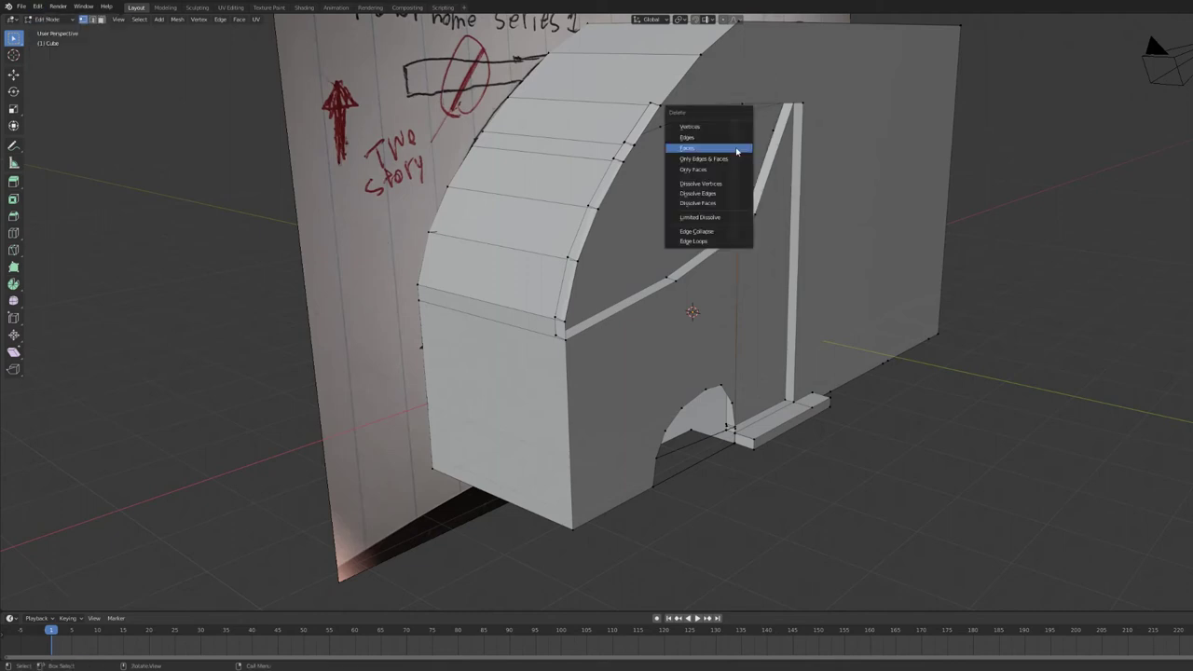
{"action": "key", "text": "Escape"}
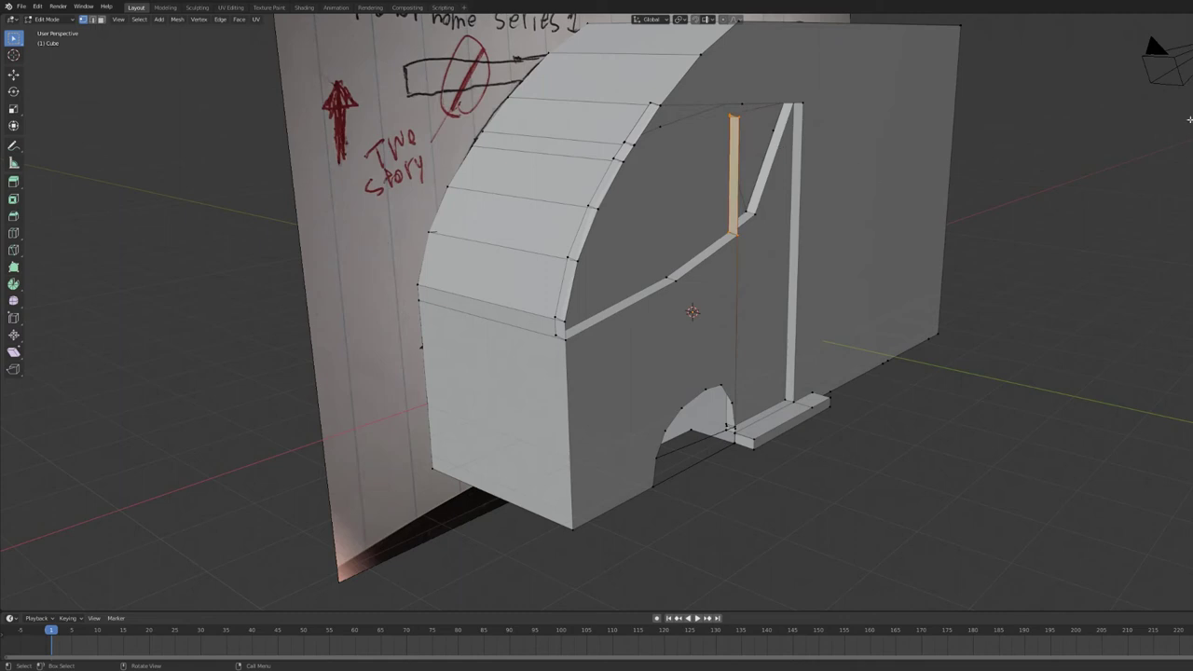
{"action": "middle_click_drag", "start_coordinate": [1190, 119], "coordinate": [1138, 130]}
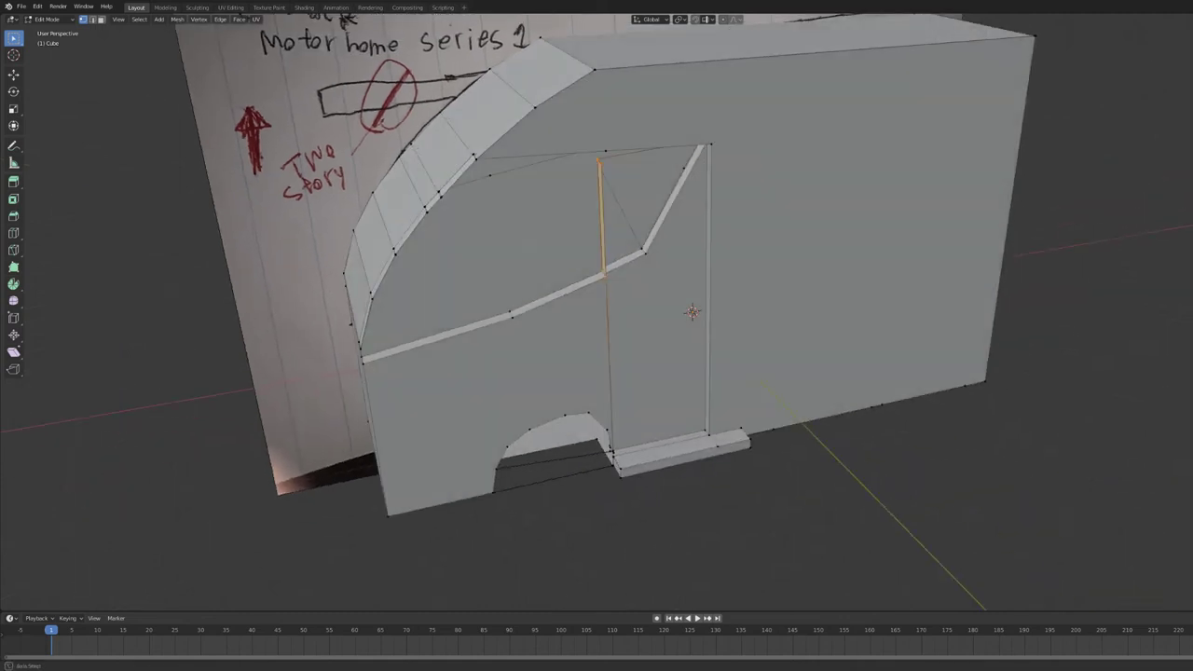
Try the Inset, Poly Build, Measure and Rip tools from the toolbar in turn
{"action": "left_click", "coordinate": [13, 199]}
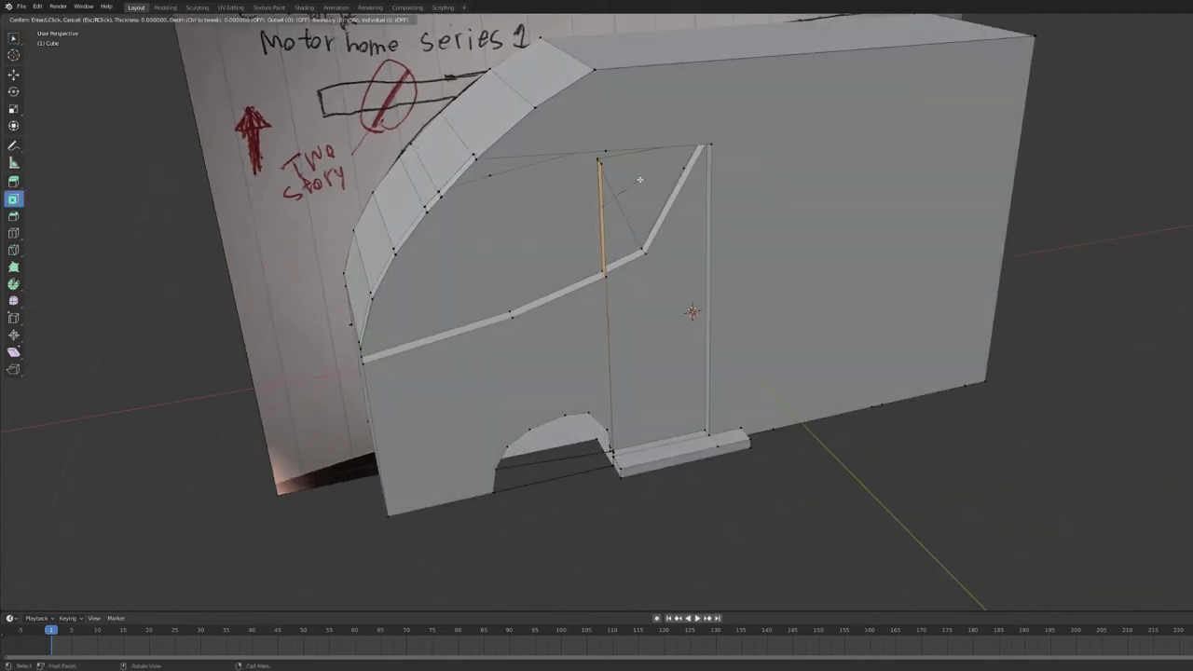
{"action": "left_click", "coordinate": [13, 267]}
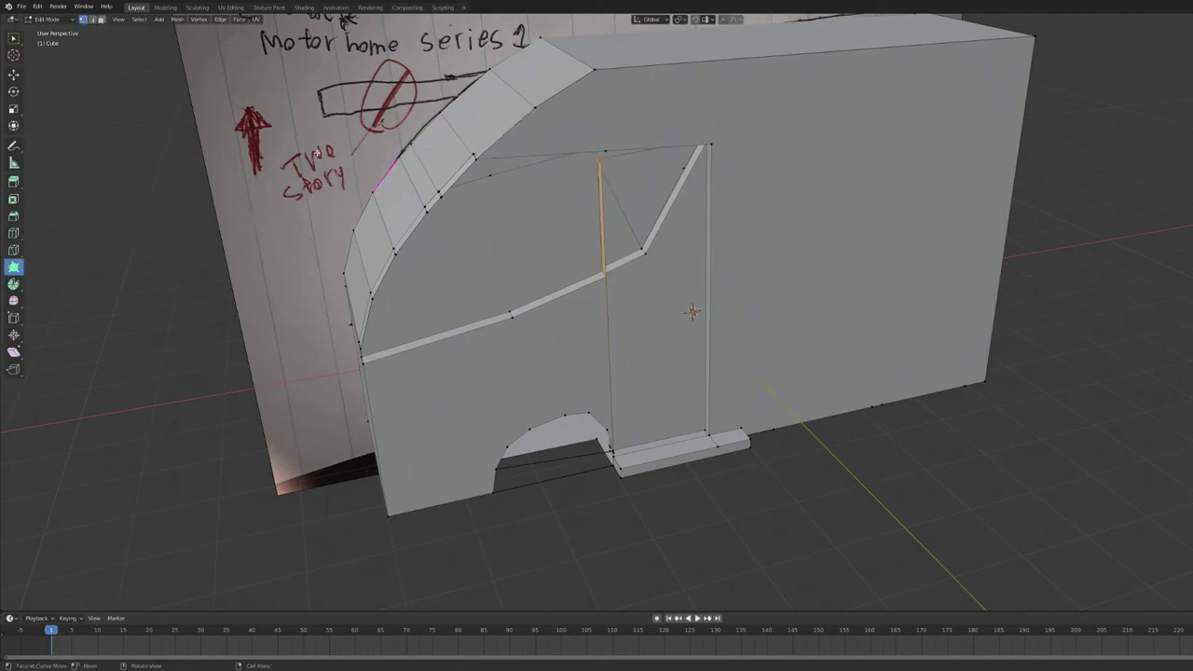
{"action": "left_click", "coordinate": [13, 164]}
{"action": "left_click", "coordinate": [15, 371]}
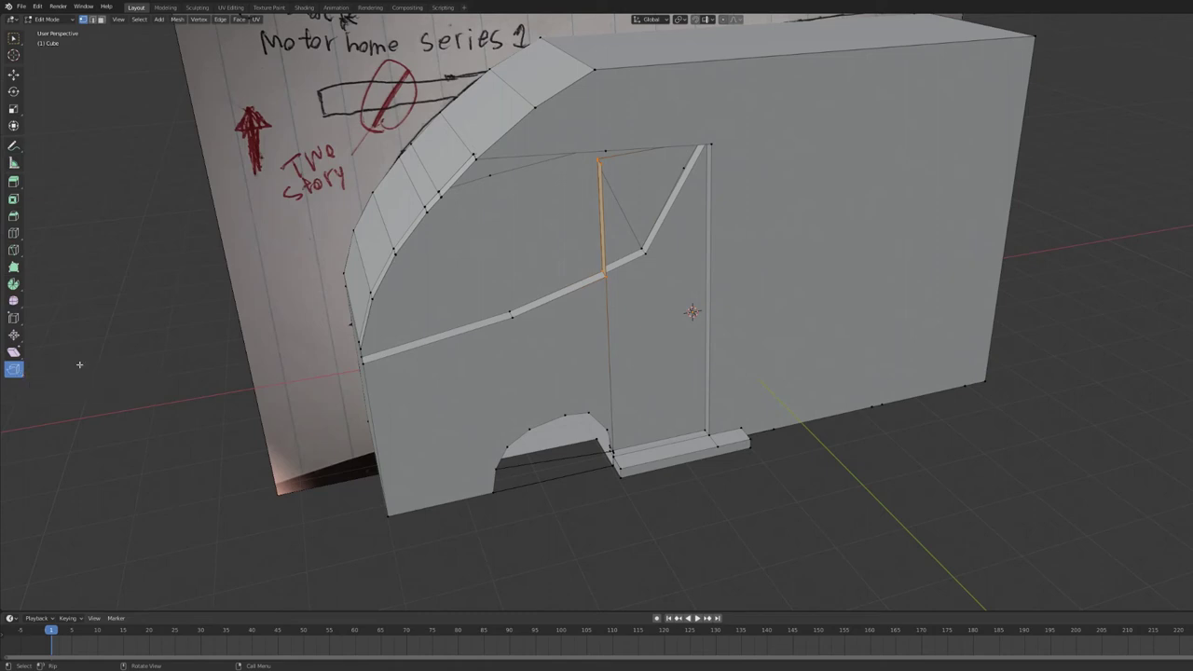
Apply Vertex > Rip Vertices to the selected windshield vertices, then browse the Mesh menu's operations
{"action": "right_click", "coordinate": [565, 248]}
{"action": "left_click", "coordinate": [199, 20]}
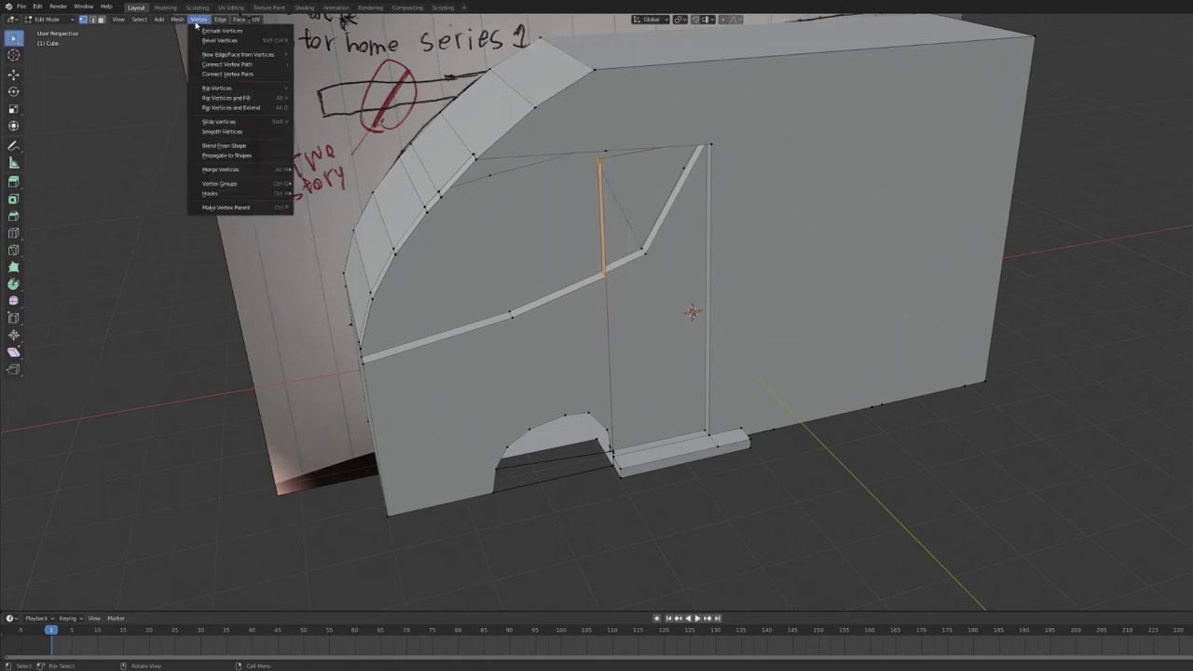
{"action": "left_click", "coordinate": [275, 88]}
{"action": "left_click", "coordinate": [199, 19]}
{"action": "mouse_move", "coordinate": [256, 19]}
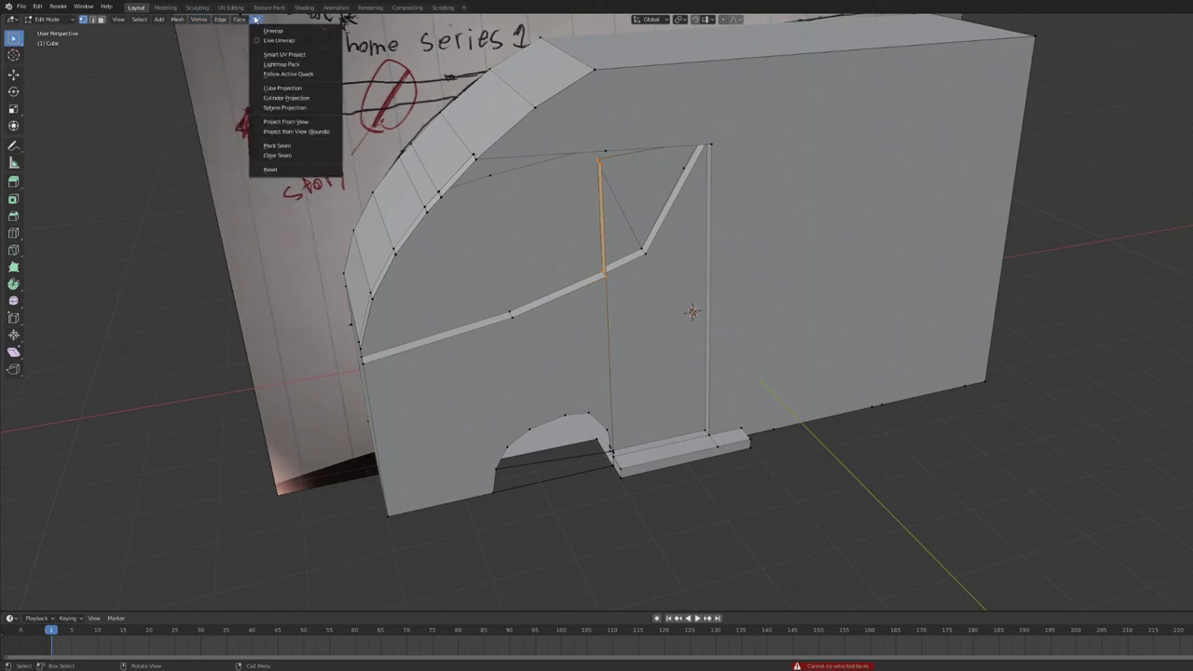
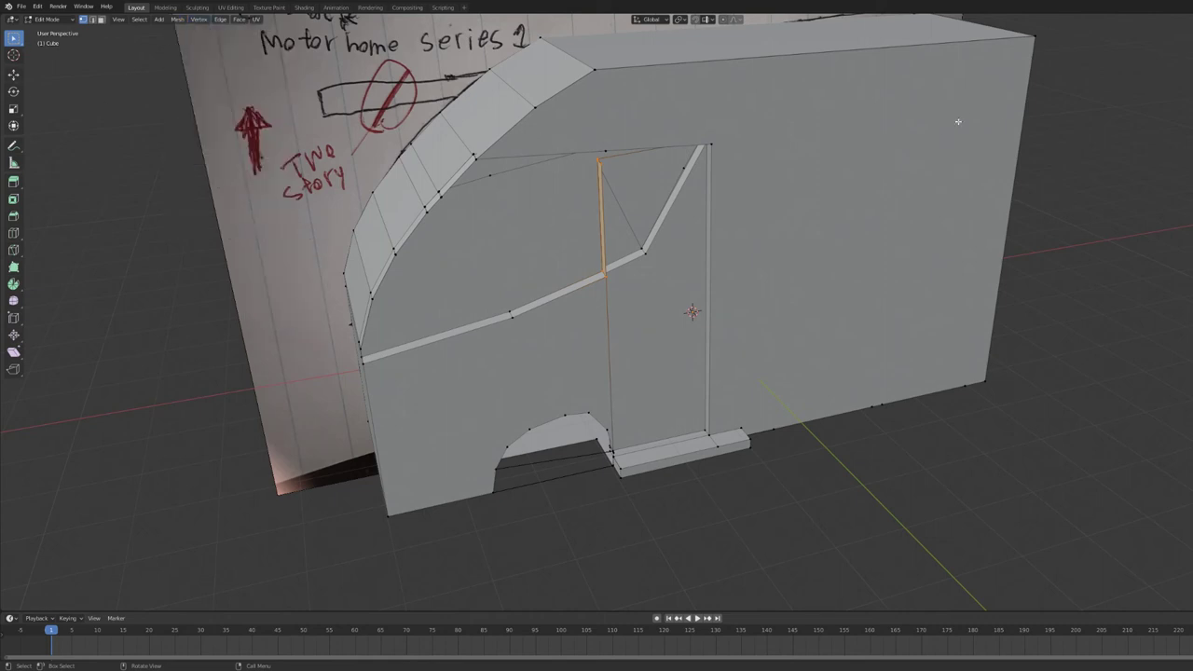
Extrude the door-post edge into a thin strip and join it with Connect Vertex Pairs and New Edge/Face
{"action": "middle_click_drag", "start_coordinate": [653, 186], "coordinate": [674, 173]}
{"action": "key", "text": "e"}
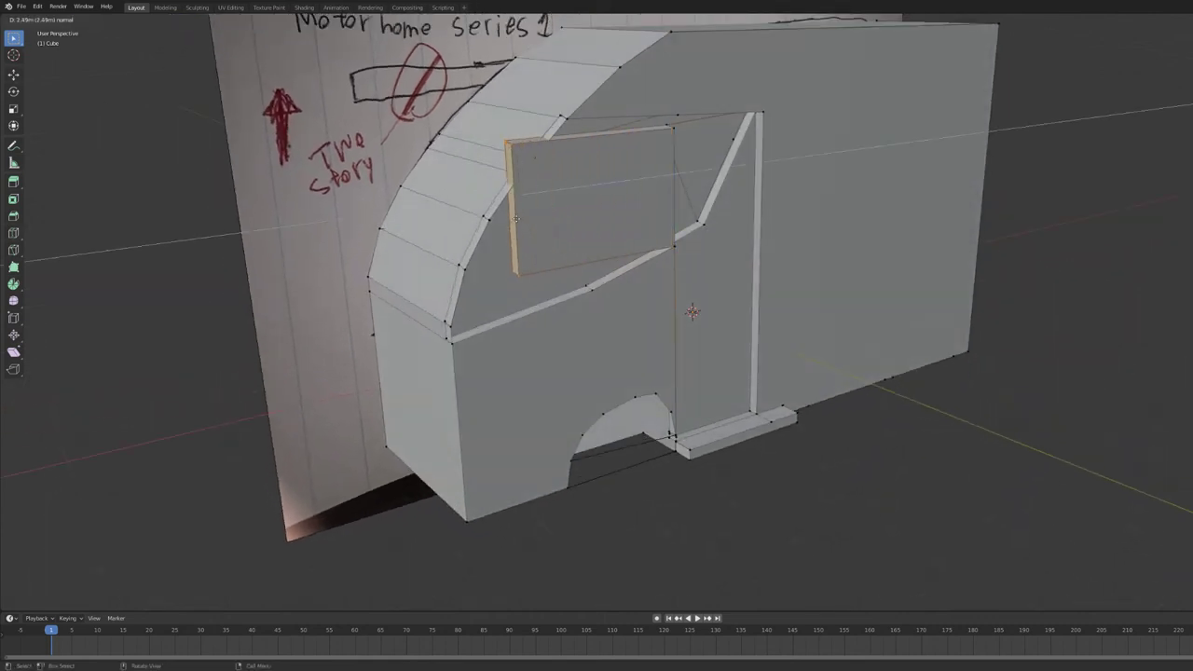
{"action": "left_click", "coordinate": [674, 172]}
{"action": "right_click", "coordinate": [671, 194]}
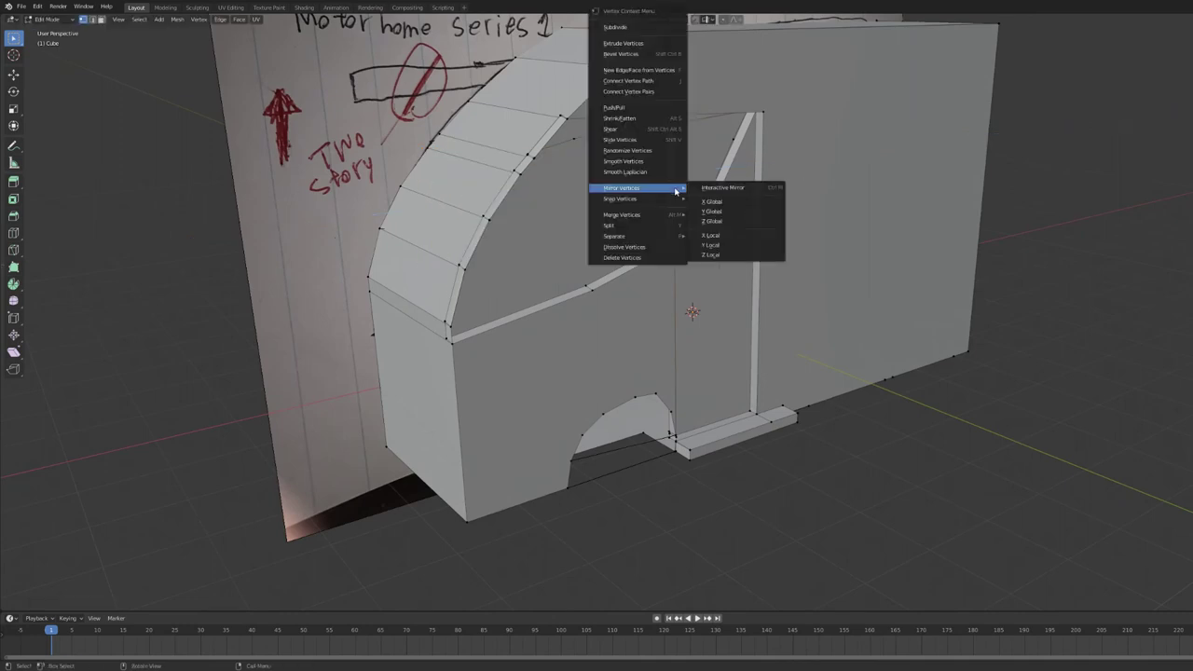
{"action": "left_click", "coordinate": [616, 107]}
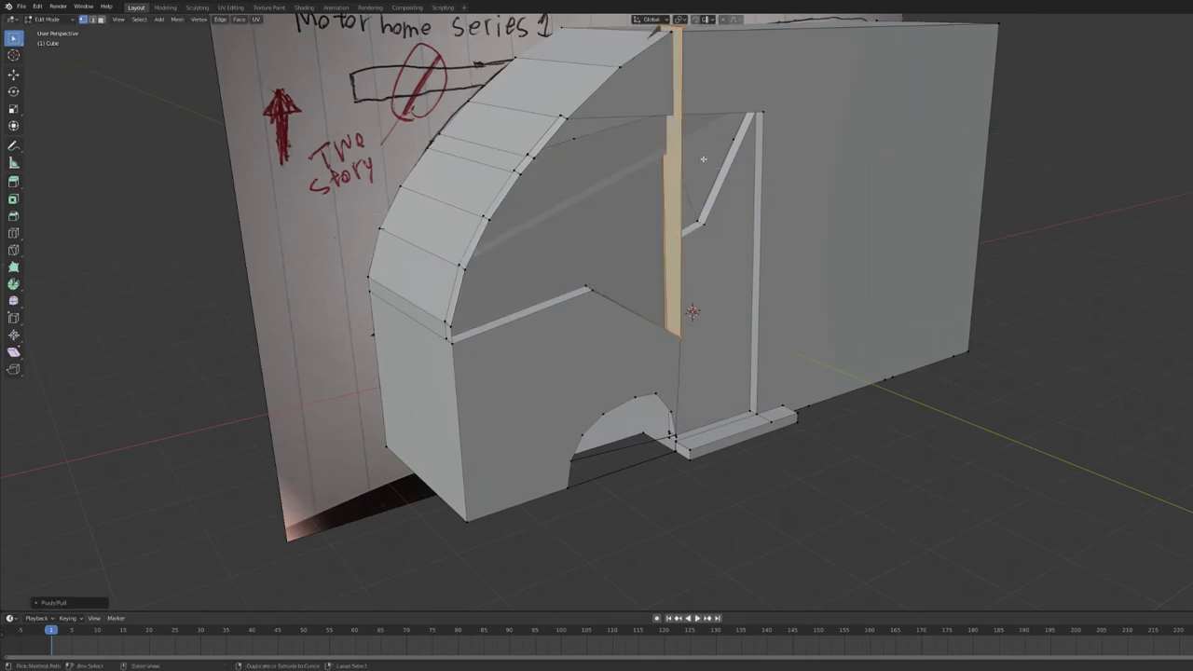
{"action": "right_click", "coordinate": [671, 149]}
{"action": "left_click", "coordinate": [672, 137]}
{"action": "right_click", "coordinate": [665, 149]}
{"action": "left_click", "coordinate": [653, 138]}
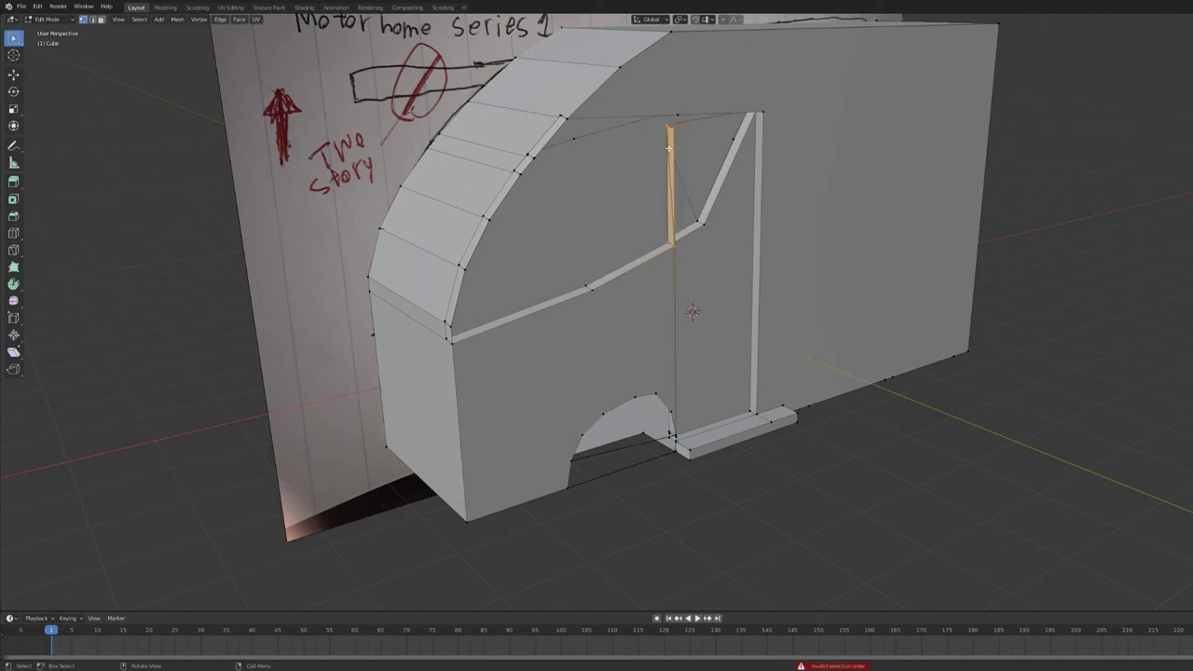
{"action": "right_click", "coordinate": [662, 138]}
{"action": "left_click", "coordinate": [661, 126]}
Subdivide the left door-post edge and inspect the new strip up close
{"action": "left_click", "coordinate": [669, 186]}
{"action": "right_click", "coordinate": [657, 100]}
{"action": "left_click", "coordinate": [658, 100]}
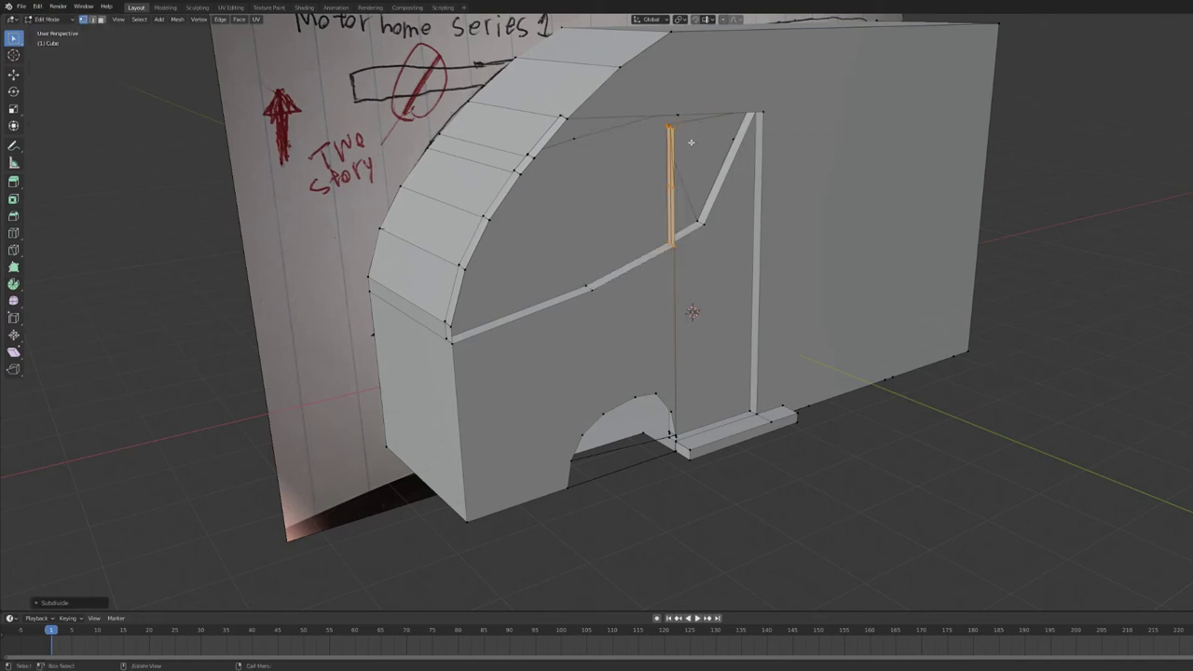
{"action": "scroll", "coordinate": [658, 193], "scroll_direction": "up", "scroll_amount": 2}
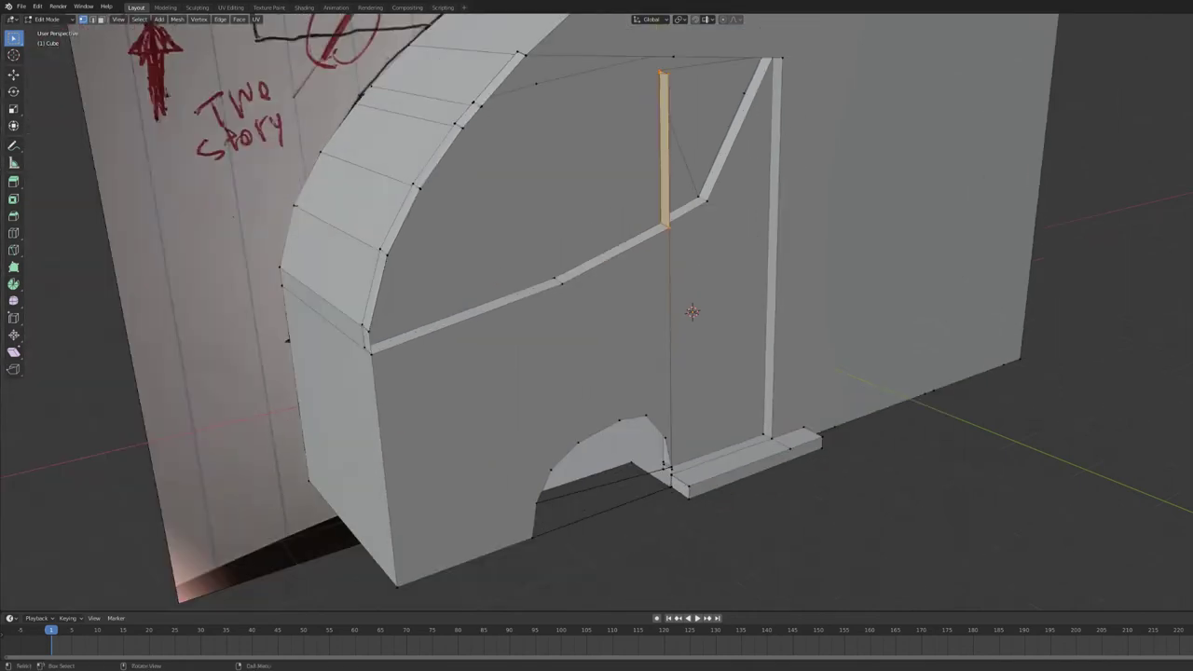
{"action": "middle_click_drag", "start_coordinate": [839, 168], "coordinate": [874, 151]}
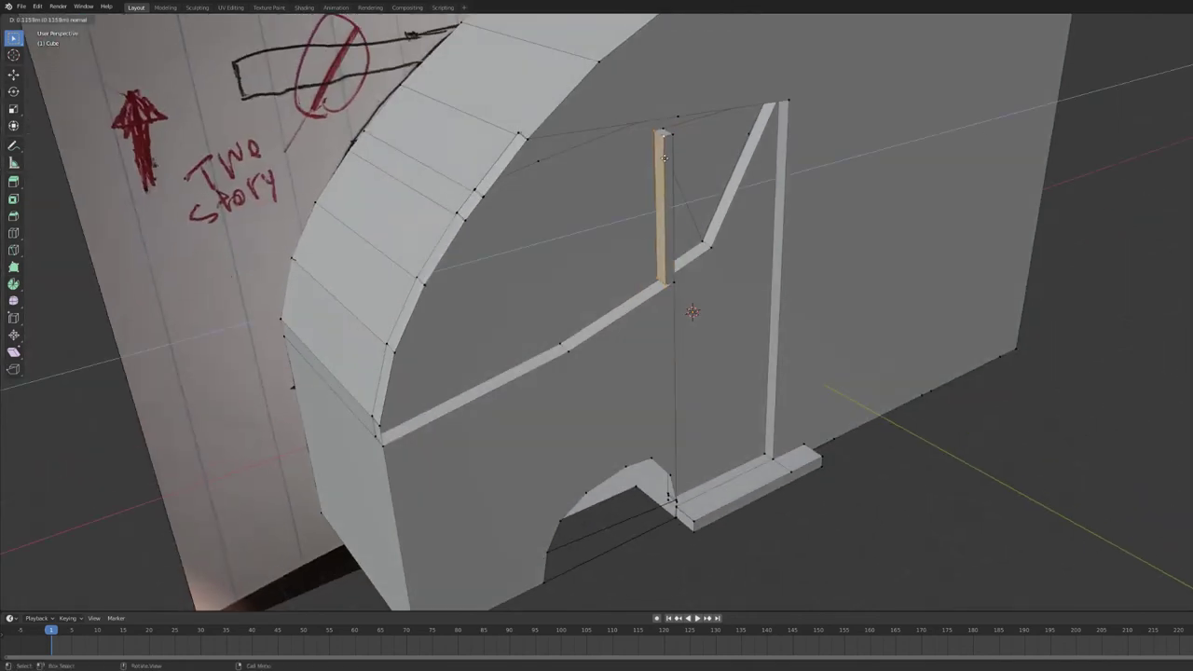
{"action": "right_click", "coordinate": [677, 267]}
{"action": "left_click", "coordinate": [662, 265]}
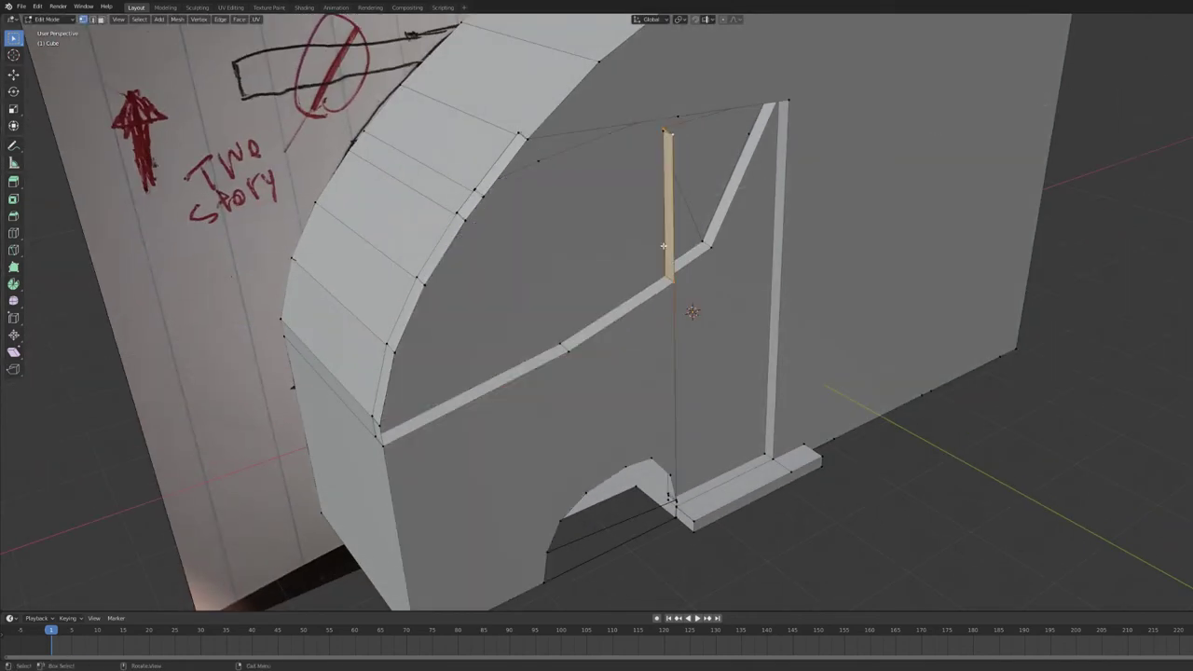
Dissolve the pillar strip's faces instead of deleting them
{"action": "key", "text": "x"}
{"action": "key", "text": "Escape"}
{"action": "key", "text": "x"}
{"action": "left_click", "coordinate": [668, 272]}
{"action": "key", "text": "ctrl+z"}
{"action": "key", "text": "x"}
{"action": "left_click", "coordinate": [668, 305]}
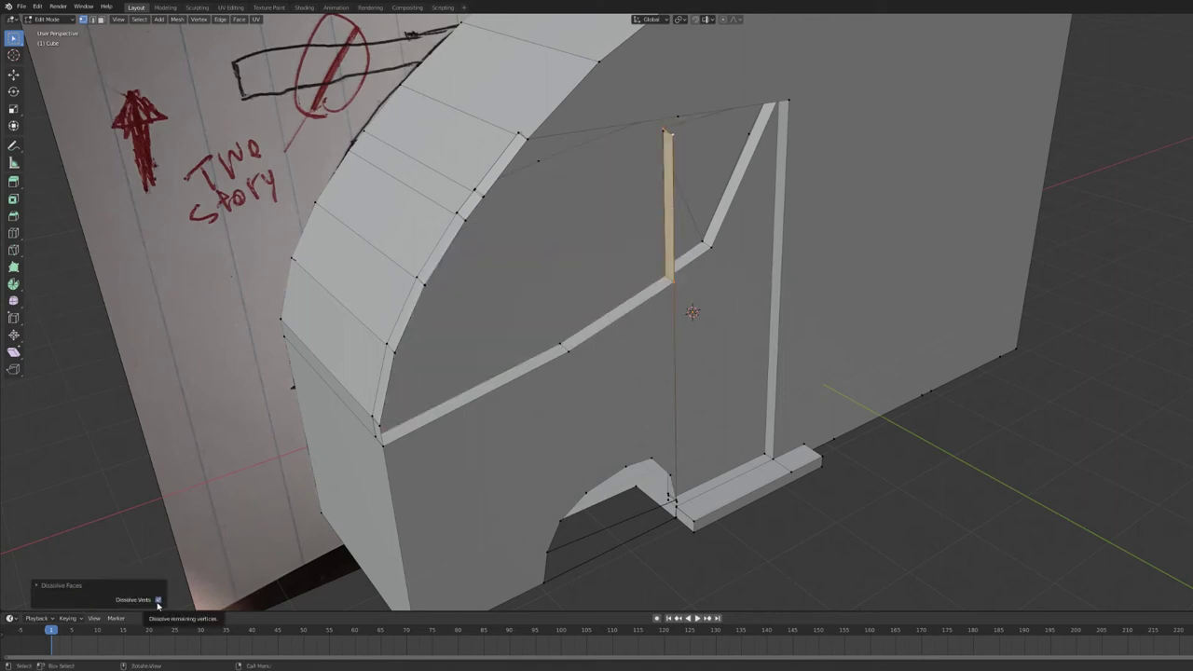
{"action": "left_click", "coordinate": [103, 586]}
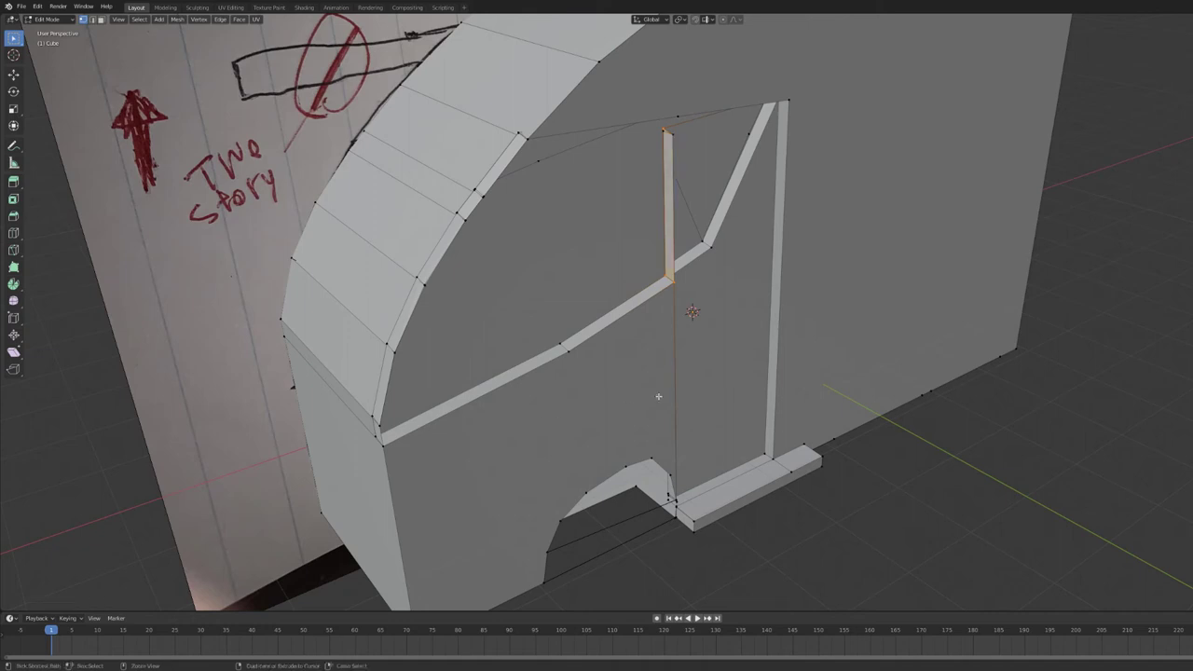
Try Shear, Vert Slide and Randomize on the strip face, then undo the changes
{"action": "left_click", "coordinate": [668, 196]}
{"action": "right_click", "coordinate": [672, 168]}
{"action": "left_click", "coordinate": [653, 233]}
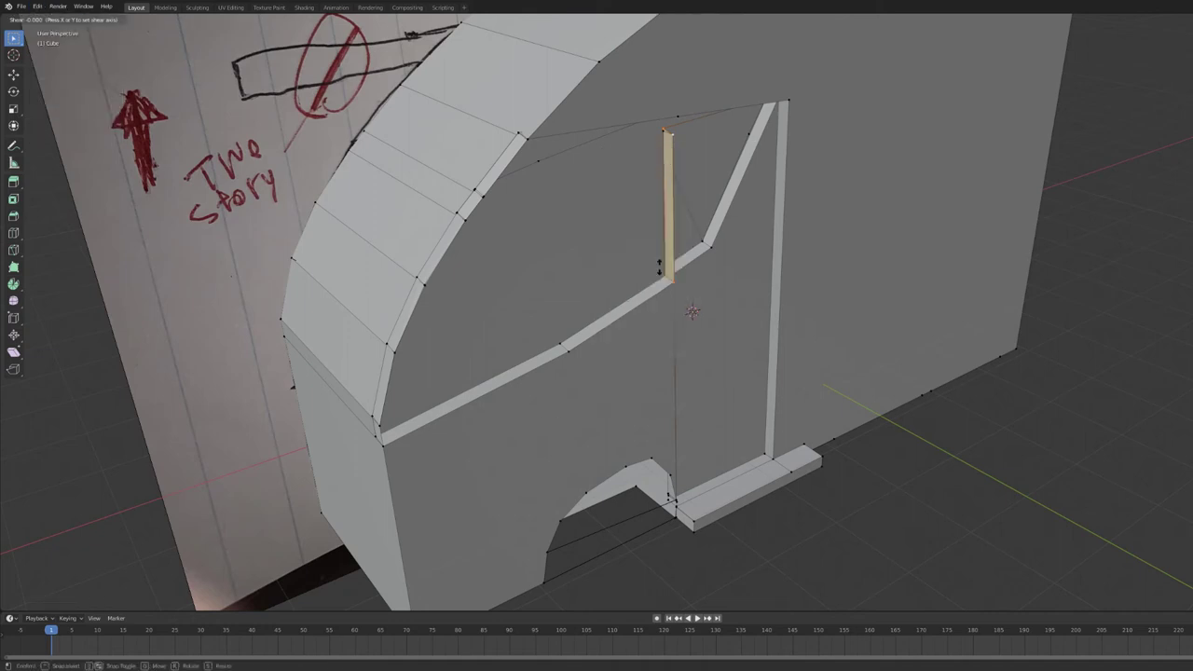
{"action": "left_click", "coordinate": [677, 201]}
{"action": "right_click", "coordinate": [676, 202]}
{"action": "left_click", "coordinate": [678, 204]}
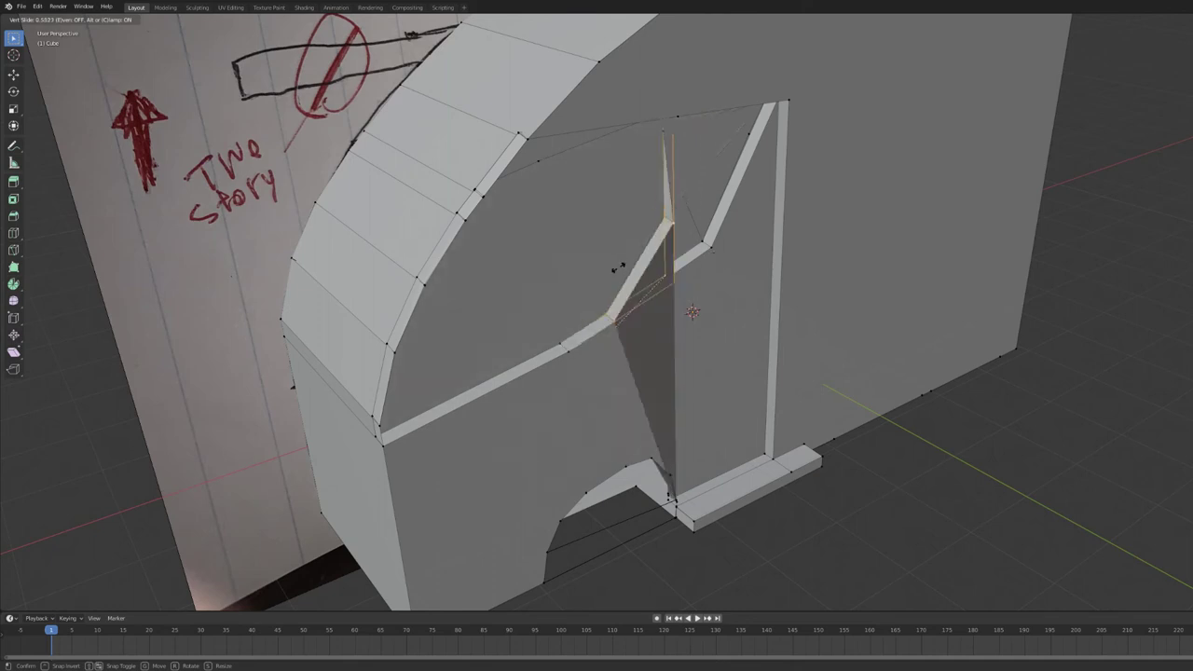
{"action": "key", "text": "Escape"}
{"action": "right_click", "coordinate": [671, 244]}
{"action": "left_click", "coordinate": [675, 254]}
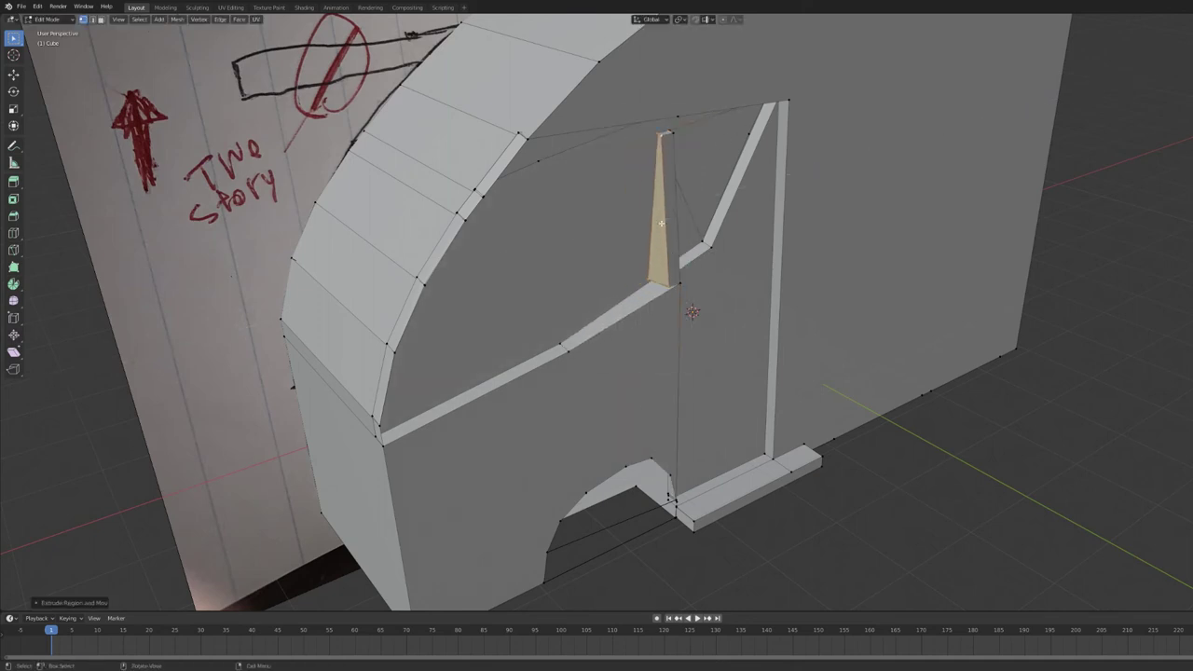
{"action": "key", "text": "ctrl+z"}
{"action": "key", "text": "ctrl+z"}
{"action": "key", "text": "ctrl+z"}
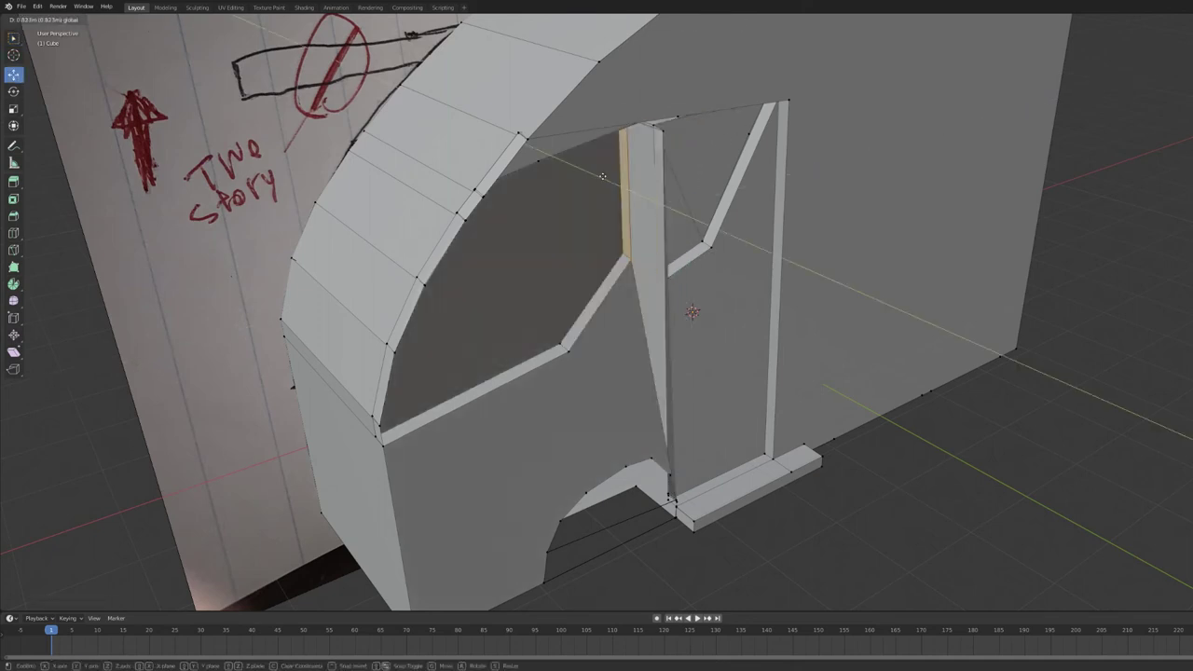
{"action": "key", "text": "ctrl+z"}
Reselect the strip with circle selection and extrude the region outward again
{"action": "middle_click_drag", "start_coordinate": [709, 373], "coordinate": [652, 336]}
{"action": "middle_click_drag", "start_coordinate": [494, 149], "coordinate": [482, 134]}
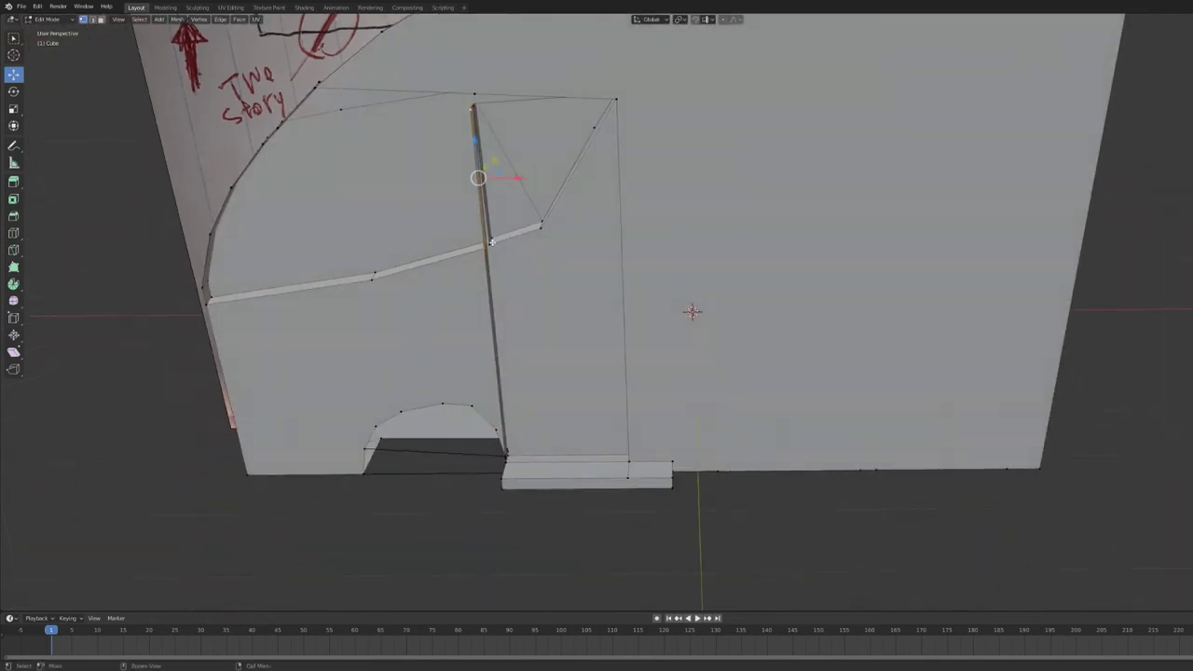
{"action": "key", "text": "c"}
{"action": "middle_click_drag", "start_coordinate": [559, 177], "coordinate": [623, 169]}
{"action": "key", "text": "c"}
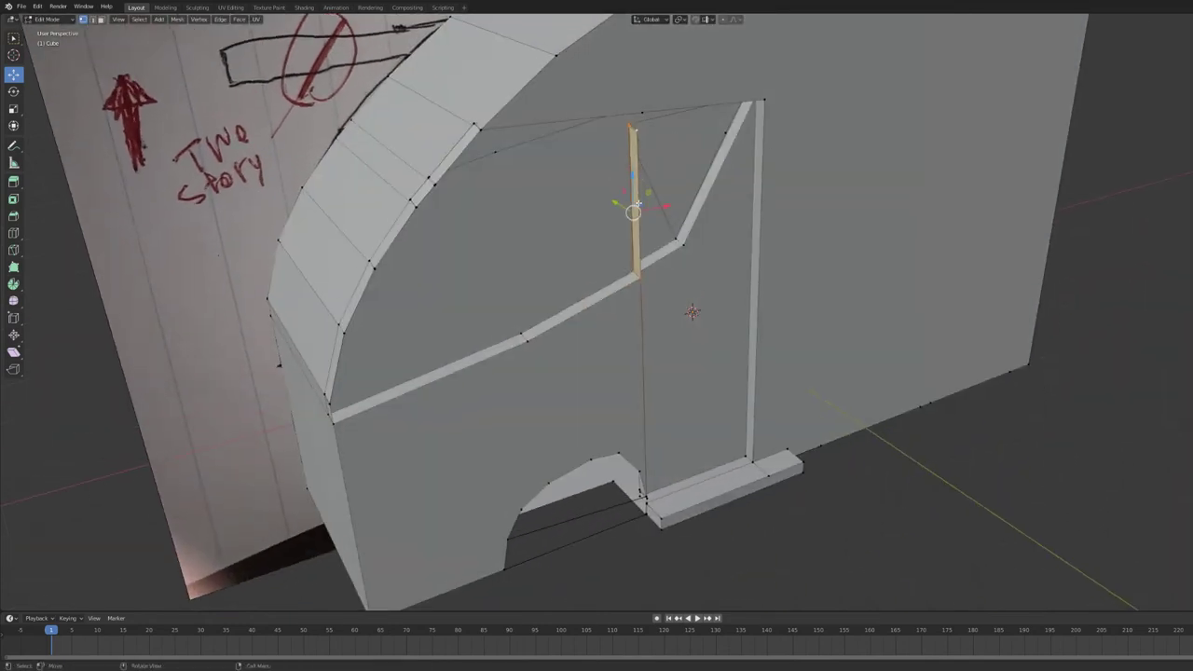
{"action": "key", "text": "w"}
{"action": "key", "text": "e"}
{"action": "left_click", "coordinate": [483, 154]}
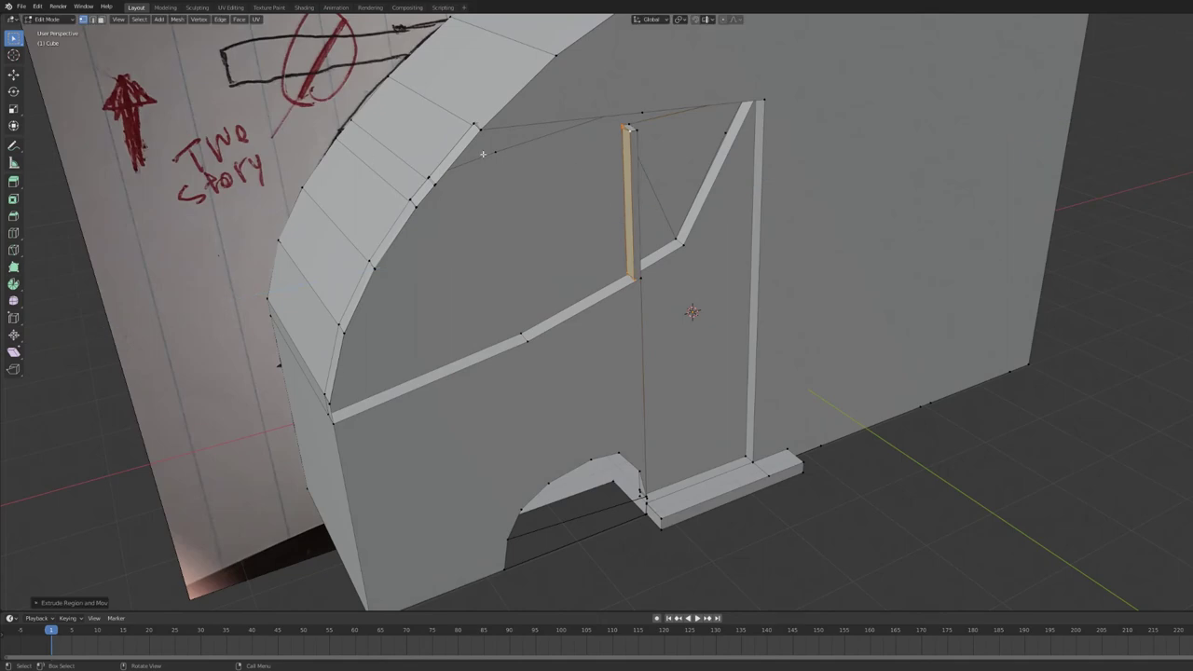
{"action": "middle_click_drag", "start_coordinate": [483, 154], "coordinate": [457, 168]}
{"action": "scroll", "coordinate": [457, 168], "scroll_direction": "up", "scroll_amount": 3}
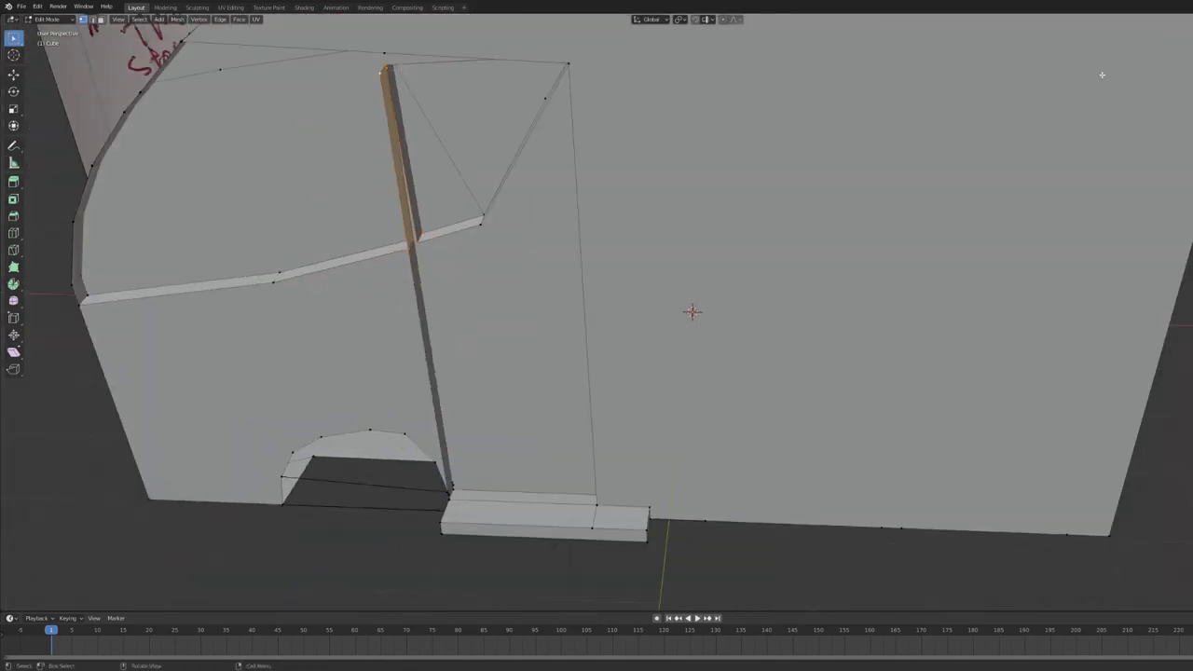
{"action": "scroll", "coordinate": [1102, 75], "scroll_direction": "down", "scroll_amount": 3}
Extrude the pillar strip into a thin face and nudge the selected strip into place
{"action": "middle_click_drag", "start_coordinate": [1102, 75], "coordinate": [4, 78]}
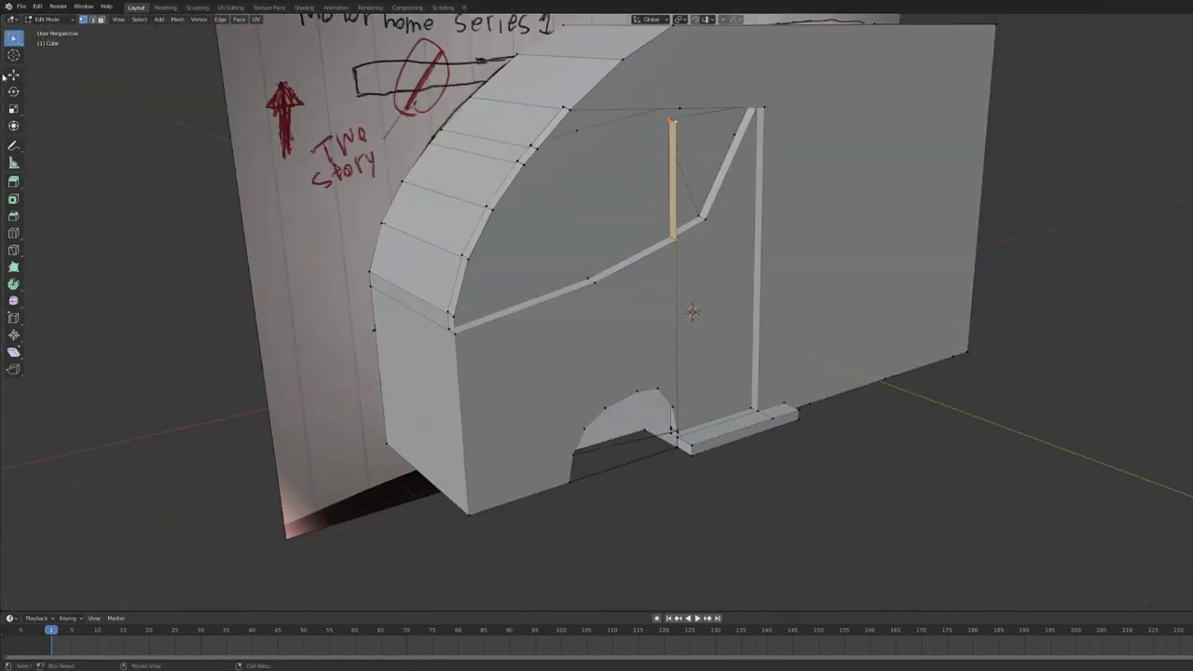
{"action": "key", "text": "e"}
{"action": "left_click", "coordinate": [676, 129]}
{"action": "key", "text": "c"}
{"action": "key", "text": "Escape"}
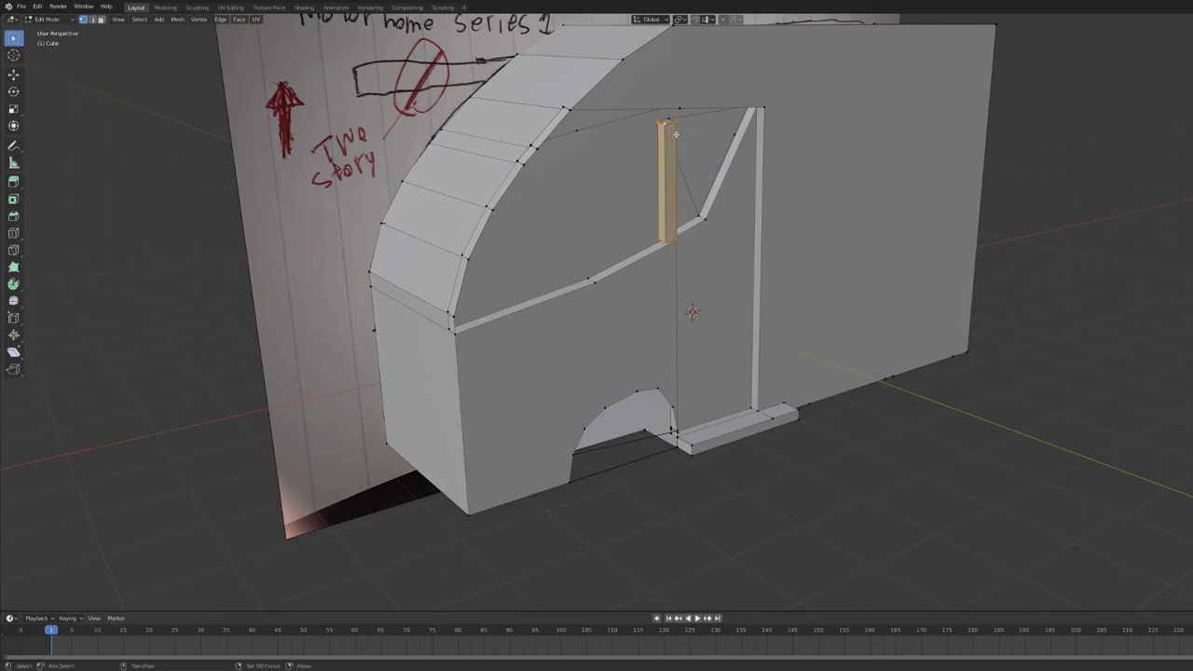
{"action": "left_click", "coordinate": [13, 73]}
{"action": "left_click", "coordinate": [664, 178]}
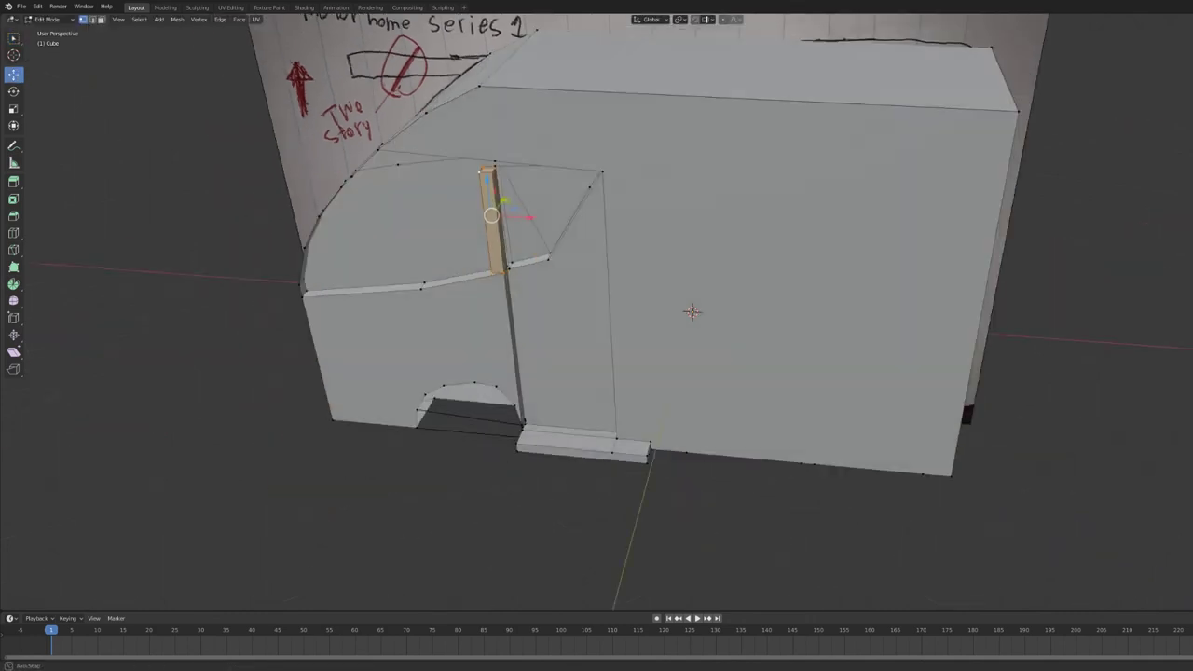
{"action": "middle_click_drag", "start_coordinate": [672, 179], "coordinate": [501, 261]}
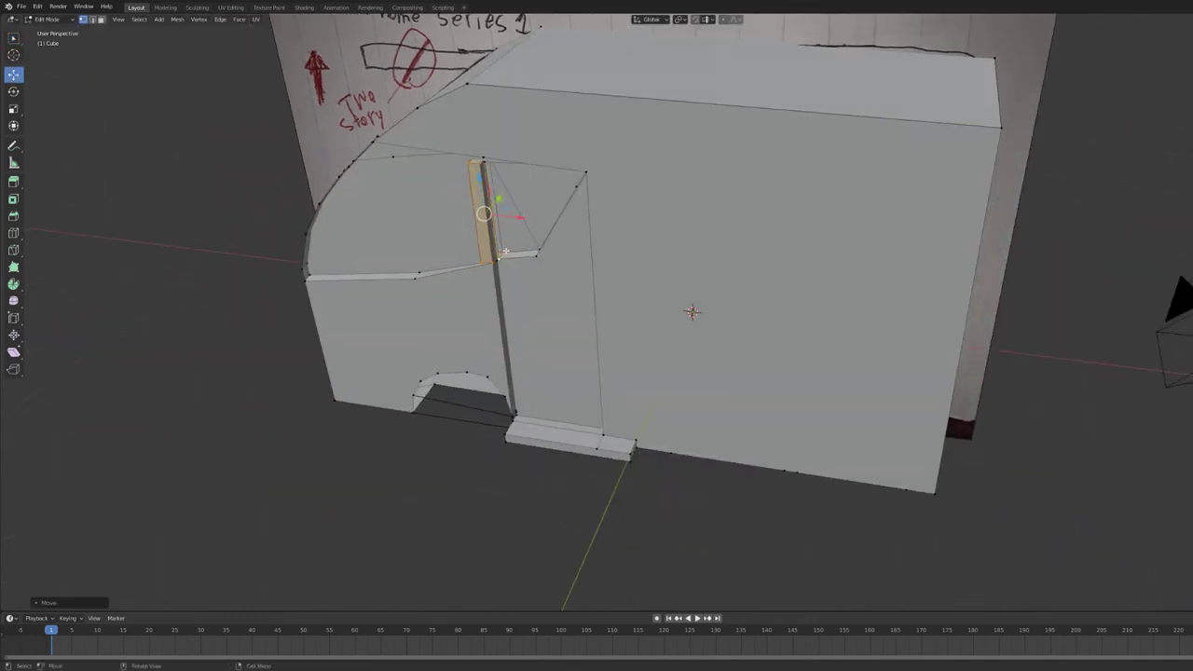
{"action": "key", "text": "c"}
{"action": "middle_click_drag", "start_coordinate": [516, 225], "coordinate": [464, 124]}
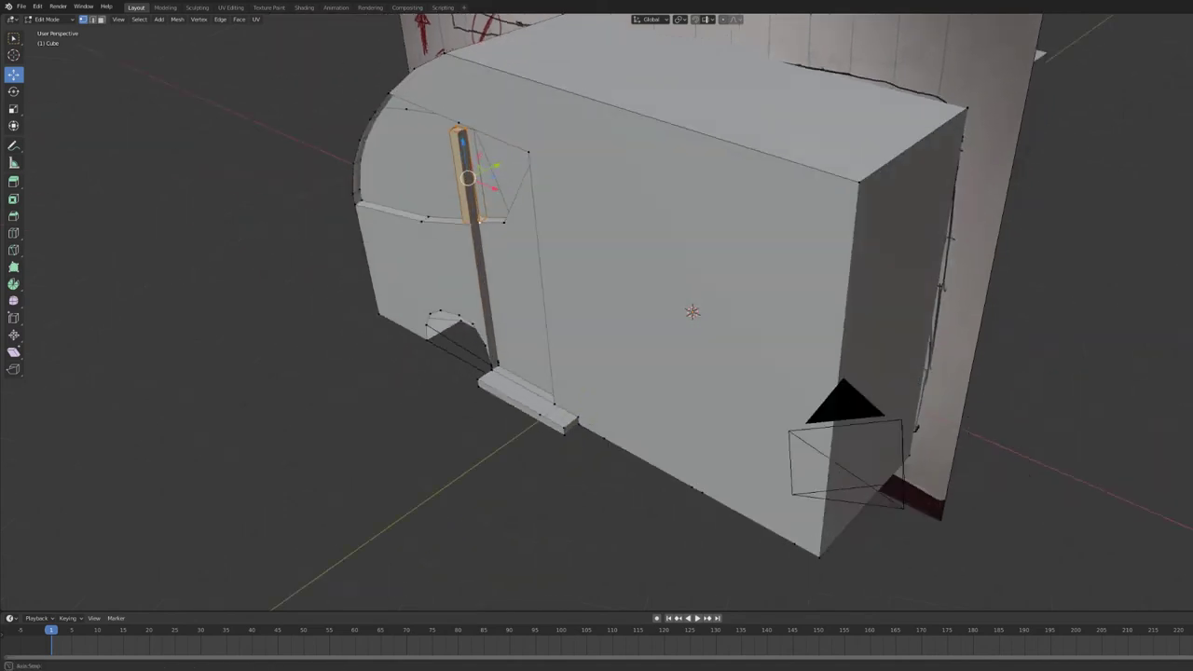
{"action": "key", "text": "c"}
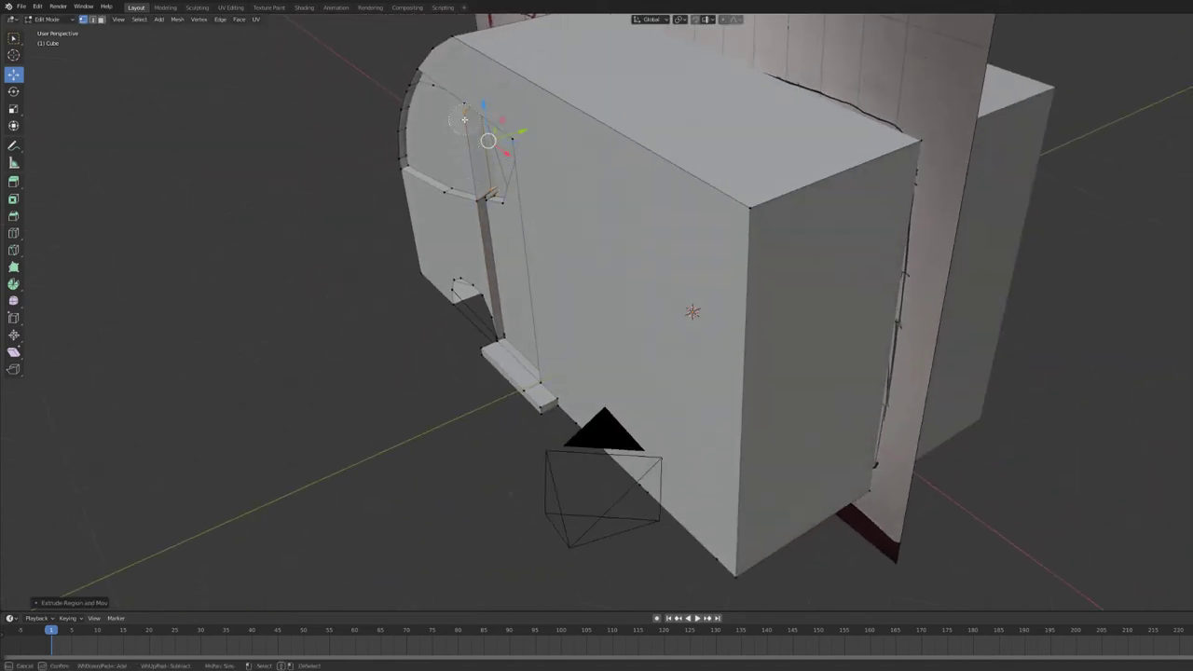
{"action": "left_click_drag", "start_coordinate": [464, 119], "coordinate": [471, 108]}
{"action": "key", "text": "Escape"}
{"action": "key", "text": "Escape"}
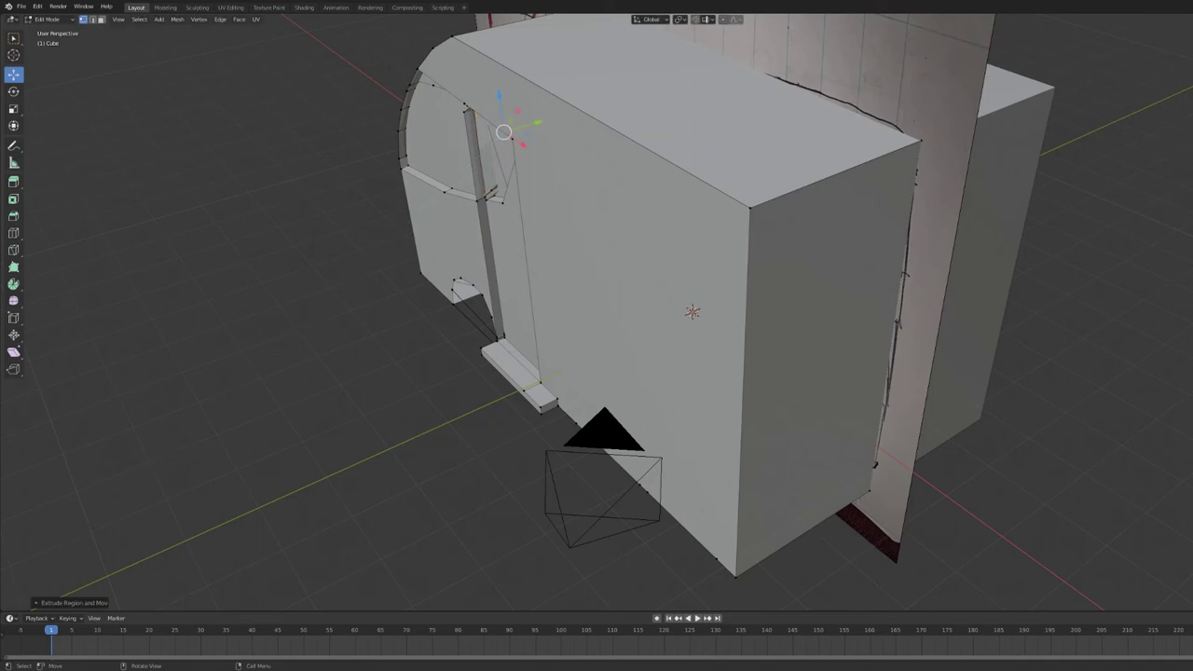
{"action": "middle_click_drag", "start_coordinate": [506, 125], "coordinate": [721, 135]}
{"action": "left_click", "coordinate": [721, 135]}
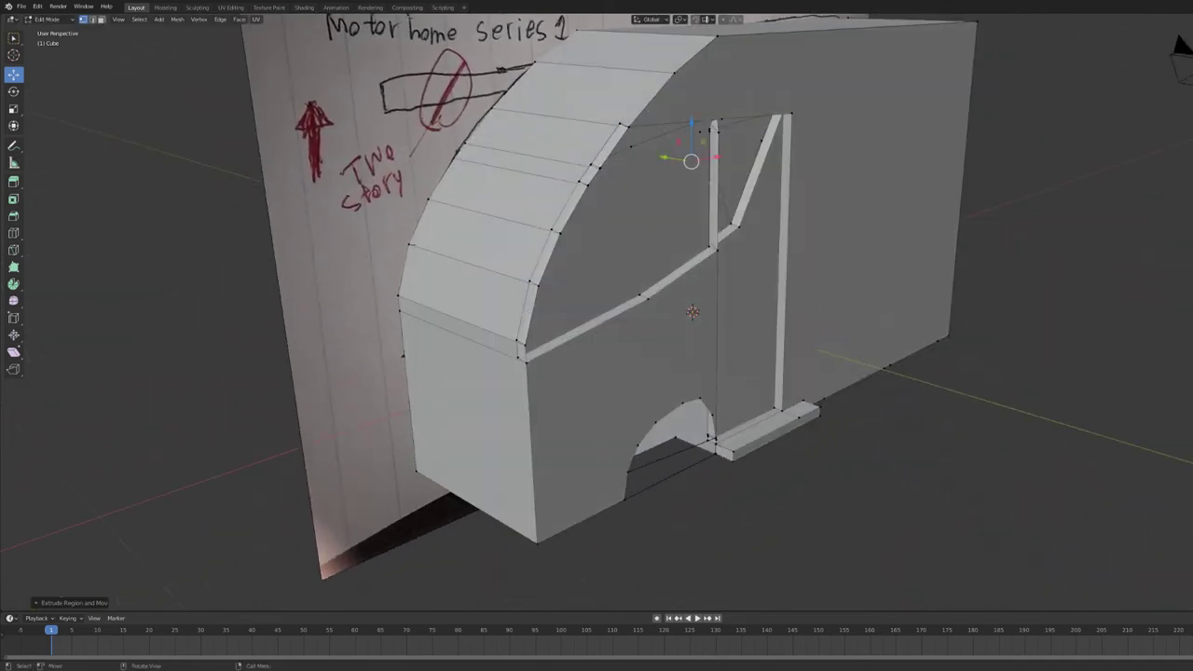
Select a front-side pillar edge and extrude it twice to extend the strip
{"action": "middle_click_drag", "start_coordinate": [1178, 43], "coordinate": [549, 121]}
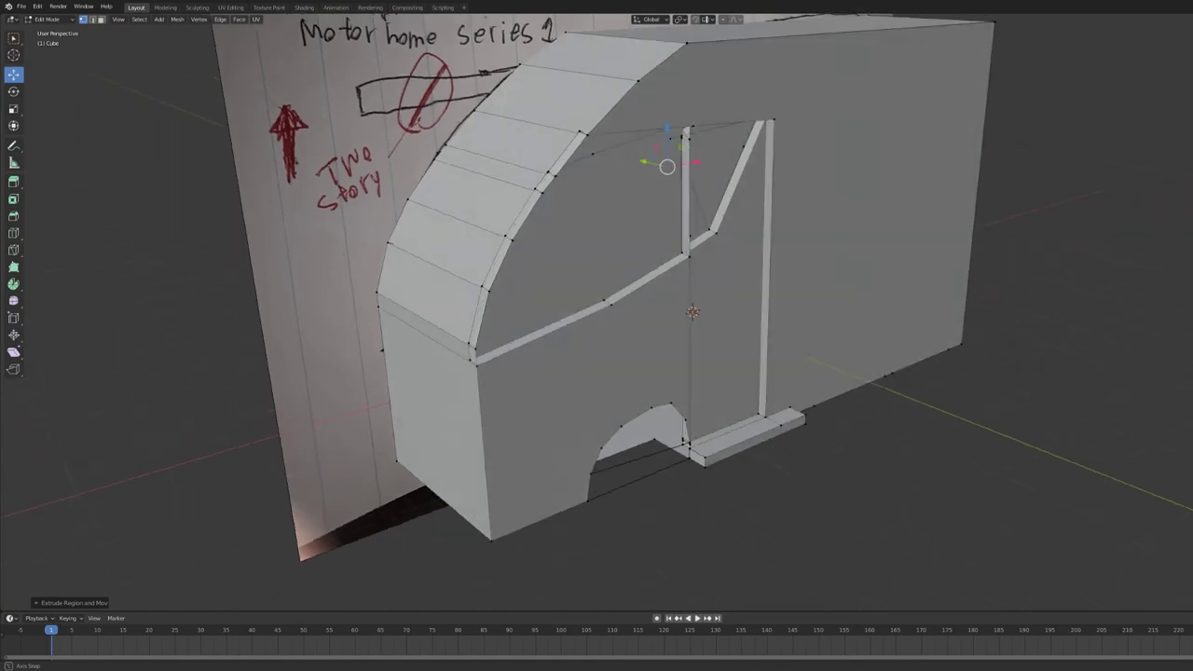
{"action": "middle_click_drag", "start_coordinate": [549, 121], "coordinate": [609, 217]}
{"action": "key", "text": "c"}
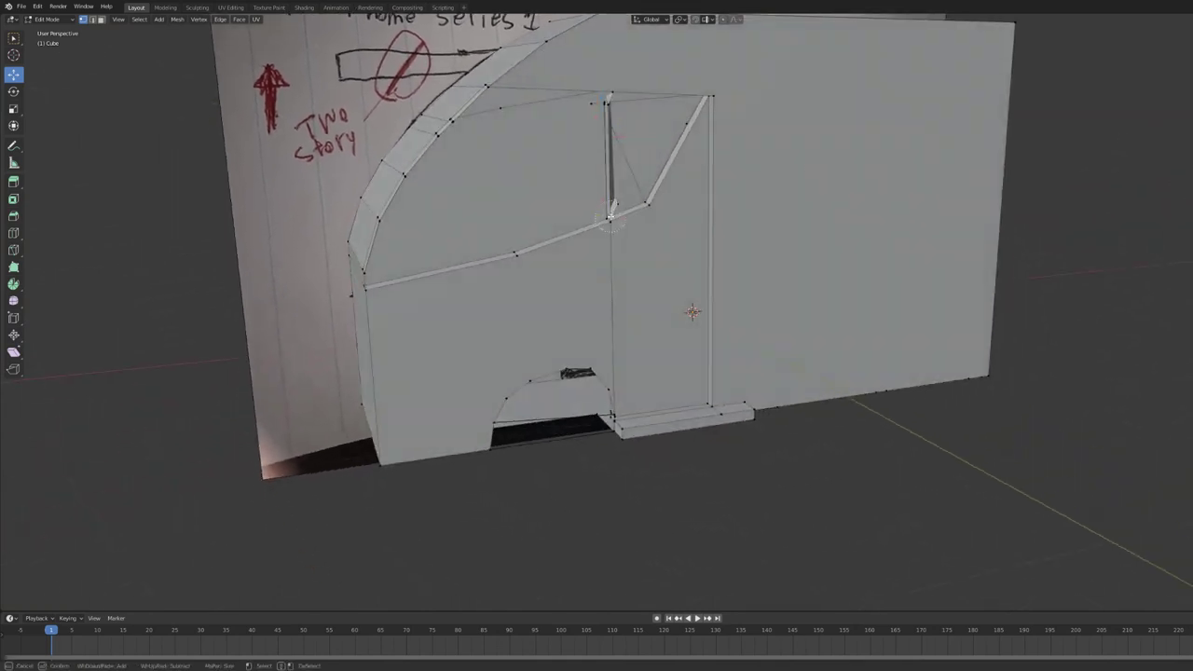
{"action": "mouse_move", "coordinate": [593, 103]}
{"action": "middle_mouse_down"}
{"action": "mouse_move", "coordinate": [625, 224]}
{"action": "mouse_move", "coordinate": [483, 268]}
{"action": "mouse_move", "coordinate": [521, 107]}
{"action": "middle_mouse_up"}
{"action": "key", "text": "e"}
{"action": "left_click", "coordinate": [626, 243]}
{"action": "key", "text": "e"}
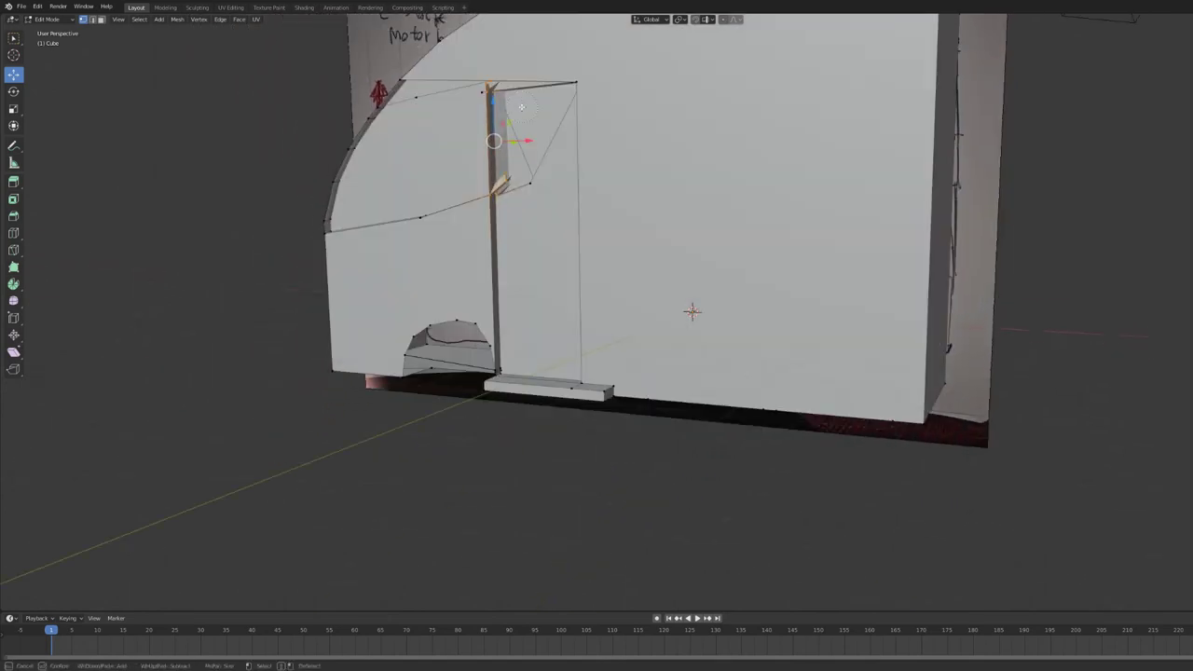
{"action": "middle_click_drag", "start_coordinate": [536, 233], "coordinate": [547, 140]}
{"action": "left_click", "coordinate": [746, 93]}
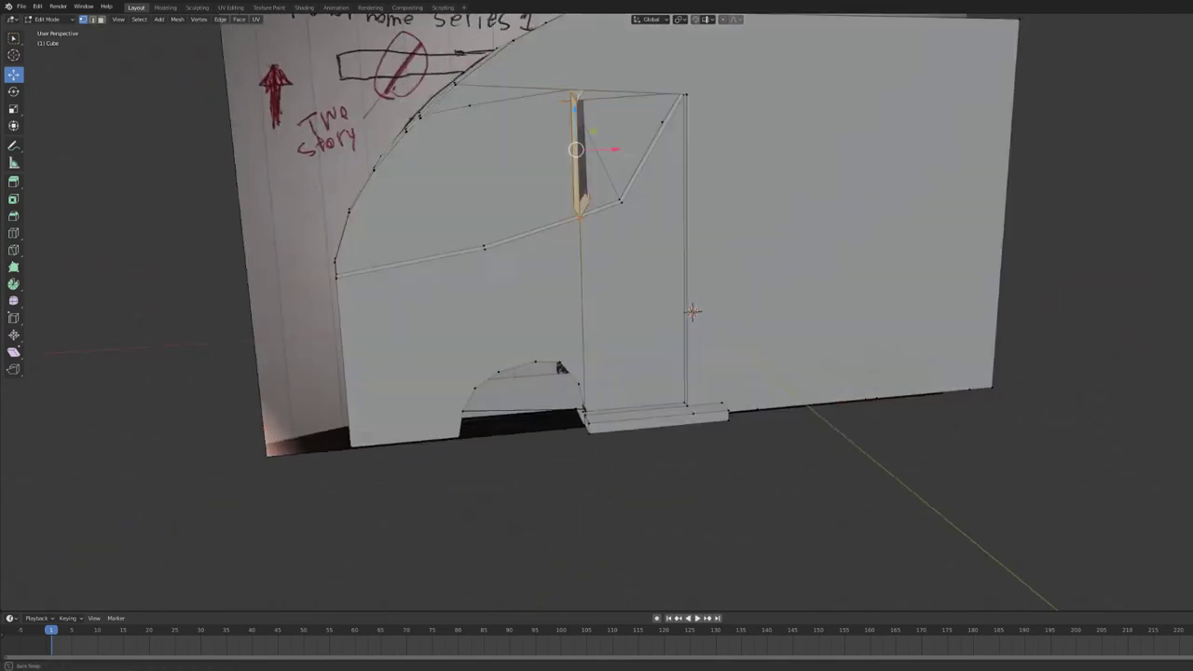
{"action": "middle_click_drag", "start_coordinate": [746, 93], "coordinate": [809, 161]}
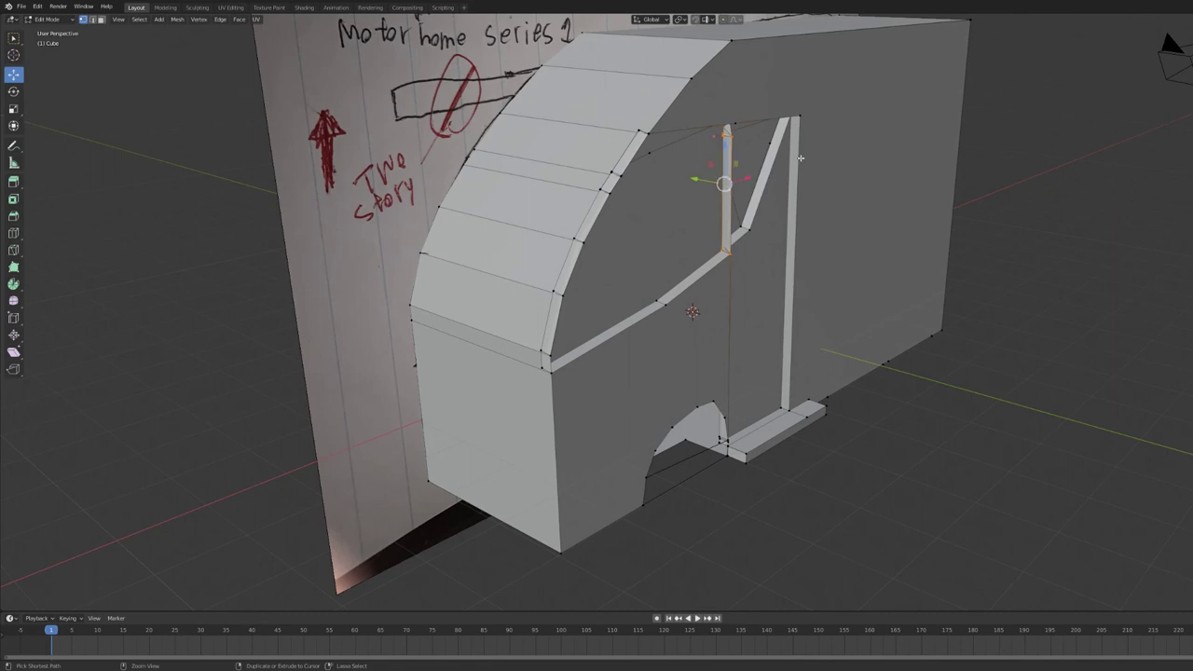
{"action": "middle_click_drag", "start_coordinate": [1064, 130], "coordinate": [717, 137]}
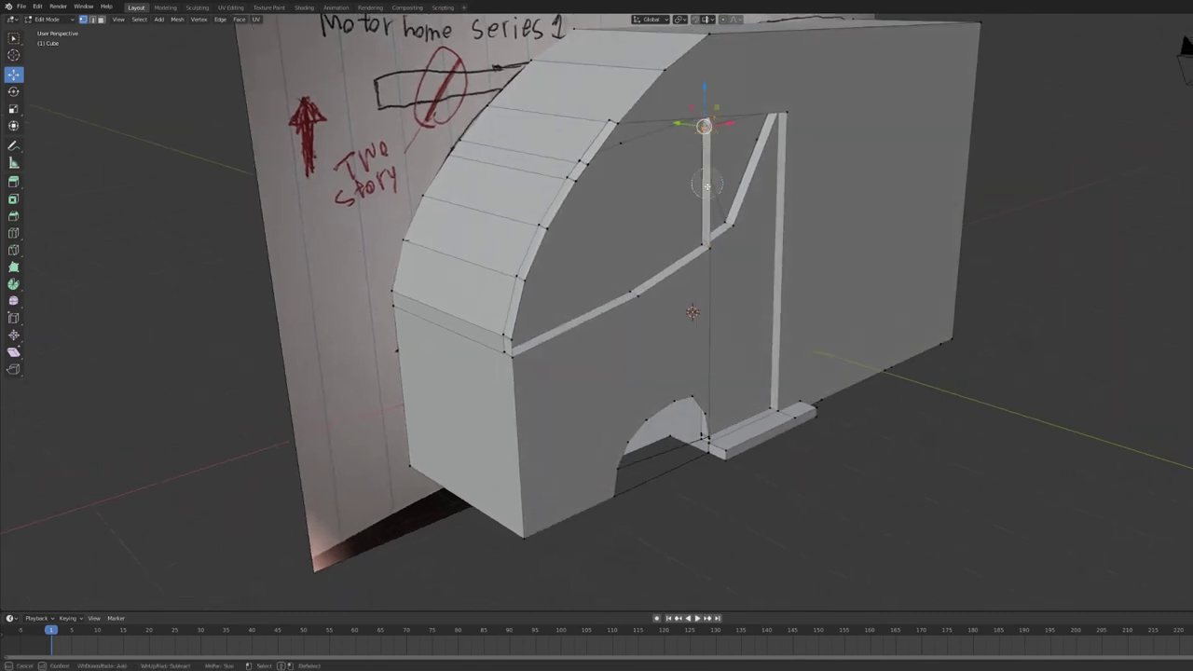
{"action": "middle_click_drag", "start_coordinate": [1186, 46], "coordinate": [519, 250]}
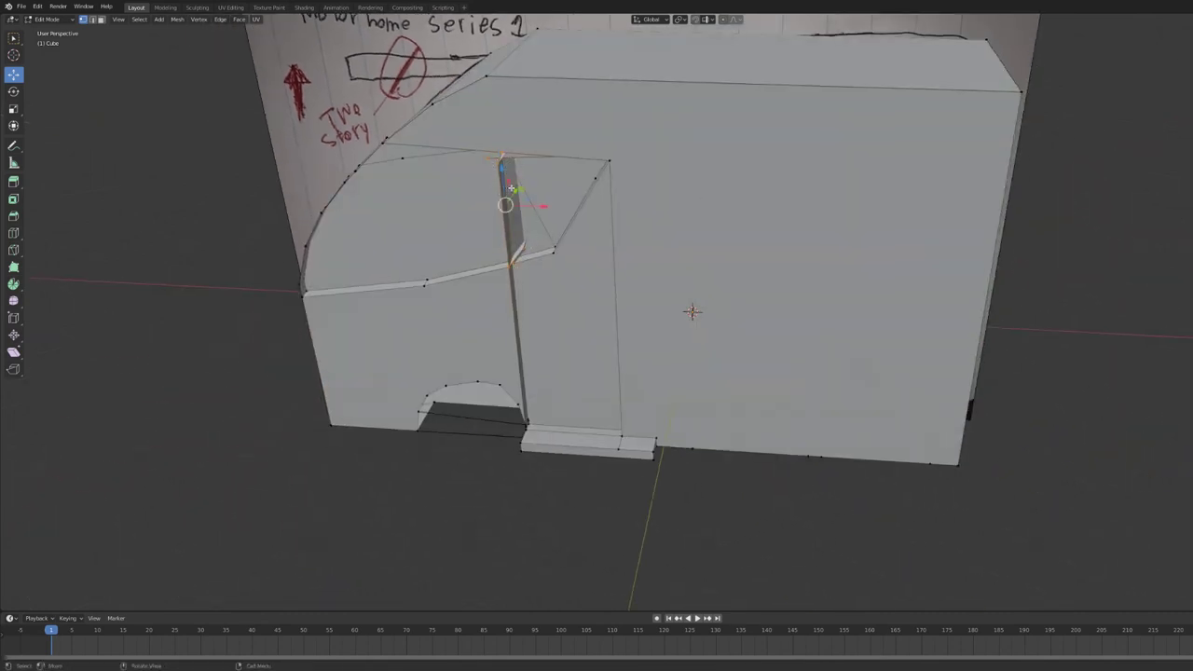
Slide the vertical strip sideways, shift its vertices left along X, and extrude a block
{"action": "key", "text": "g"}
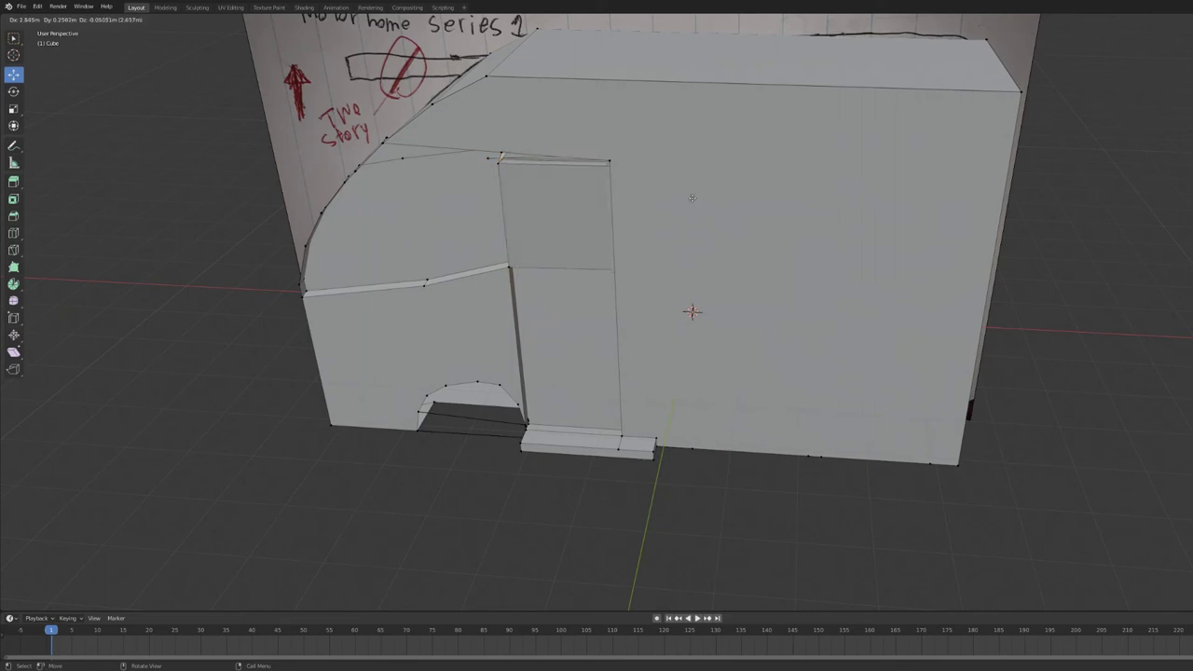
{"action": "left_click", "coordinate": [508, 172]}
{"action": "key", "text": "e"}
{"action": "right_click", "coordinate": [508, 173]}
{"action": "key", "text": "c"}
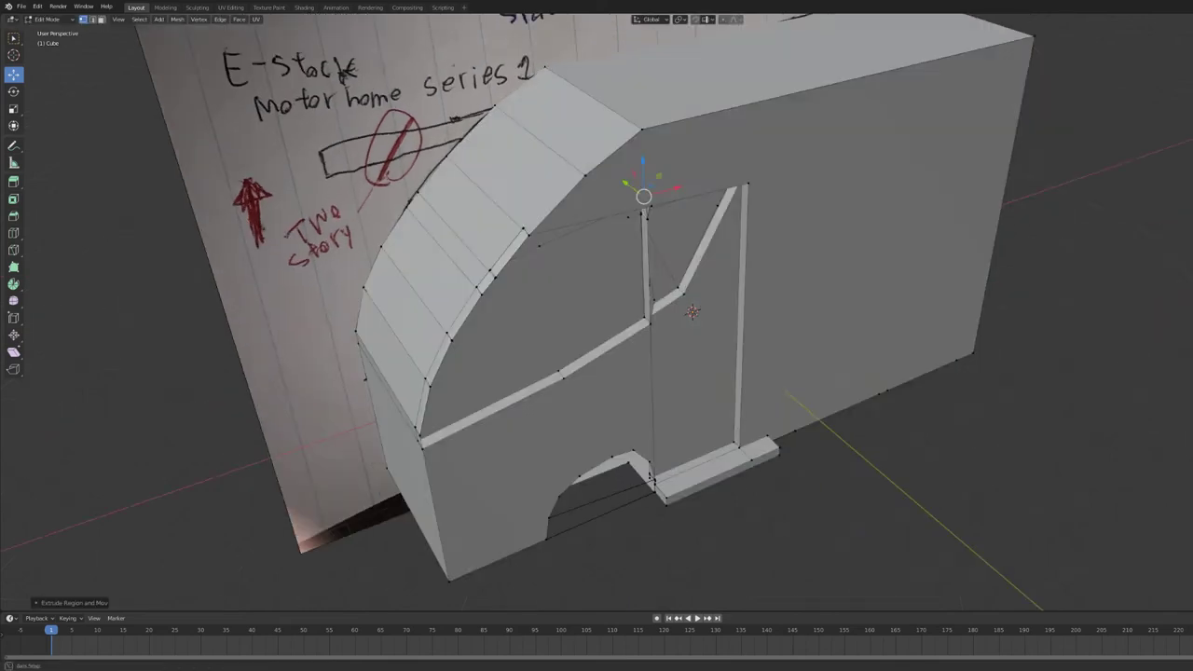
{"action": "middle_click_drag", "start_coordinate": [504, 245], "coordinate": [662, 229]}
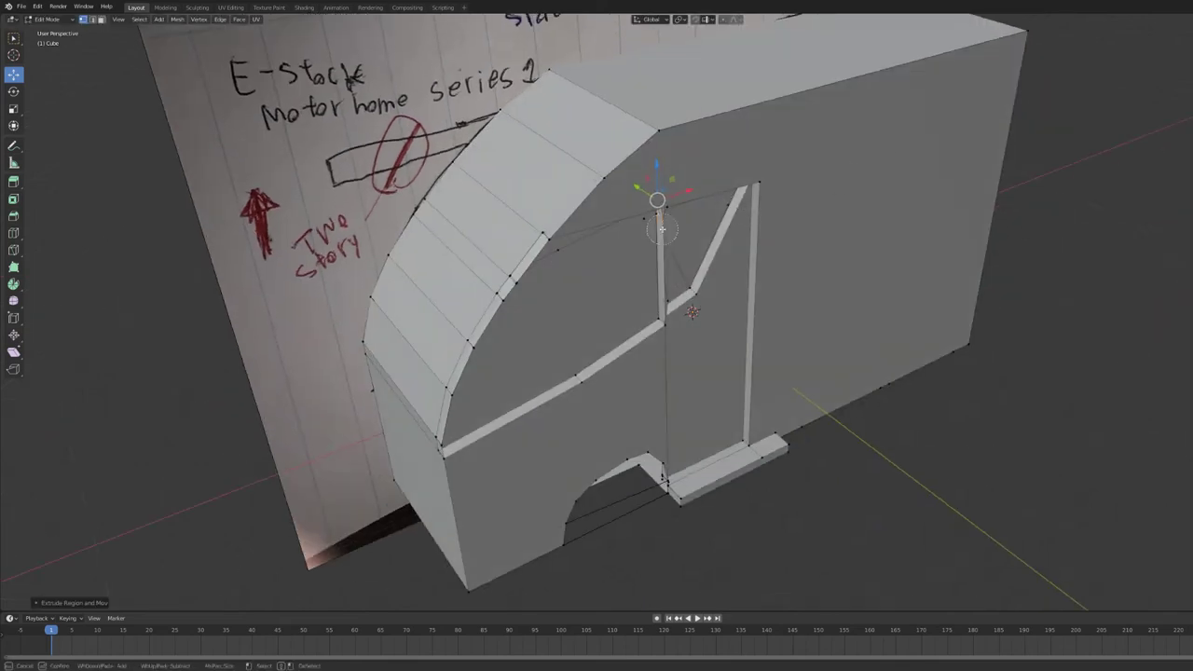
{"action": "right_click", "coordinate": [655, 297]}
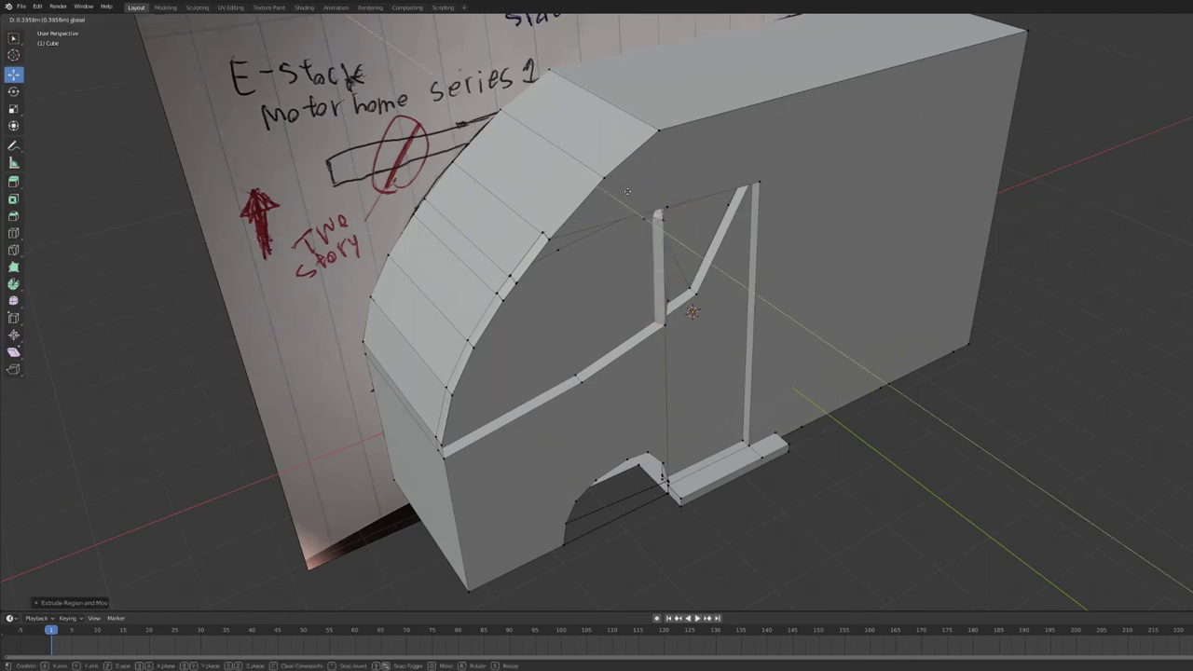
{"action": "left_click_drag", "start_coordinate": [689, 193], "coordinate": [665, 200]}
{"action": "key", "text": "c"}
{"action": "key", "text": "KP_1"}
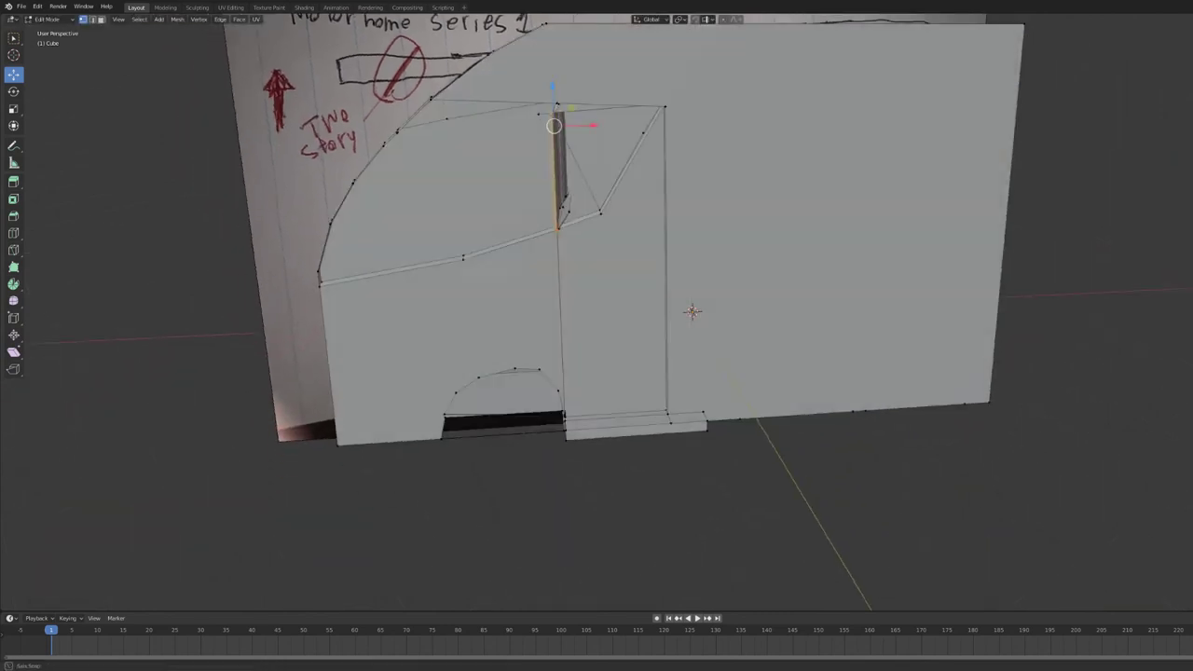
{"action": "middle_click_drag", "start_coordinate": [566, 180], "coordinate": [501, 214]}
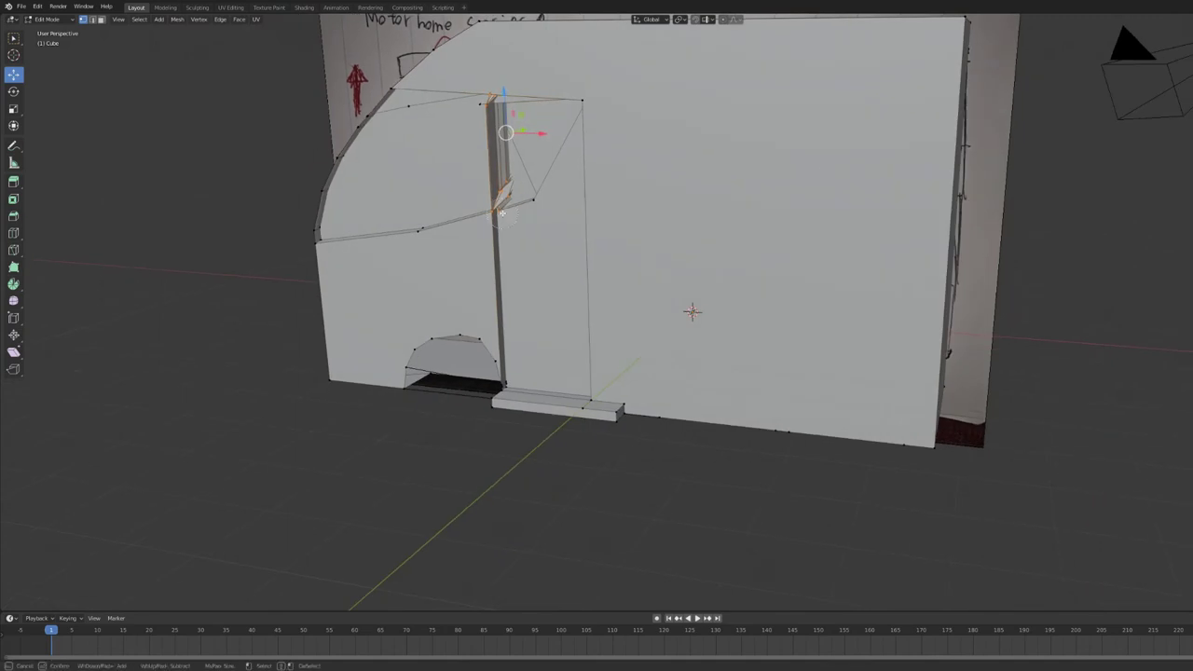
{"action": "key", "text": "e"}
{"action": "left_click", "coordinate": [486, 147]}
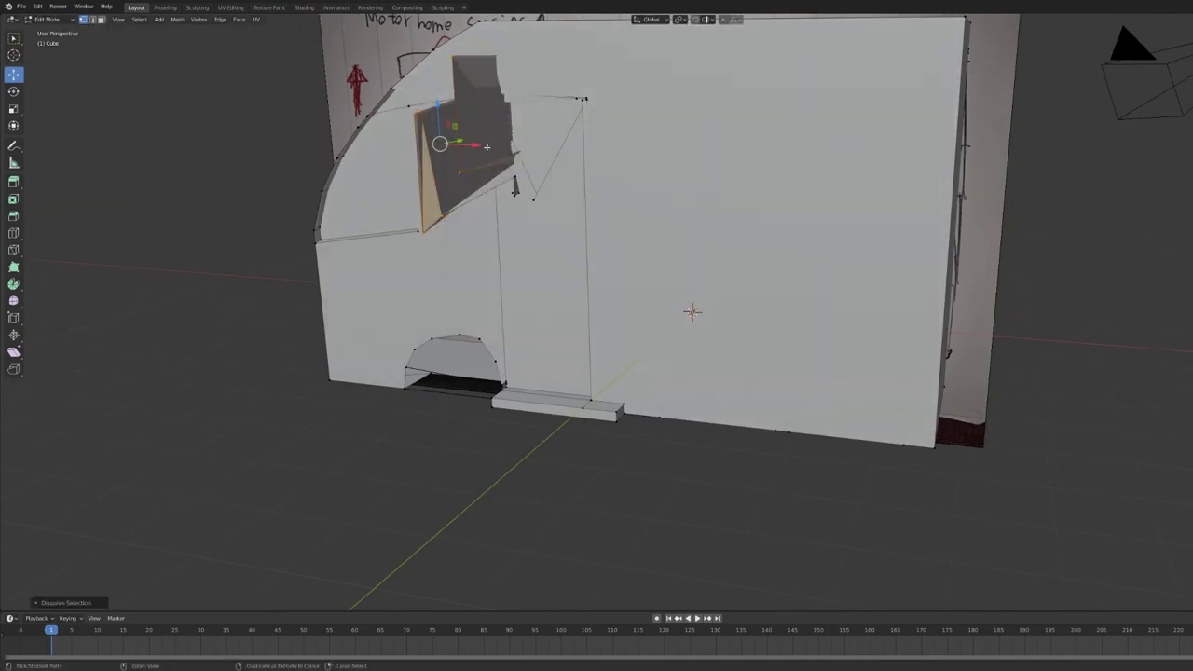
Extrude the vertical pillar strip outward, undo it, and nudge the strip's top vertex upward
{"action": "mouse_move", "coordinate": [516, 185]}
{"action": "middle_mouse_down"}
{"action": "mouse_move", "coordinate": [597, 196]}
{"action": "mouse_move", "coordinate": [1115, 107]}
{"action": "middle_mouse_up"}
{"action": "left_click", "coordinate": [642, 215]}
{"action": "key", "text": "e"}
{"action": "left_click", "coordinate": [634, 207]}
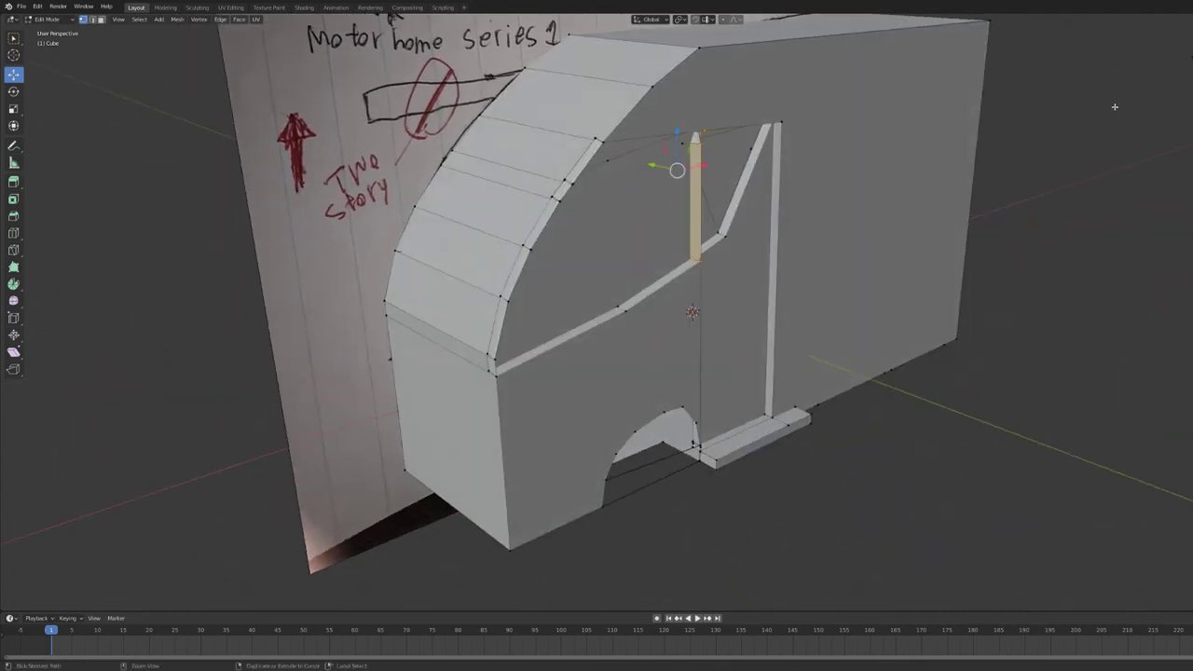
{"action": "key", "text": "ctrl+z"}
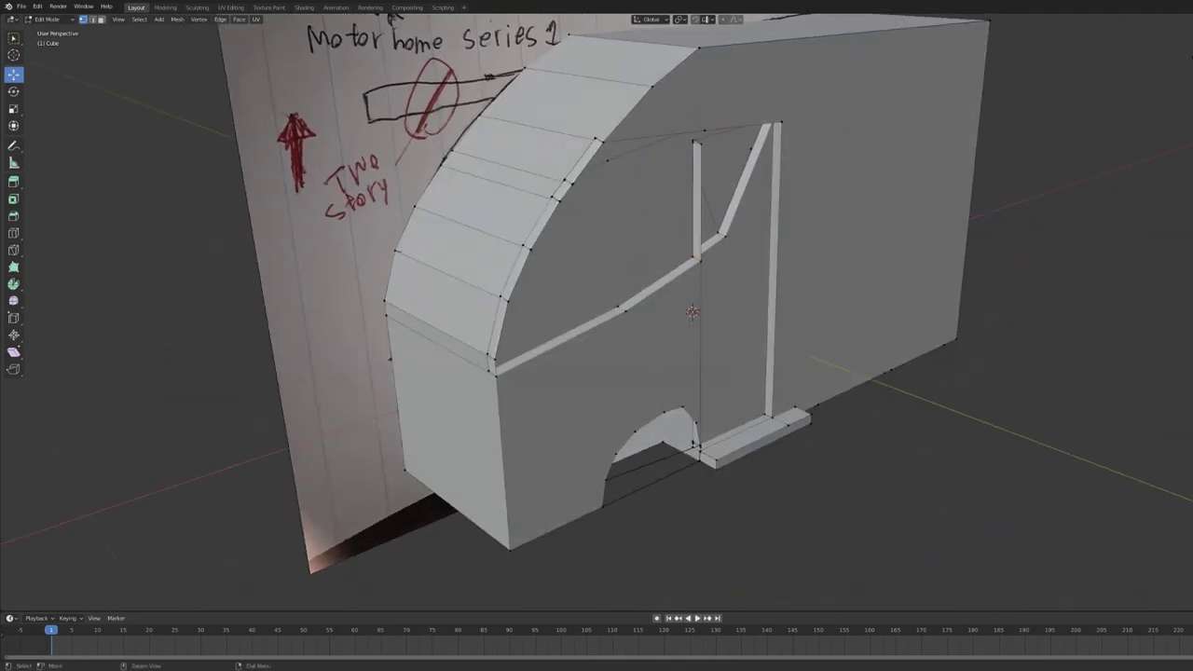
{"action": "scroll", "coordinate": [691, 138], "scroll_direction": "up", "scroll_amount": 3}
{"action": "scroll", "coordinate": [691, 138], "scroll_direction": "up", "scroll_amount": 2}
{"action": "scroll", "coordinate": [691, 138], "scroll_direction": "down", "scroll_amount": 3}
{"action": "scroll", "coordinate": [691, 138], "scroll_direction": "down", "scroll_amount": 2}
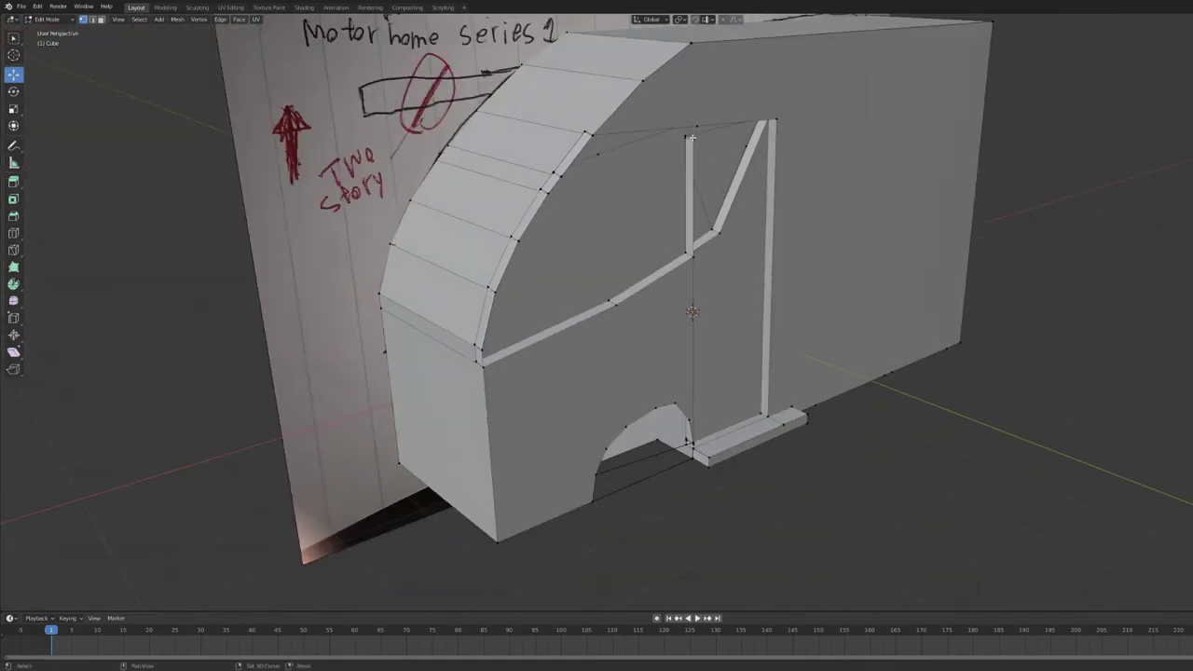
{"action": "left_click_drag", "start_coordinate": [685, 136], "coordinate": [689, 129]}
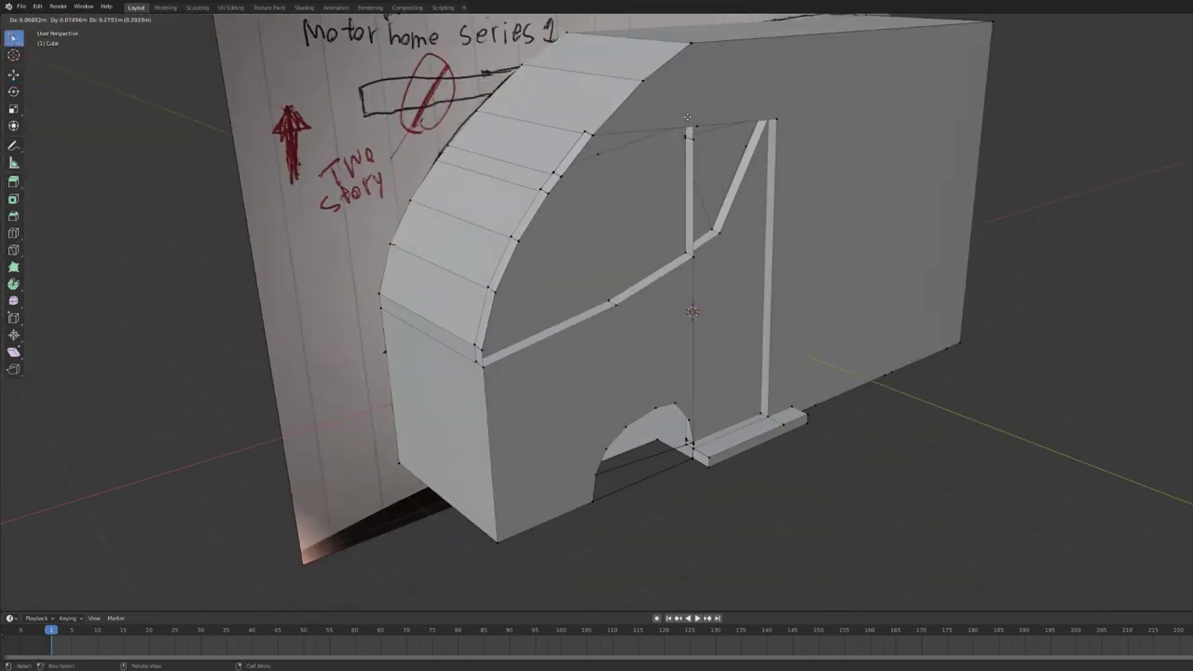
{"action": "left_click", "coordinate": [688, 117]}
{"action": "middle_click_drag", "start_coordinate": [687, 117], "coordinate": [1087, 101]}
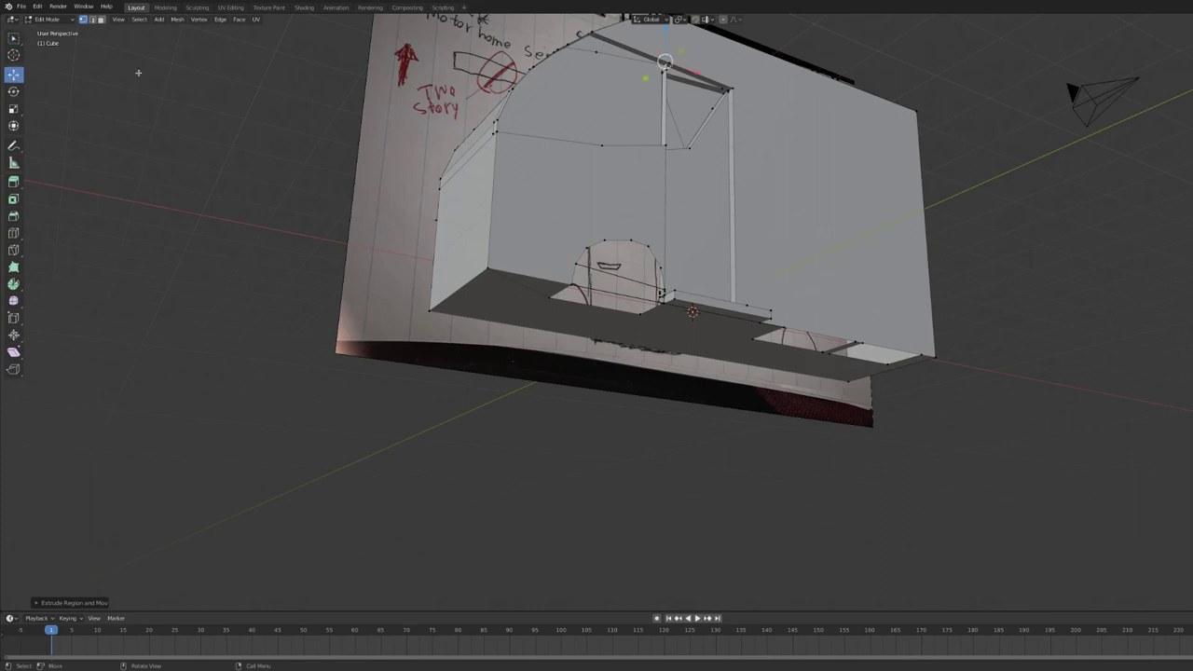
{"action": "middle_click_drag", "start_coordinate": [138, 73], "coordinate": [690, 56]}
{"action": "left_click_drag", "start_coordinate": [690, 84], "coordinate": [690, 89]}
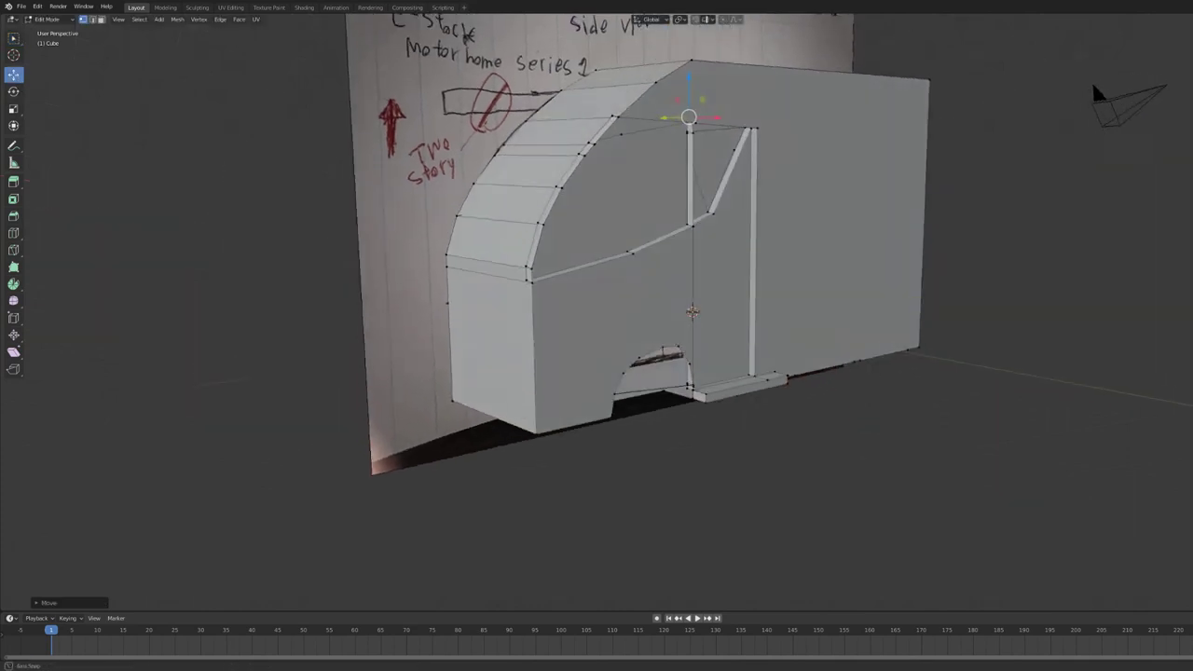
{"action": "key", "text": "KP_1"}
Place the selected vertex and toggle X-ray to reveal the sketch in front view
{"action": "key", "text": "g"}
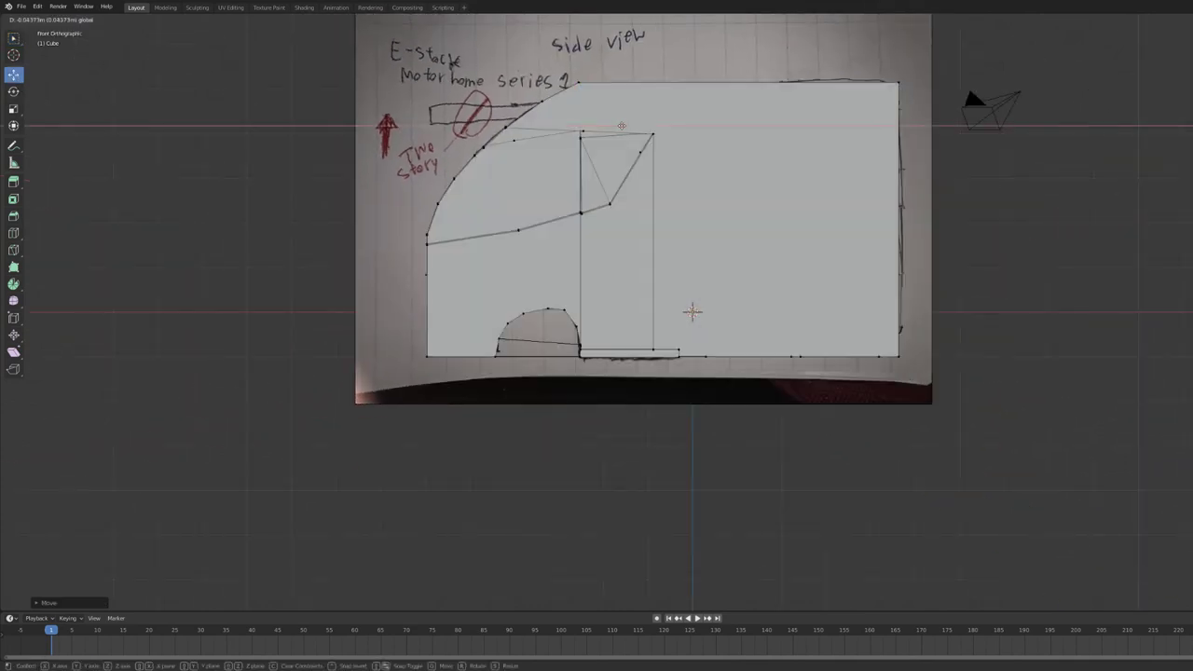
{"action": "left_click", "coordinate": [621, 125]}
{"action": "mouse_move", "coordinate": [621, 125]}
{"action": "middle_mouse_down"}
{"action": "mouse_move", "coordinate": [709, 186]}
{"action": "mouse_move", "coordinate": [391, 577]}
{"action": "mouse_move", "coordinate": [559, 466]}
{"action": "middle_mouse_up"}
{"action": "key", "text": "alt+z"}
{"action": "key", "text": "alt+z"}
{"action": "key", "text": "KP_1"}
{"action": "key", "text": "alt+z"}
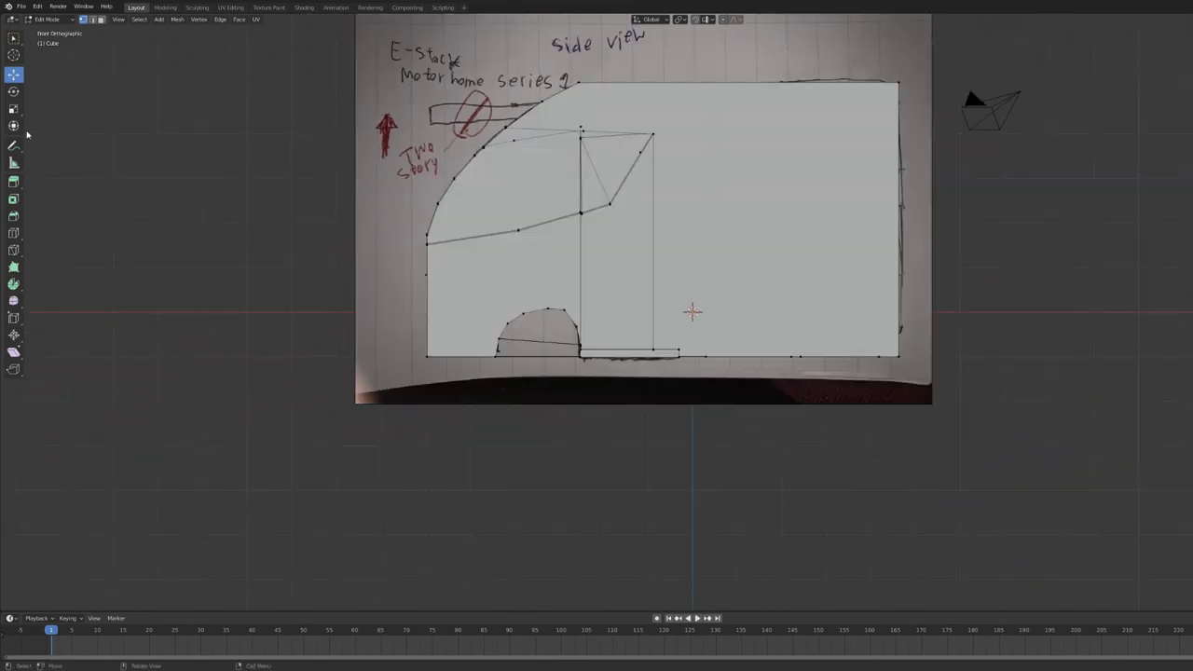
{"action": "key", "text": "alt+z"}
{"action": "mouse_move", "coordinate": [1119, 87]}
{"action": "middle_mouse_down"}
{"action": "mouse_move", "coordinate": [989, 130]}
{"action": "mouse_move", "coordinate": [704, 138]}
{"action": "middle_mouse_up"}
Raise the pillar's top vertex to match the sketched window outline, then view from the left
{"action": "left_click", "coordinate": [662, 133]}
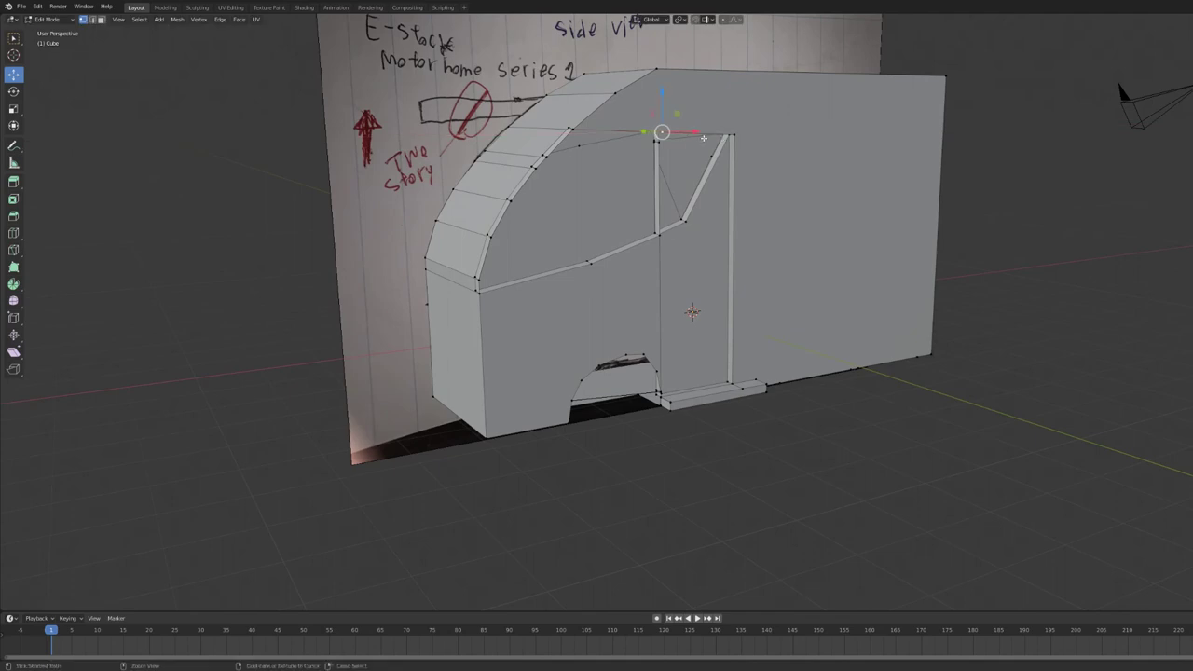
{"action": "key", "text": "alt+z"}
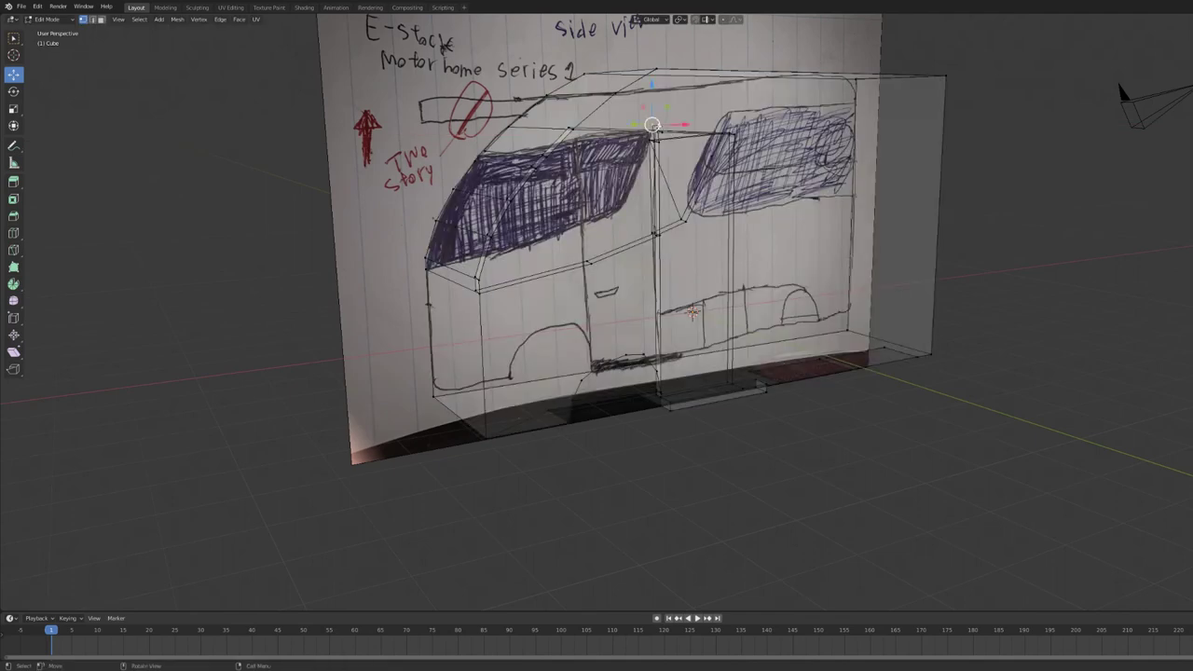
{"action": "left_click_drag", "start_coordinate": [667, 123], "coordinate": [668, 117]}
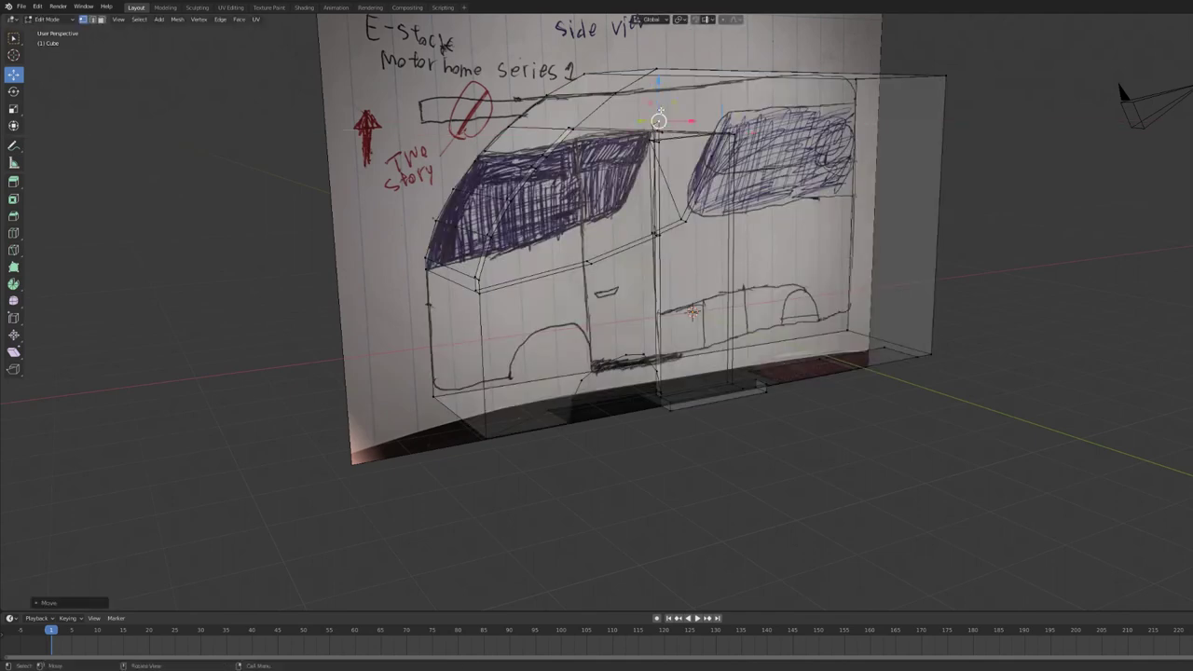
{"action": "key", "text": "alt+z"}
{"action": "mouse_move", "coordinate": [914, 140]}
{"action": "middle_mouse_down"}
{"action": "mouse_move", "coordinate": [1098, 99]}
{"action": "mouse_move", "coordinate": [1096, 122]}
{"action": "mouse_move", "coordinate": [1110, 98]}
{"action": "mouse_move", "coordinate": [1067, 81]}
{"action": "mouse_move", "coordinate": [1072, 93]}
{"action": "middle_mouse_up"}
{"action": "key", "text": "alt+z"}
{"action": "key", "text": "alt+z"}
{"action": "key", "text": "alt+z"}
{"action": "key", "text": "alt+z"}
{"action": "key", "text": "w"}
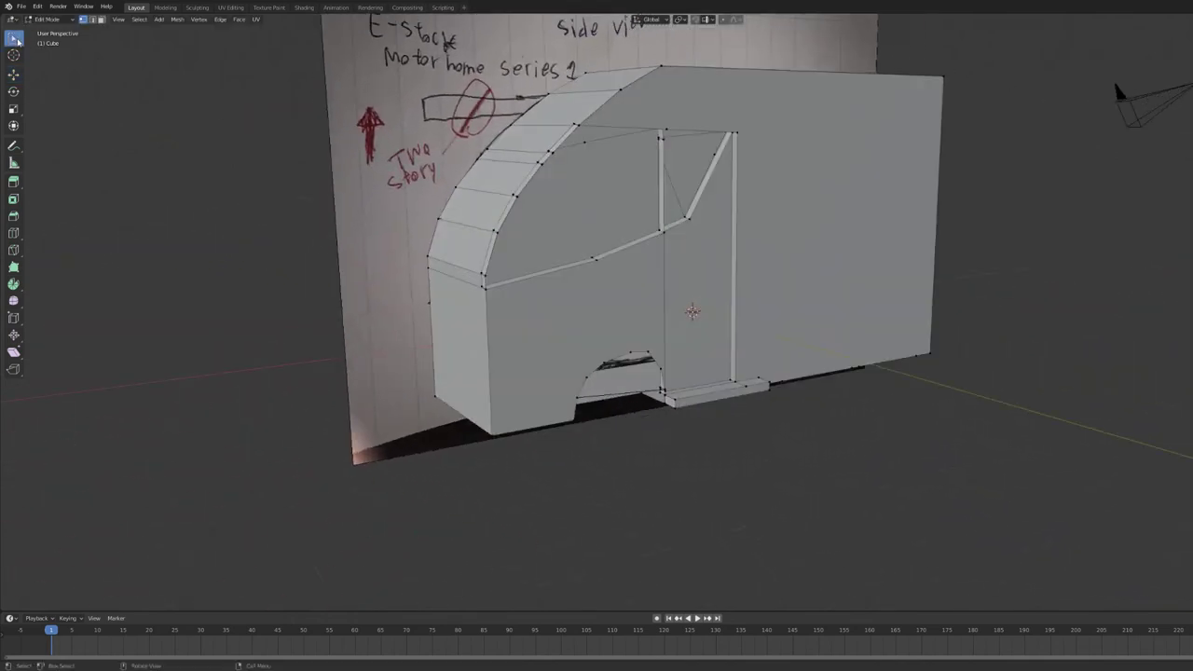
{"action": "middle_click_drag", "start_coordinate": [764, 419], "coordinate": [1177, 135], "text": "alt"}
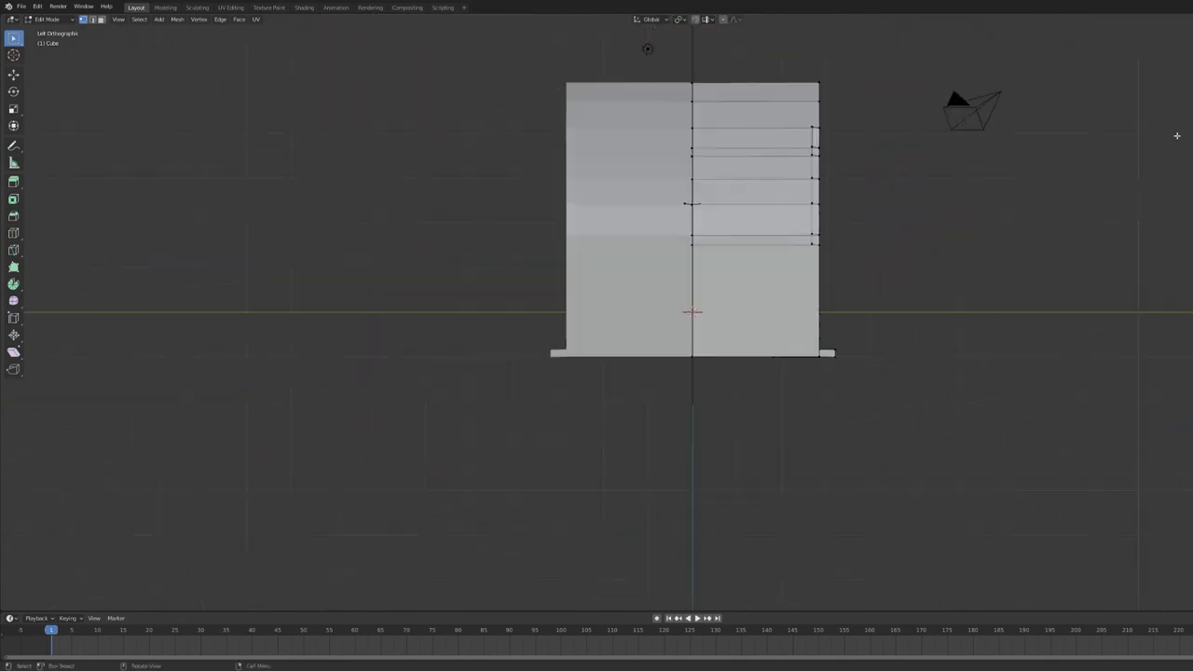
Knife-cut a new edge across the curved cab front, continuing the windshield's top line
{"action": "middle_click_drag", "start_coordinate": [1044, 84], "coordinate": [602, 198], "text": "alt"}
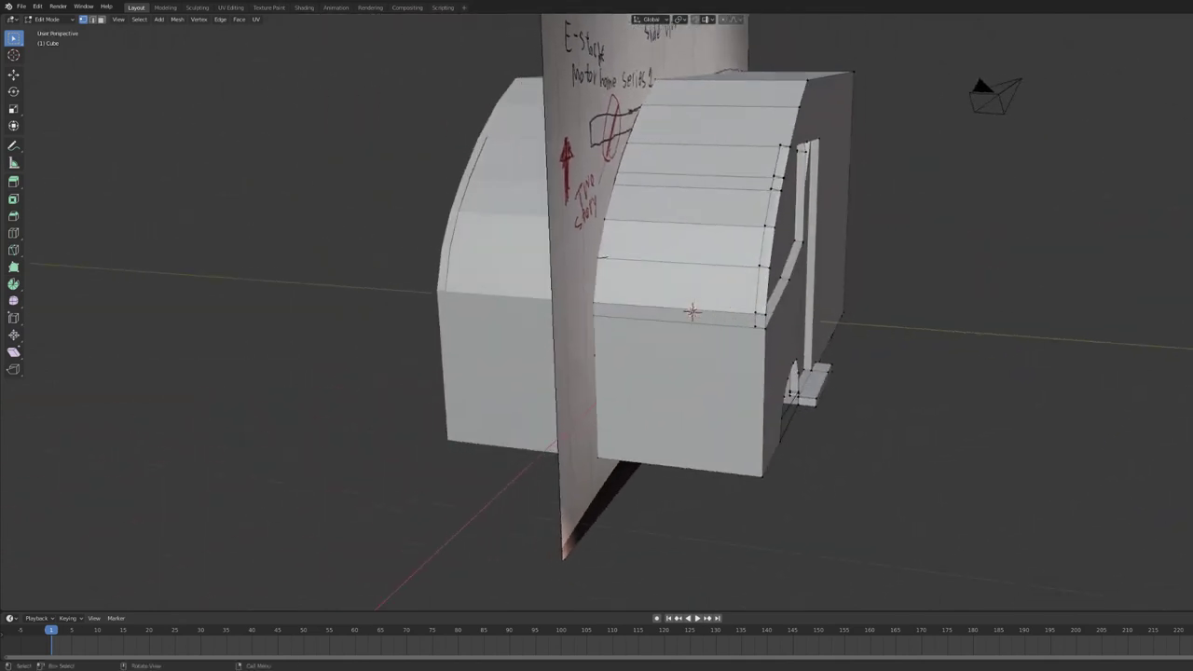
{"action": "left_click", "coordinate": [13, 250]}
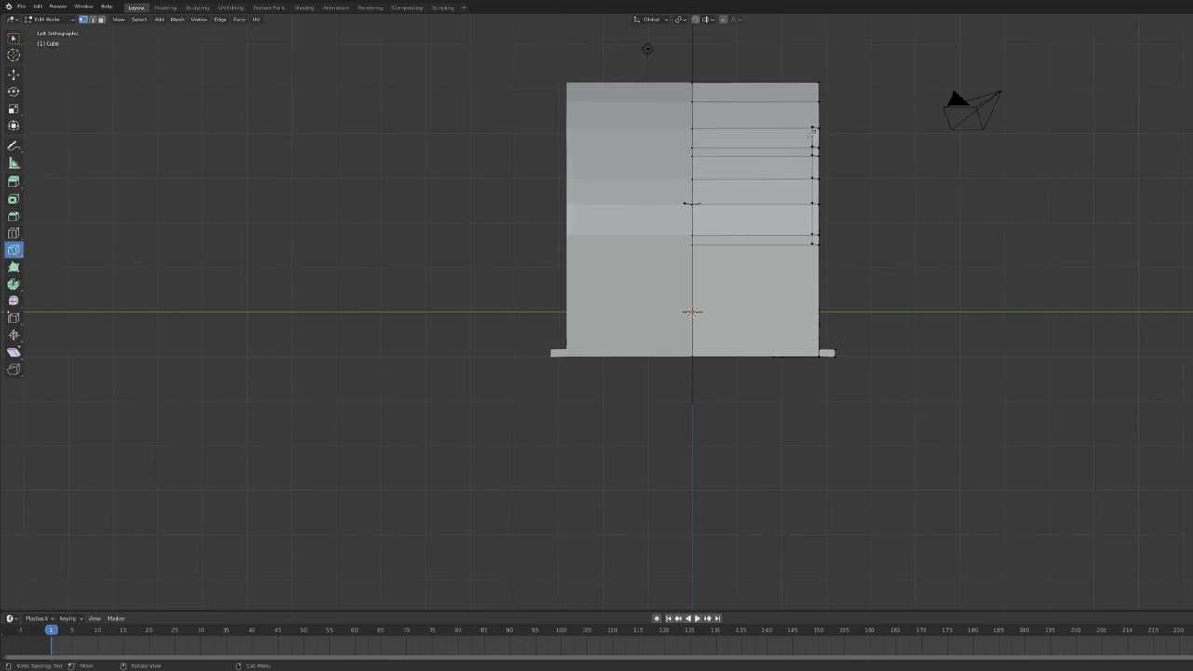
{"action": "left_click", "coordinate": [814, 125]}
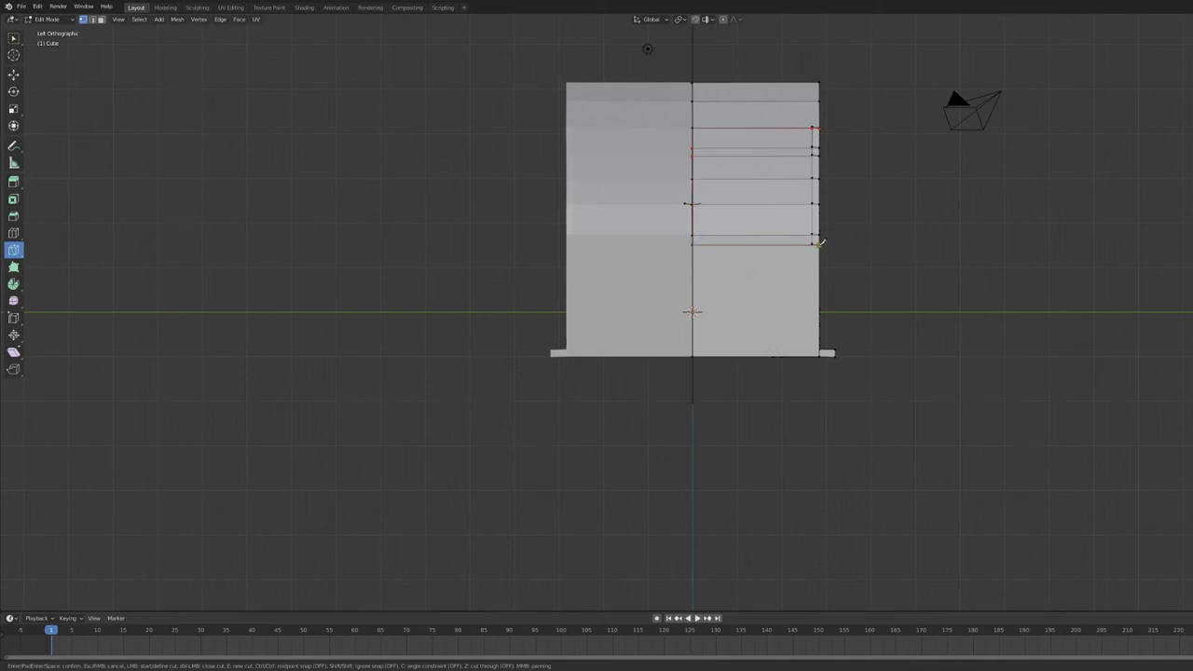
{"action": "key", "text": "Return"}
{"action": "middle_click_drag", "start_coordinate": [895, 160], "coordinate": [894, 170]}
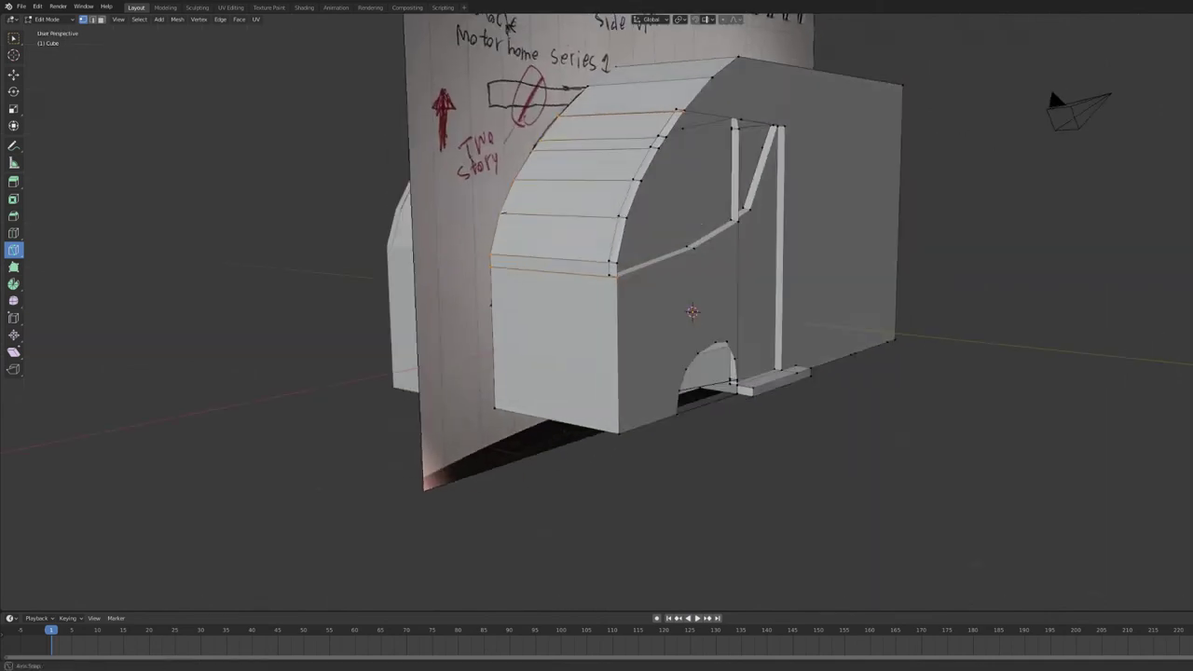
{"action": "key", "text": "c"}
{"action": "left_click_drag", "start_coordinate": [641, 270], "coordinate": [670, 162]}
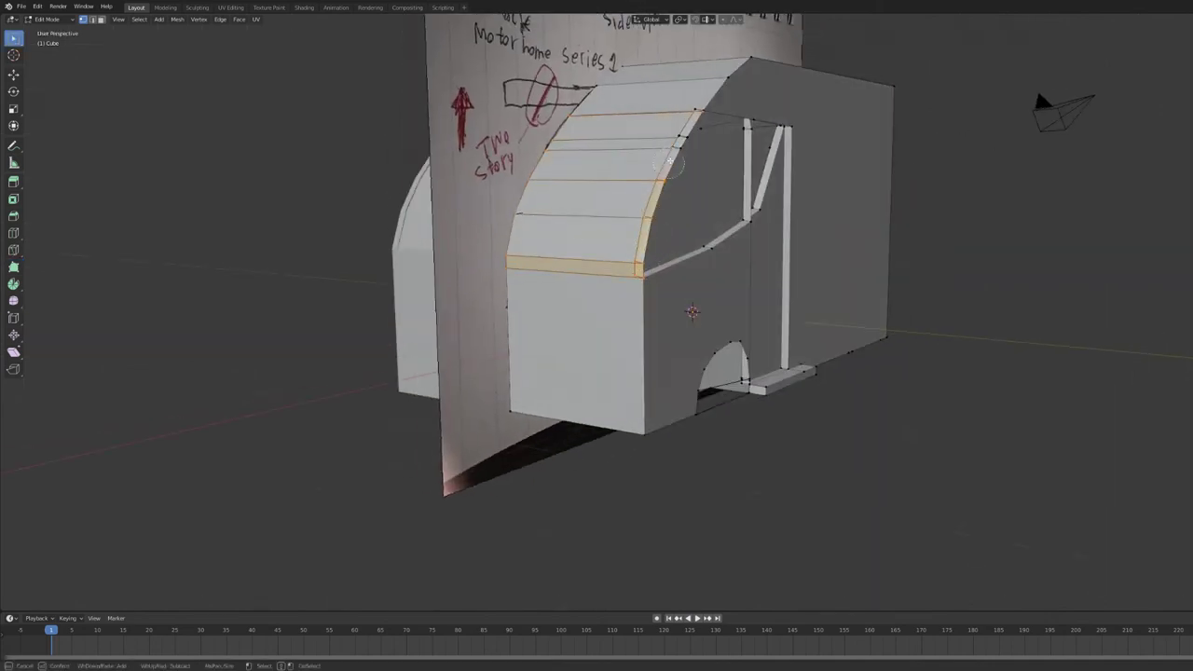
{"action": "middle_click_drag", "start_coordinate": [578, 186], "coordinate": [538, 191]}
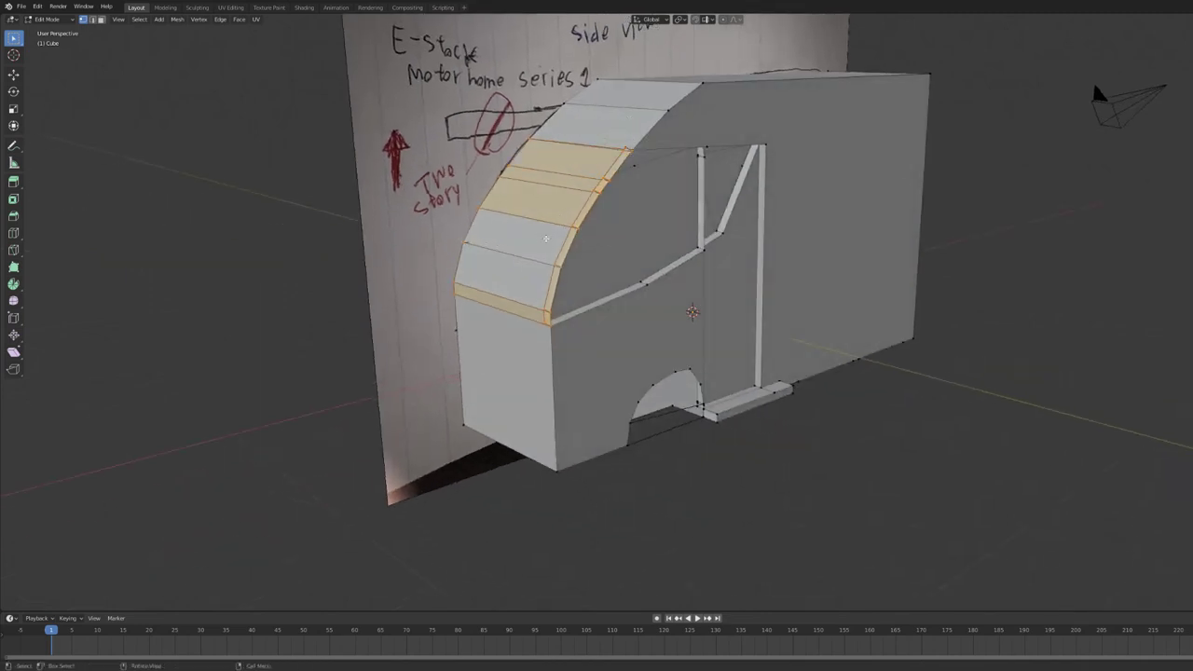
{"action": "key", "text": "alt+z"}
{"action": "key", "text": "c"}
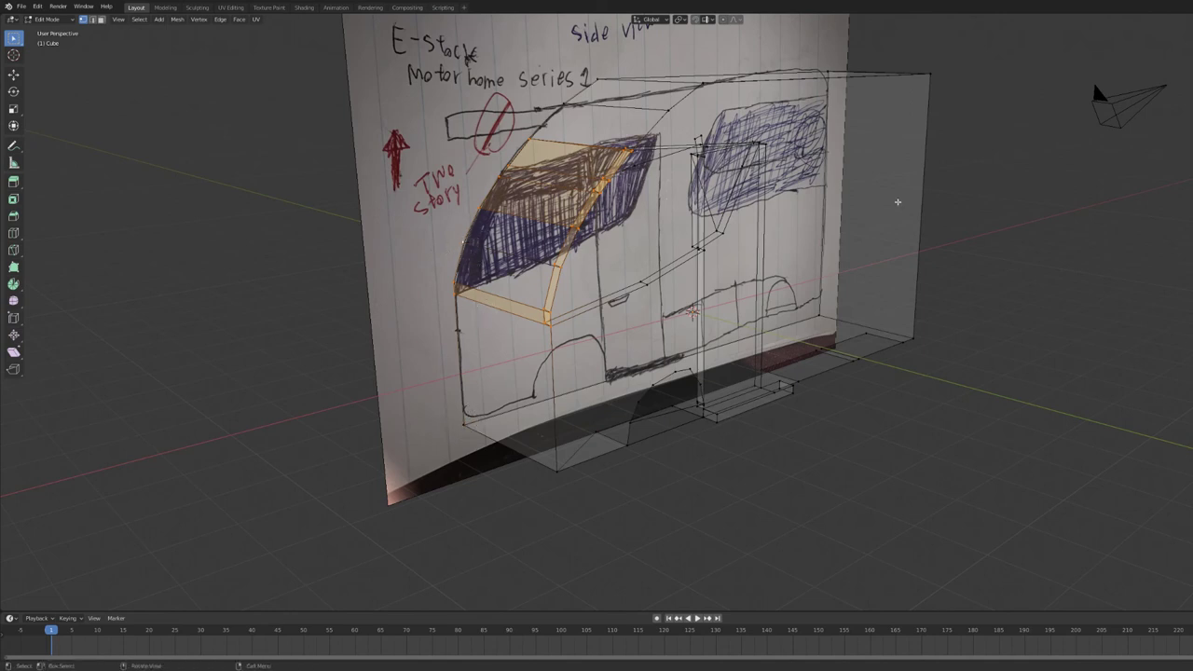
{"action": "key", "text": "alt+z"}
{"action": "key", "text": "alt+z"}
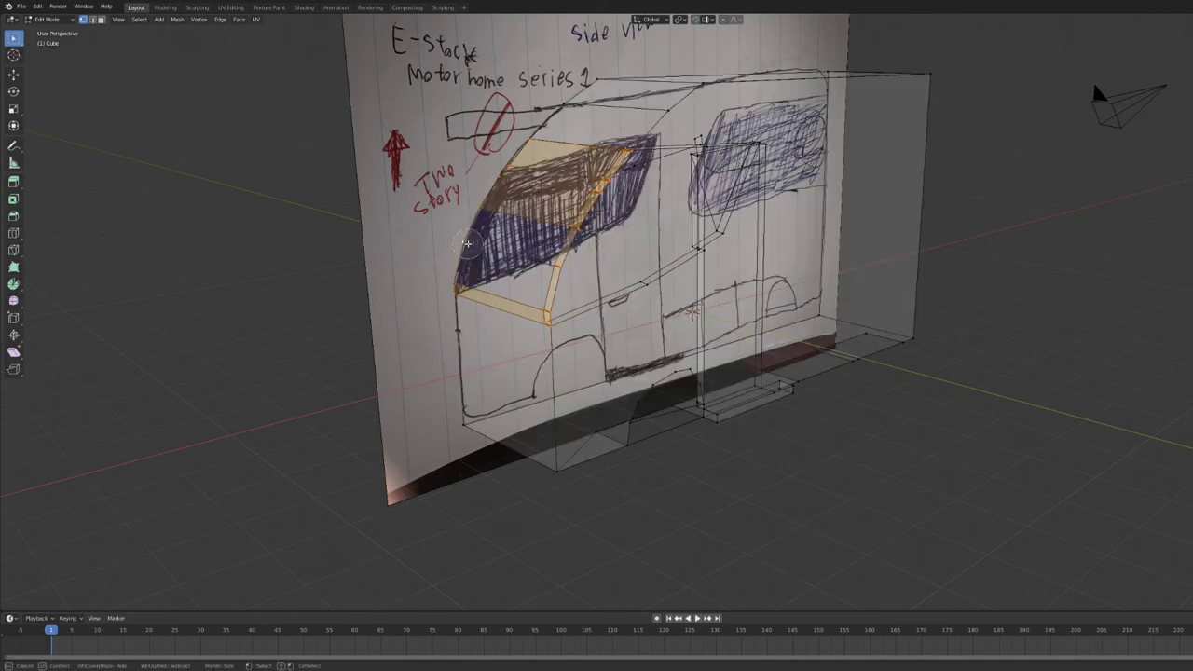
{"action": "middle_click_drag", "start_coordinate": [692, 313], "coordinate": [562, 28]}
{"action": "middle_click_drag", "start_coordinate": [820, 224], "coordinate": [844, 233]}
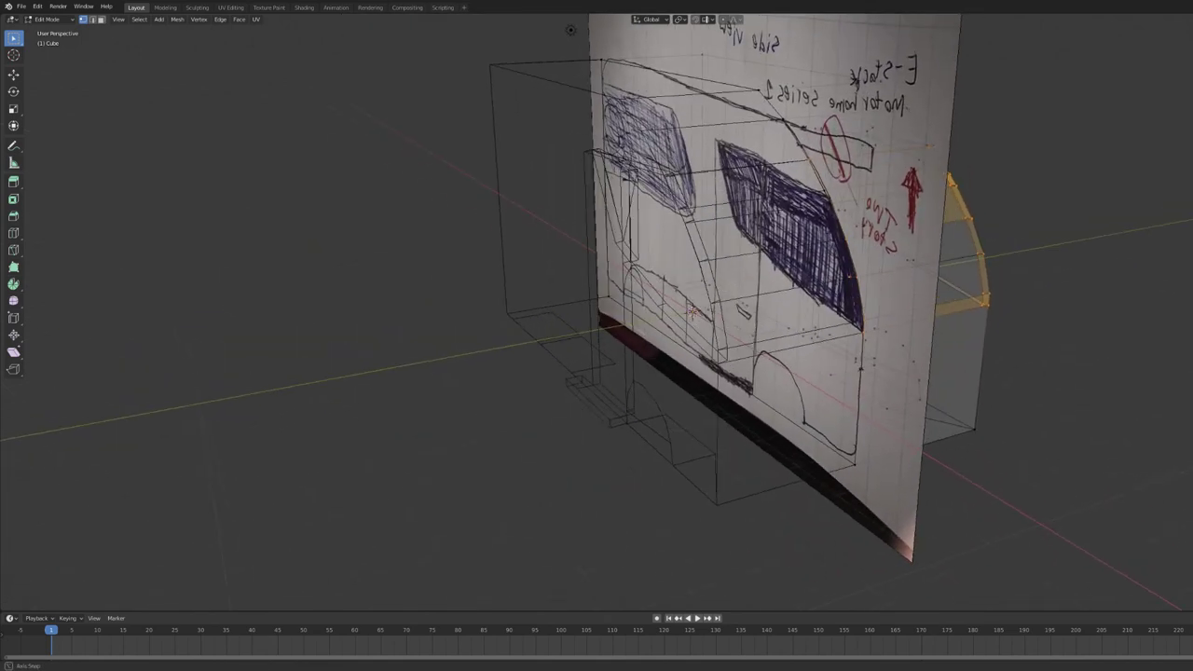
{"action": "key", "text": "c"}
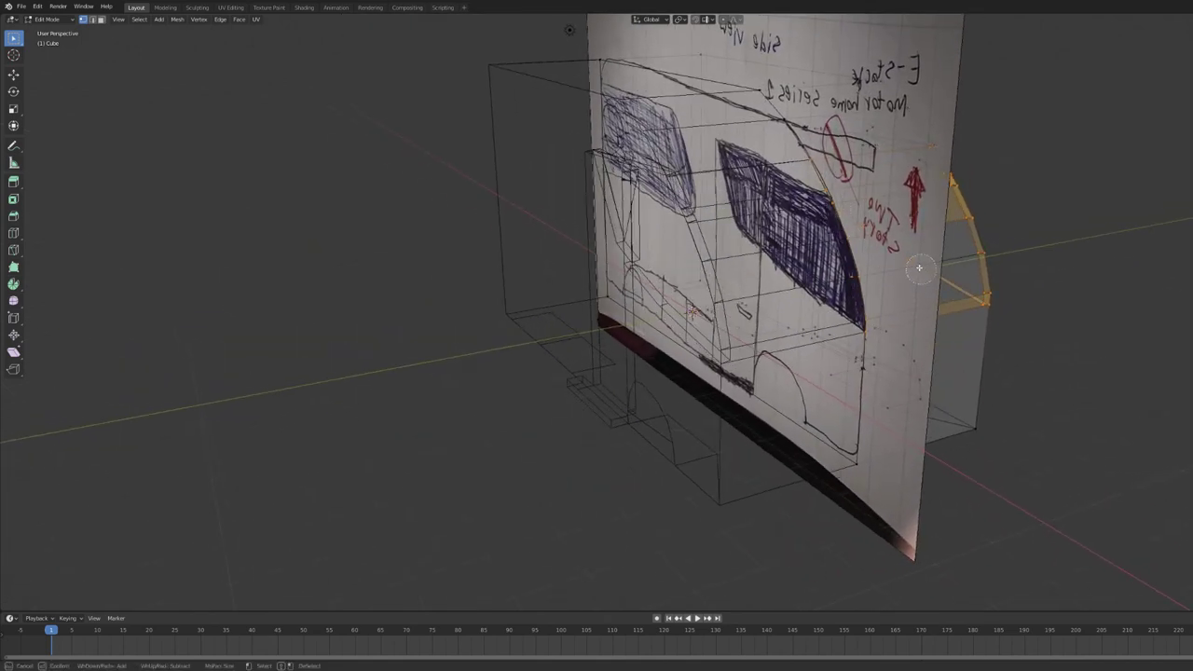
{"action": "key", "text": "Escape"}
{"action": "mouse_move", "coordinate": [919, 264]}
{"action": "middle_mouse_down"}
{"action": "mouse_move", "coordinate": [664, 254]}
{"action": "mouse_move", "coordinate": [772, 178]}
{"action": "middle_mouse_up"}
{"action": "mouse_move", "coordinate": [662, 140]}
{"action": "left_mouse_down"}
{"action": "mouse_move", "coordinate": [763, 224]}
{"action": "mouse_move", "coordinate": [836, 339]}
{"action": "left_mouse_up"}
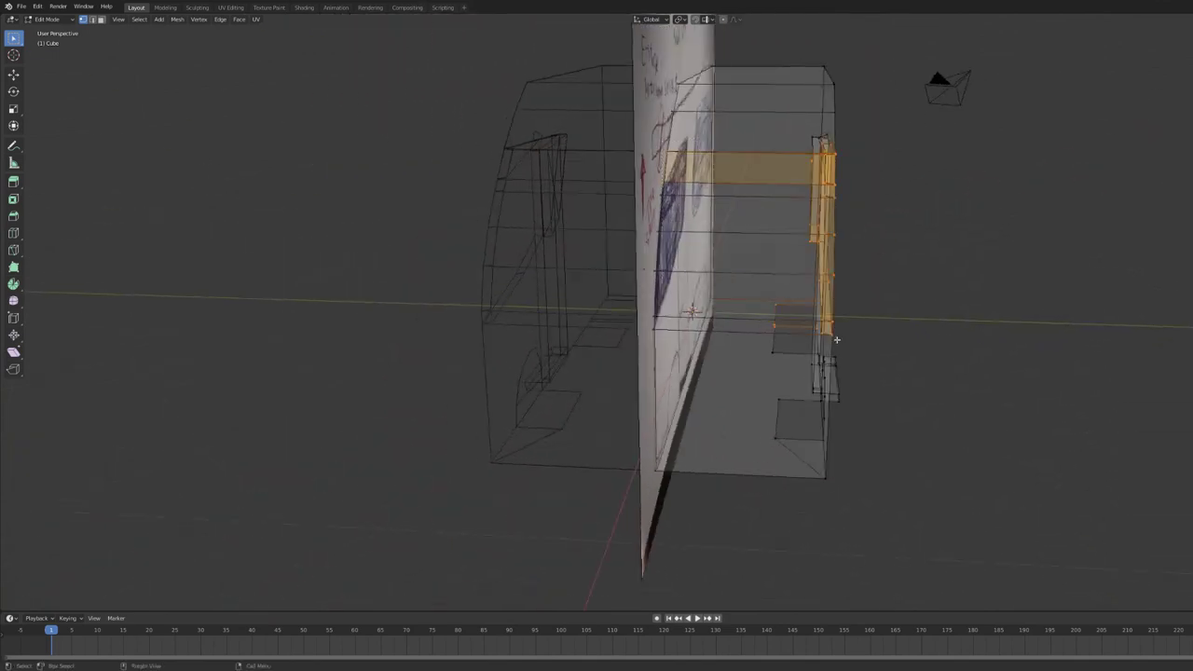
{"action": "left_click", "coordinate": [665, 276]}
{"action": "left_click_drag", "start_coordinate": [754, 301], "coordinate": [898, 346]}
{"action": "middle_click_drag", "start_coordinate": [898, 346], "coordinate": [981, 166]}
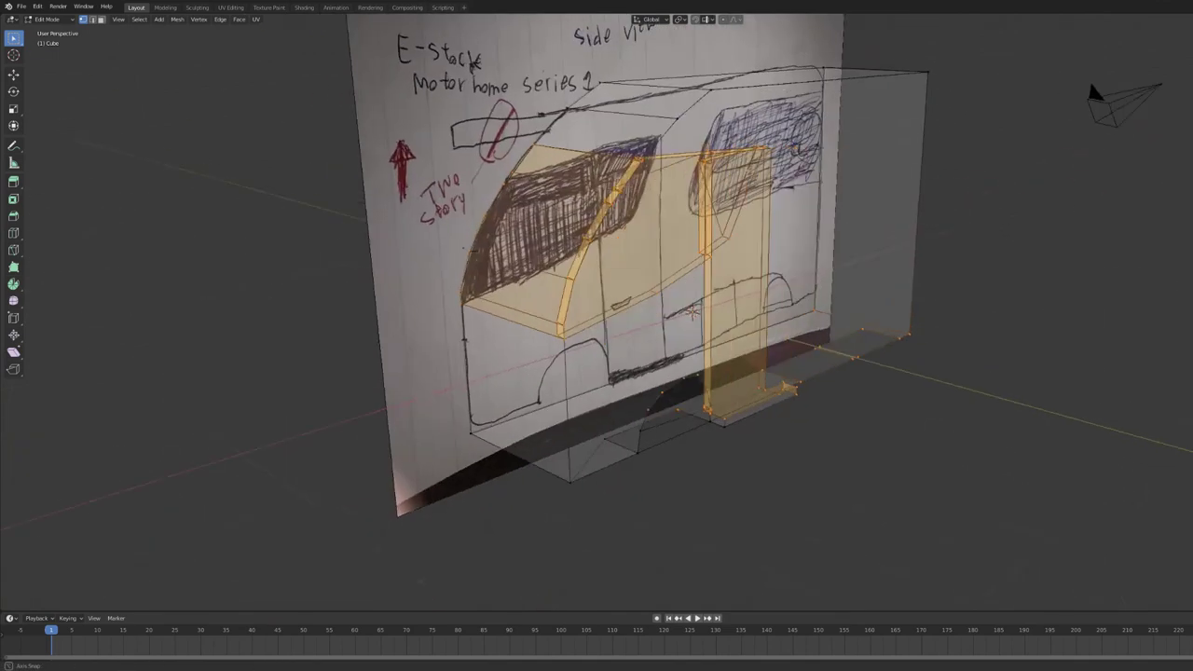
{"action": "key", "text": "alt+a"}
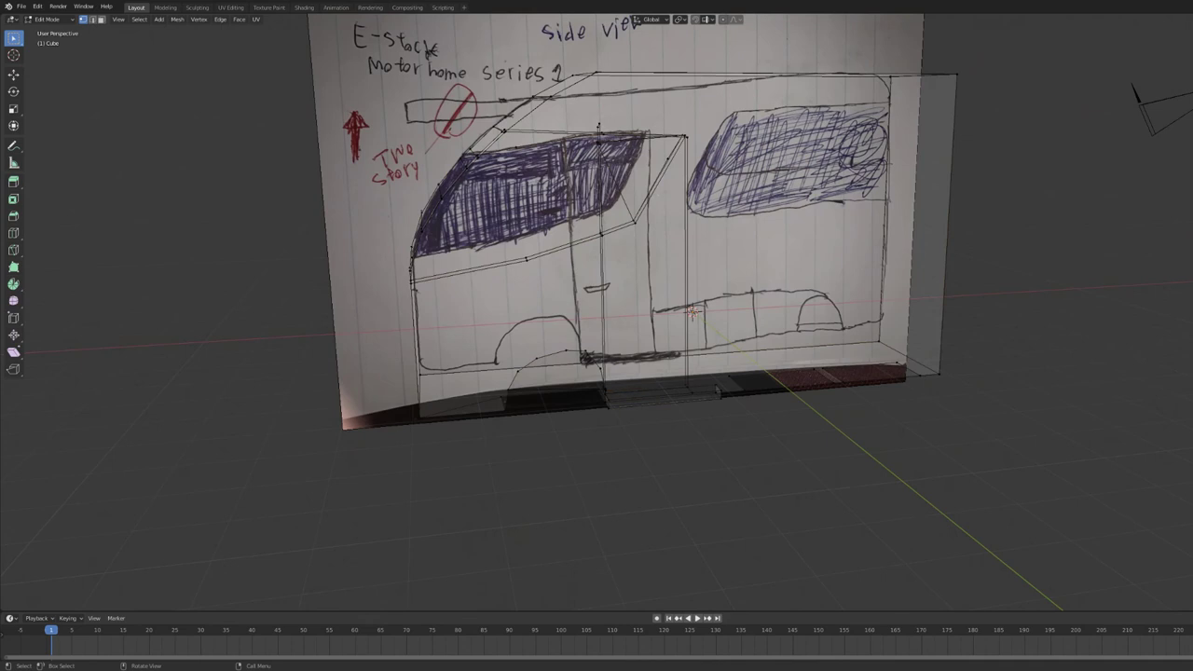
{"action": "key", "text": "ctrl+KP_3"}
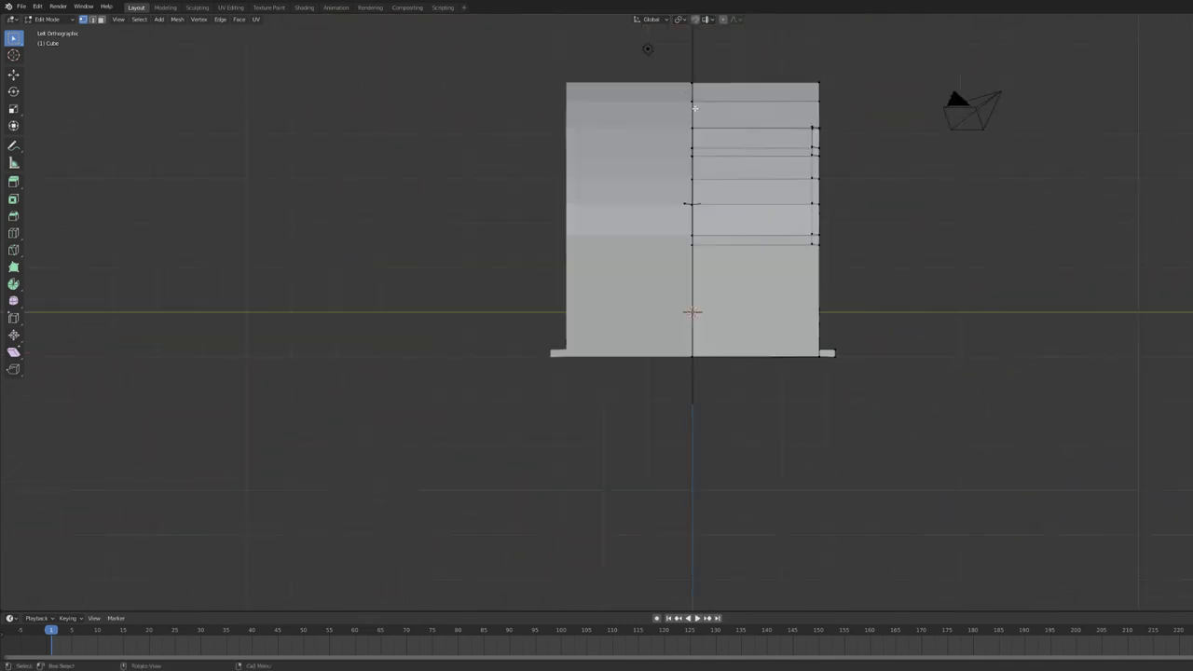
Restore the earlier selection and box-select the front window faces in X-ray view
{"action": "key", "text": "ctrl+z"}
{"action": "key", "text": "alt+z"}
{"action": "scroll", "coordinate": [700, 202], "scroll_direction": "up", "scroll_amount": 2}
{"action": "scroll", "coordinate": [705, 131], "scroll_direction": "up", "scroll_amount": 1}
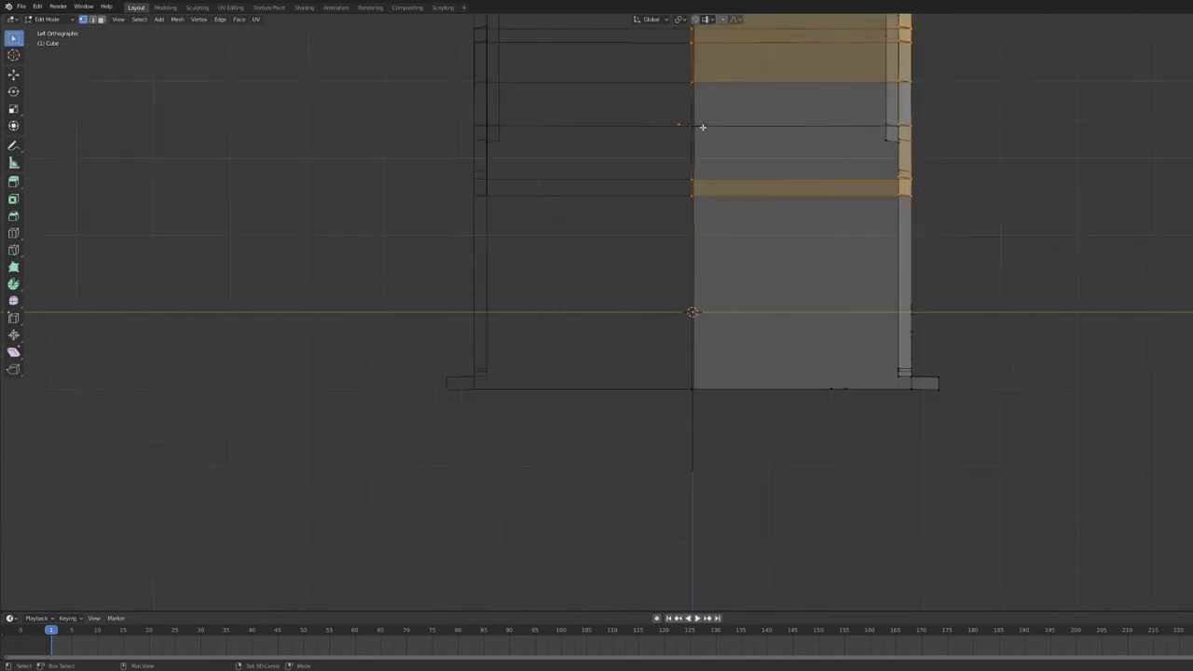
{"action": "scroll", "coordinate": [703, 127], "scroll_direction": "down", "scroll_amount": 4}
{"action": "key", "text": "alt+z"}
{"action": "key", "text": "alt+z"}
{"action": "left_click_drag", "start_coordinate": [686, 143], "coordinate": [800, 280]}
{"action": "mouse_move", "coordinate": [800, 279]}
{"action": "middle_mouse_down"}
{"action": "mouse_move", "coordinate": [843, 163]}
{"action": "mouse_move", "coordinate": [886, 163]}
{"action": "middle_mouse_up"}
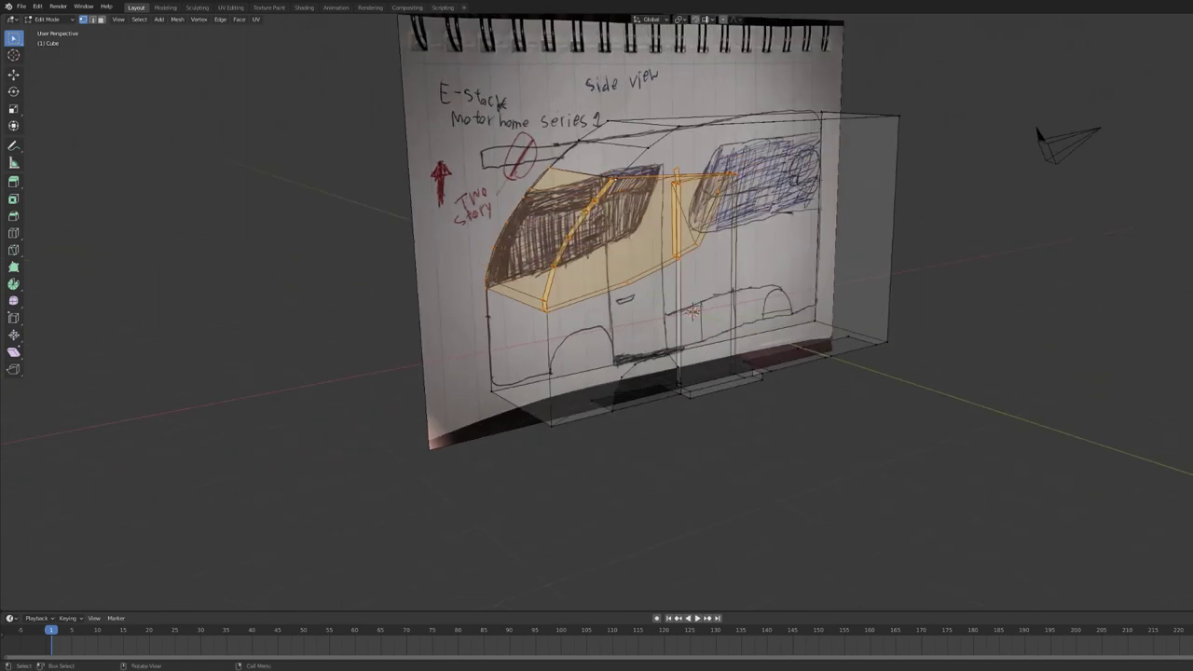
{"action": "left_click", "coordinate": [677, 177], "text": "alt"}
{"action": "left_click", "coordinate": [676, 183], "text": "alt+shift"}
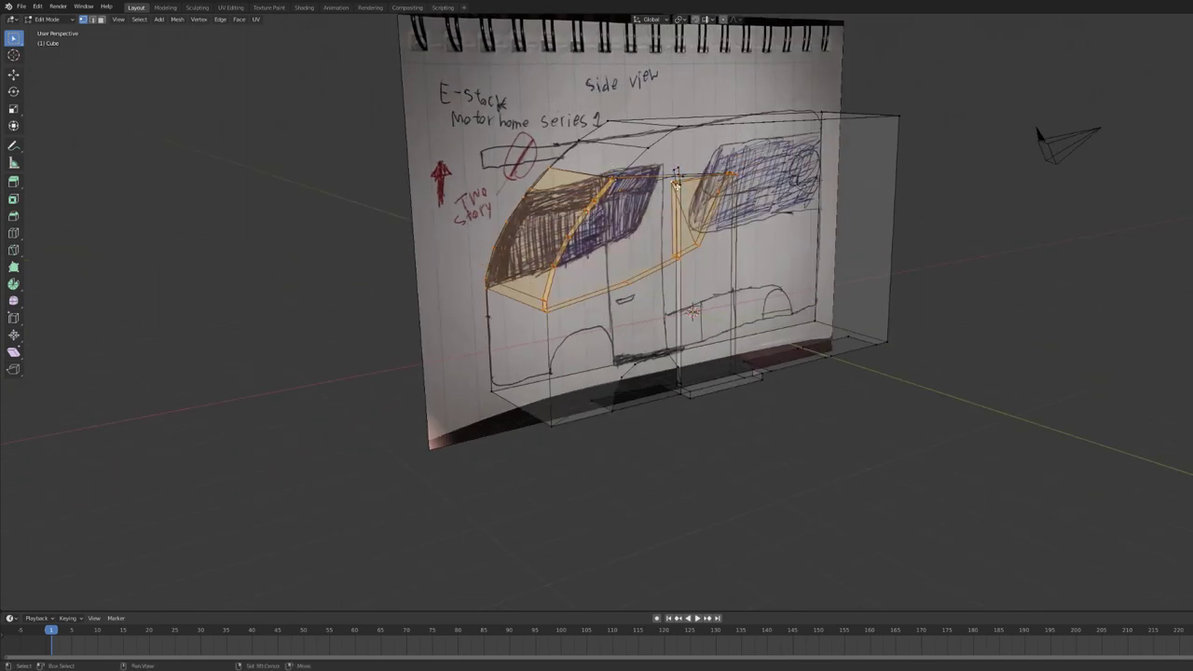
{"action": "left_click", "coordinate": [675, 184], "text": "alt+shift"}
Extend the selection along shortest paths until the full curved windshield region is covered
{"action": "scroll", "coordinate": [677, 259], "scroll_direction": "up", "scroll_amount": 4}
{"action": "left_click", "coordinate": [662, 200], "text": "ctrl"}
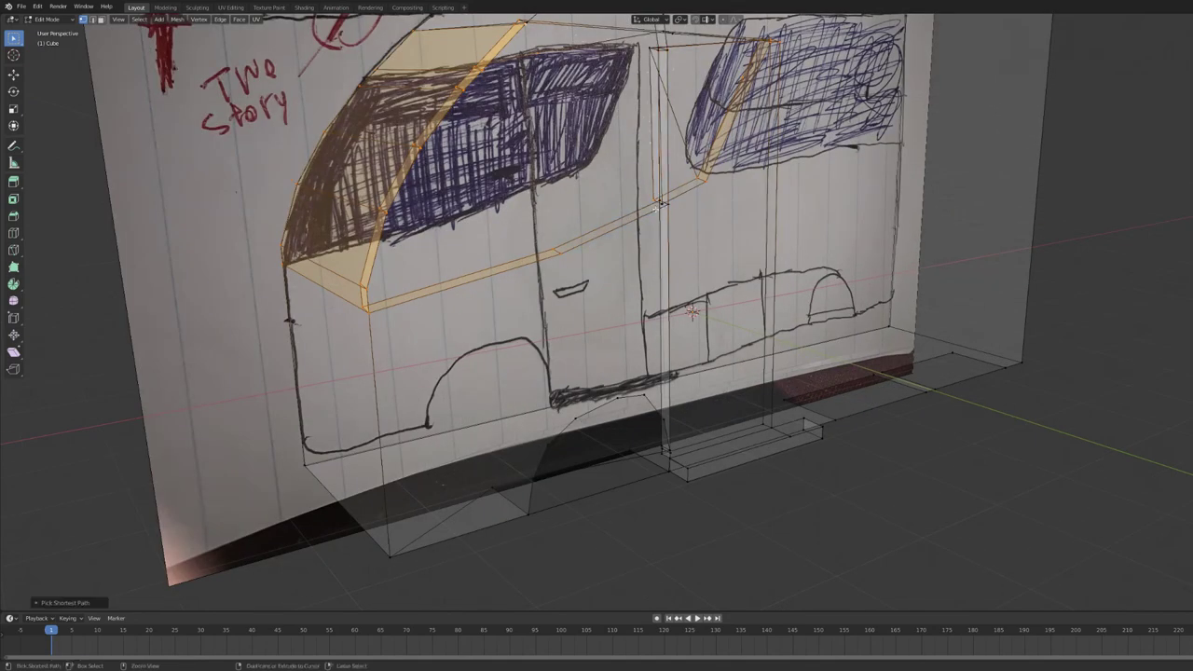
{"action": "key", "text": "ctrl+z"}
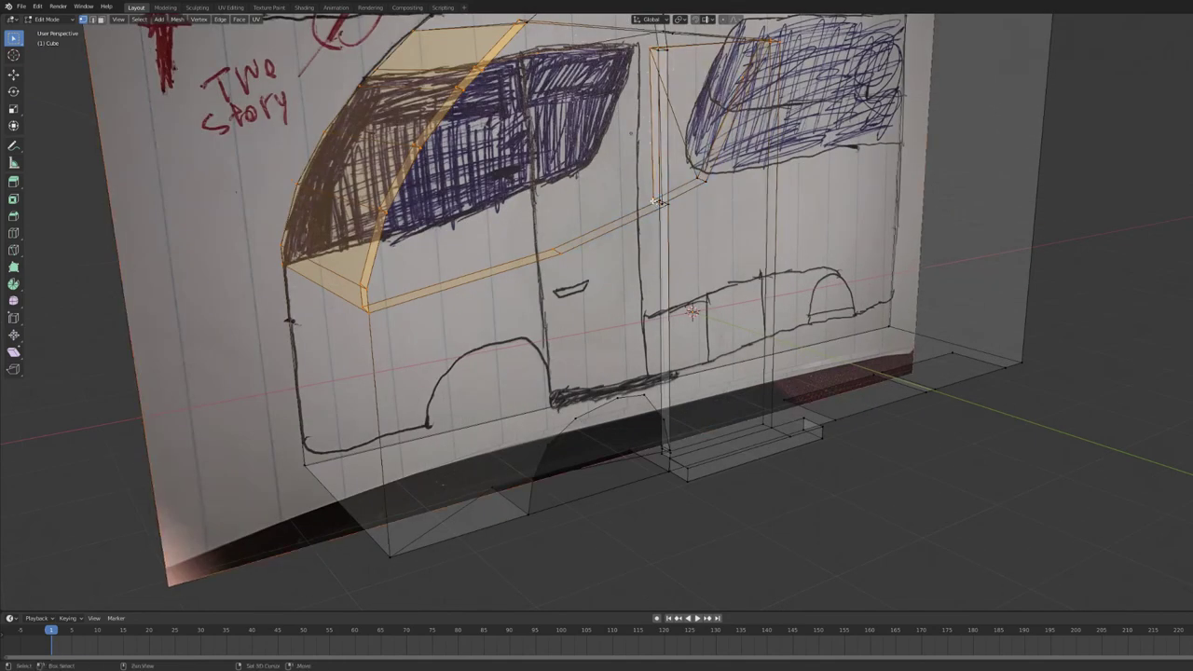
{"action": "middle_click_drag", "start_coordinate": [658, 202], "coordinate": [662, 107], "text": "ctrl"}
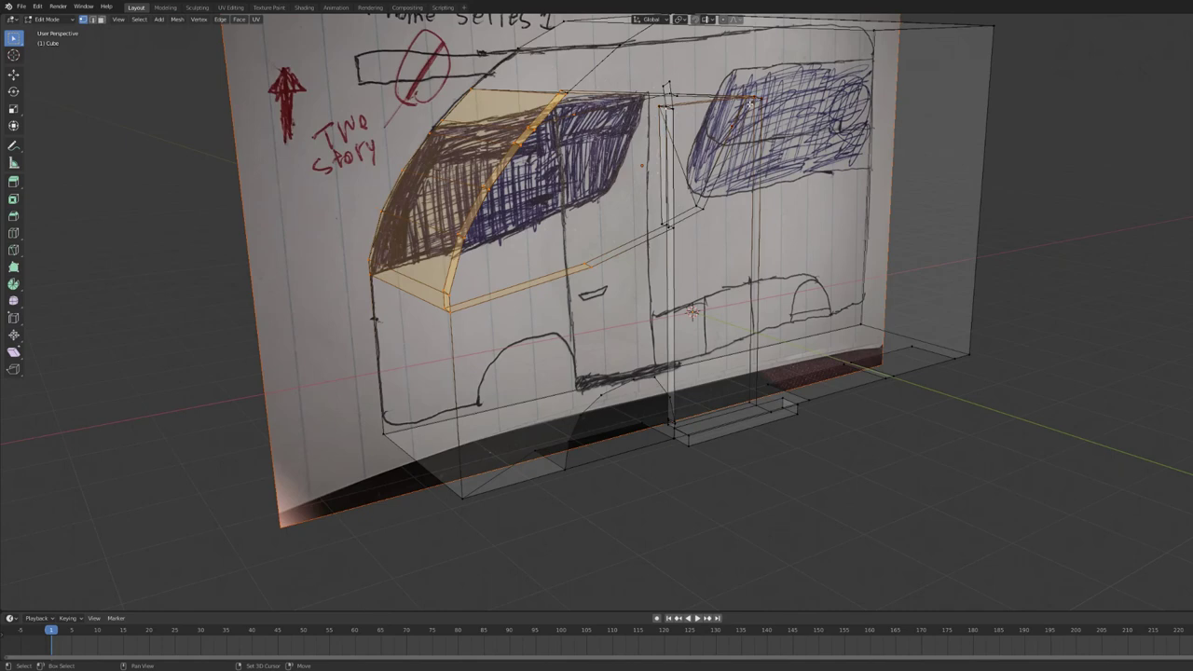
{"action": "middle_click_drag", "start_coordinate": [837, 125], "coordinate": [869, 173]}
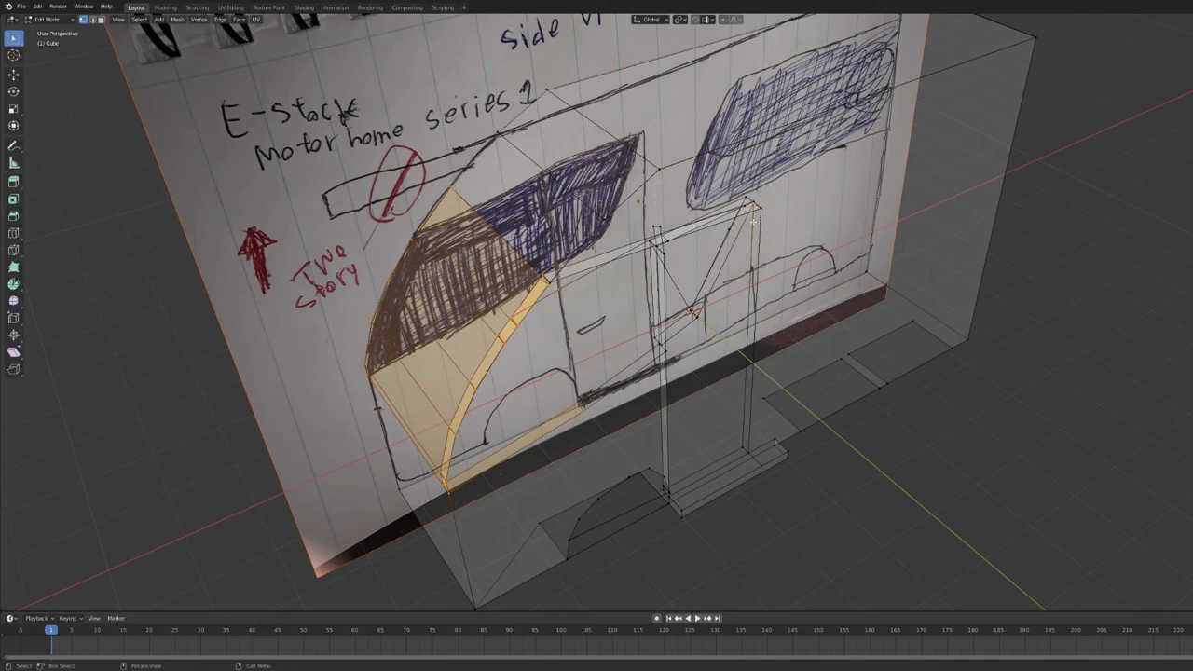
{"action": "middle_click_drag", "start_coordinate": [639, 200], "coordinate": [933, 149]}
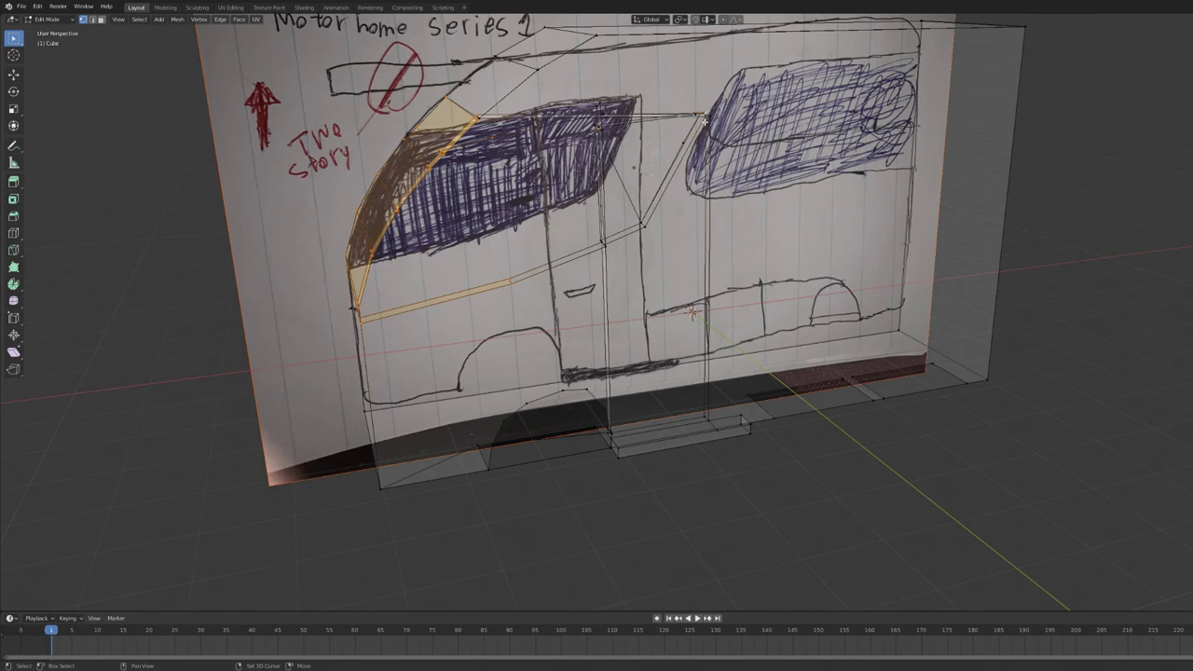
{"action": "middle_click_drag", "start_coordinate": [707, 166], "coordinate": [673, 231]}
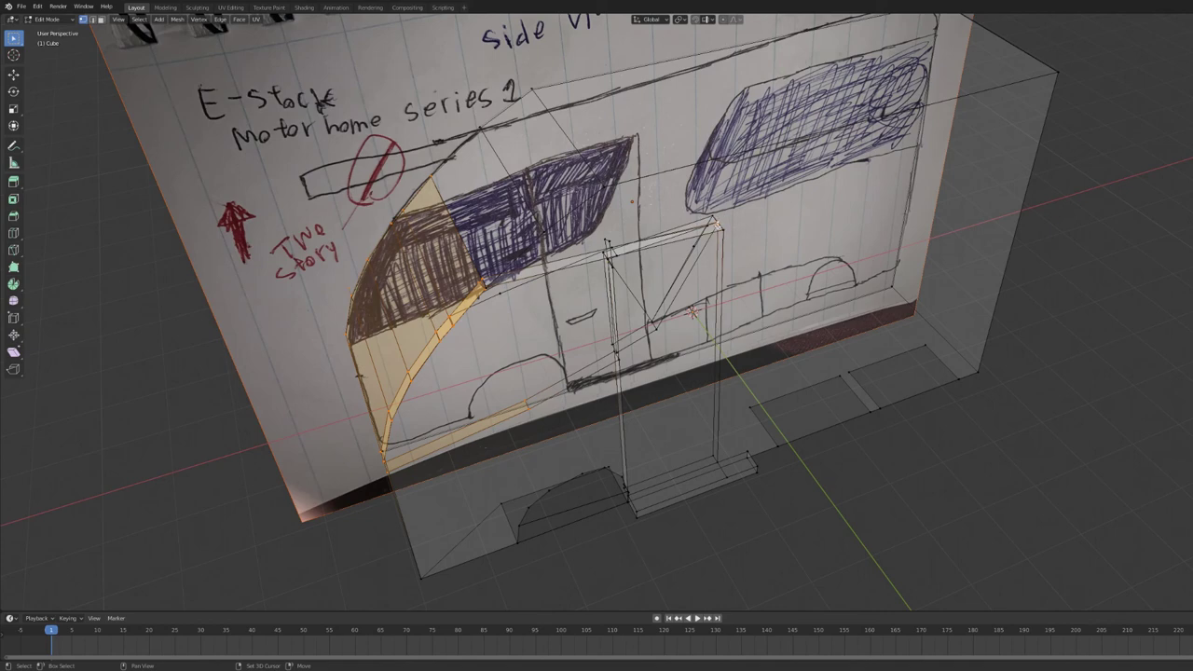
{"action": "left_click", "coordinate": [716, 226], "text": "ctrl"}
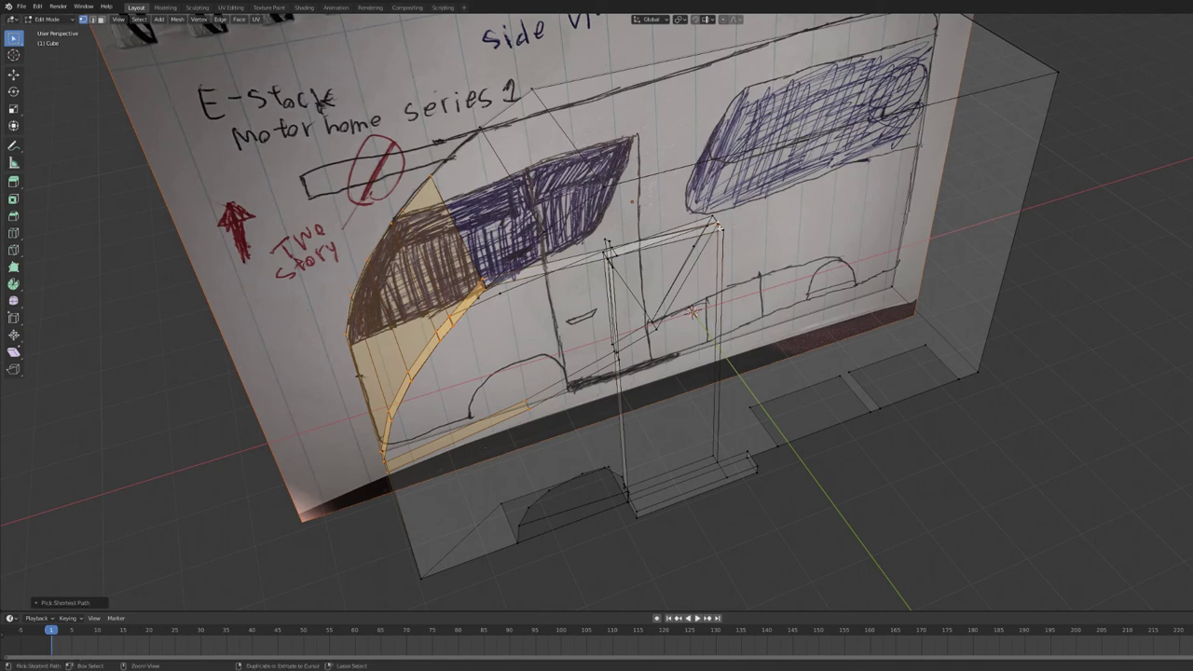
{"action": "middle_click_drag", "start_coordinate": [716, 225], "coordinate": [649, 113]}
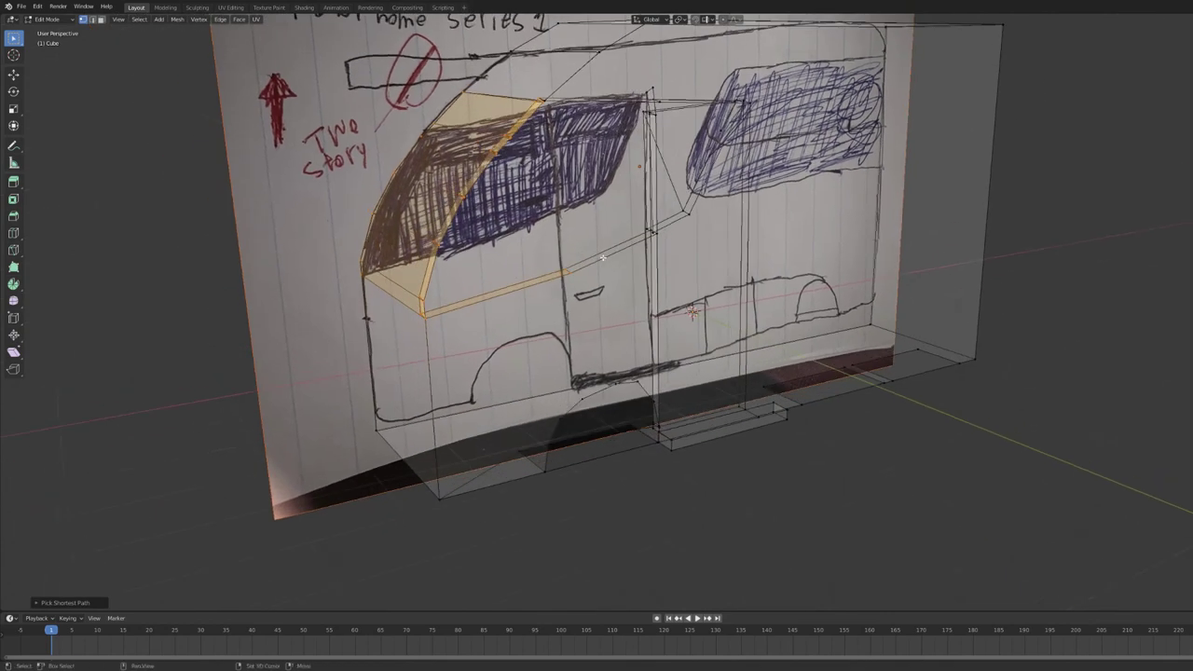
{"action": "left_click", "coordinate": [562, 272], "text": "shift"}
{"action": "middle_click_drag", "start_coordinate": [1153, 96], "coordinate": [1183, 37]}
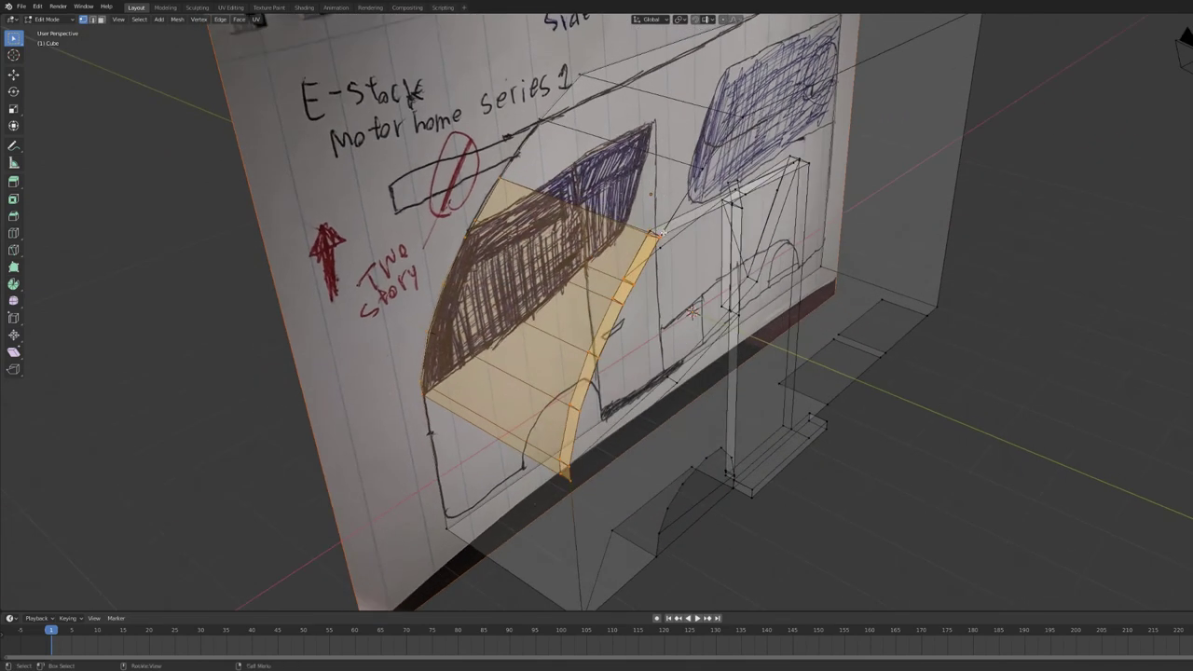
Extrude the selected windshield faces inward to recess the cab glass
{"action": "left_click", "coordinate": [658, 231]}
{"action": "key", "text": "ctrl+z"}
{"action": "left_click", "coordinate": [658, 231], "text": "ctrl"}
{"action": "key", "text": "ctrl+z"}
{"action": "left_click", "coordinate": [661, 229], "text": "ctrl"}
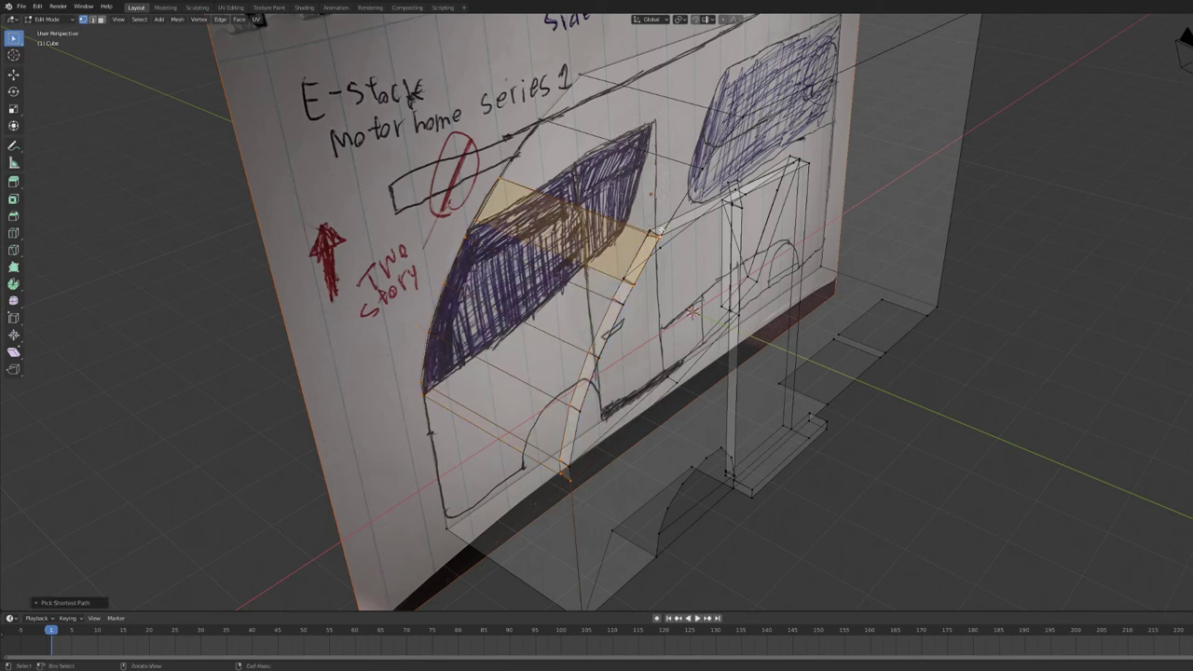
{"action": "key", "text": "ctrl+z"}
{"action": "left_click", "coordinate": [13, 74]}
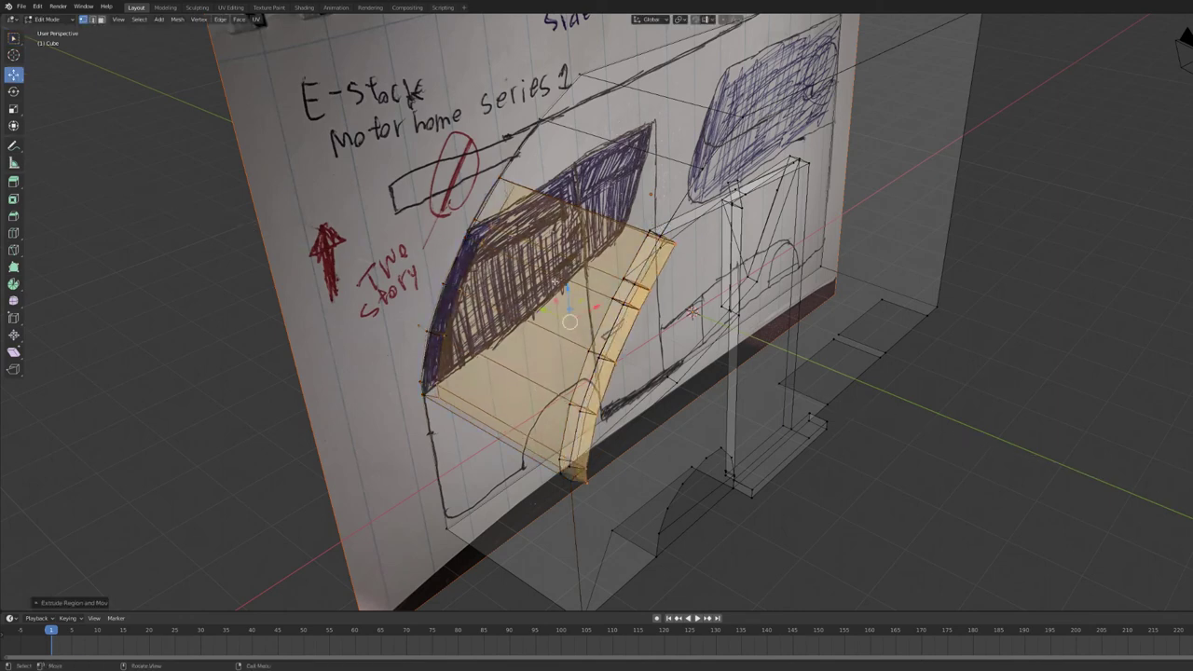
{"action": "key", "text": "e"}
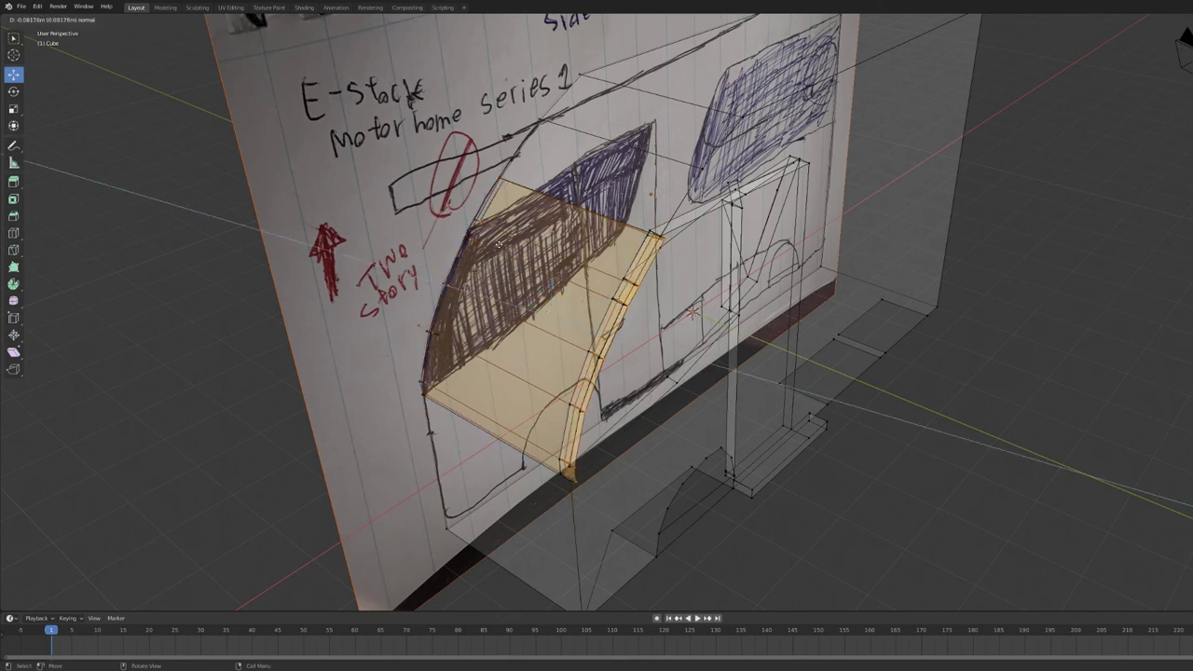
{"action": "left_click", "coordinate": [498, 244]}
{"action": "middle_click_drag", "start_coordinate": [498, 244], "coordinate": [850, 243]}
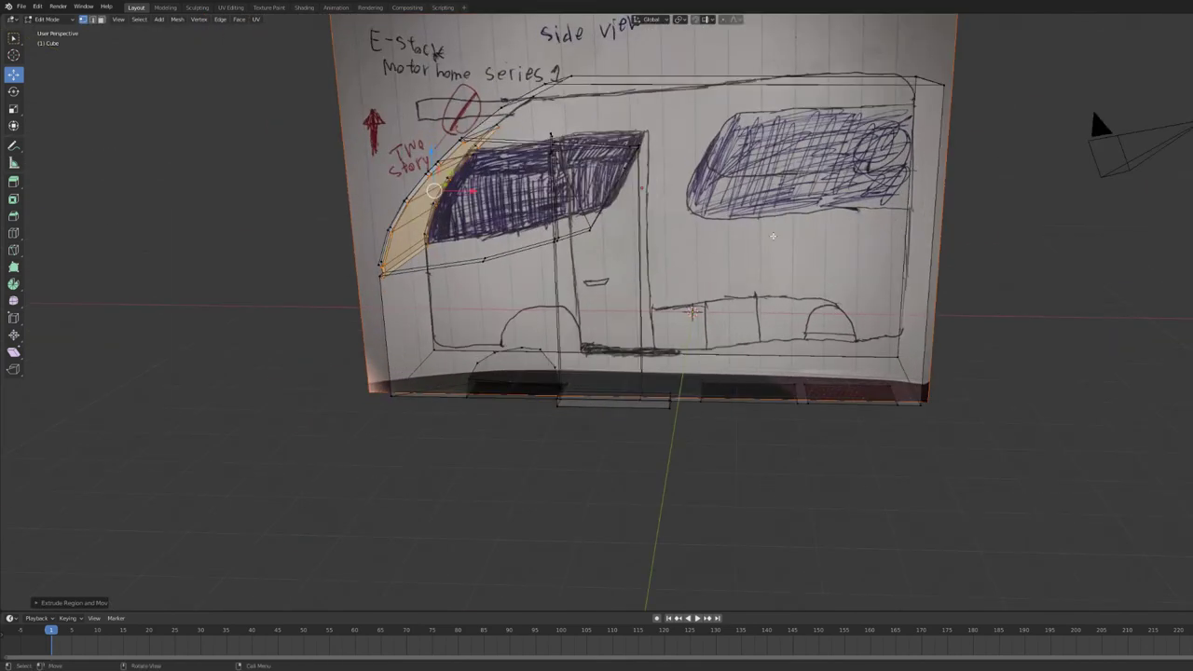
{"action": "middle_click_drag", "start_coordinate": [773, 236], "coordinate": [743, 178]}
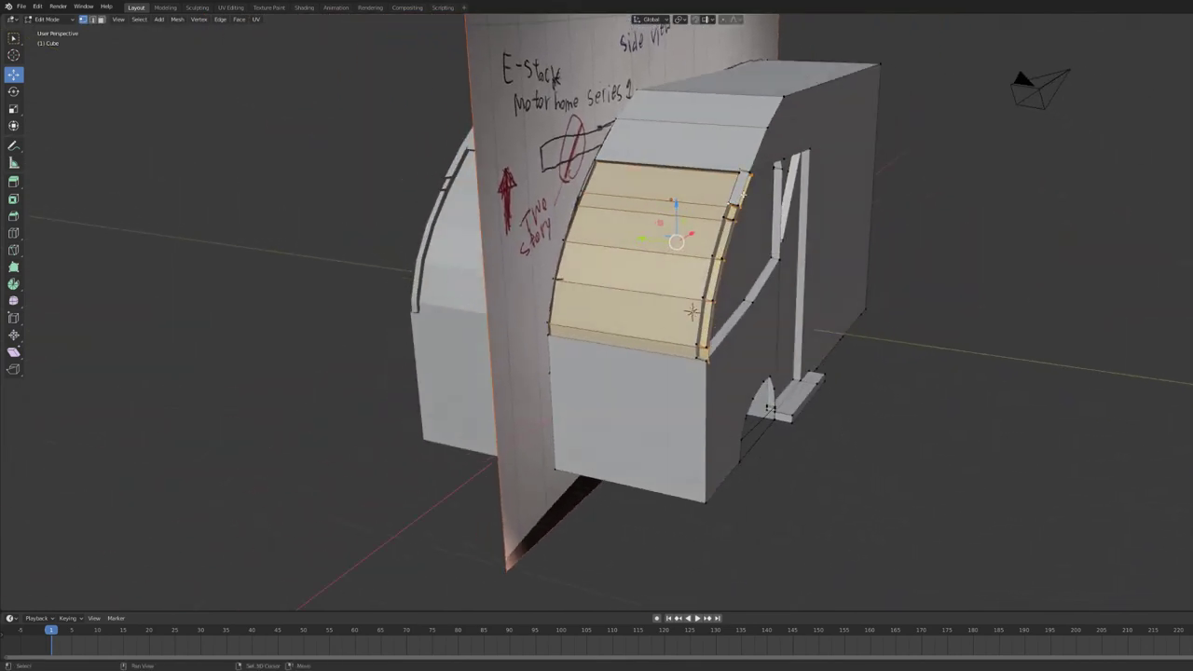
Delete the five-face strip along the windshield's rear edge, then return to the front view in X-ray
{"action": "key", "text": "w"}
{"action": "left_click", "coordinate": [758, 207]}
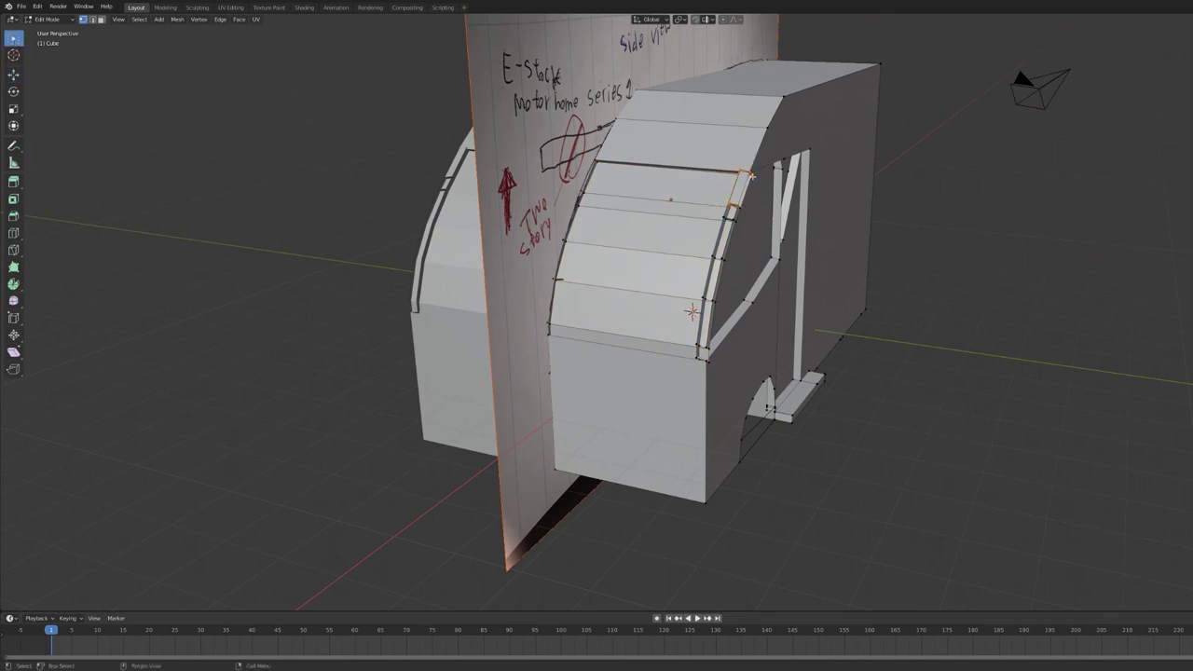
{"action": "left_click", "coordinate": [733, 212], "text": "shift"}
{"action": "left_click", "coordinate": [726, 253], "text": "shift"}
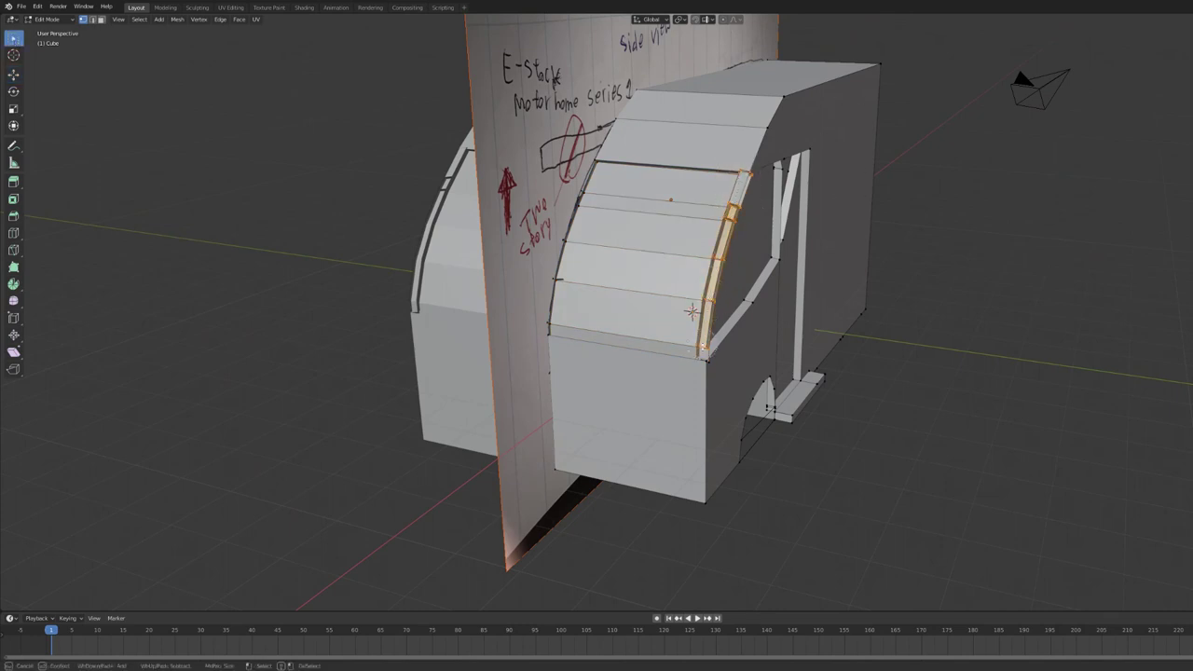
{"action": "left_click", "coordinate": [716, 293], "text": "shift"}
{"action": "left_click", "coordinate": [706, 340], "text": "shift"}
{"action": "key", "text": "alt+z"}
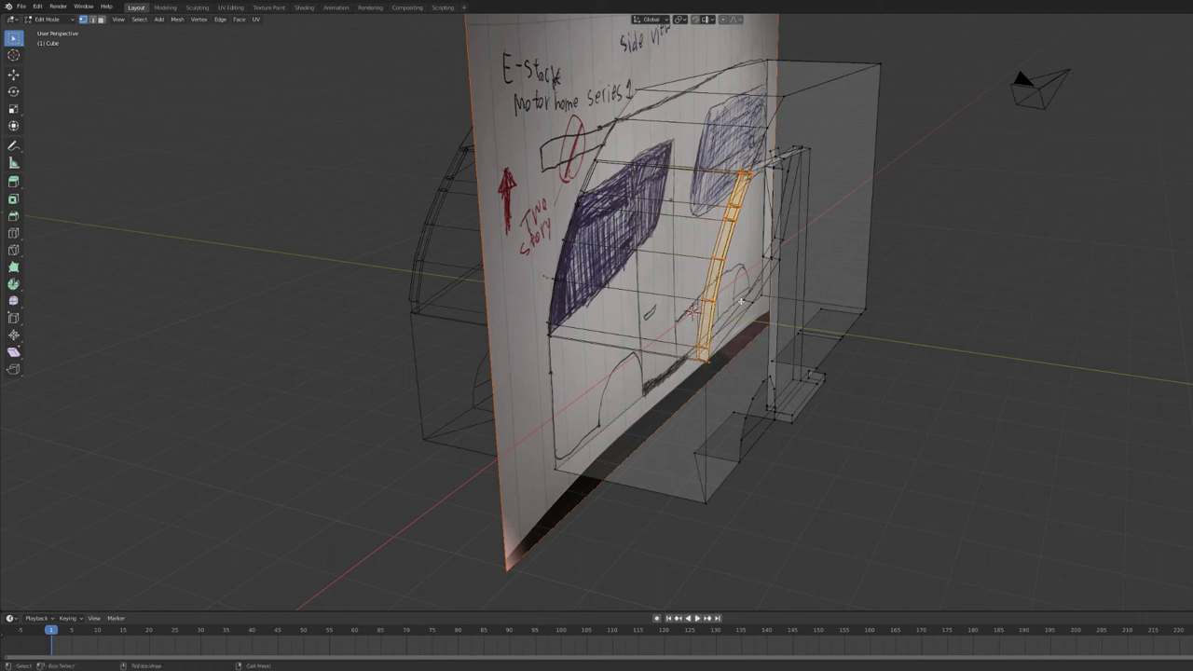
{"action": "key", "text": "alt+z"}
{"action": "key", "text": "x"}
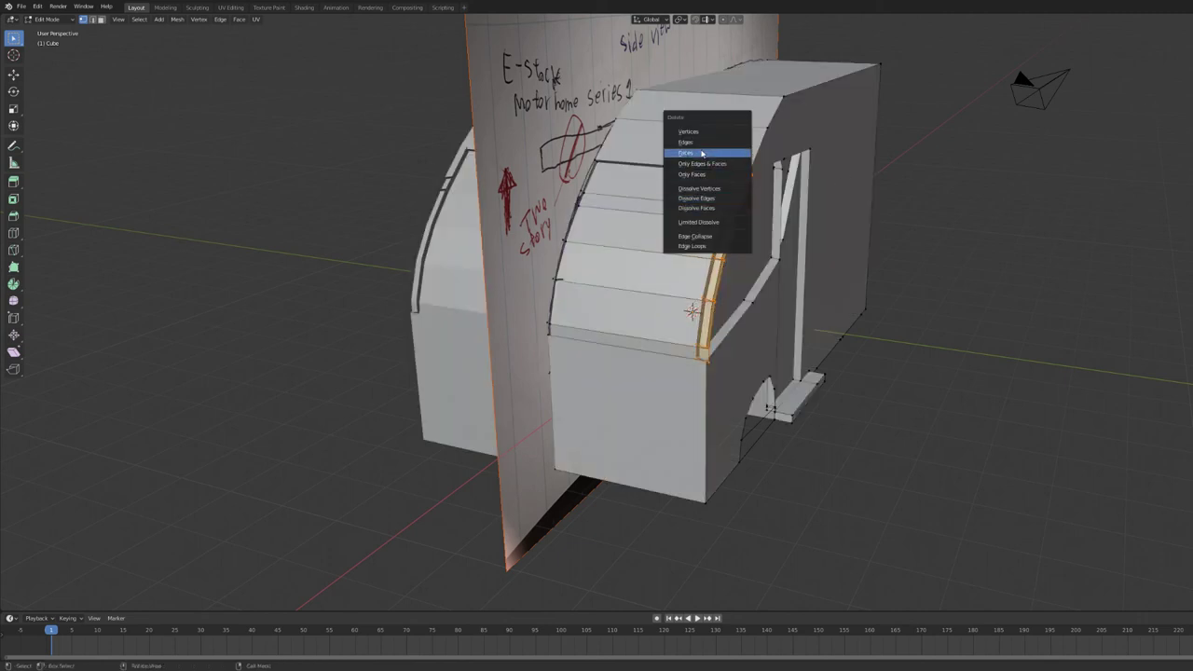
{"action": "left_click", "coordinate": [760, 153]}
{"action": "mouse_move", "coordinate": [765, 173]}
{"action": "middle_mouse_down"}
{"action": "mouse_move", "coordinate": [652, 178]}
{"action": "mouse_move", "coordinate": [690, 186]}
{"action": "middle_mouse_up"}
{"action": "key", "text": "alt+z"}
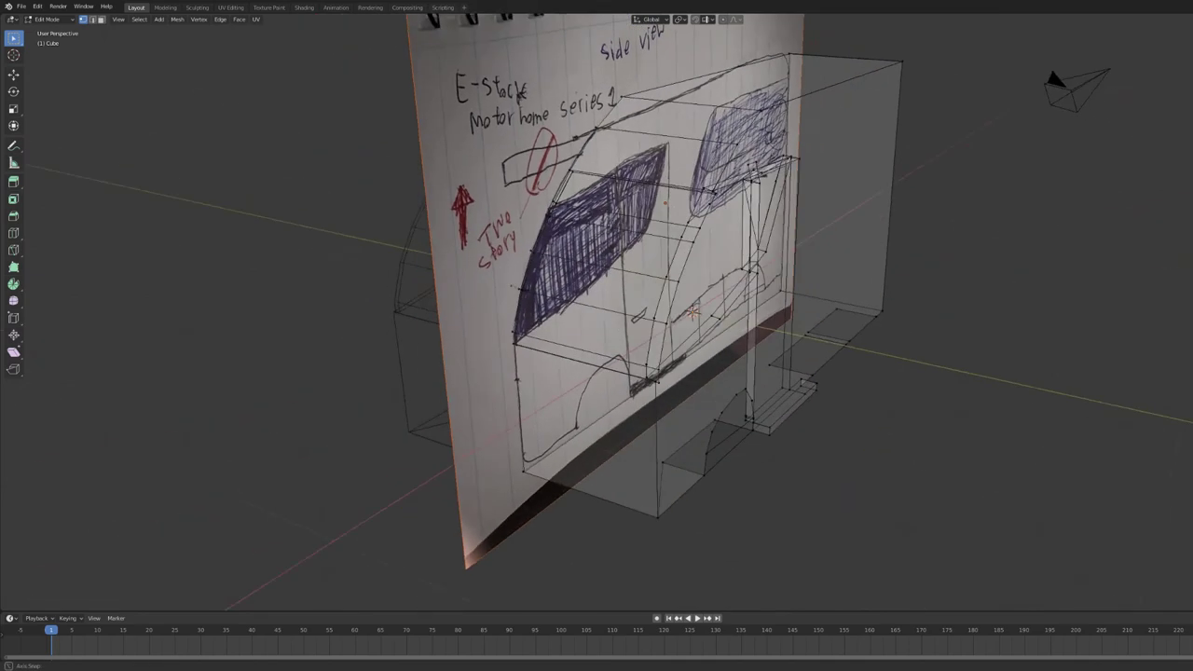
{"action": "key", "text": "KP_1"}
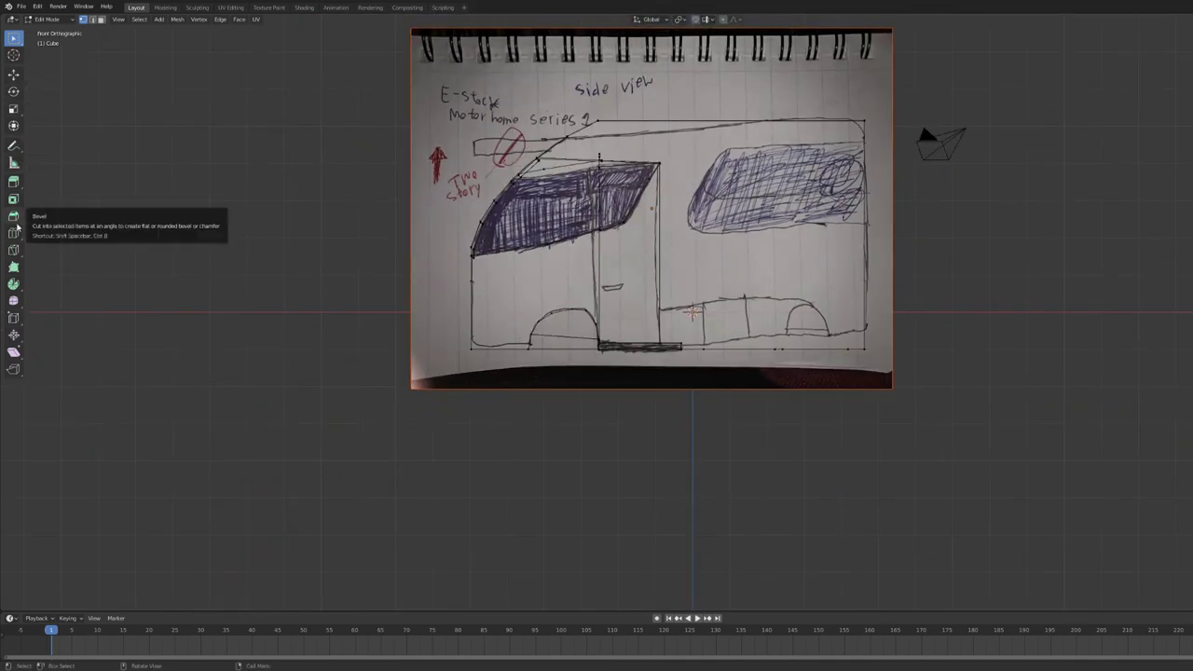
Knife-cut the rear window outline and extrude it into the body as a recess
{"action": "left_click", "coordinate": [13, 250]}
{"action": "left_click", "coordinate": [865, 224]}
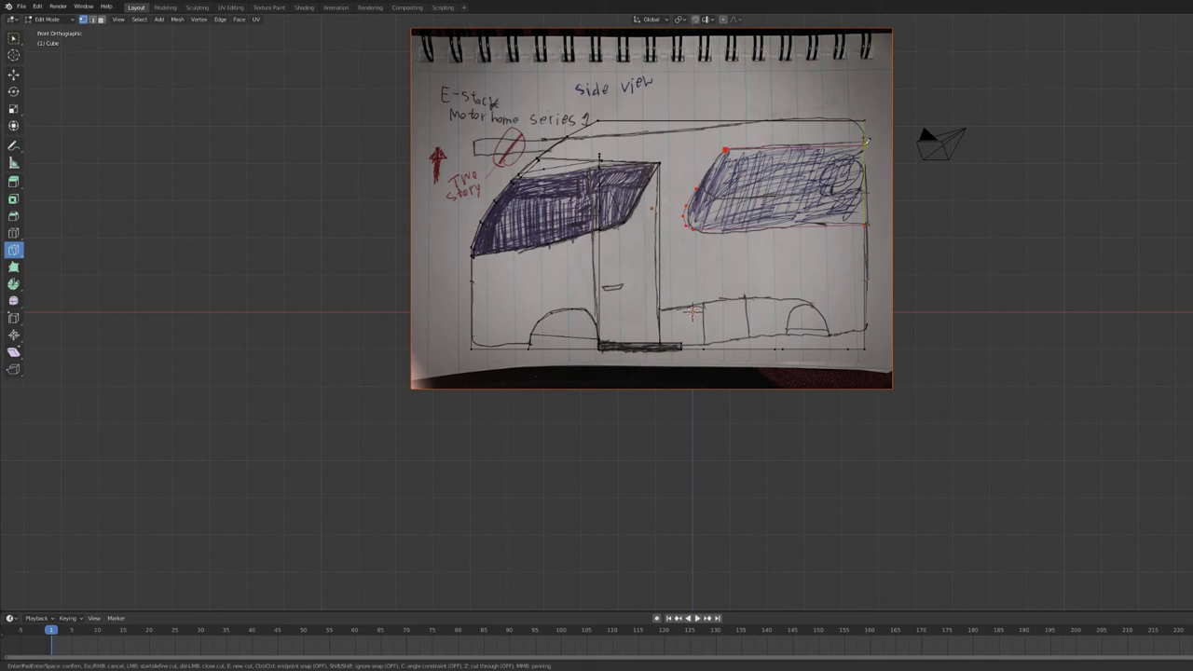
{"action": "left_click", "coordinate": [866, 145]}
{"action": "key", "text": "Return"}
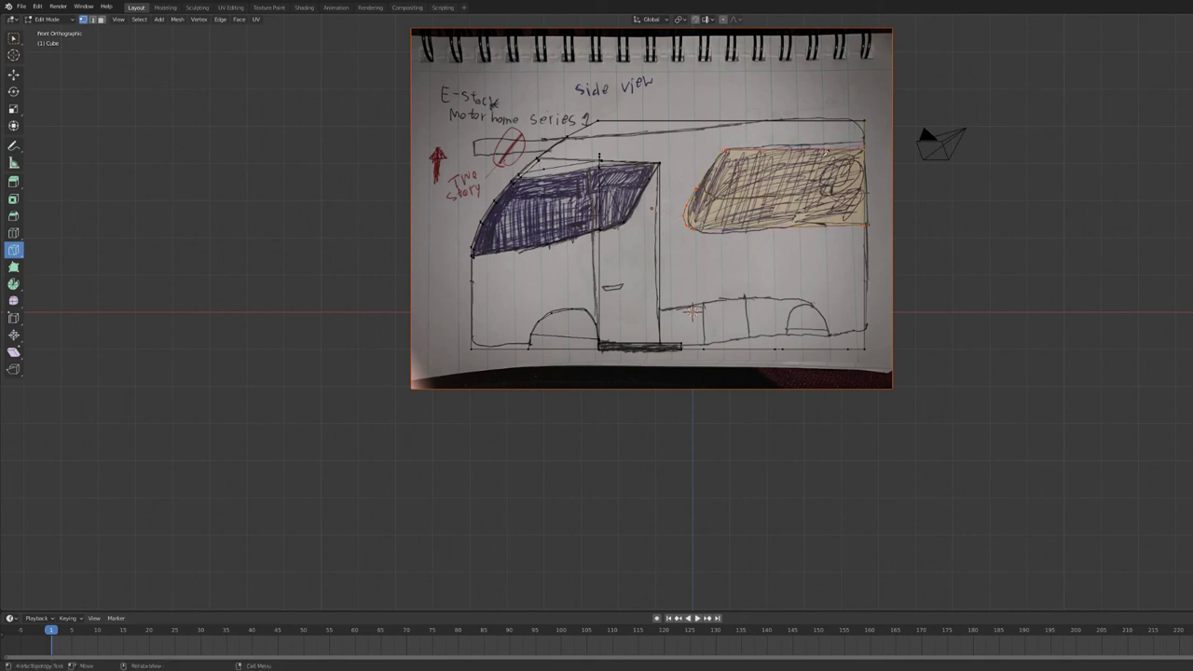
{"action": "left_click", "coordinate": [13, 37]}
{"action": "mouse_move", "coordinate": [597, 242]}
{"action": "middle_mouse_down"}
{"action": "mouse_move", "coordinate": [821, 205]}
{"action": "mouse_move", "coordinate": [709, 215]}
{"action": "middle_mouse_up"}
{"action": "key", "text": "e"}
{"action": "left_click", "coordinate": [833, 198]}
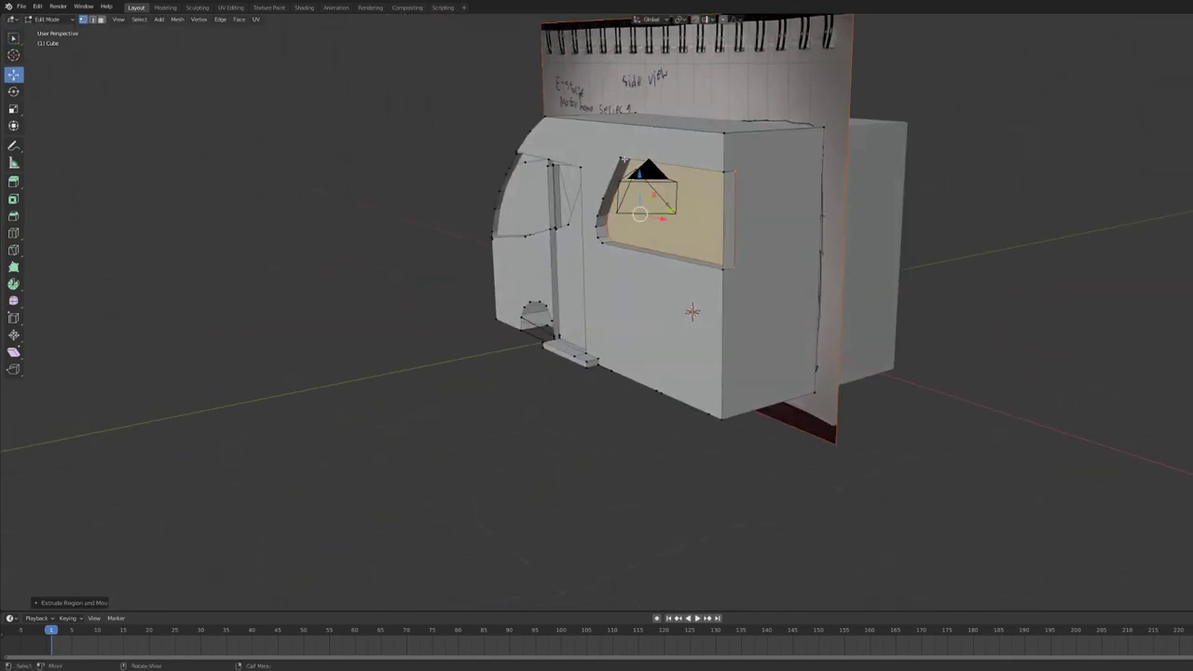
{"action": "key", "text": "alt+z"}
{"action": "middle_click_drag", "start_coordinate": [708, 214], "coordinate": [695, 224]}
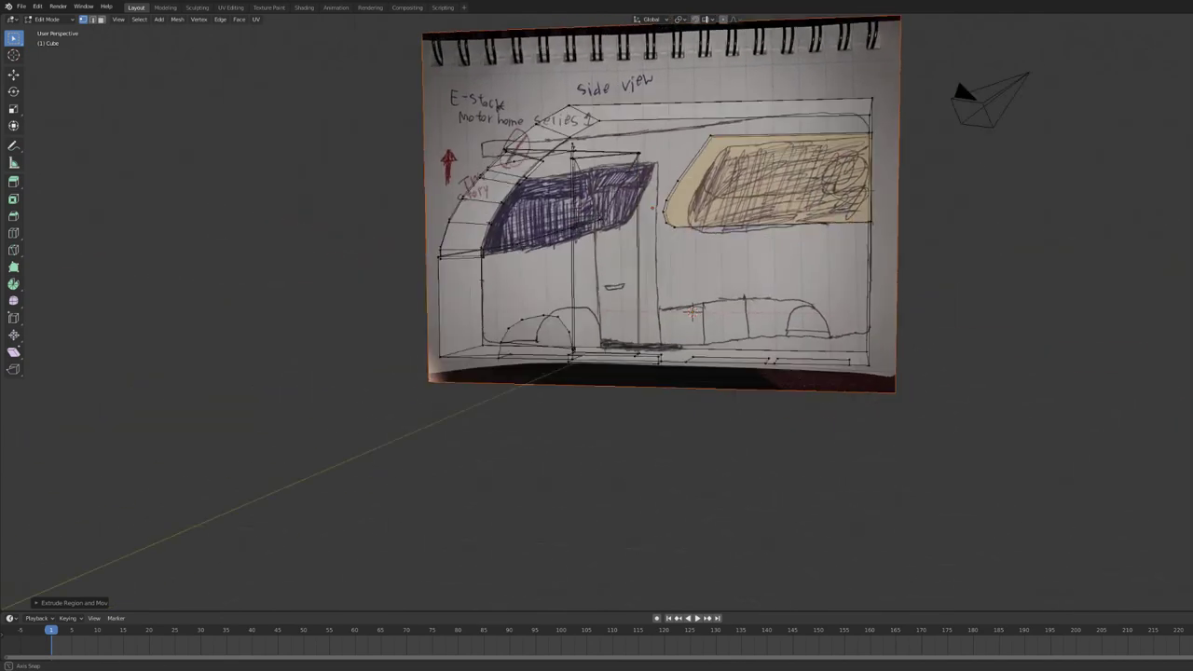
{"action": "key", "text": "KP_1"}
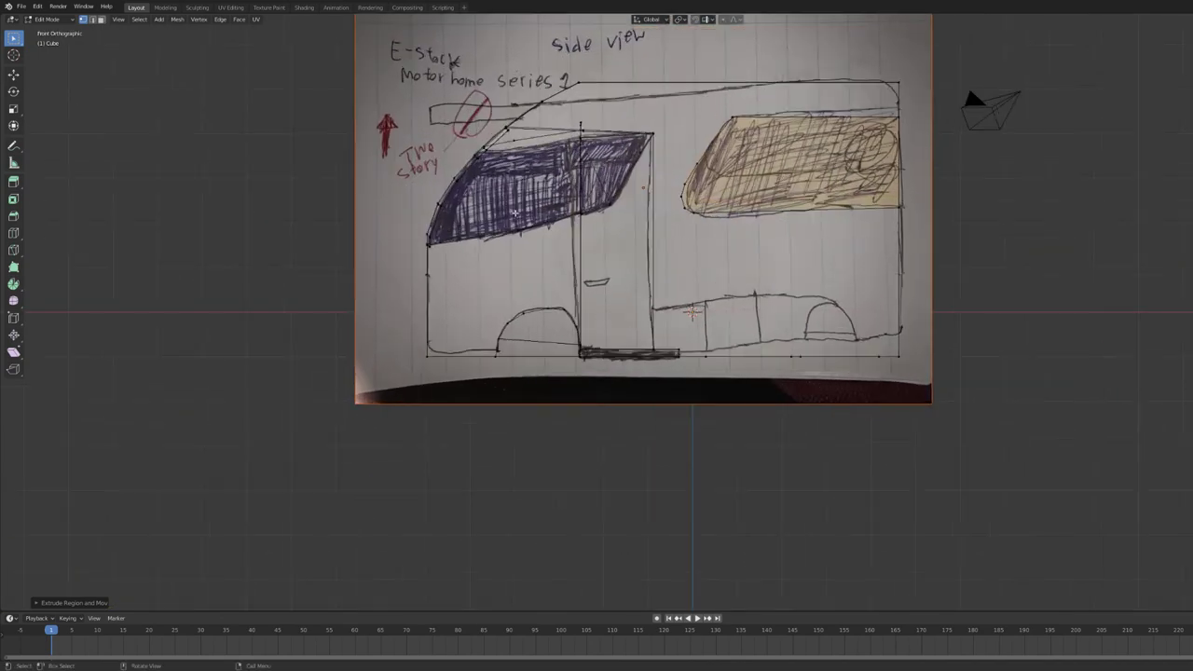
Knife-cut the door handle outline on the cab door
{"action": "left_click", "coordinate": [13, 249]}
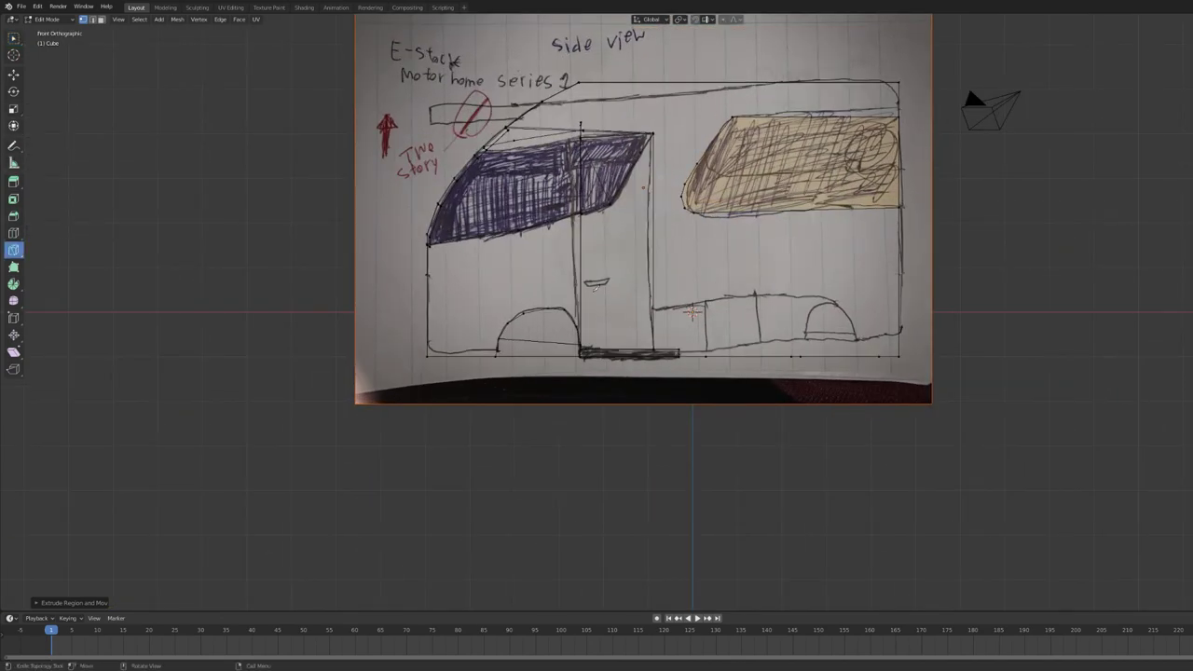
{"action": "left_click", "coordinate": [588, 278]}
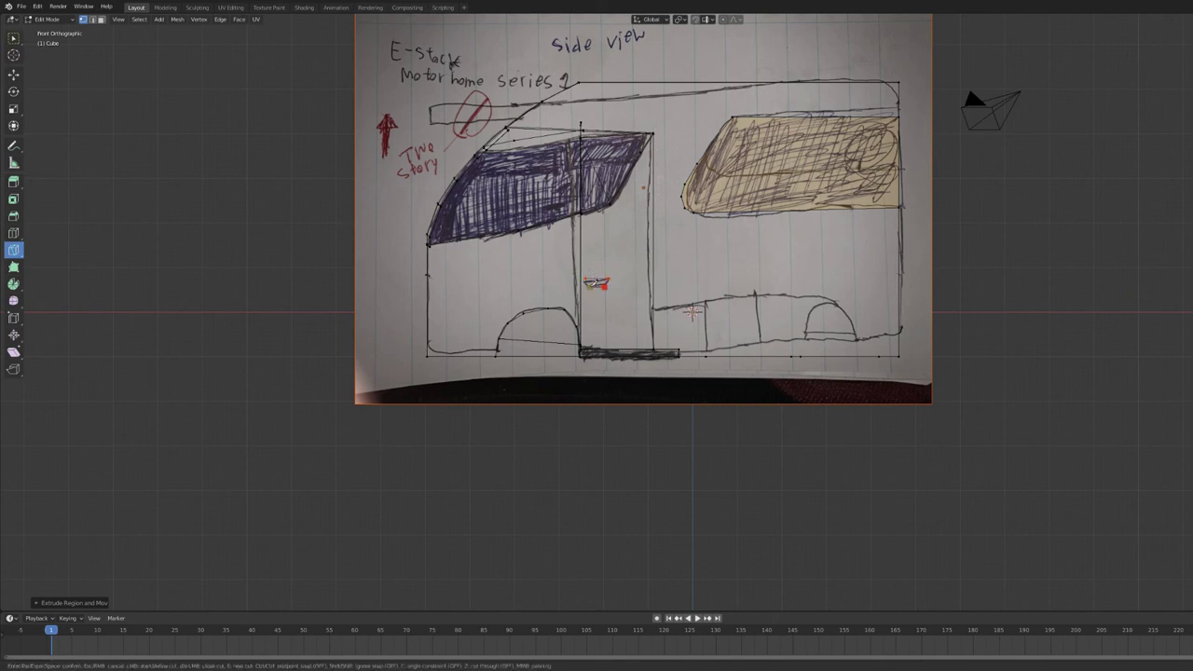
{"action": "key", "text": "Return"}
{"action": "key", "text": "w"}
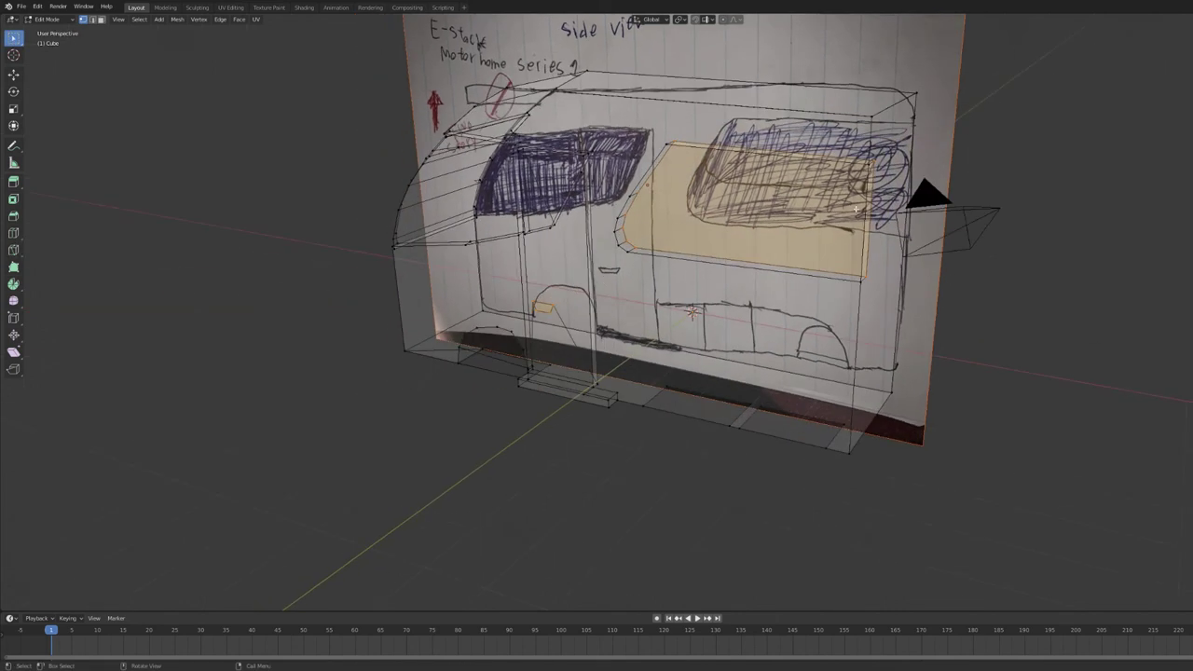
Select the small door handle face and extrude it to give the handle depth
{"action": "middle_click_drag", "start_coordinate": [1061, 141], "coordinate": [563, 300]}
{"action": "key", "text": "shift+space"}
{"action": "key", "text": "g"}
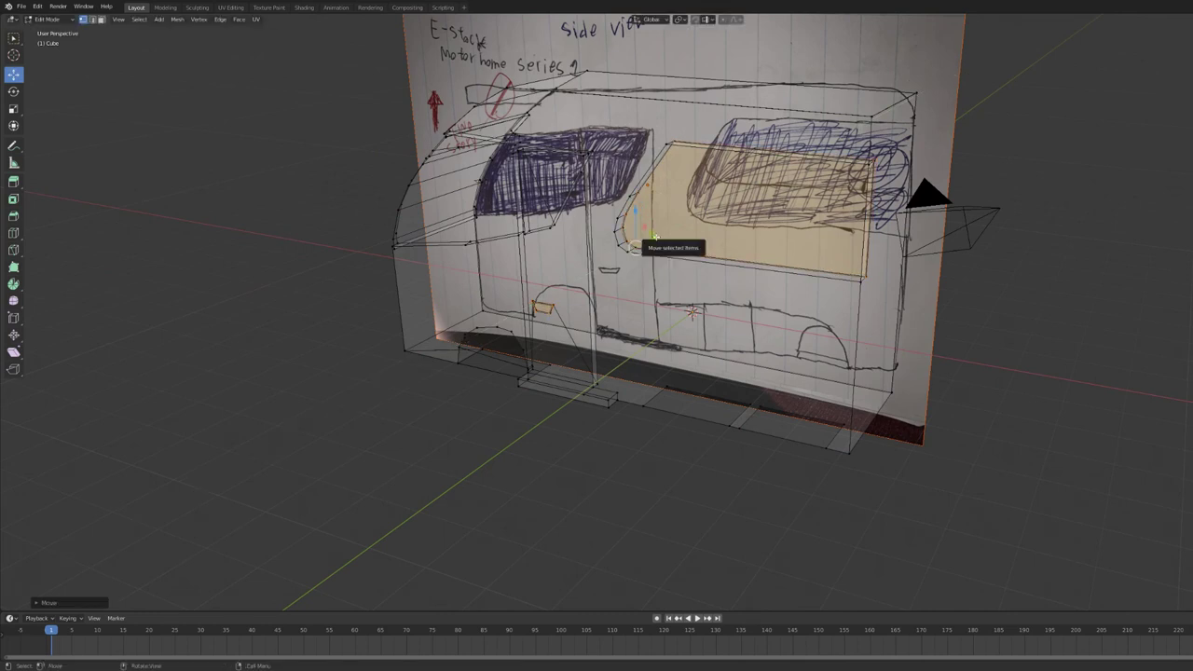
{"action": "left_click", "coordinate": [617, 261]}
{"action": "left_click", "coordinate": [543, 307]}
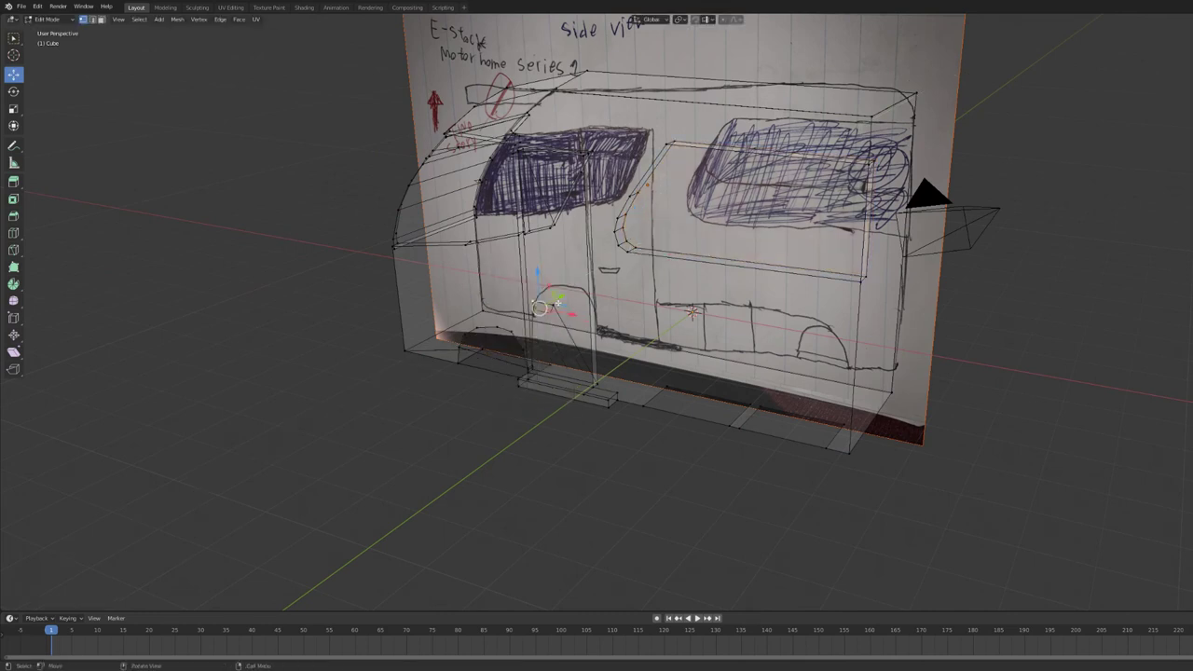
{"action": "key", "text": "c"}
{"action": "key", "text": "Escape"}
{"action": "key", "text": "e"}
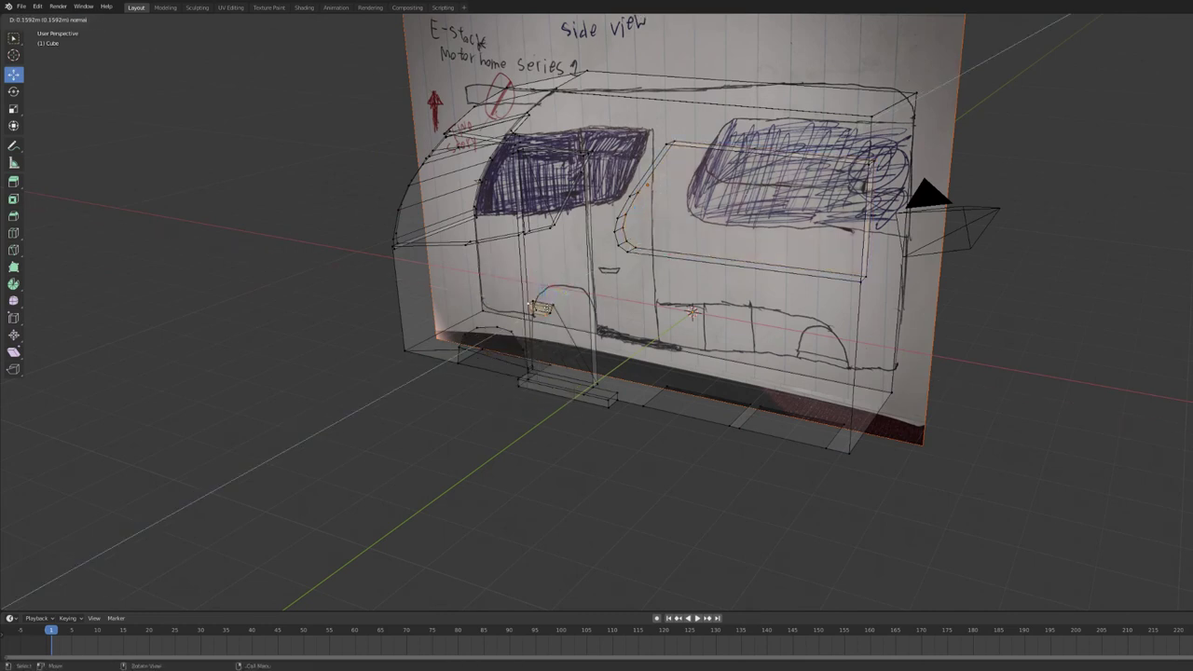
{"action": "key", "text": "Return"}
{"action": "middle_click_drag", "start_coordinate": [839, 280], "coordinate": [1172, 145]}
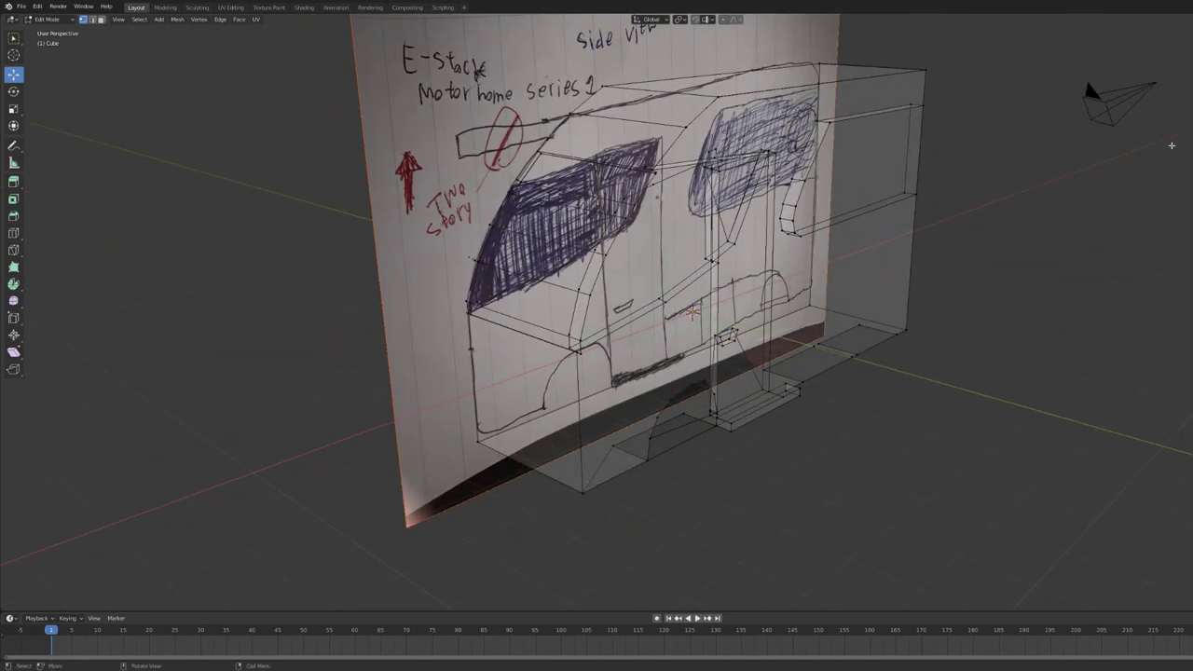
{"action": "key", "text": "alt+z"}
{"action": "middle_click_drag", "start_coordinate": [596, 373], "coordinate": [597, 280]}
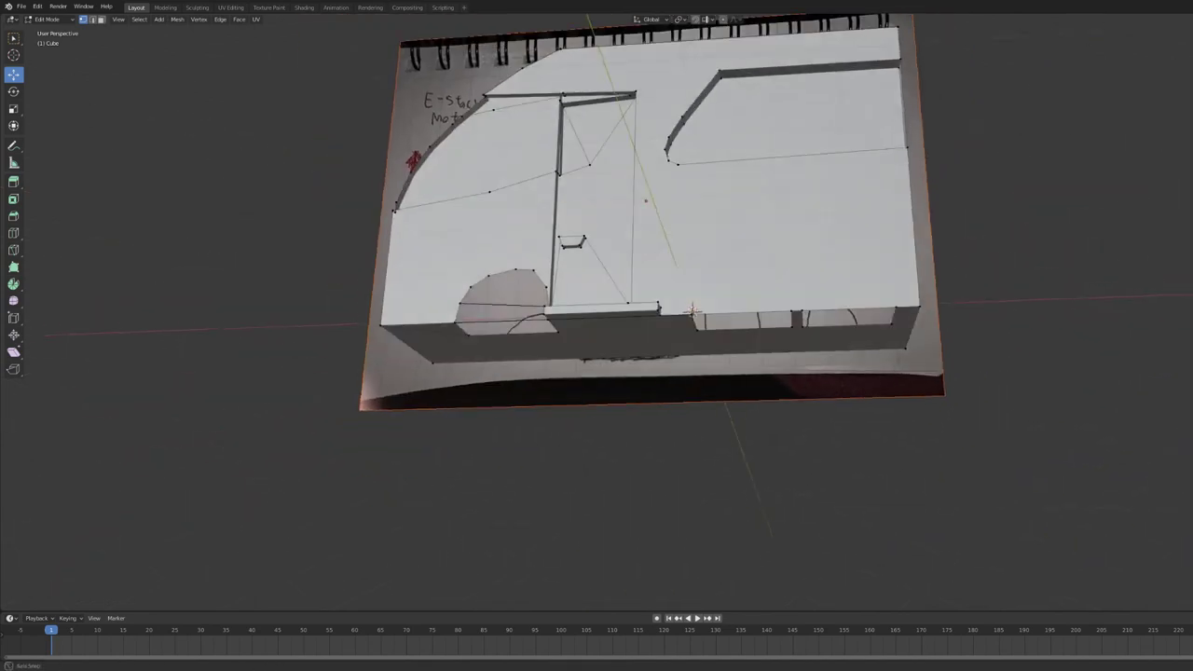
Save the motorhome via File > Save As as 'E-Stock Motor Home Series 1.blend'
{"action": "middle_click_drag", "start_coordinate": [692, 312], "coordinate": [692, 233]}
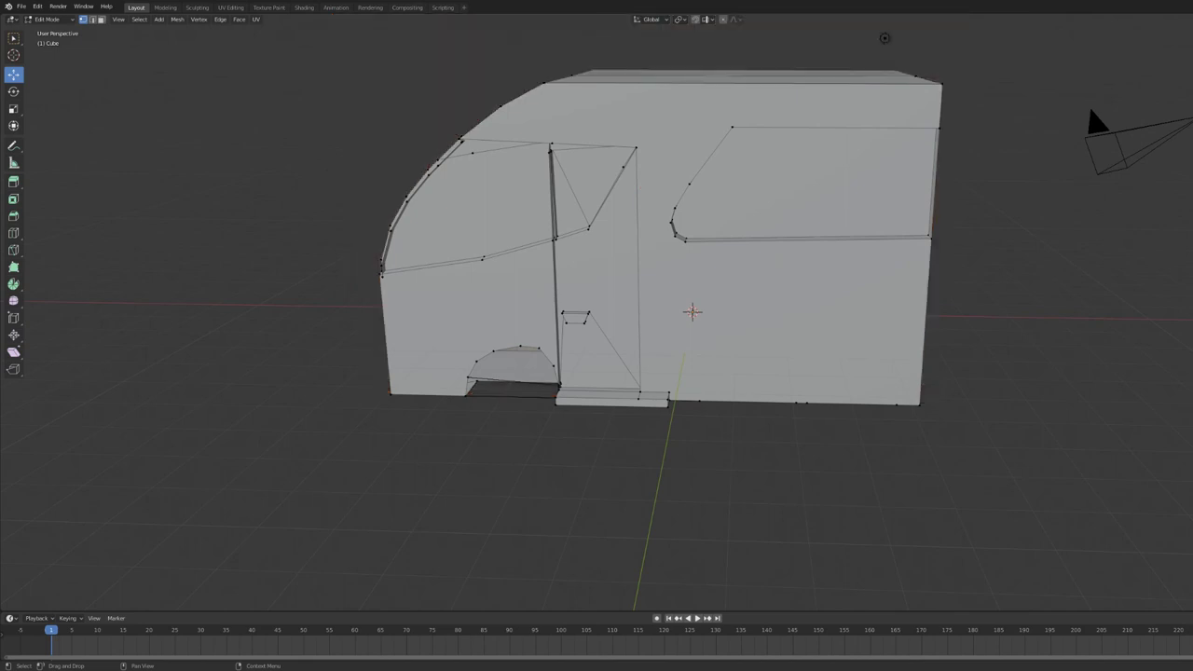
{"action": "left_click", "coordinate": [19, 7]}
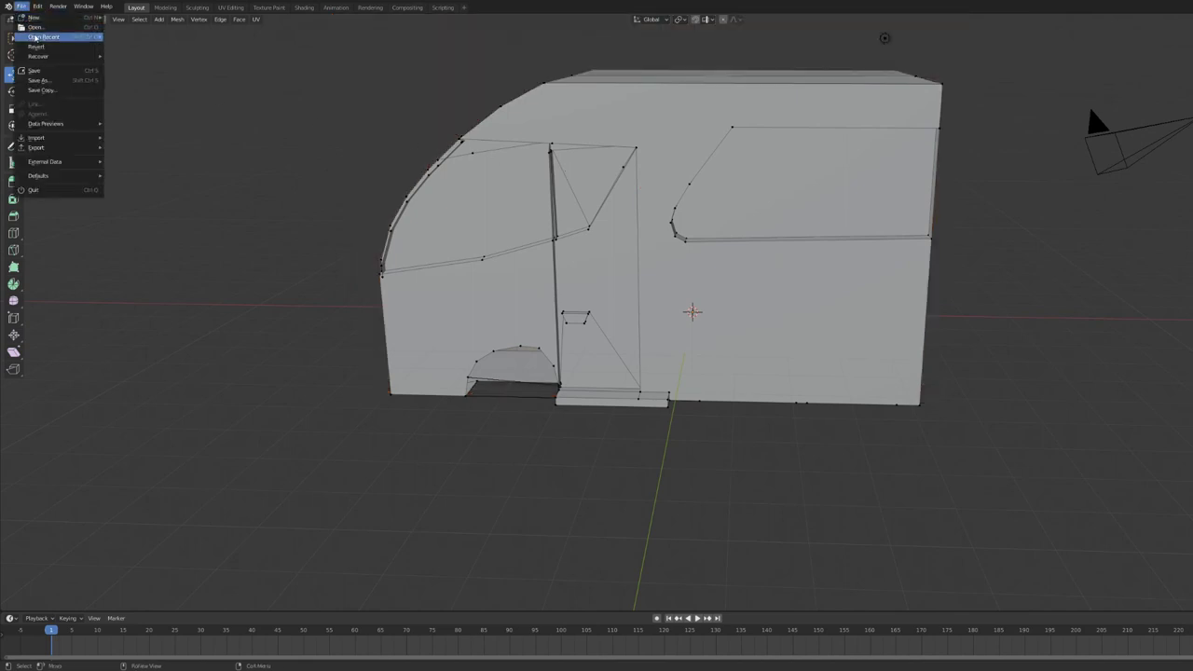
{"action": "left_click", "coordinate": [42, 82]}
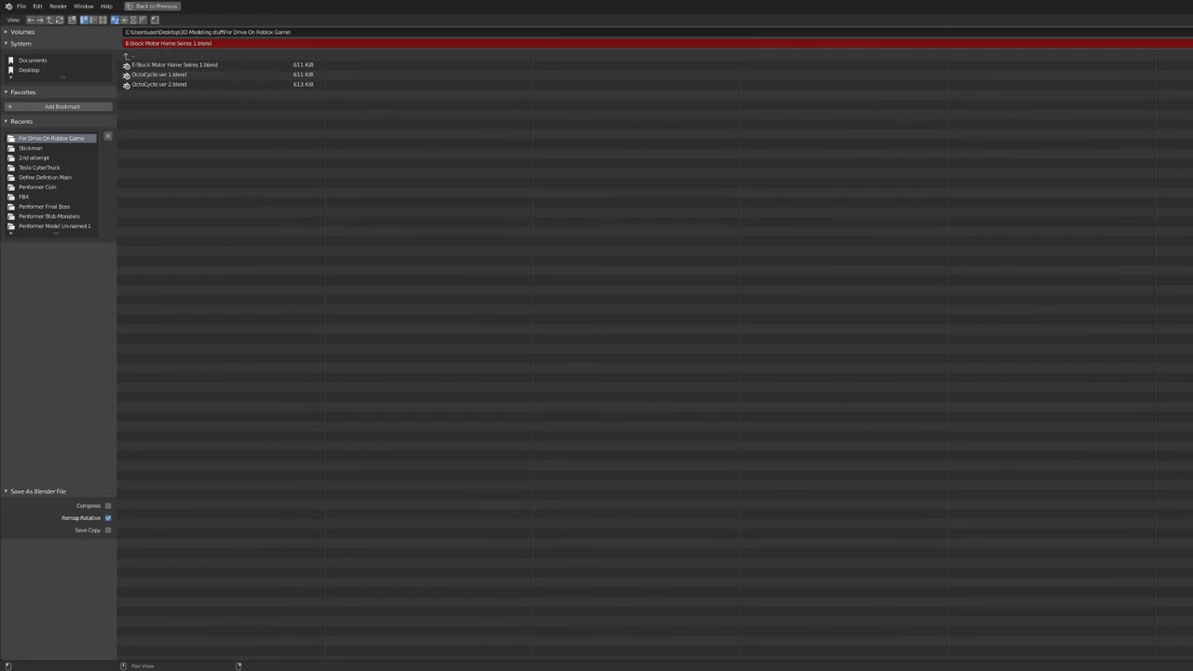
{"action": "key", "text": "Return"}
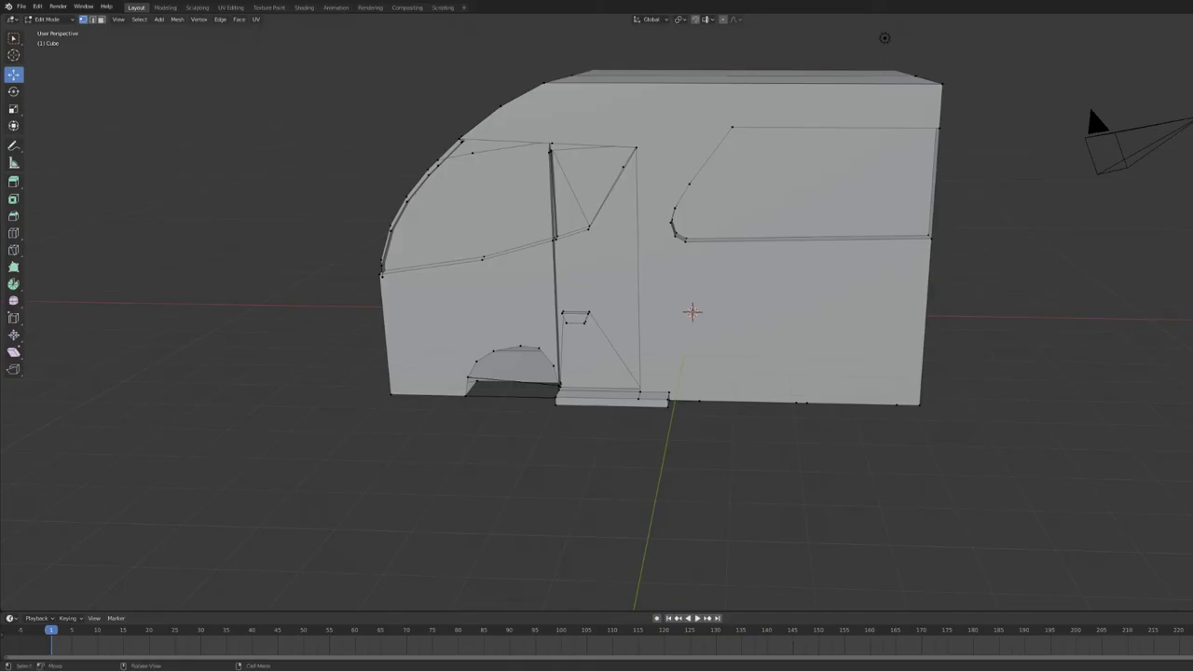
{"action": "mouse_move", "coordinate": [884, 37]}
{"action": "middle_mouse_down"}
{"action": "mouse_move", "coordinate": [479, 32]}
{"action": "mouse_move", "coordinate": [629, 47]}
{"action": "mouse_move", "coordinate": [666, 35]}
{"action": "mouse_move", "coordinate": [714, 45]}
{"action": "mouse_move", "coordinate": [875, 41]}
{"action": "mouse_move", "coordinate": [842, 25]}
{"action": "mouse_move", "coordinate": [746, 274]}
{"action": "mouse_move", "coordinate": [945, 360]}
{"action": "mouse_move", "coordinate": [858, 260]}
{"action": "mouse_move", "coordinate": [783, 121]}
{"action": "mouse_move", "coordinate": [706, 19]}
{"action": "mouse_move", "coordinate": [975, 282]}
{"action": "middle_mouse_up"}
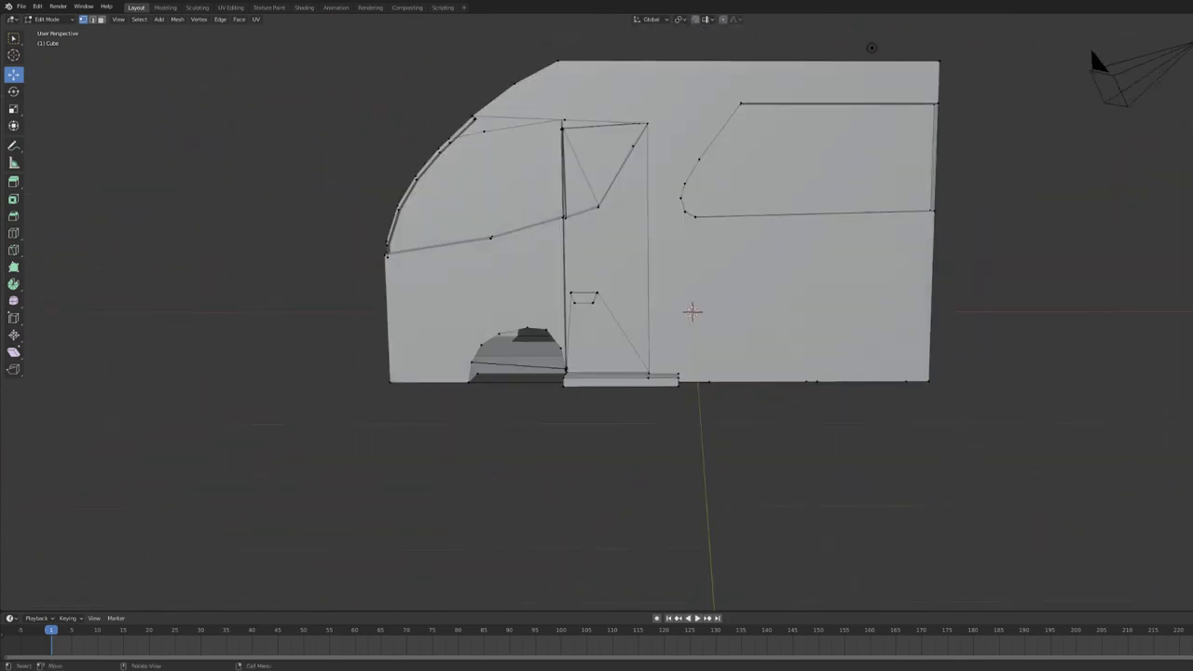